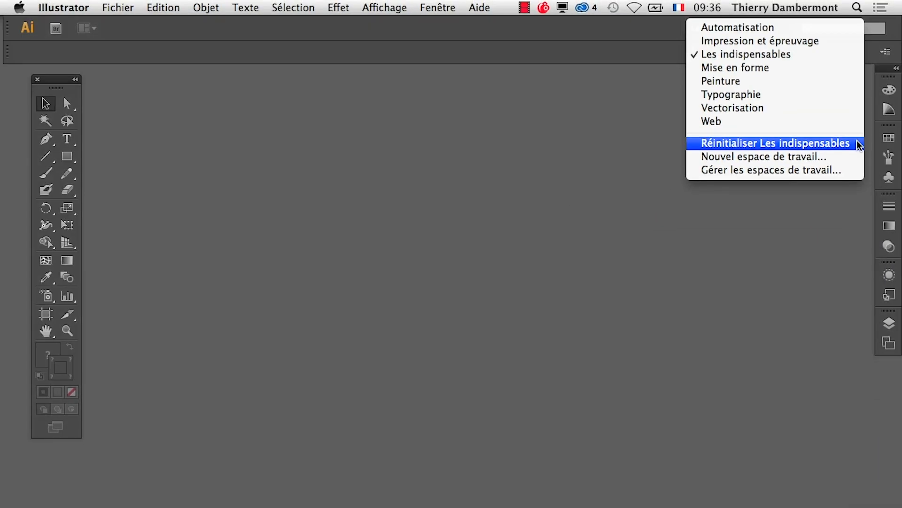
Reset the Les indispensables workspace and float the toolbox as a two-column palette beside the canvas area
click(858, 143)
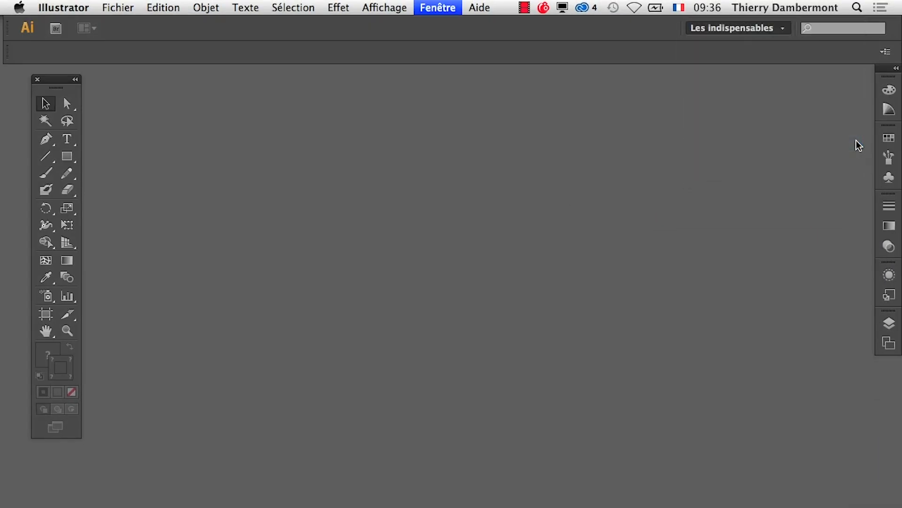
click(10, 71)
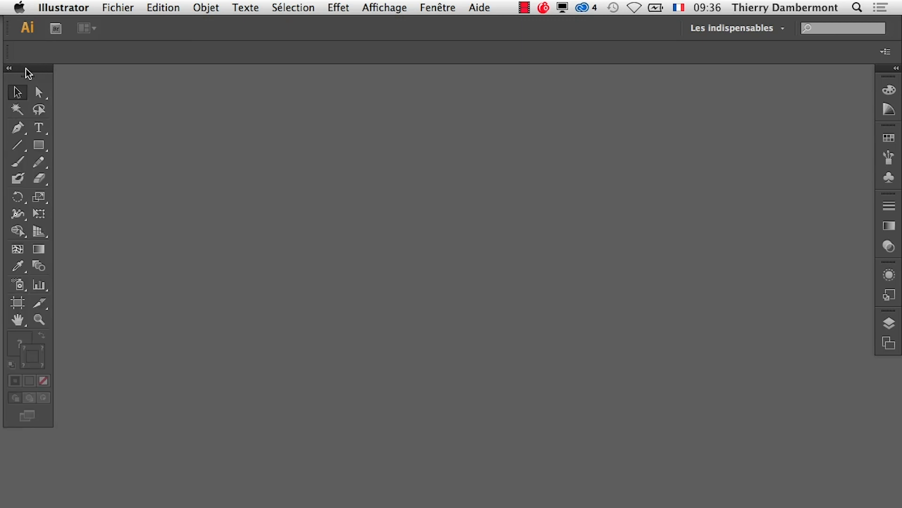
drag(27, 70, 44, 91)
Create a new one-artboard A4 landscape document, 297 x 210 mm, with units in millimetres
click(116, 8)
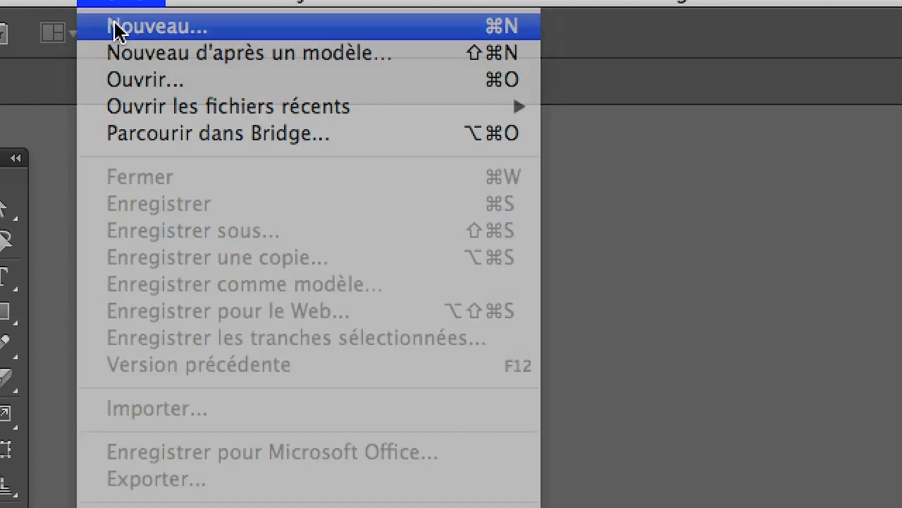
click(115, 26)
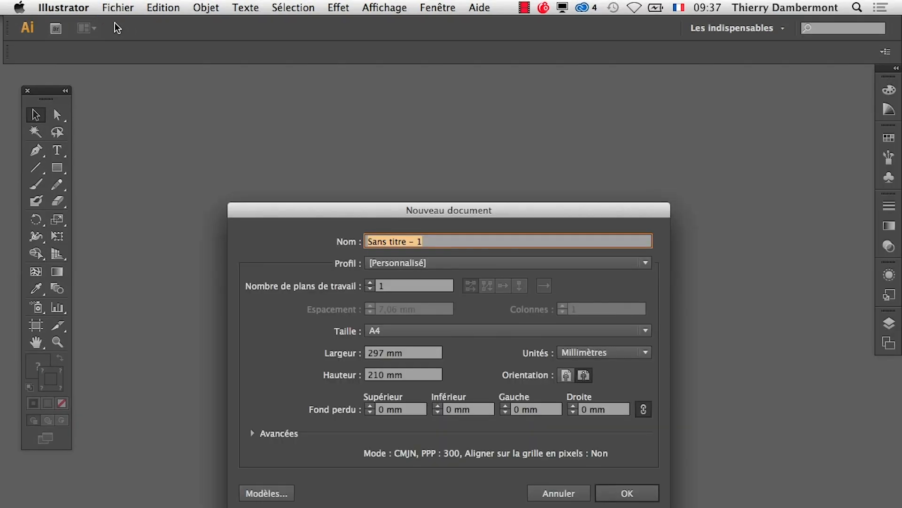
click(632, 493)
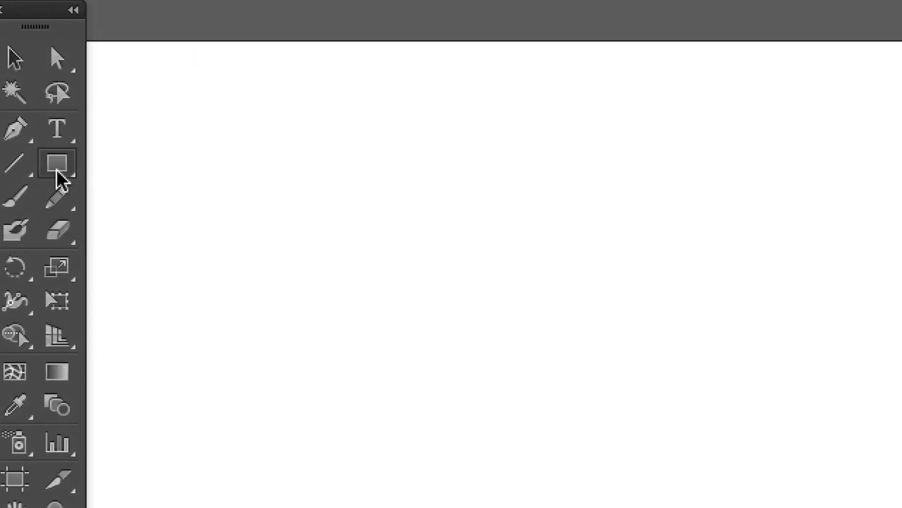
Draw a large perfect circle from its centre in the middle of the artboard with the Ellipse tool
click(57, 170)
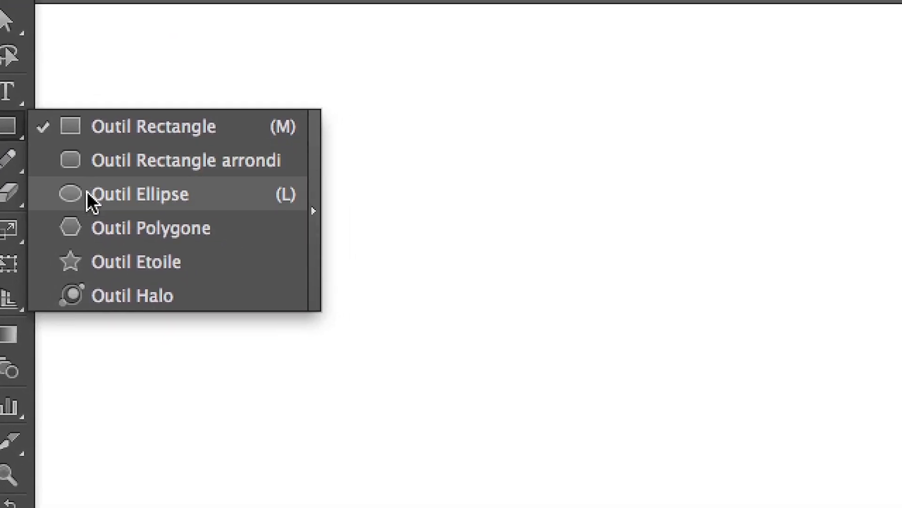
click(90, 195)
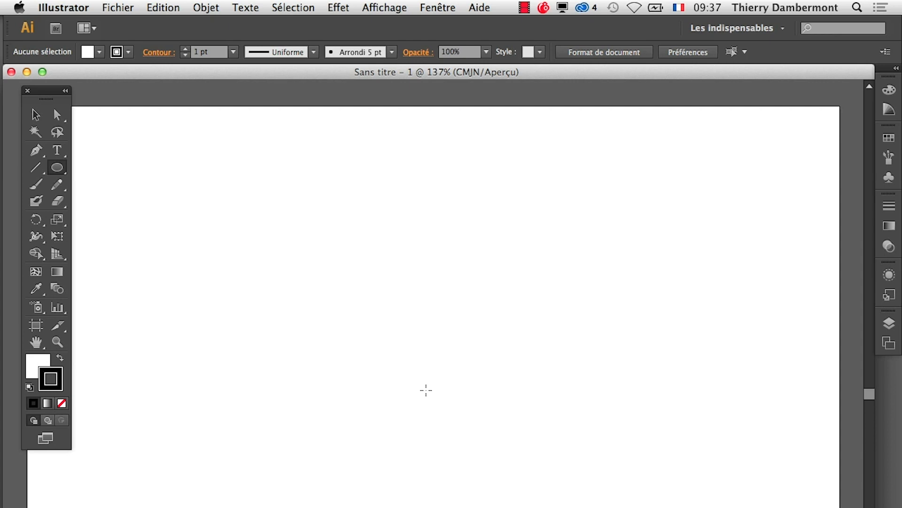
drag(427, 390, 570, 485)
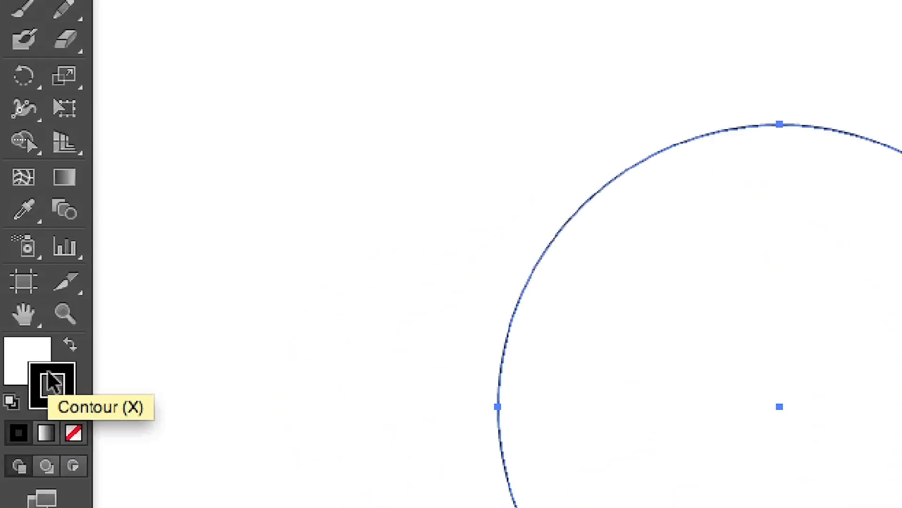
Remove the circle's stroke and fill it with the light yellow-orange swatch, enlarging the swatch list to show all colours
click(75, 434)
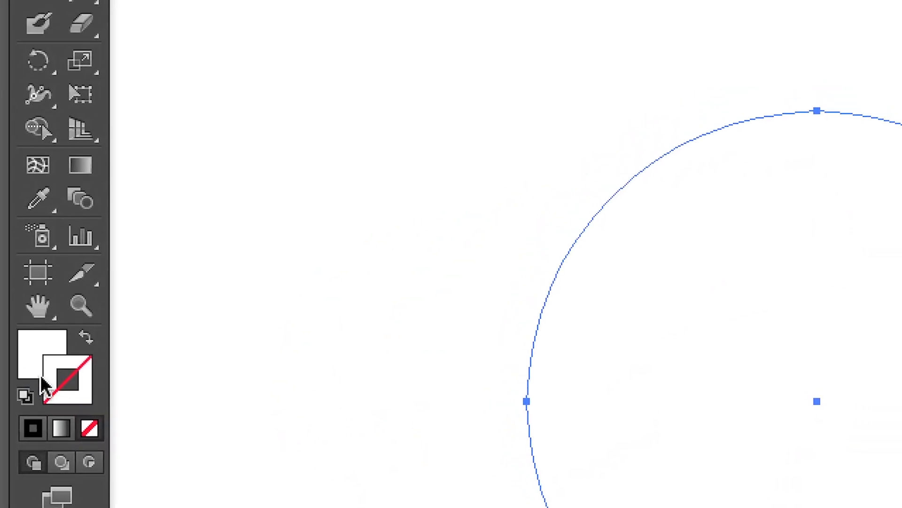
click(41, 376)
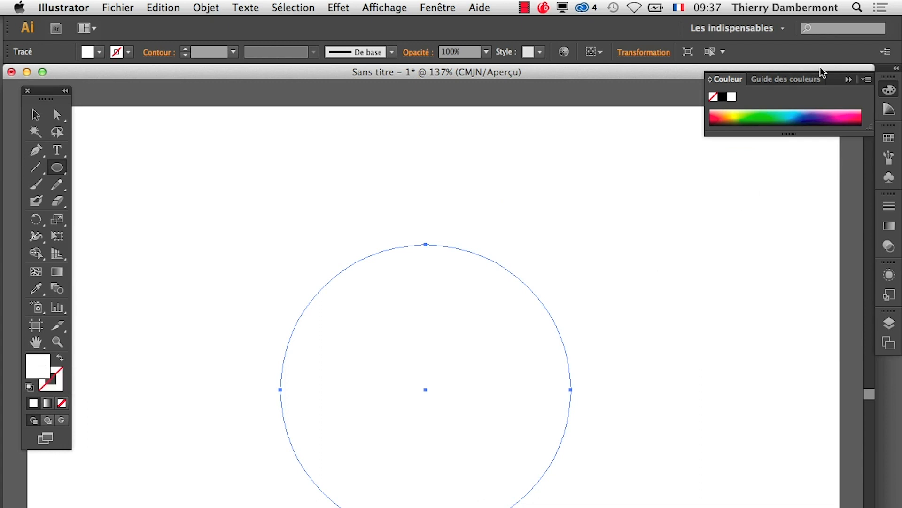
click(851, 79)
click(889, 137)
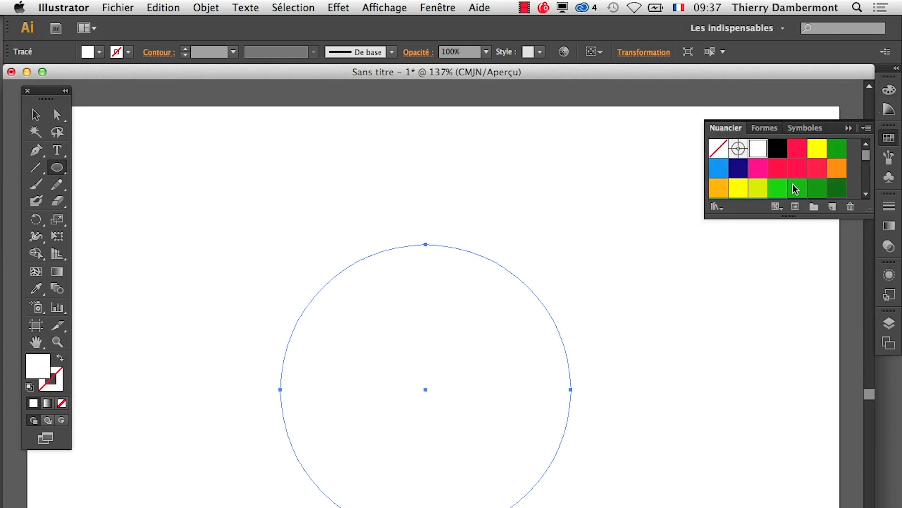
drag(869, 210, 868, 506)
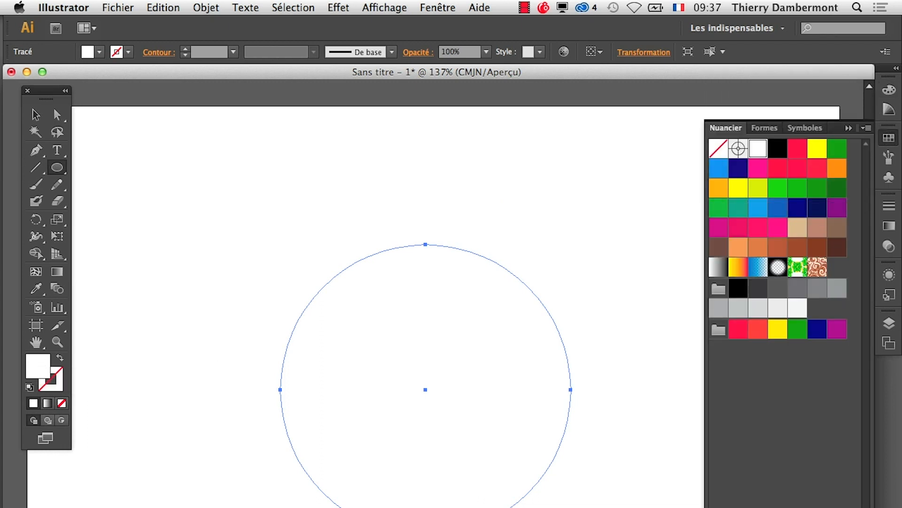
click(837, 168)
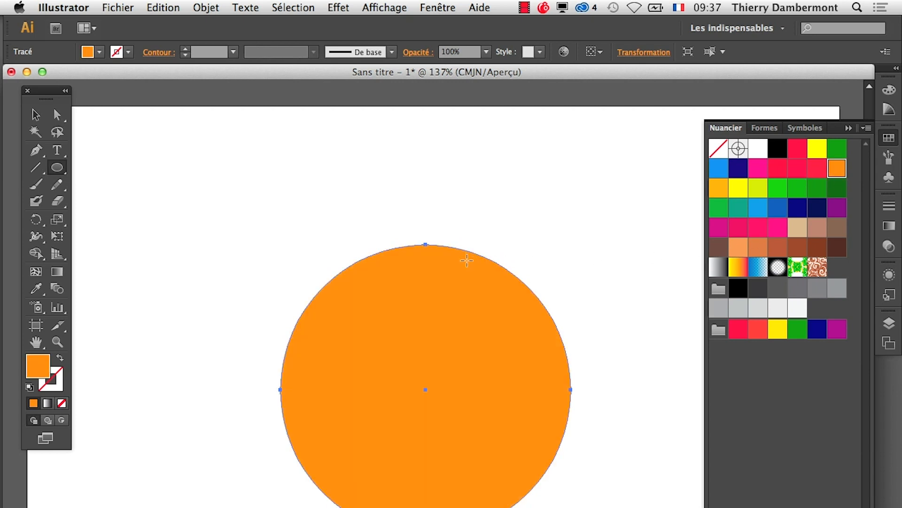
scroll(467, 272, right, 3)
click(744, 189)
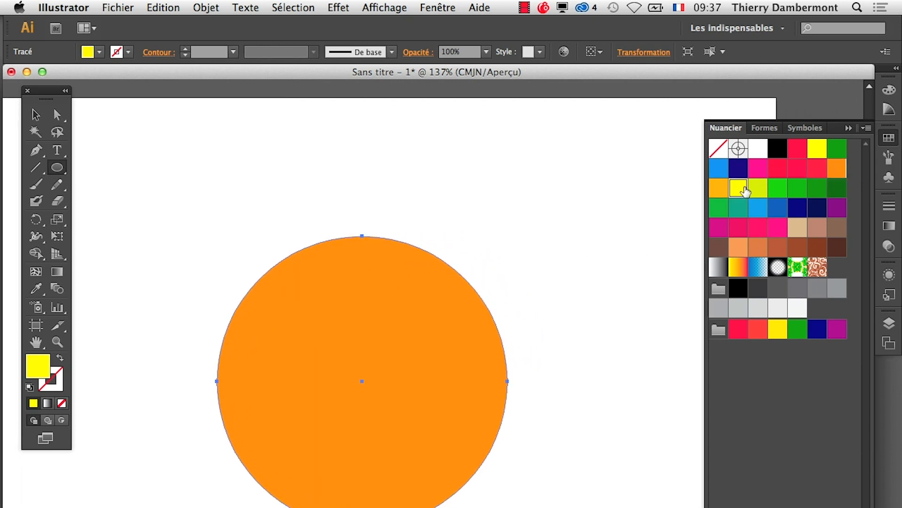
click(717, 188)
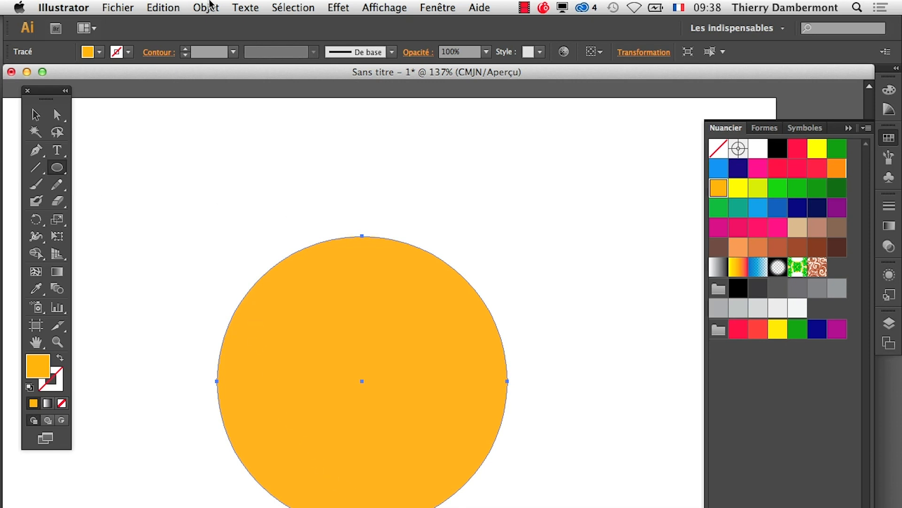
Apply Ajout de point d'ancrage twice to the circle's path to add anchor points between the existing ones
click(212, 6)
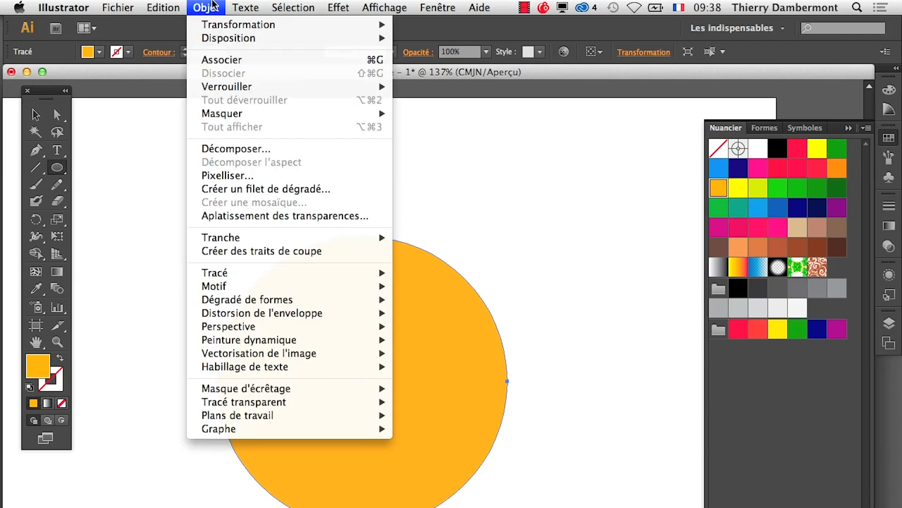
mouse_move(229, 280)
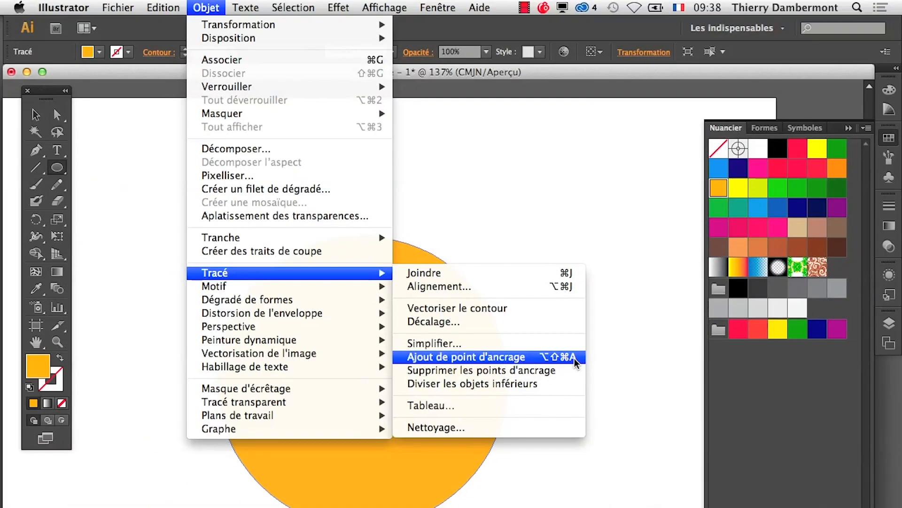
click(574, 360)
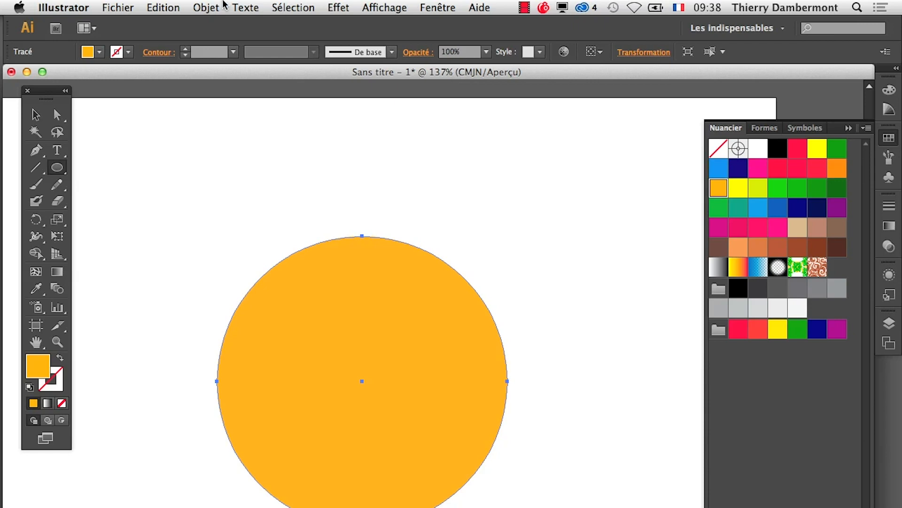
click(207, 6)
mouse_move(263, 277)
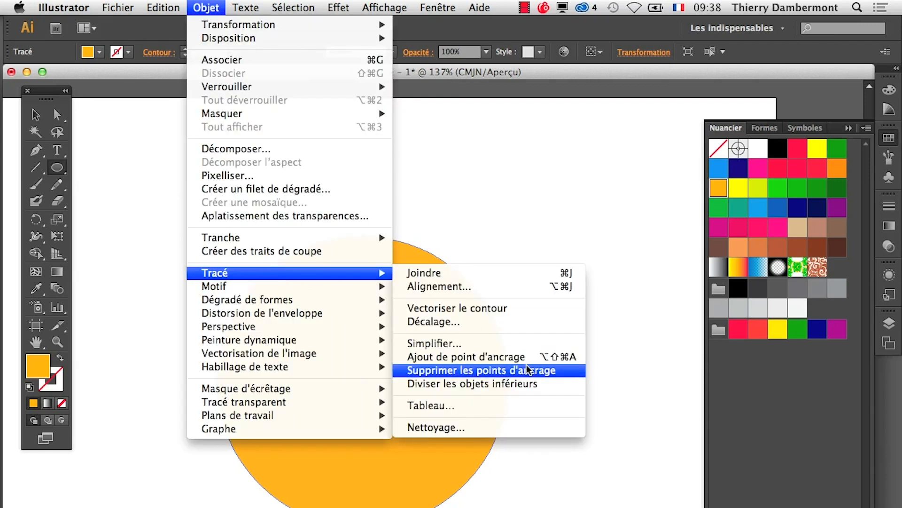
click(554, 72)
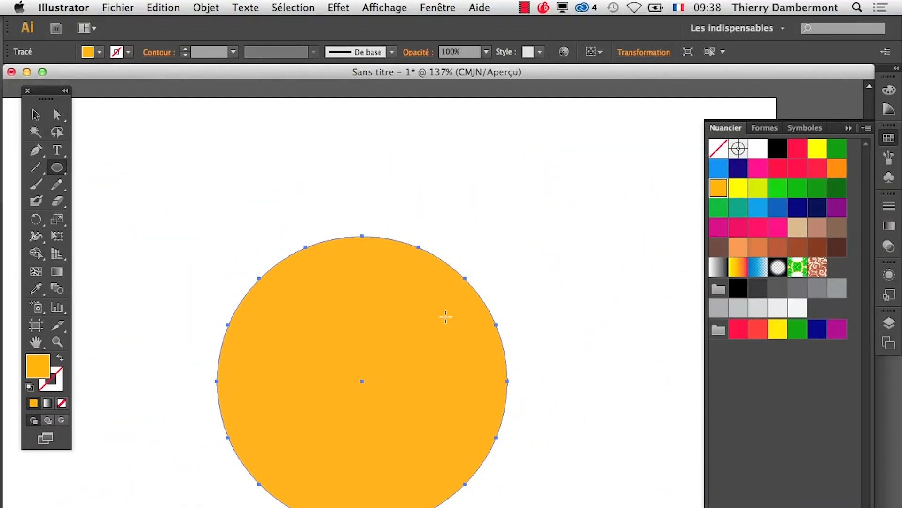
drag(187, 346, 119, 296)
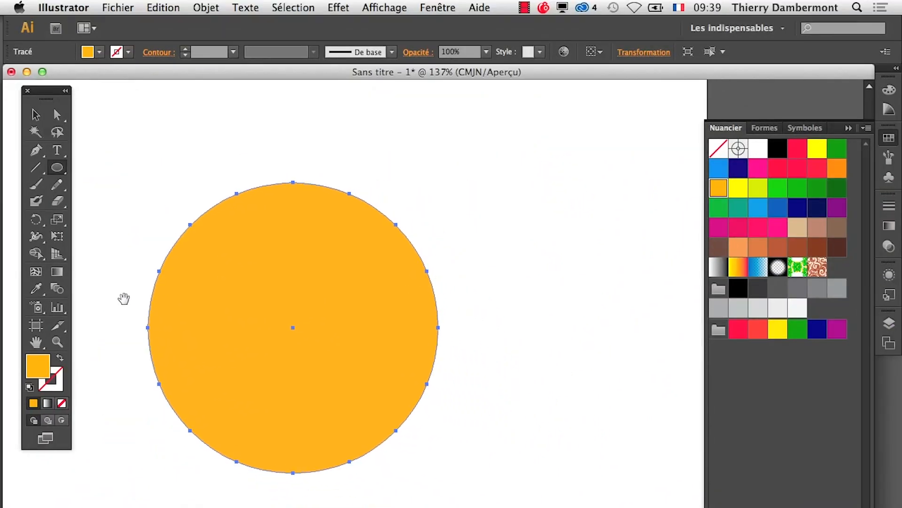
Apply the Contraction et dilatation effect to the circle at -52% with the preview on to form sun rays
click(336, 8)
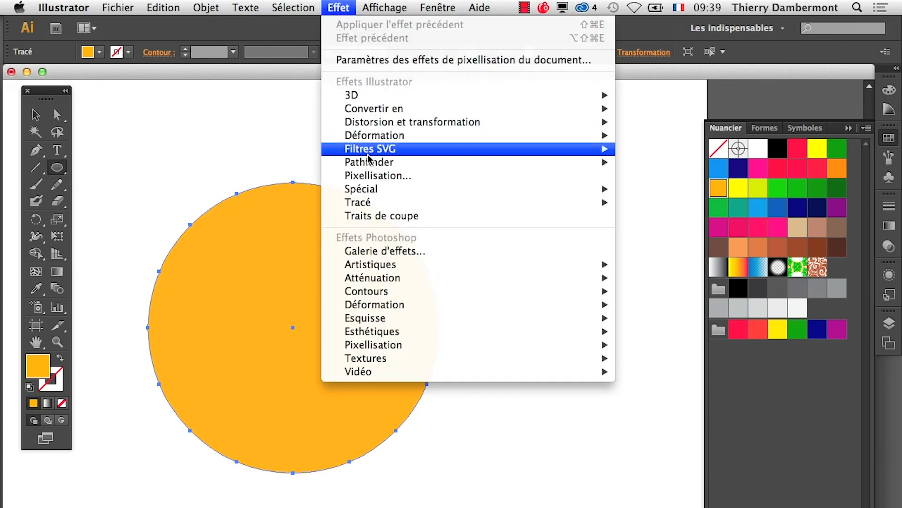
mouse_move(388, 126)
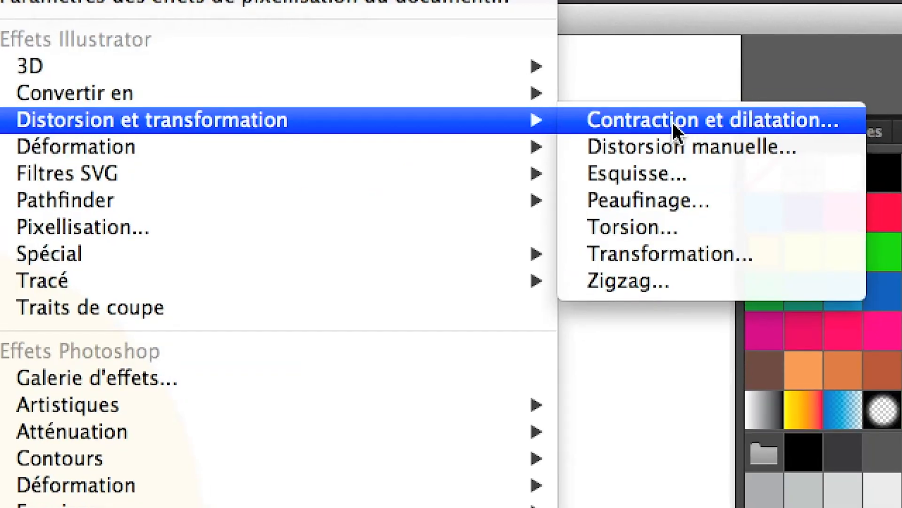
click(673, 122)
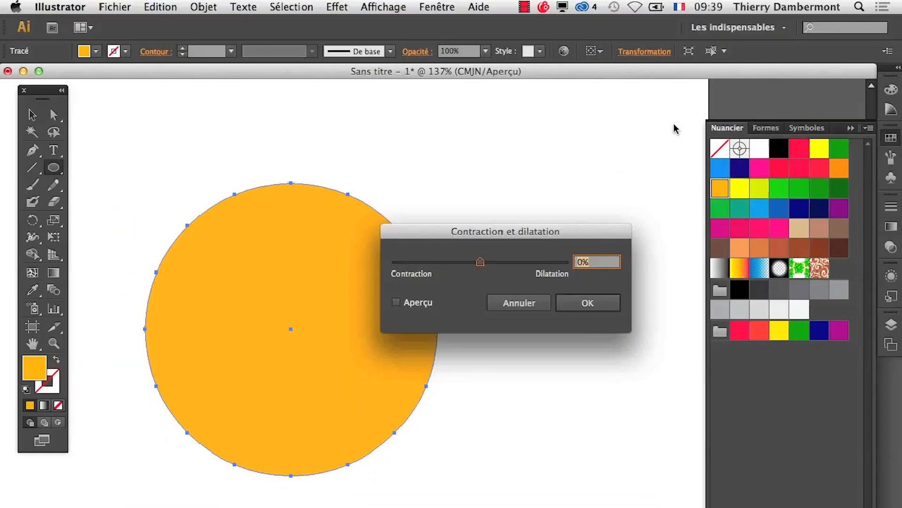
click(192, 482)
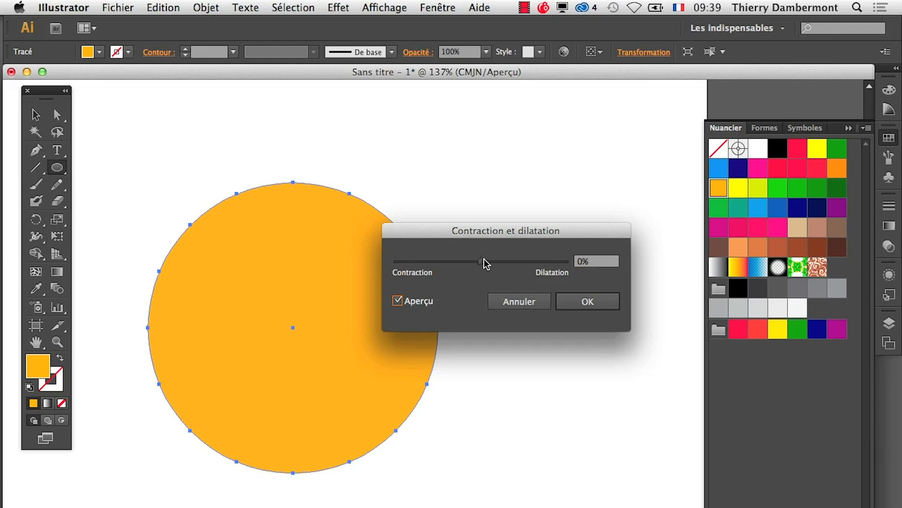
drag(481, 261, 459, 266)
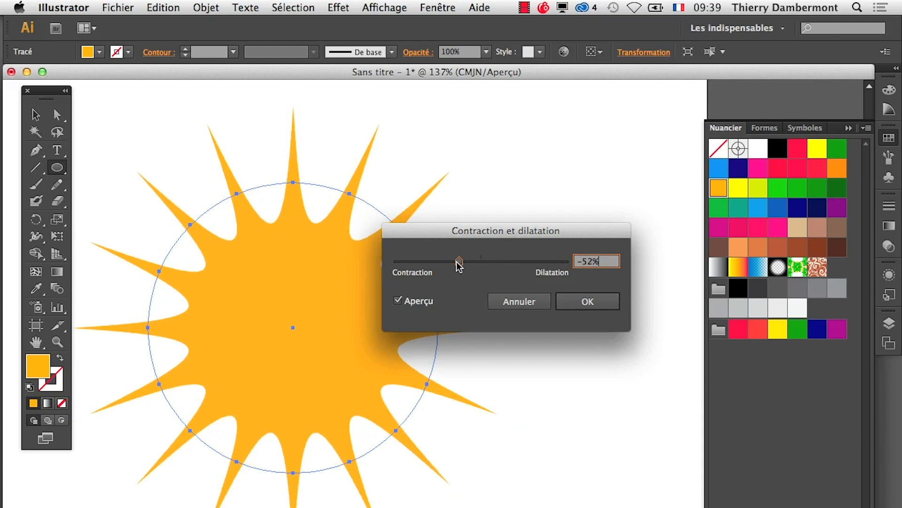
drag(475, 236, 617, 172)
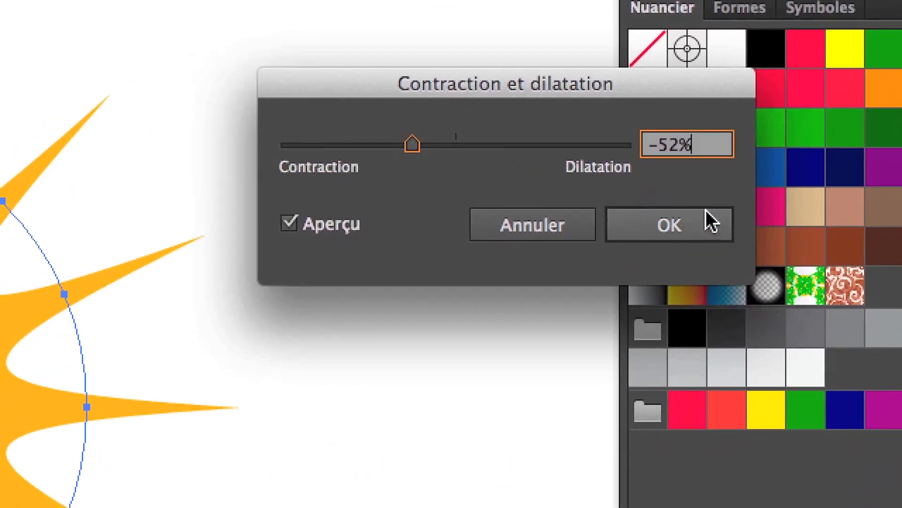
click(706, 210)
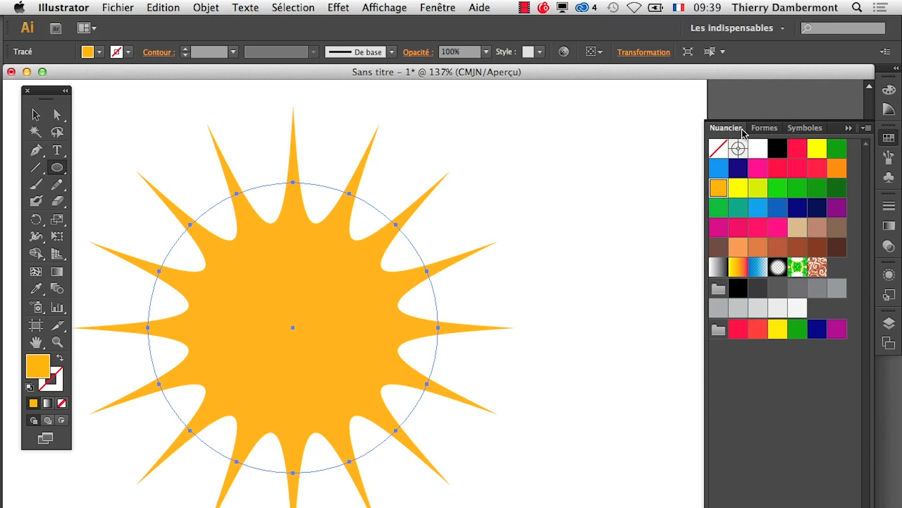
Detach the Nuancier and Aspect palettes as floating palettes and enlarge Aspect to show all of the path's attributes
drag(713, 128, 604, 116)
click(853, 131)
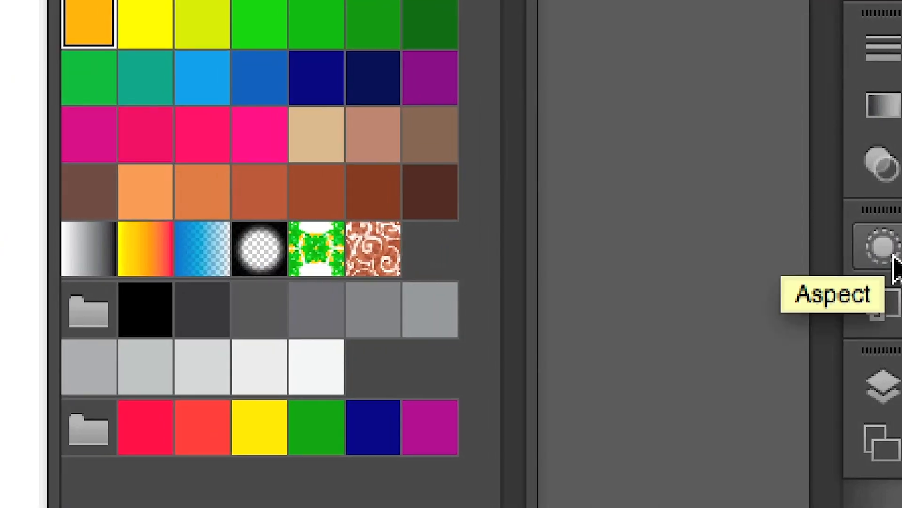
click(893, 263)
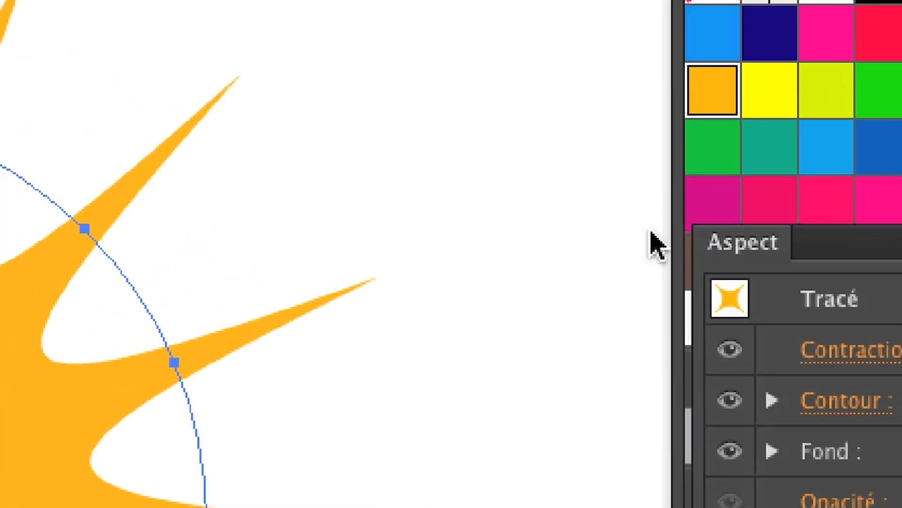
drag(651, 230, 558, 197)
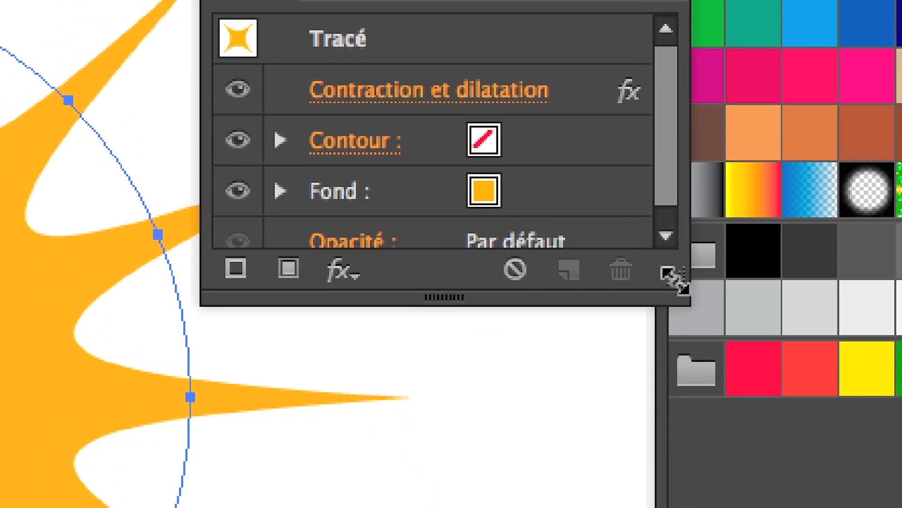
drag(675, 283, 664, 347)
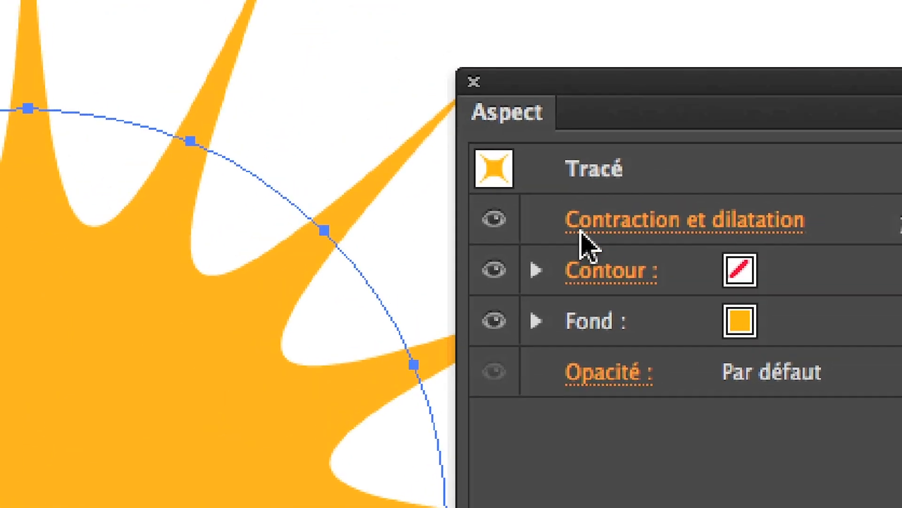
Edit the sun's existing Contraction et dilatation effect from its Aspect attributes, testing milder values and finishing with longer, thinner rays
click(641, 163)
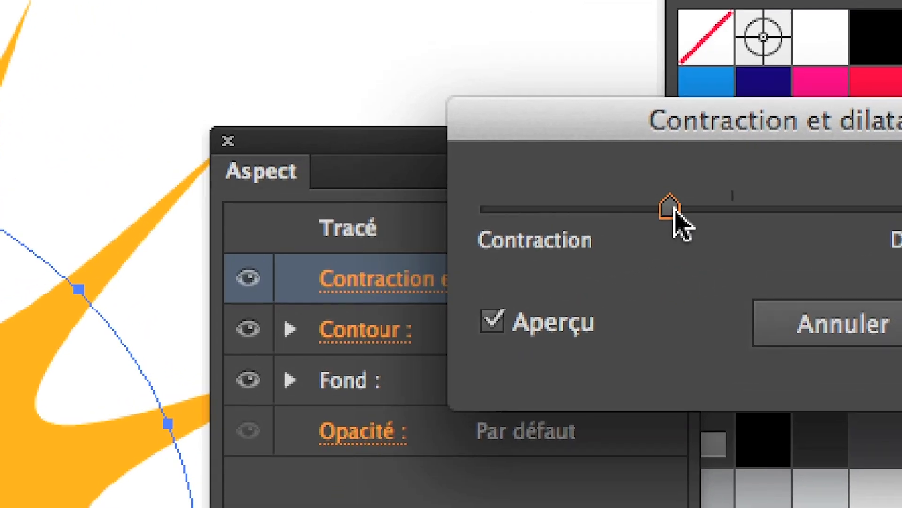
drag(839, 155, 814, 155)
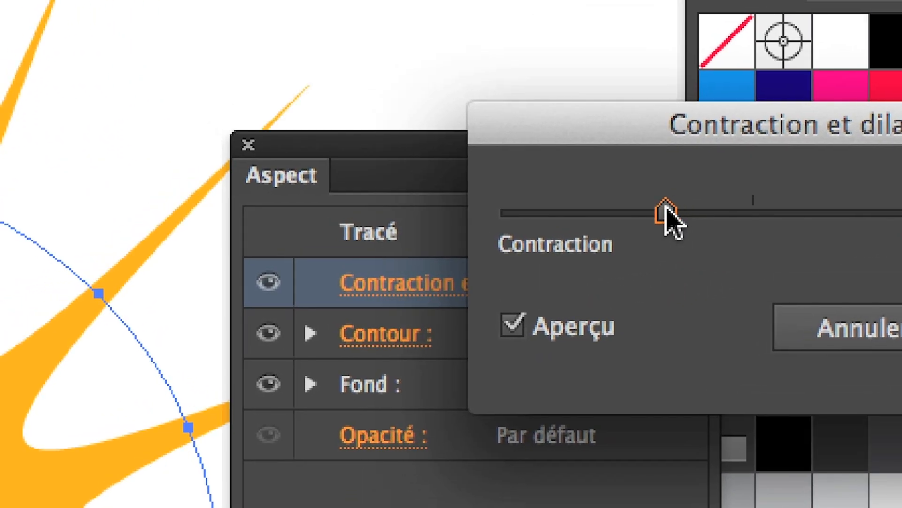
drag(672, 219, 702, 218)
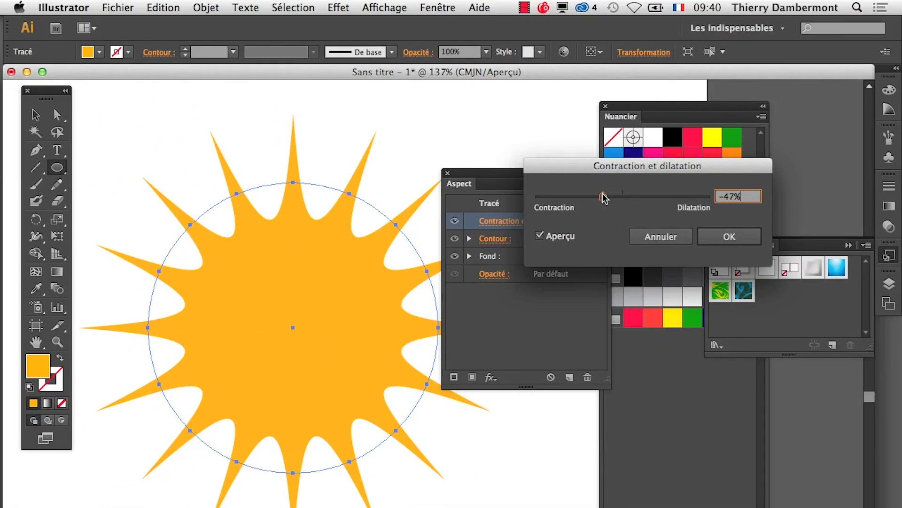
mouse_move(604, 197)
mouse_down()
mouse_move(618, 196)
mouse_move(610, 197)
mouse_up()
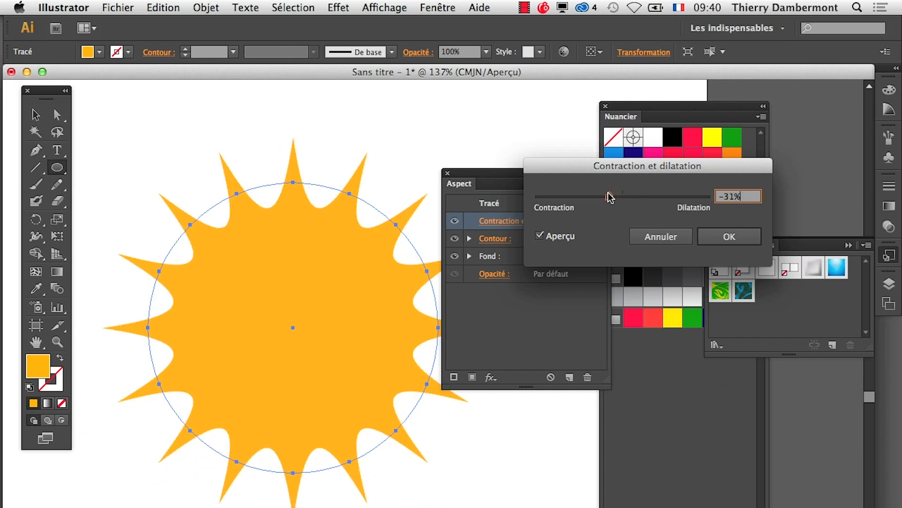
click(710, 242)
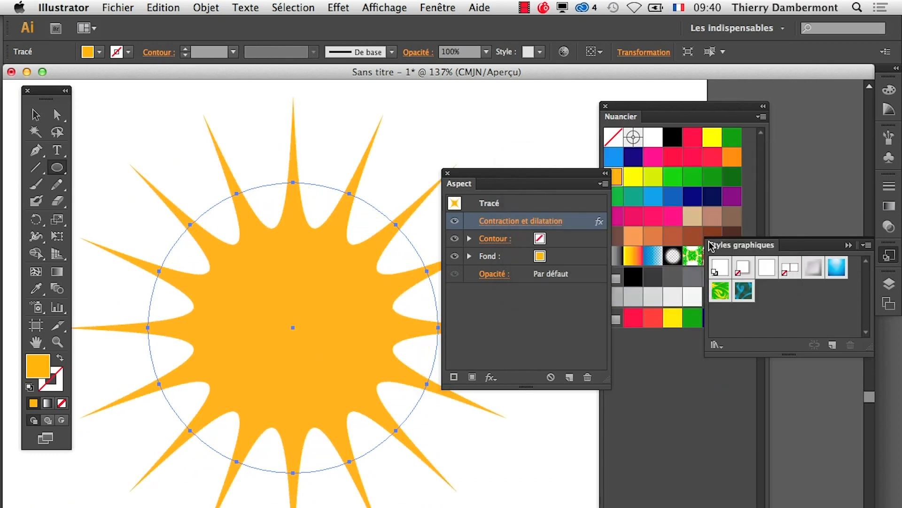
Move the Aspect palette clear of the sun, collapse Styles graphiques, and shorten the Nuancier palette and place it beside Aspect
drag(460, 176, 713, 62)
click(647, 391)
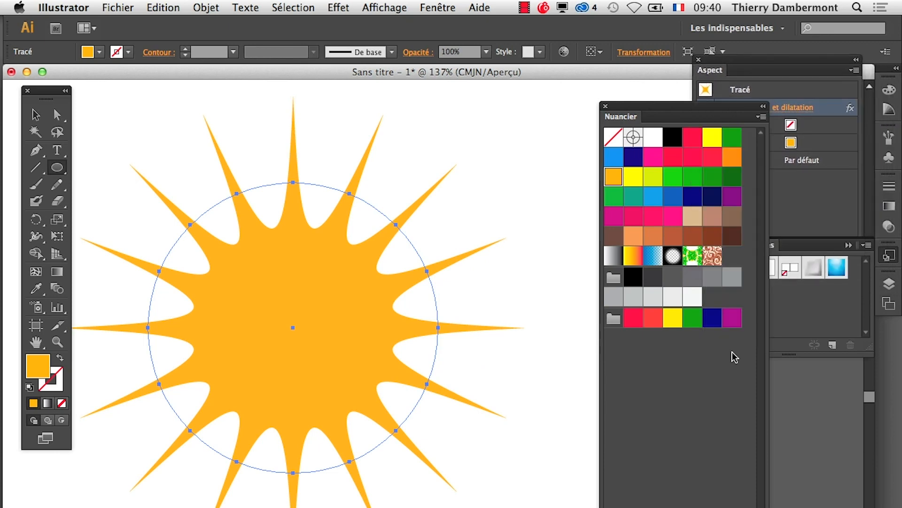
drag(643, 110, 530, 138)
click(848, 245)
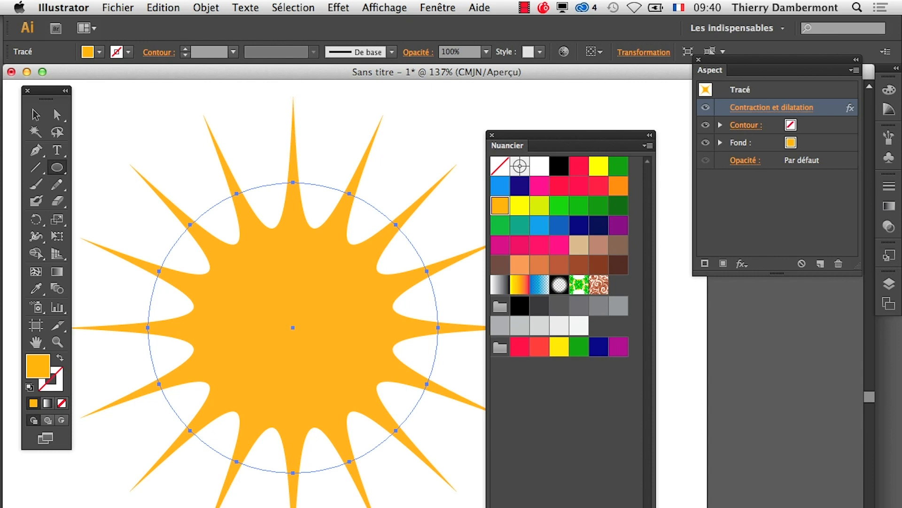
drag(652, 506, 652, 422)
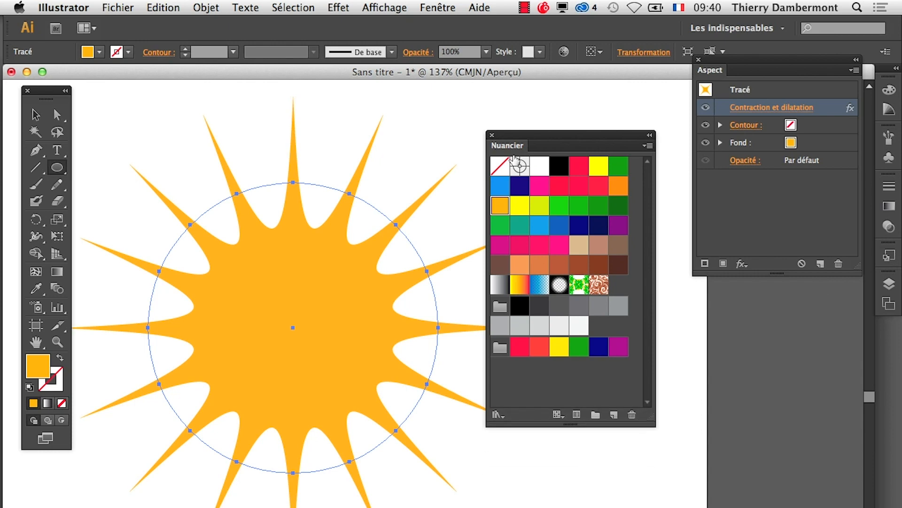
drag(517, 137, 561, 115)
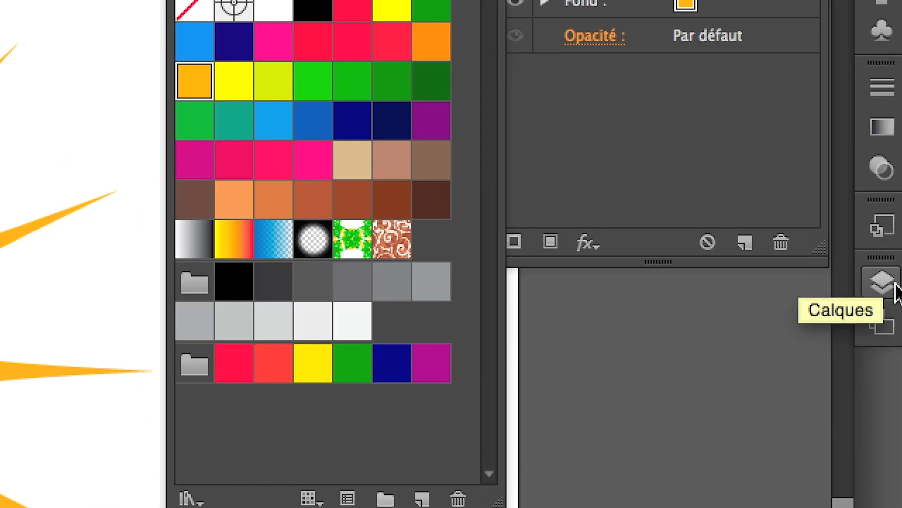
Detach Calques as a floating palette over the sun and duplicate the Calque 1 layer
click(893, 285)
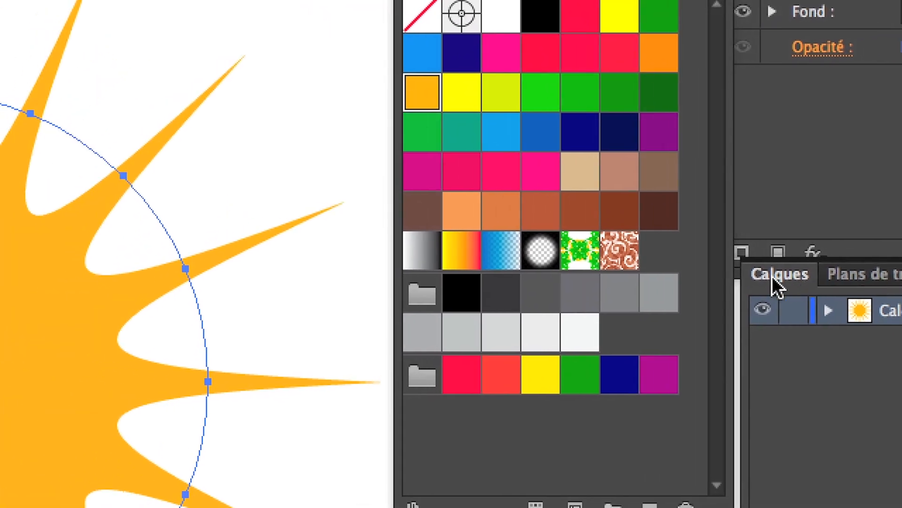
drag(646, 279, 0, 45)
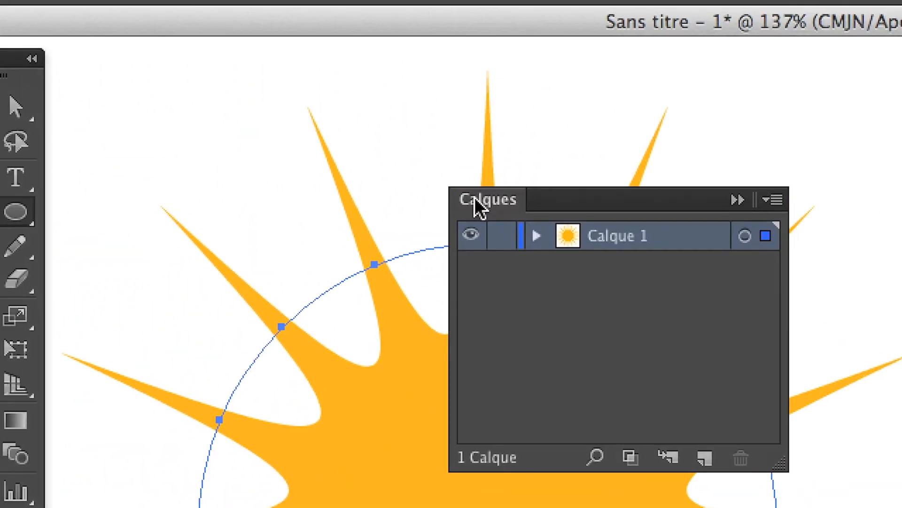
drag(579, 216, 617, 423)
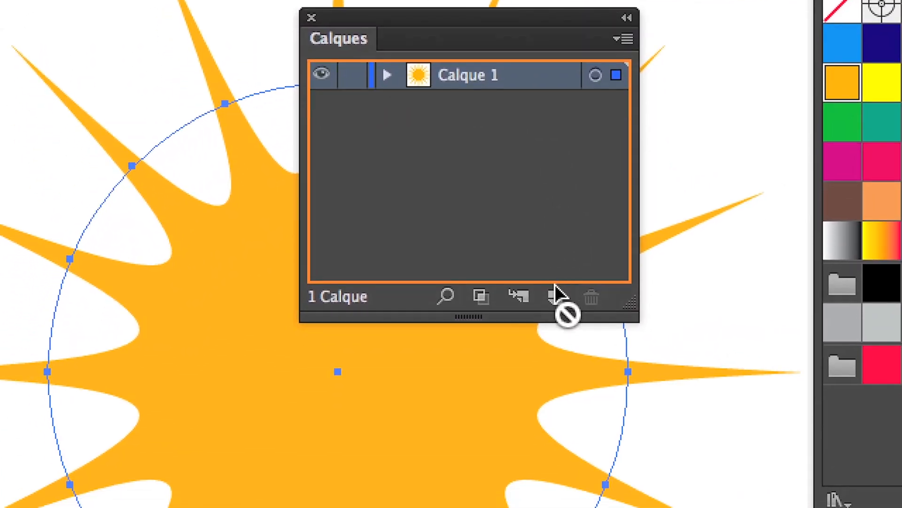
drag(554, 286, 555, 290)
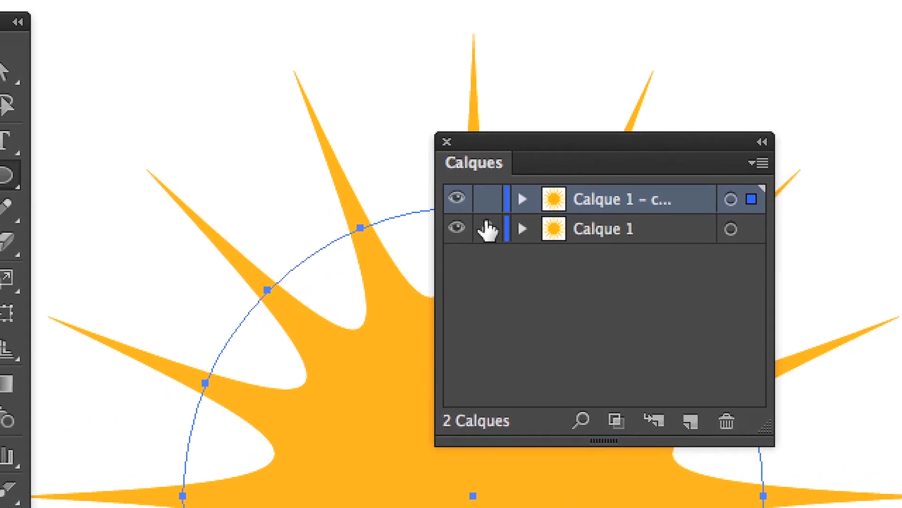
Hide and lock the original Calque 1, and expand Calque 1 - copie in a widened Calques palette to reach its Tracé
click(353, 102)
click(476, 226)
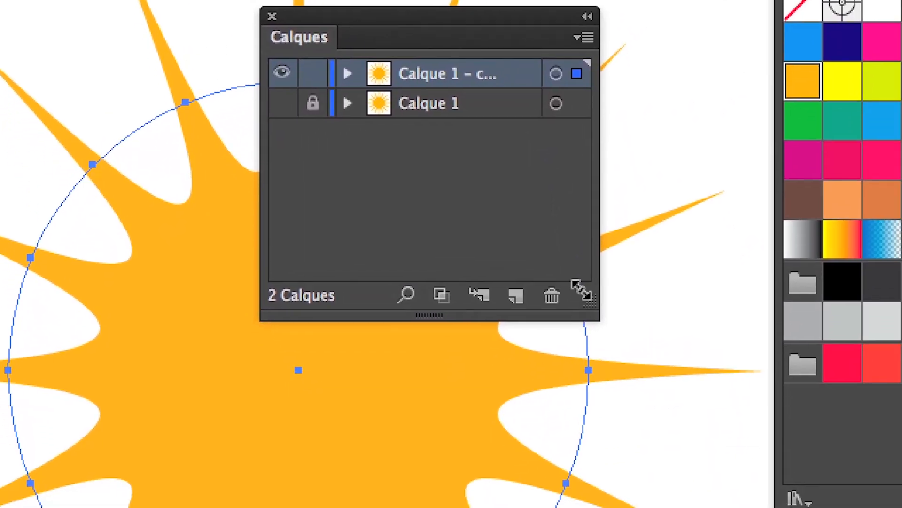
drag(630, 442, 849, 437)
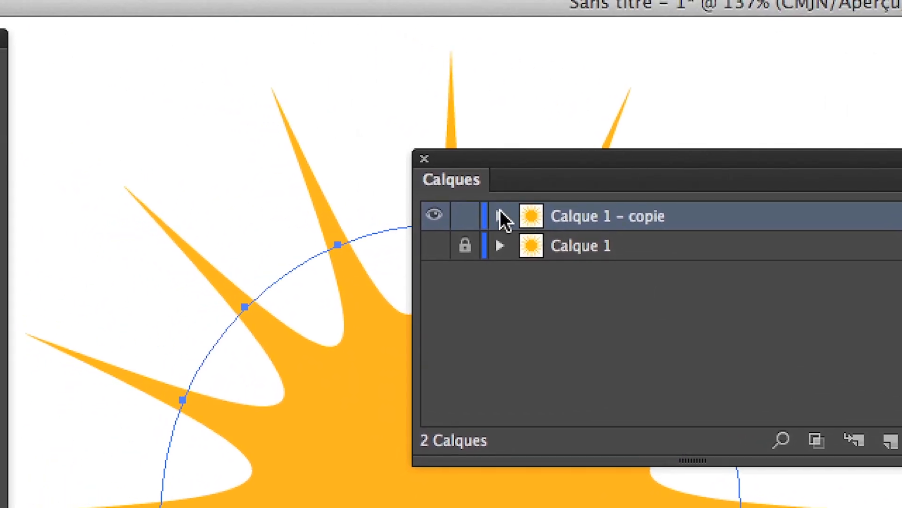
click(199, 69)
click(587, 239)
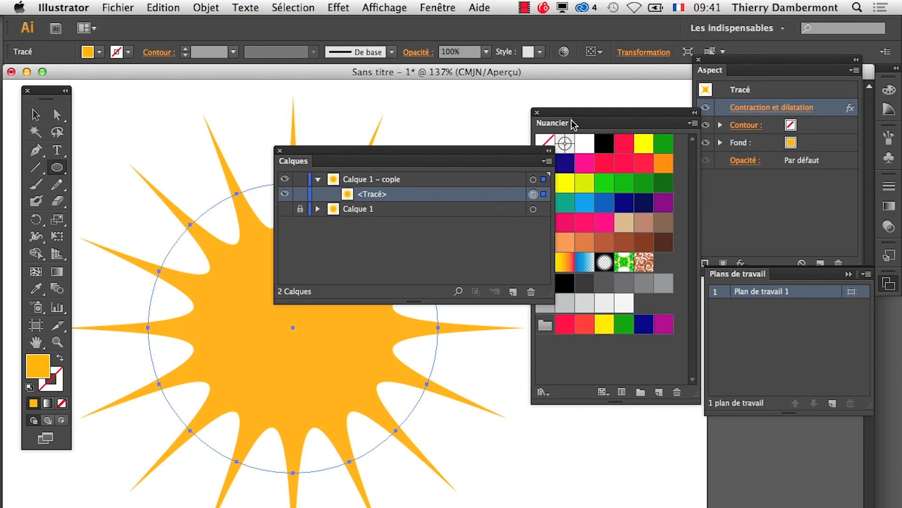
Move the Nuancier palette below the artwork's rays and shrink the Calques palette, placing it beside the Aspect palette
drag(573, 123, 547, 383)
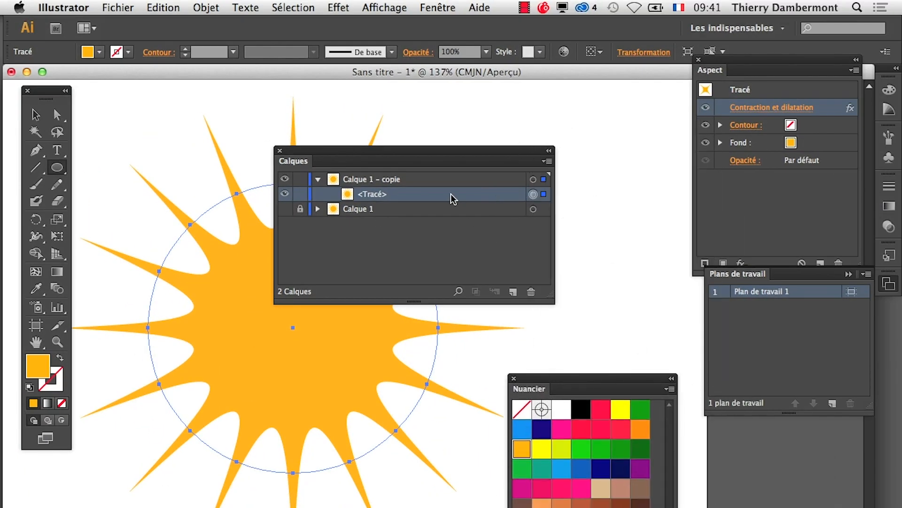
drag(548, 295, 455, 314)
drag(319, 156, 515, 100)
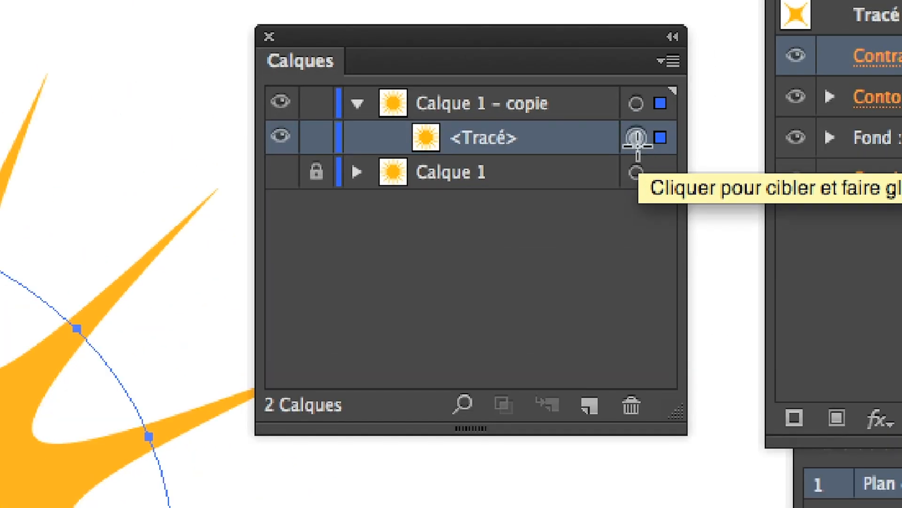
Target the Tracé in Calque 1 - copie and expand its effect into a real path with Décomposer l'aspect
click(637, 137)
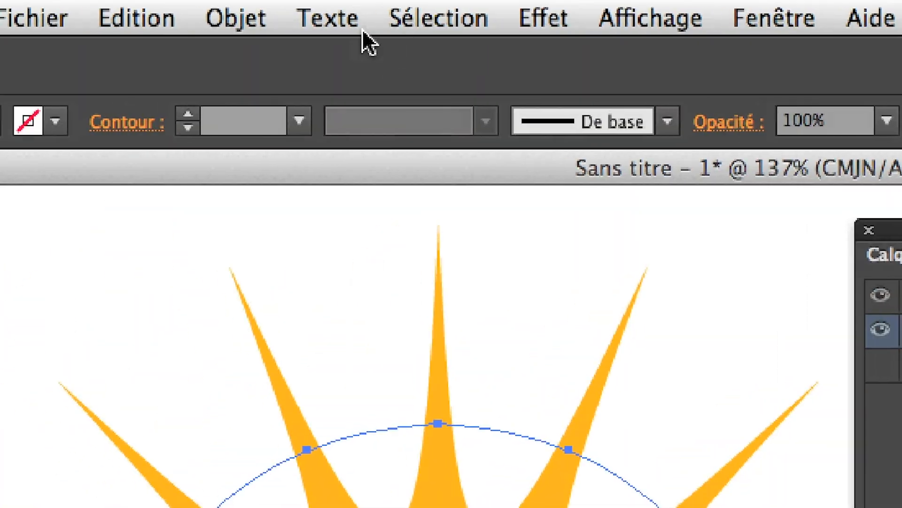
click(323, 17)
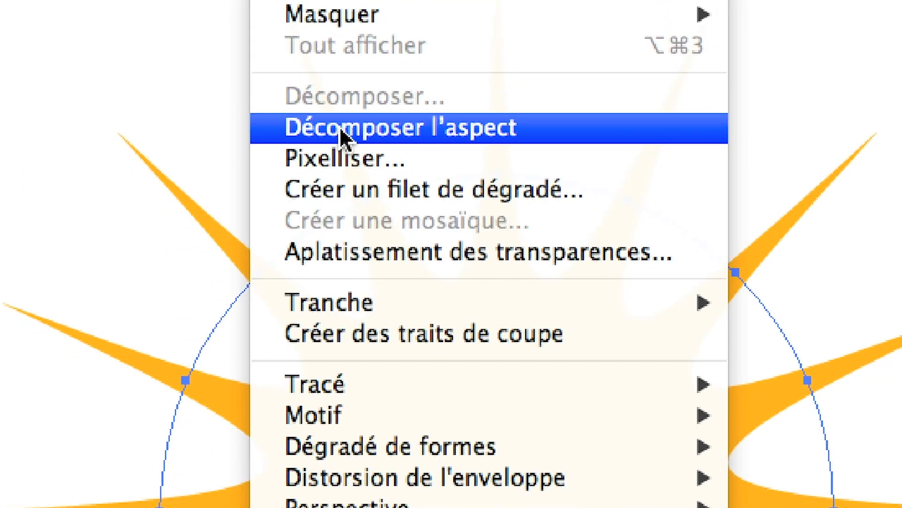
click(342, 136)
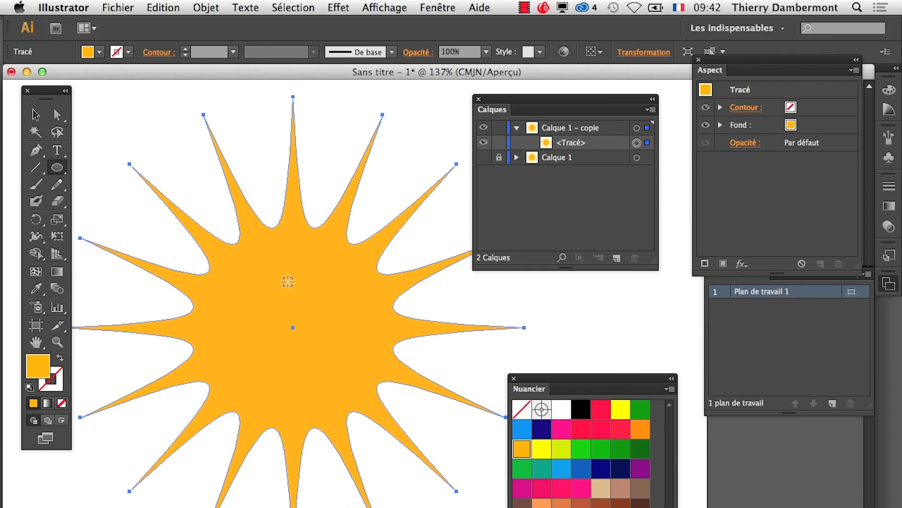
Set the view to 100%, recentre the sun between the palettes, and reposition the Calques palette and the toolbox
key(super+1)
drag(513, 105, 550, 101)
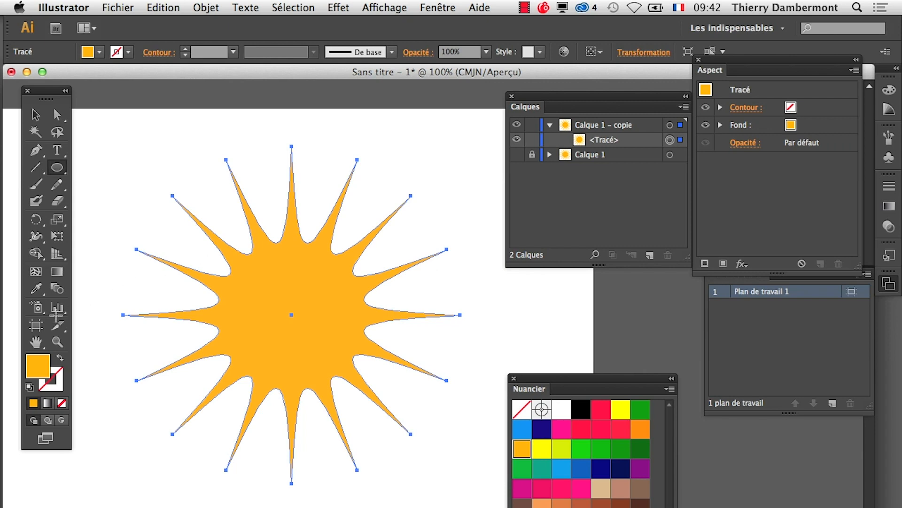
click(35, 342)
drag(183, 329, 226, 338)
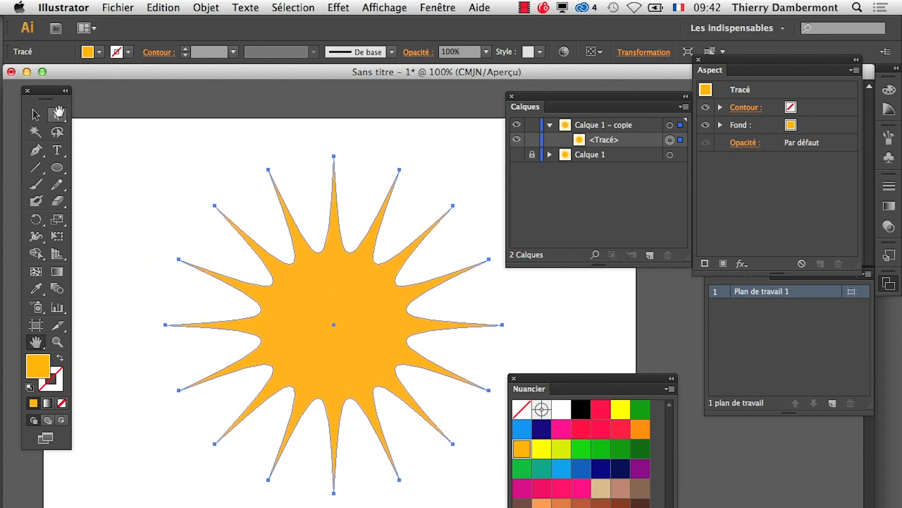
drag(48, 97, 75, 99)
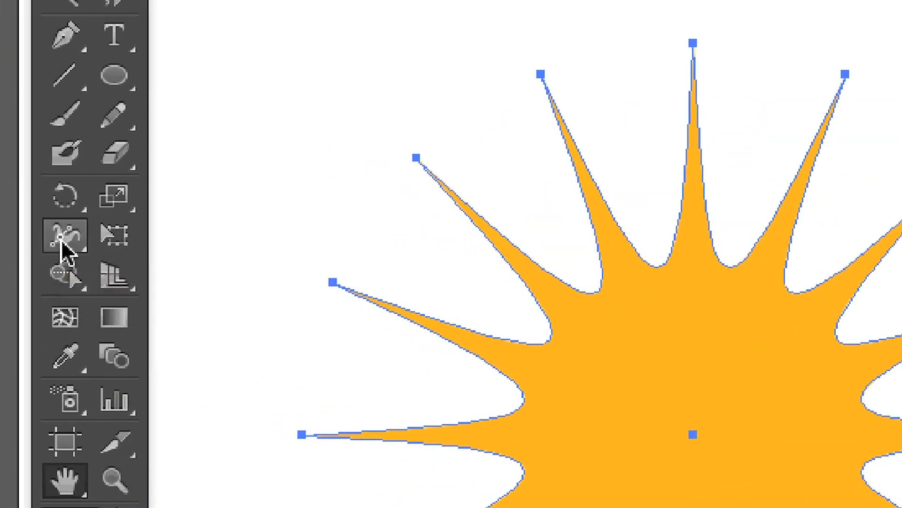
Detach the Largeur tool group as a floating palette and place it on the artboard above the sun
click(61, 235)
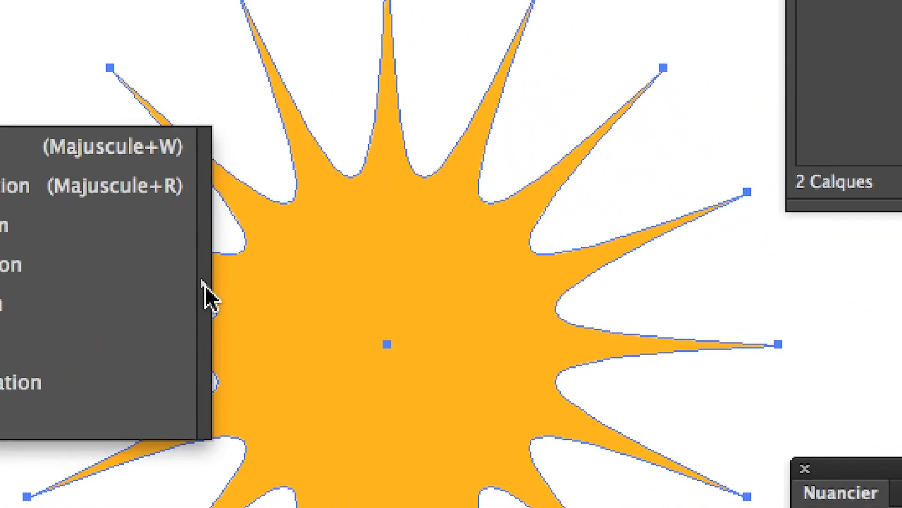
click(205, 286)
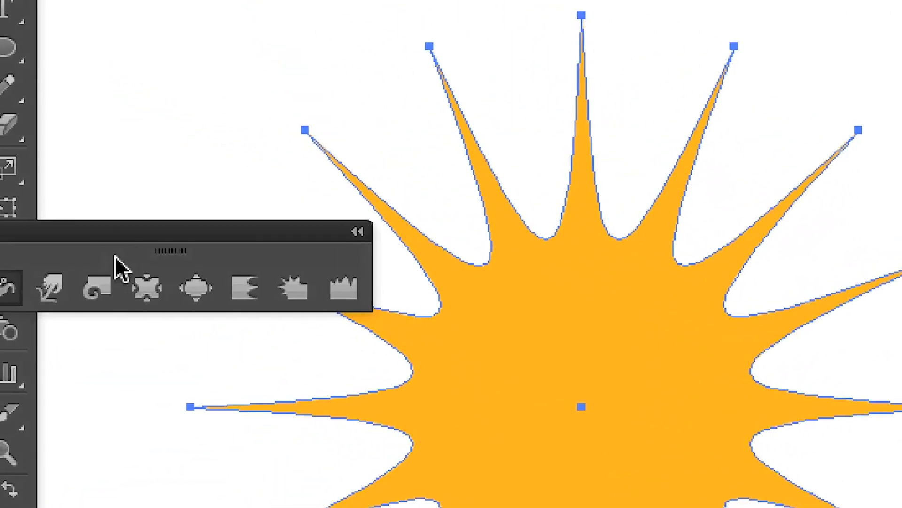
drag(86, 247, 123, 164)
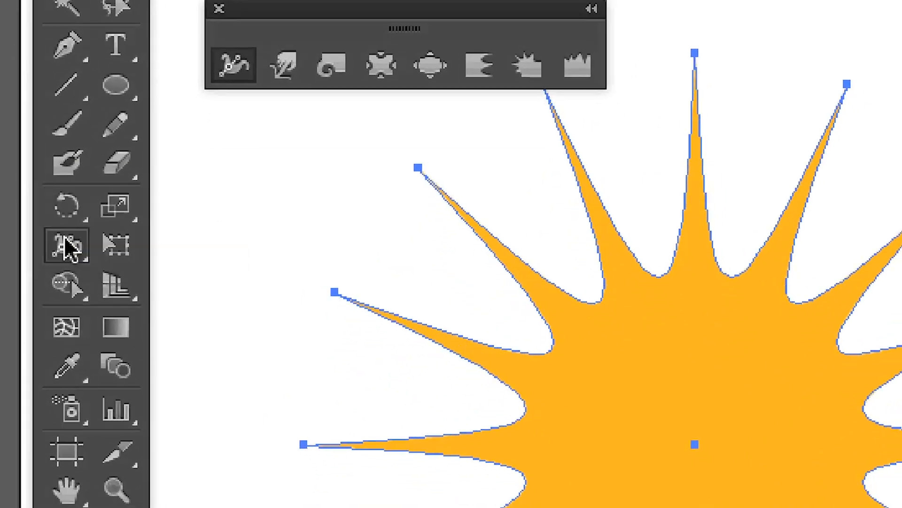
click(66, 248)
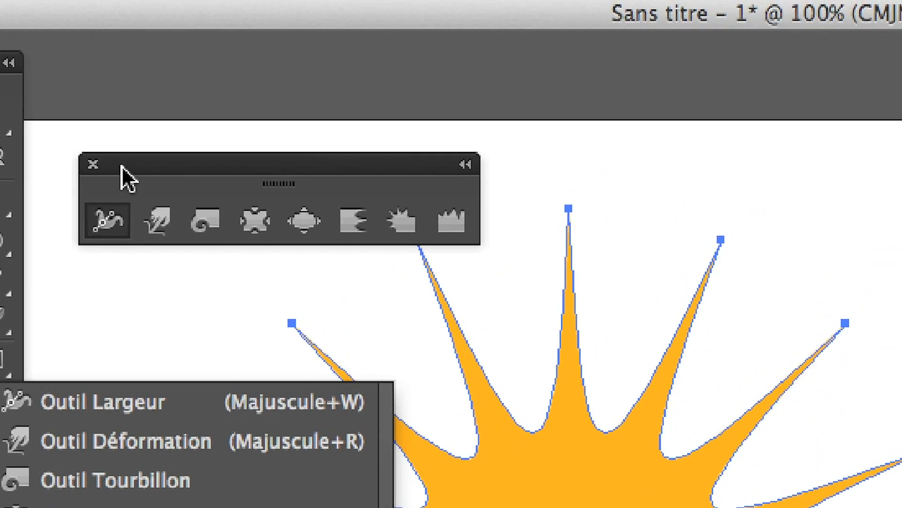
click(242, 3)
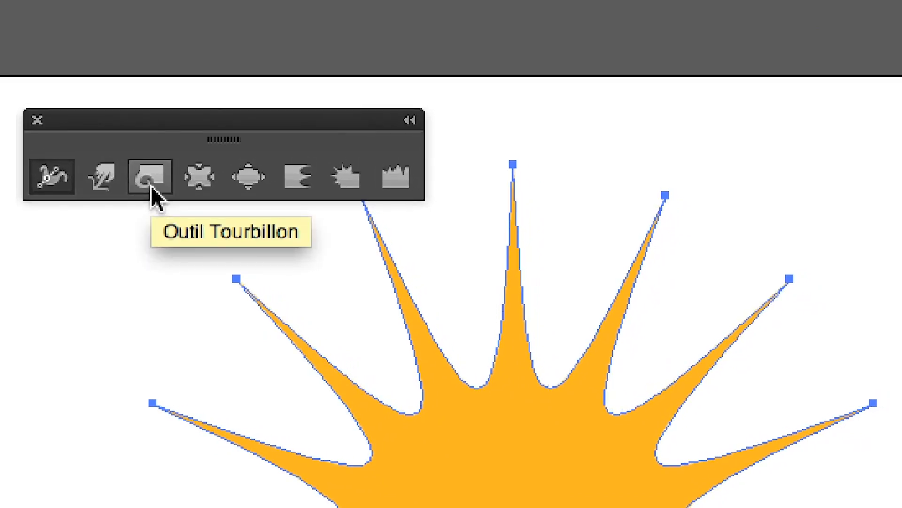
Activate the Tourbillon tool and examine its options dialog, leaving it without changing any settings
click(150, 185)
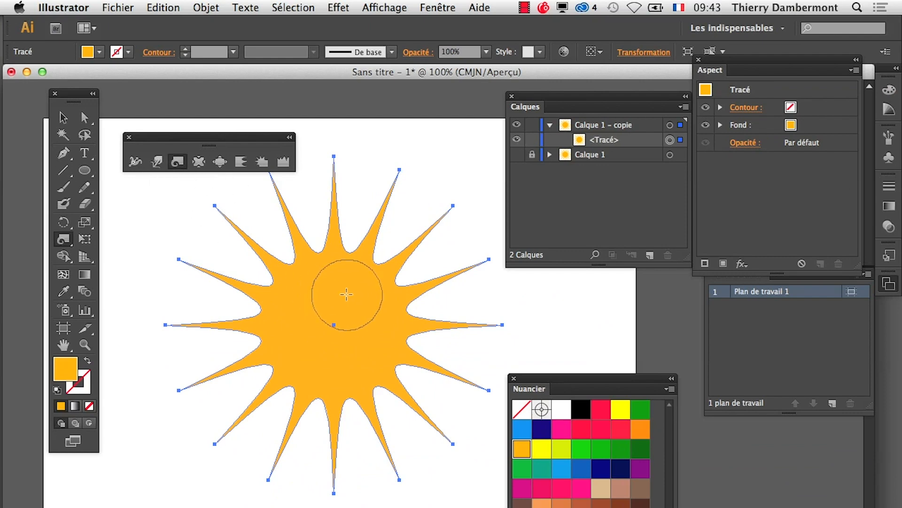
scroll(350, 292, up, 1)
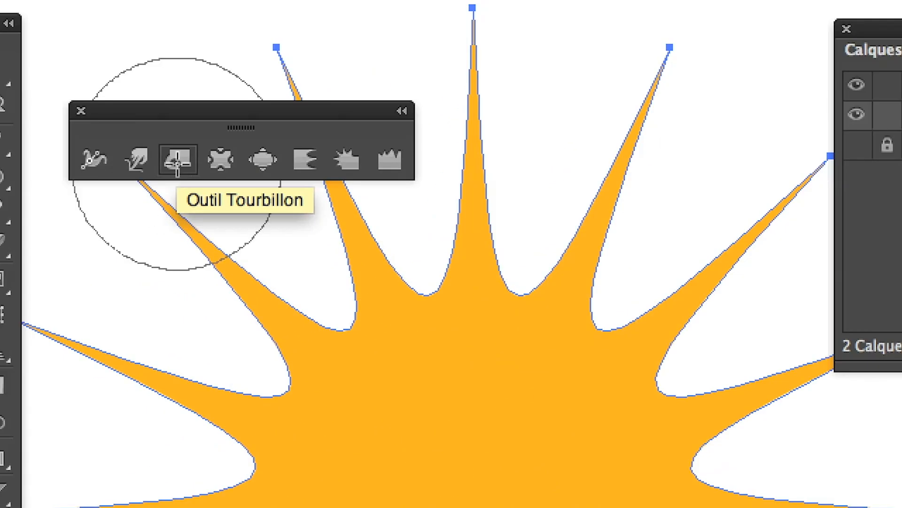
double_click(176, 162)
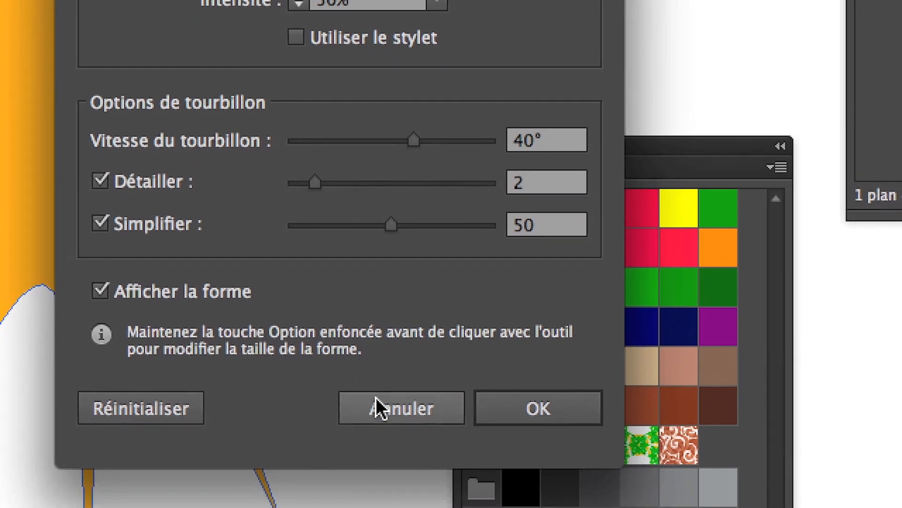
click(376, 403)
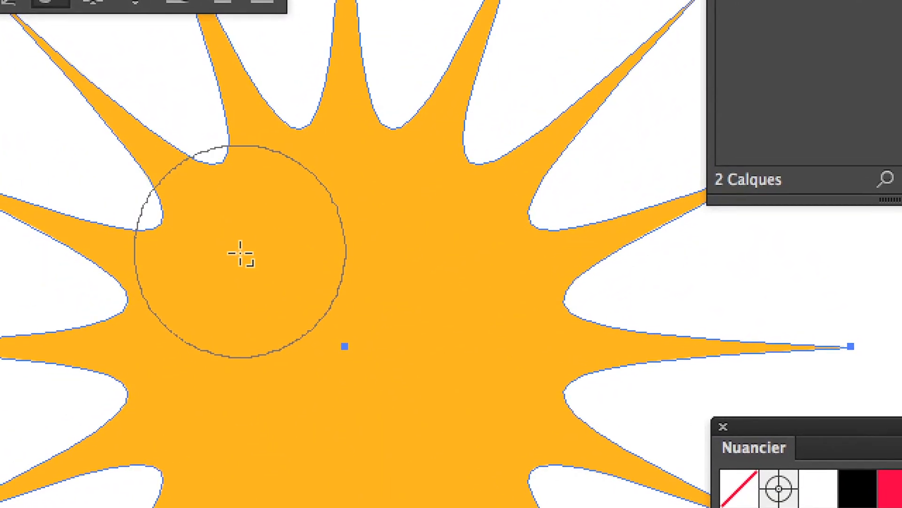
Resize the Tourbillon brush freehand through several oval and round shapes, ending with a small circle about 10 mm across
drag(241, 254, 284, 310)
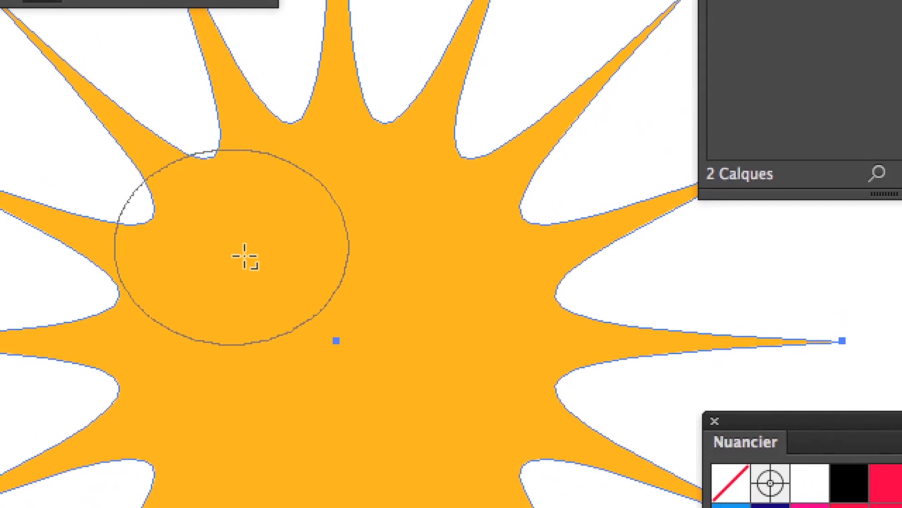
mouse_move(258, 274)
mouse_down()
mouse_move(199, 271)
mouse_move(129, 243)
mouse_move(100, 289)
mouse_up()
mouse_move(201, 282)
mouse_down()
mouse_move(292, 252)
mouse_move(211, 314)
mouse_move(323, 189)
mouse_move(262, 242)
mouse_move(214, 159)
mouse_up()
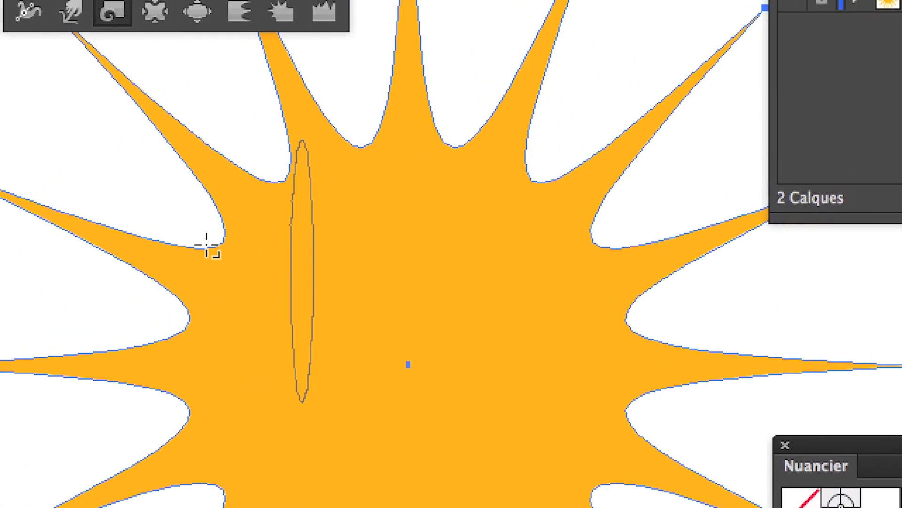
mouse_move(207, 246)
mouse_down()
mouse_move(160, 213)
mouse_move(297, 263)
mouse_move(380, 179)
mouse_up()
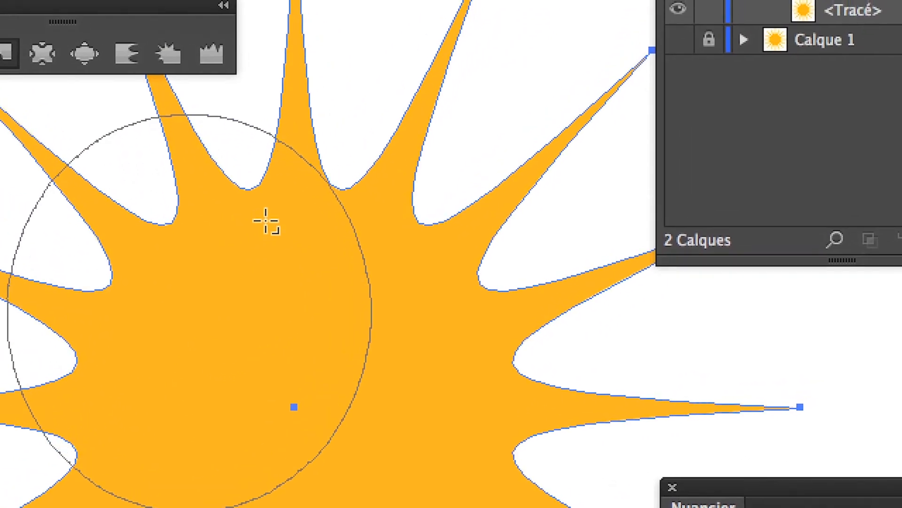
mouse_move(266, 222)
mouse_down()
mouse_move(97, 405)
mouse_move(179, 330)
mouse_up()
mouse_move(236, 257)
mouse_down()
mouse_move(203, 284)
mouse_move(211, 281)
mouse_up()
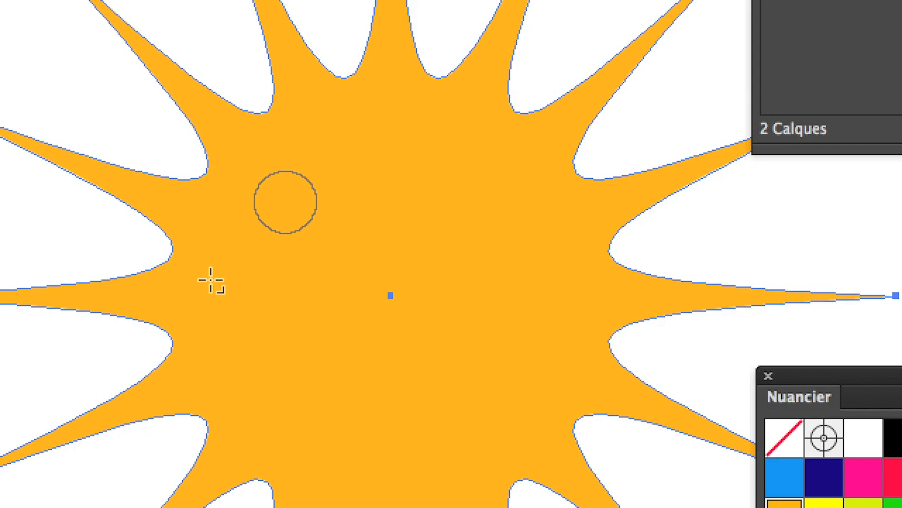
drag(210, 280, 209, 281)
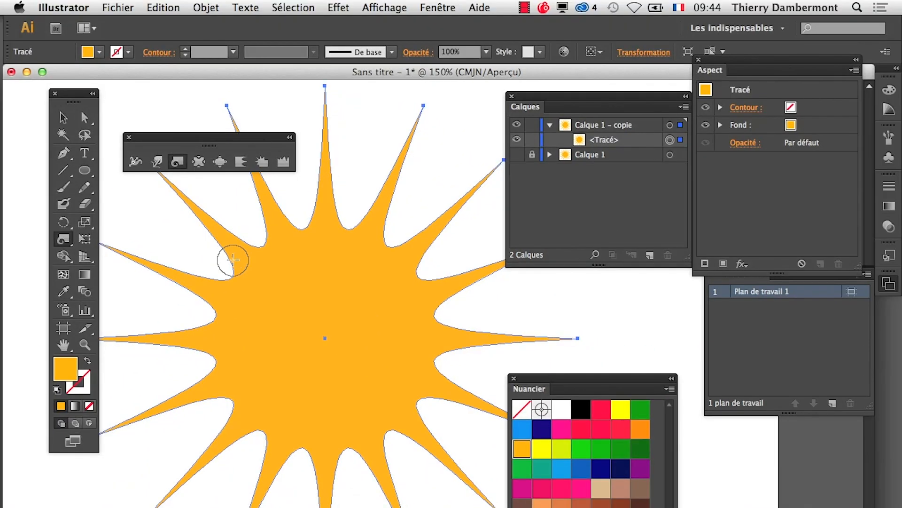
Twirl the upper edge of the sun's upper-left ray into a spiral with the Tourbillon tool at 600% zoom
drag(207, 226, 415, 477)
drag(335, 384, 337, 384)
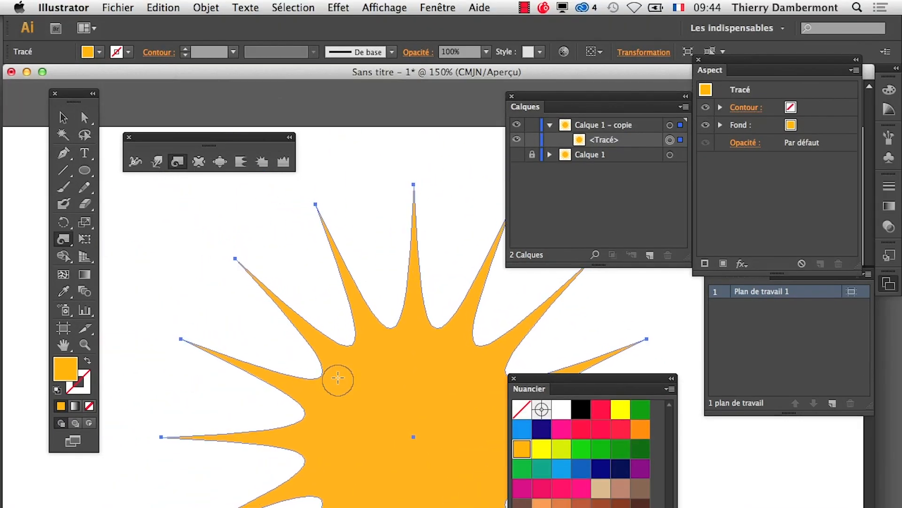
key(super+plus)
key(super+plus)
key(super+plus)
key(super+plus)
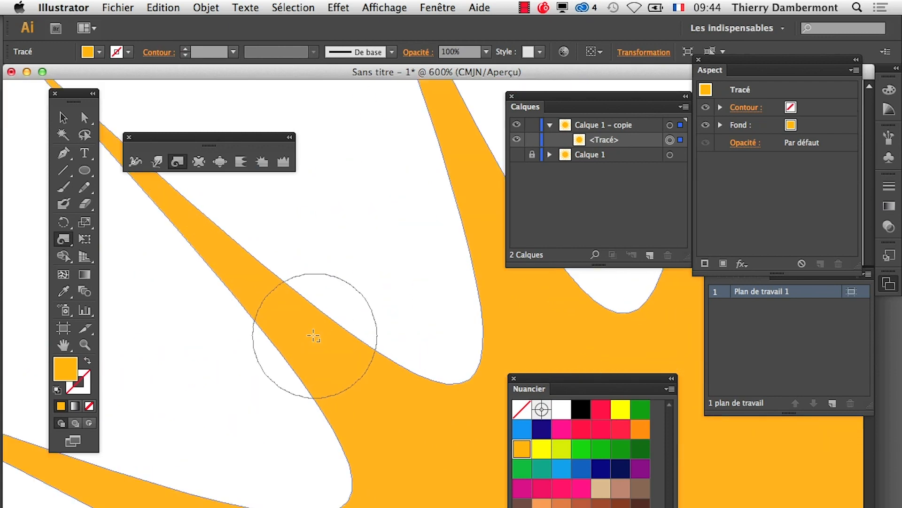
drag(324, 342, 310, 390)
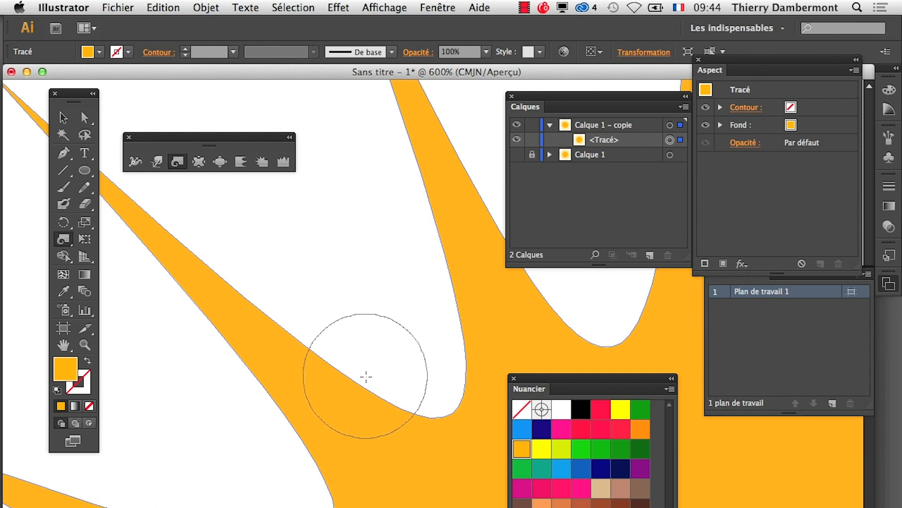
drag(353, 369, 351, 367)
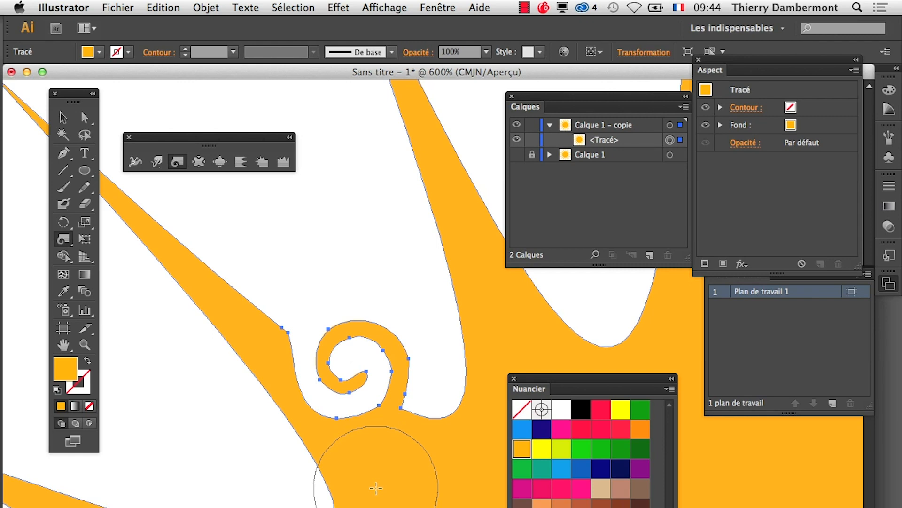
Examine the Tourbillon tool's options dialog and leave it without changing any settings
scroll(368, 453, up, 1)
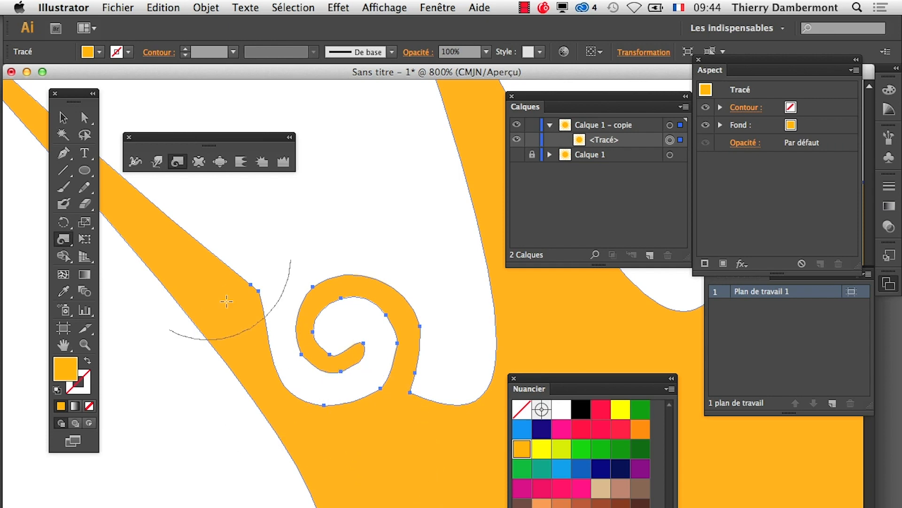
double_click(177, 162)
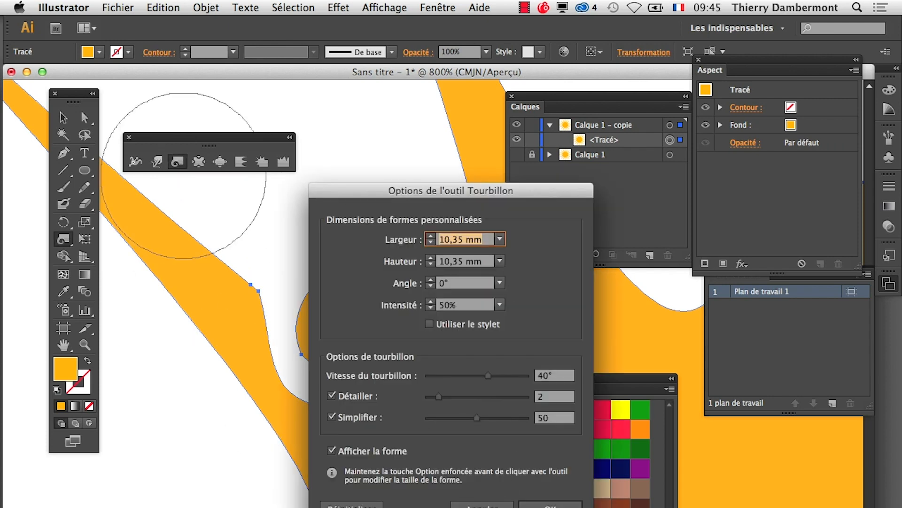
click(483, 504)
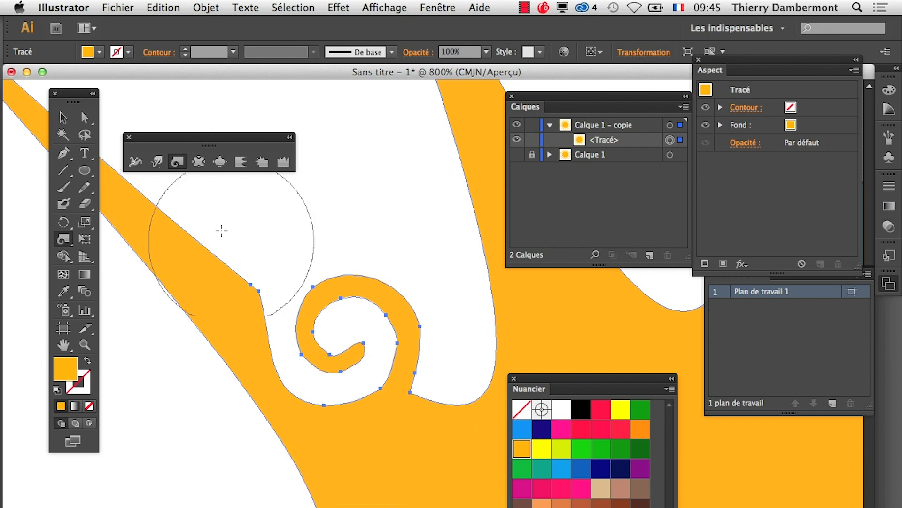
Undo the Tourbillon spiral on the edge of the upper-left ray
drag(221, 230, 284, 332)
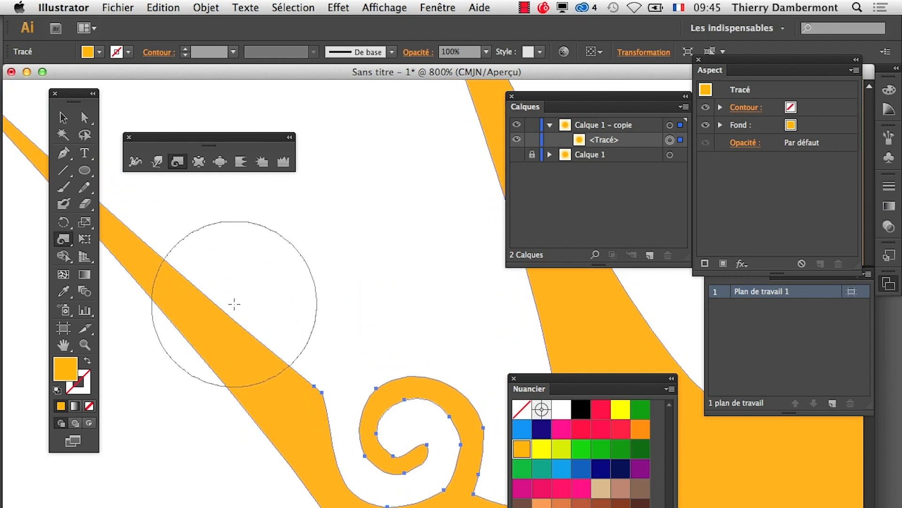
drag(300, 415, 305, 245)
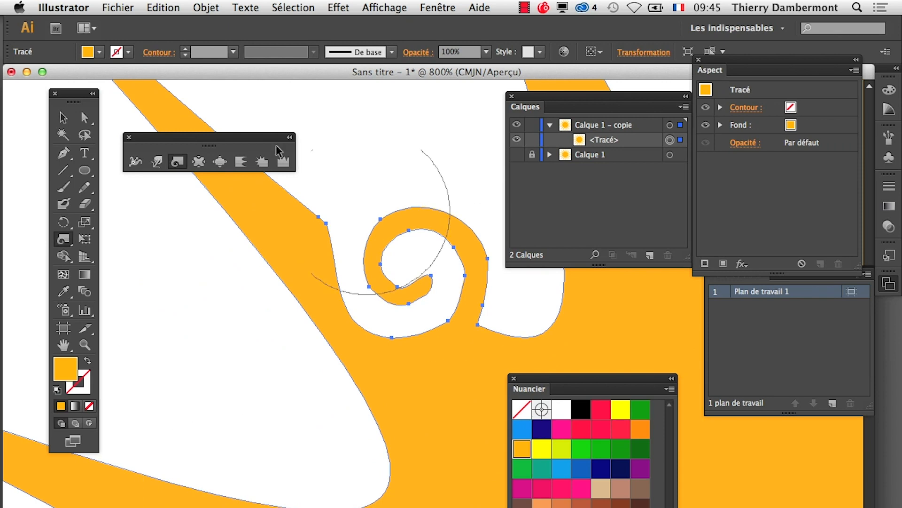
click(172, 7)
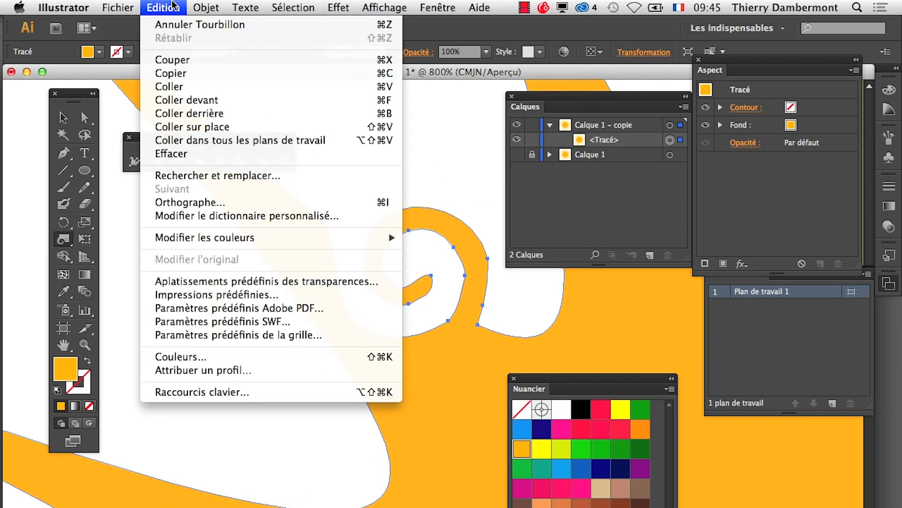
click(176, 24)
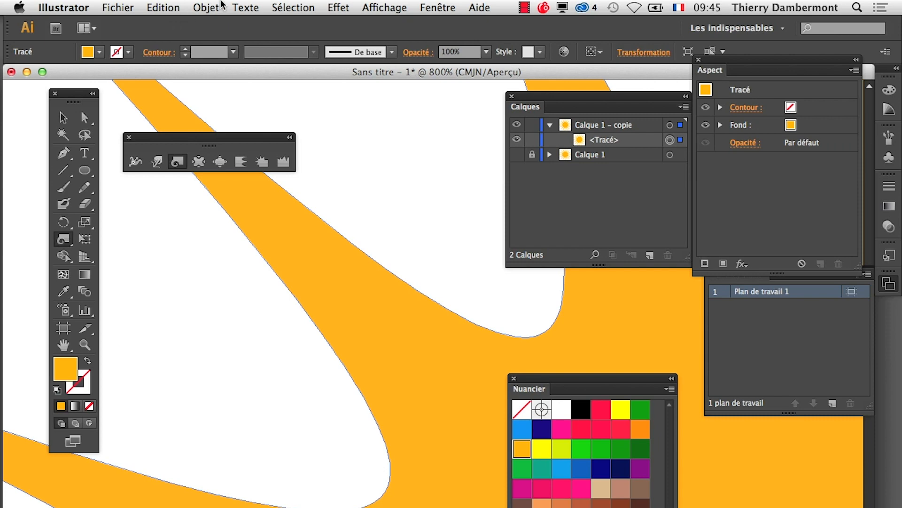
click(174, 7)
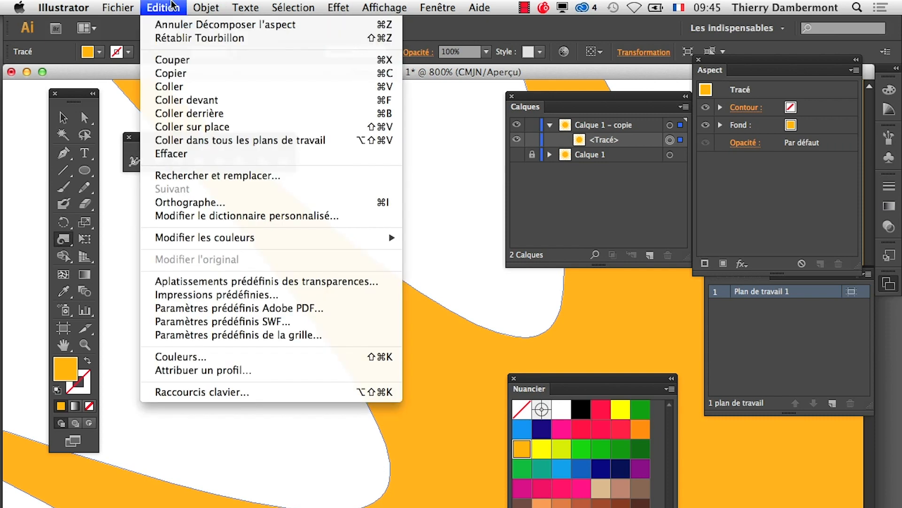
click(176, 39)
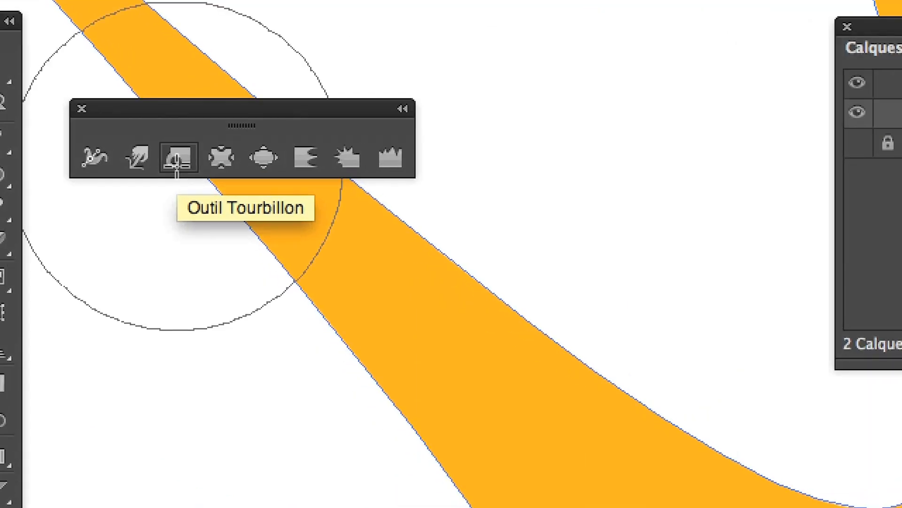
Set Vitesse du tourbillon to -40° and twirl the upper edge of the upper-left ray near its base
double_click(176, 164)
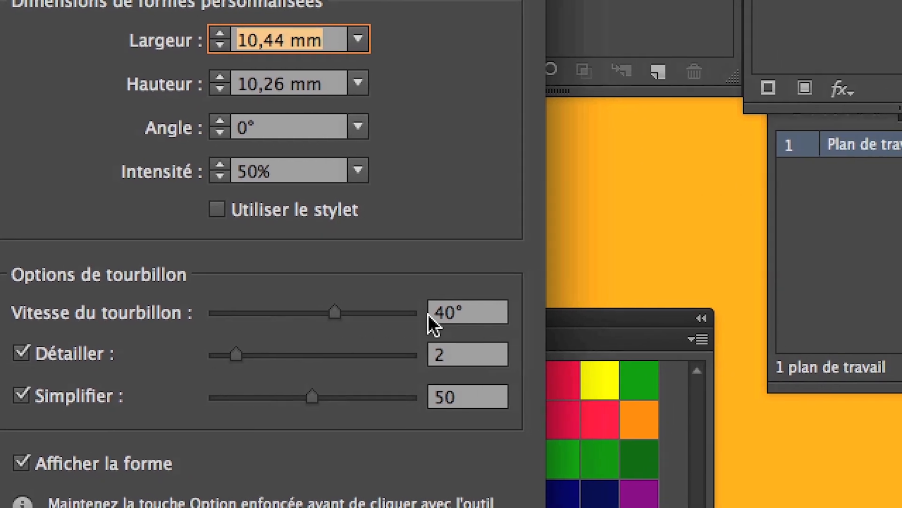
click(431, 314)
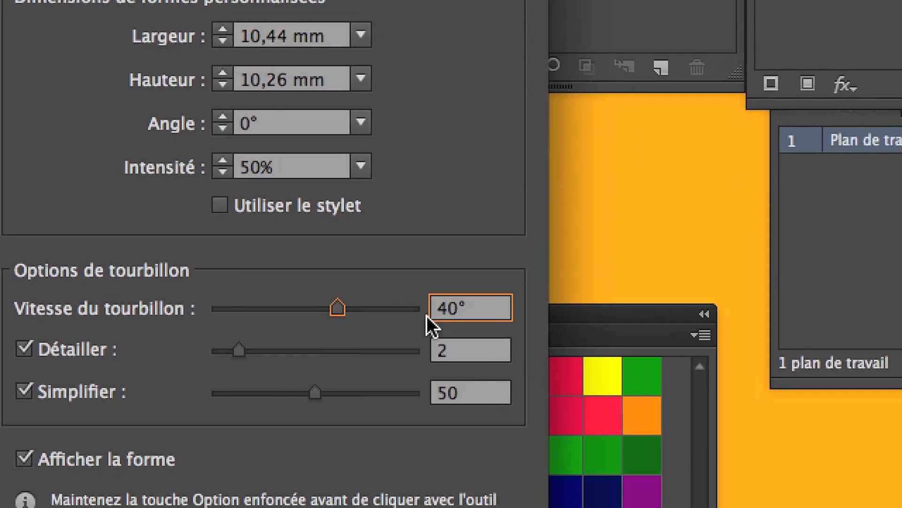
text(-)
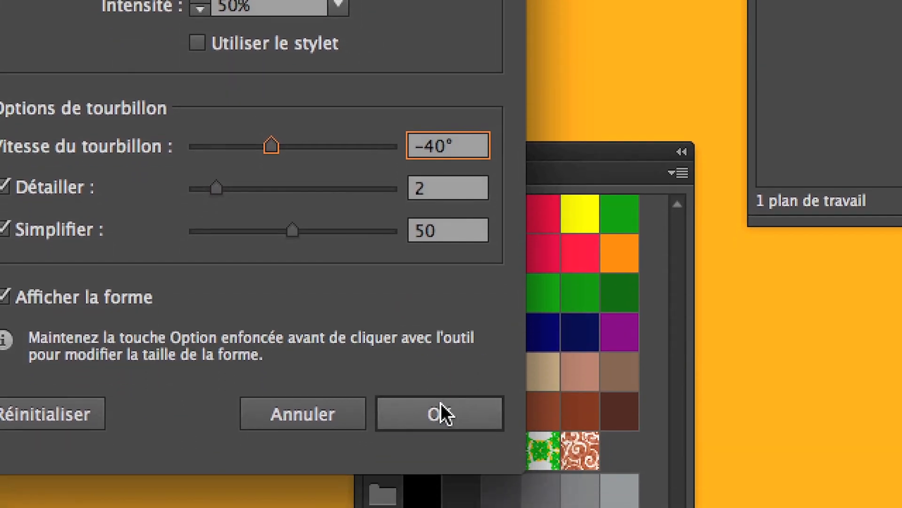
click(456, 507)
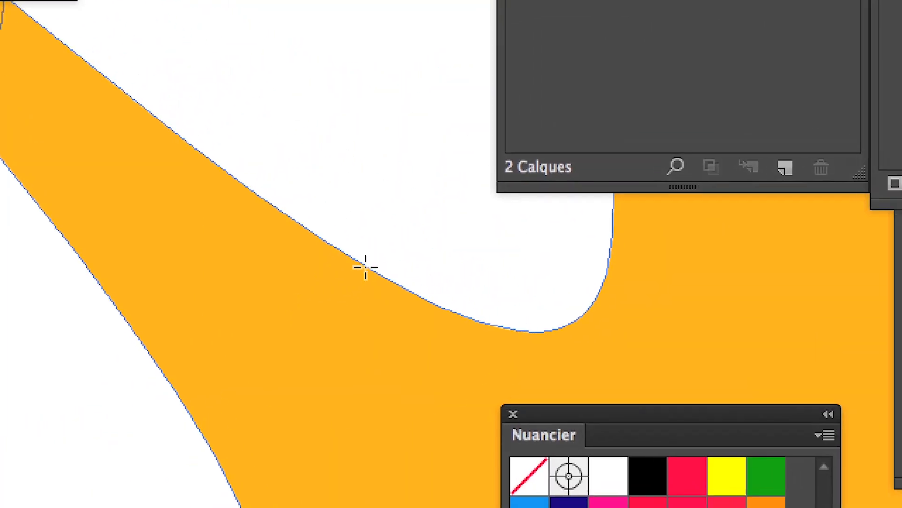
drag(367, 266, 366, 266)
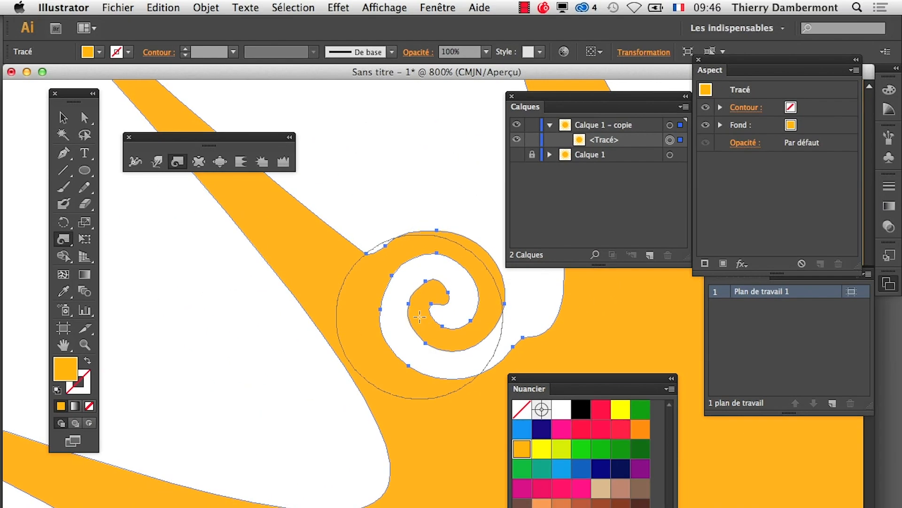
Set Vitesse du tourbillon to 40° and twirl the upper edge of the next ray below
double_click(176, 162)
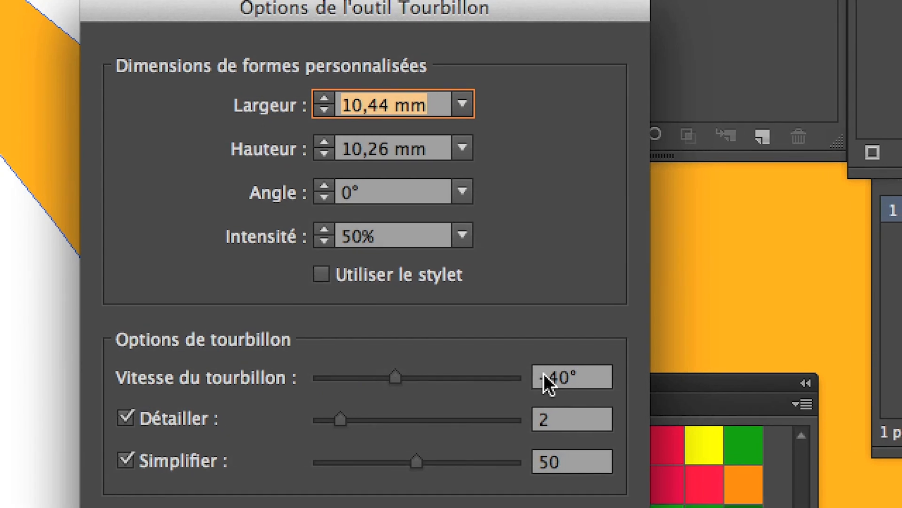
click(541, 375)
key(BackSpace)
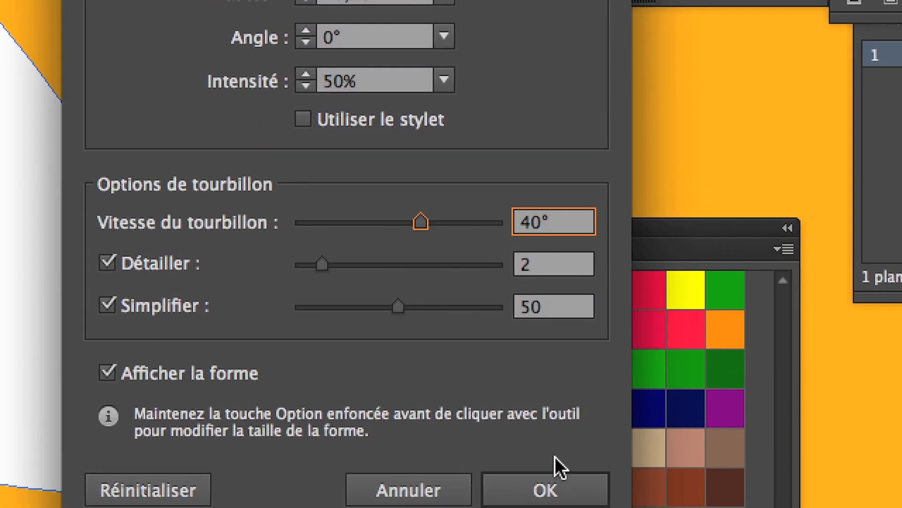
click(568, 507)
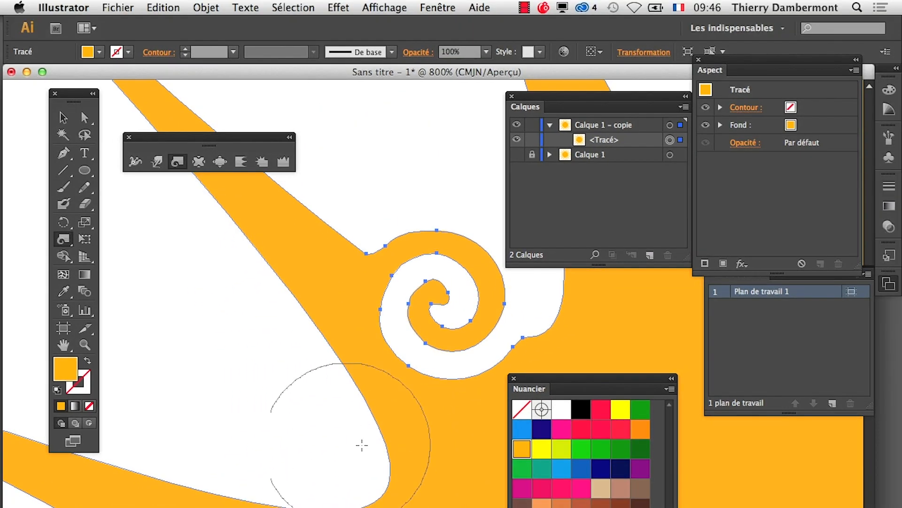
drag(234, 476, 233, 478)
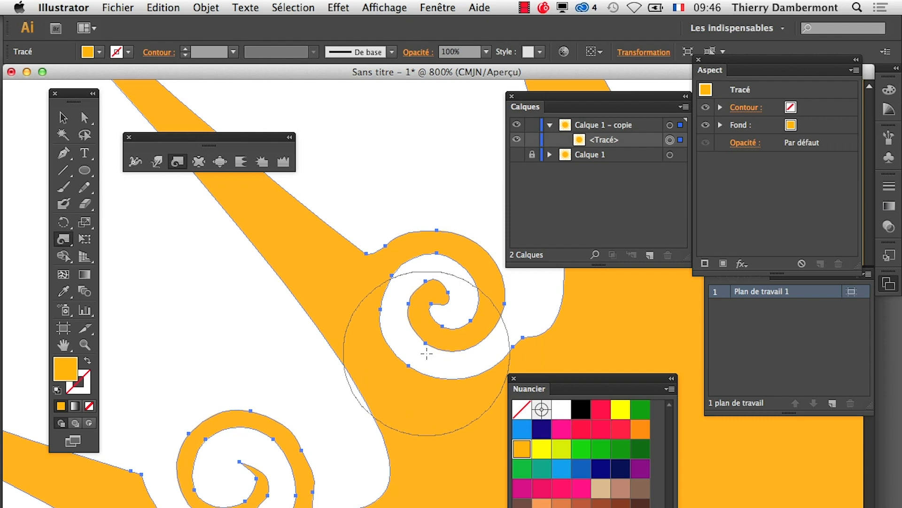
Move the Tourbillon options dialog clear of the spirals and set Détailler to 8
double_click(177, 163)
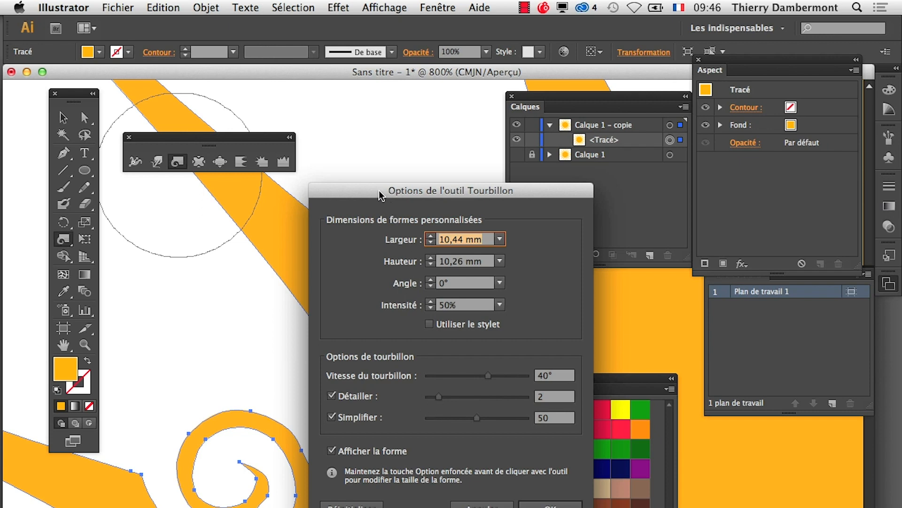
drag(379, 194, 521, 185)
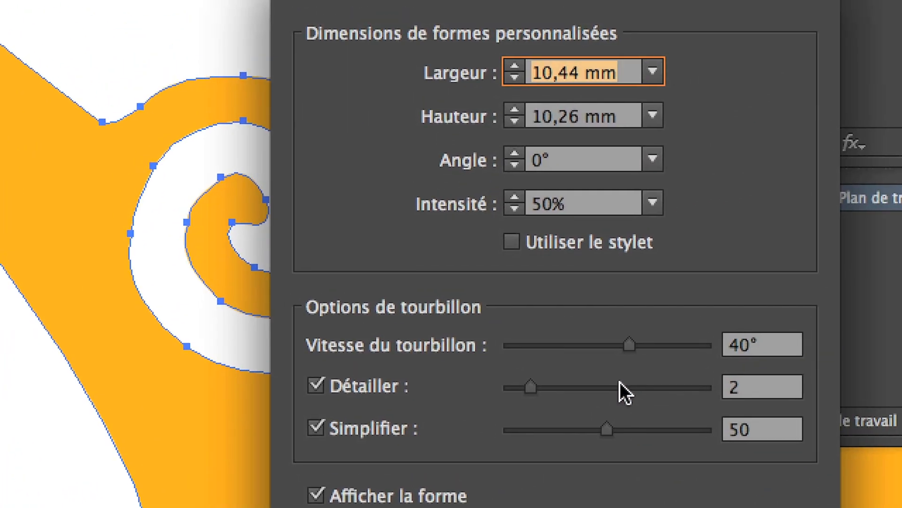
click(619, 382)
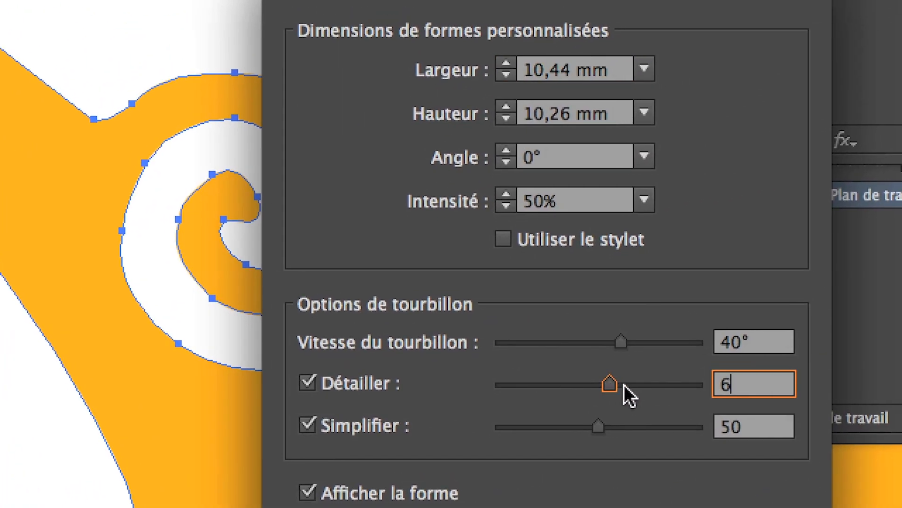
click(651, 383)
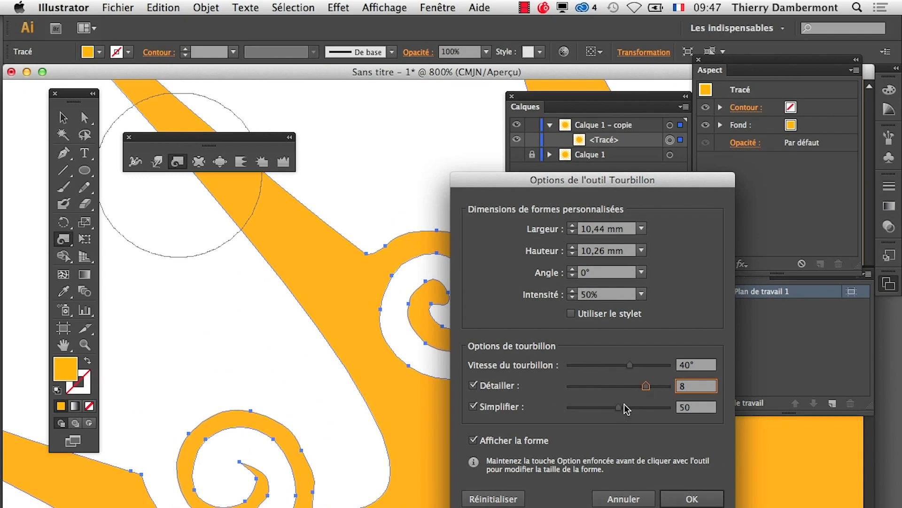
click(693, 499)
Twirl the upper edge of the leftmost ray, just below the two existing spirals
key(space)
drag(295, 487, 332, 284)
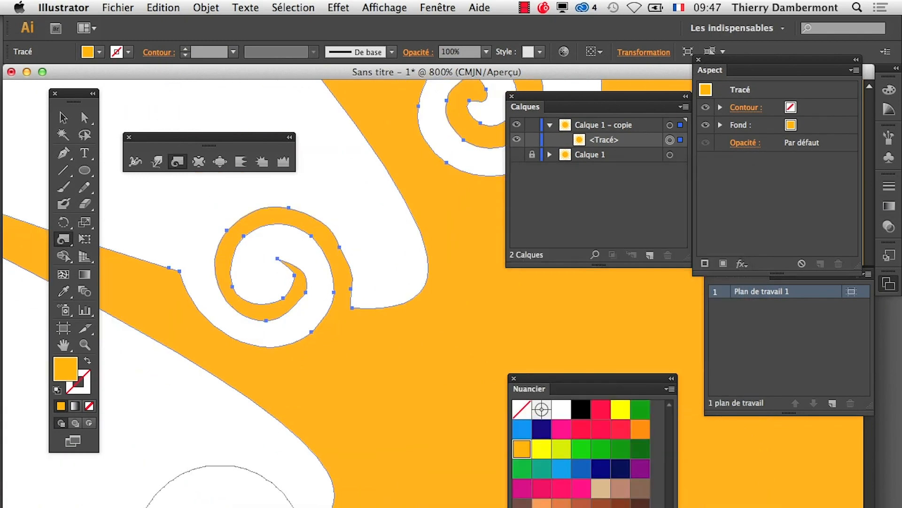
click(188, 507)
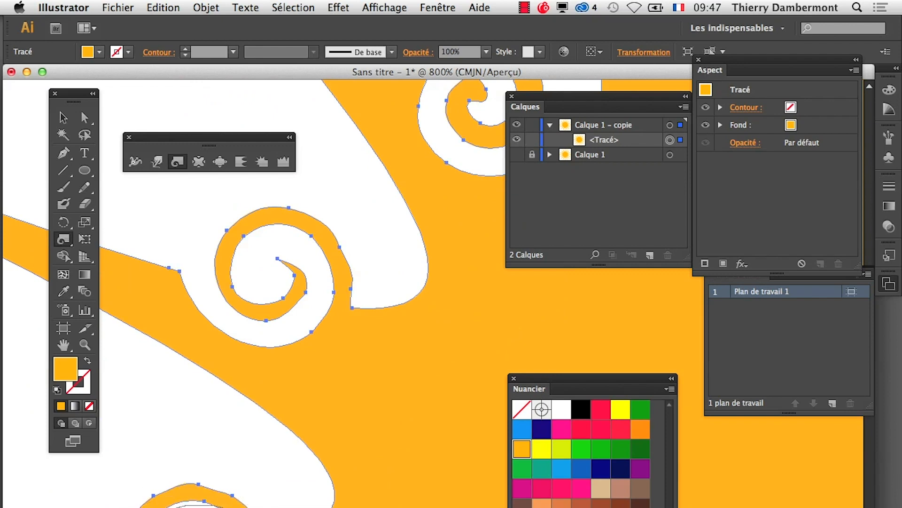
Set the Tourbillon tool's Simplifier option to 5 and twirl the upper edge of the next ray below the last spiral
key(space)
drag(284, 506, 402, 483)
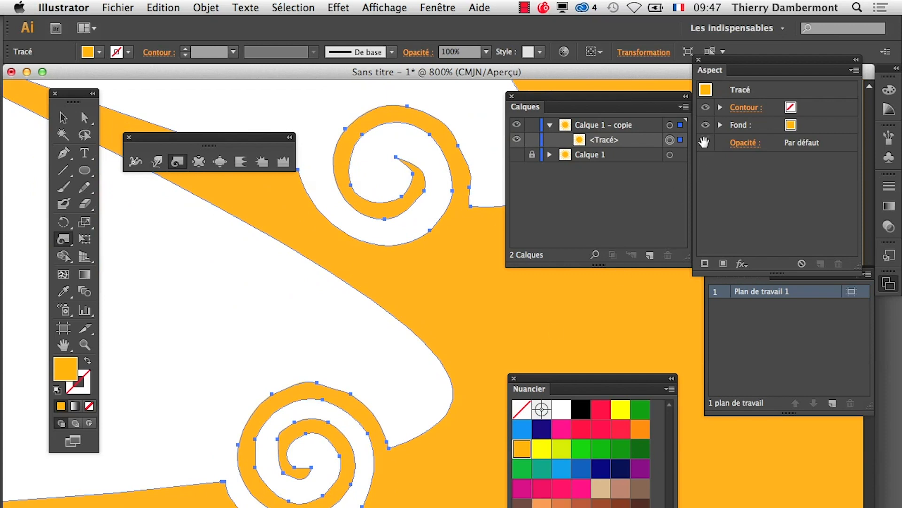
double_click(177, 161)
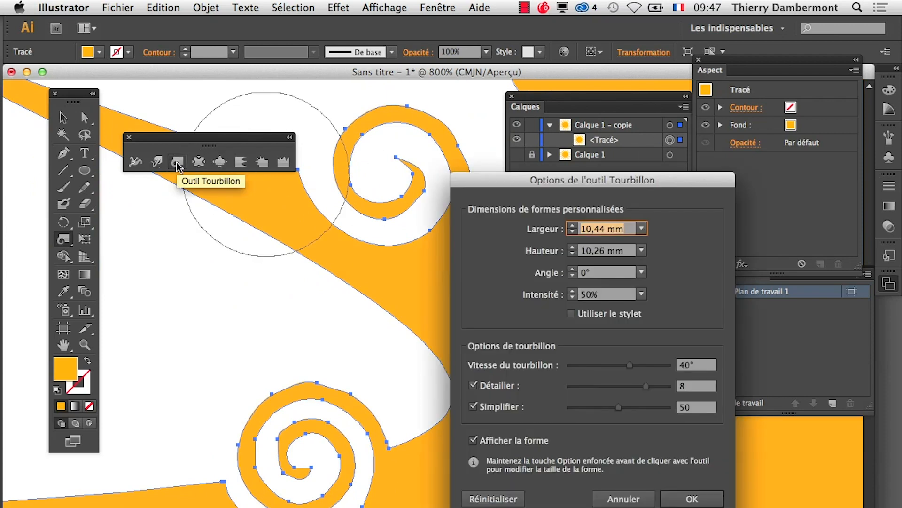
drag(617, 408, 599, 407)
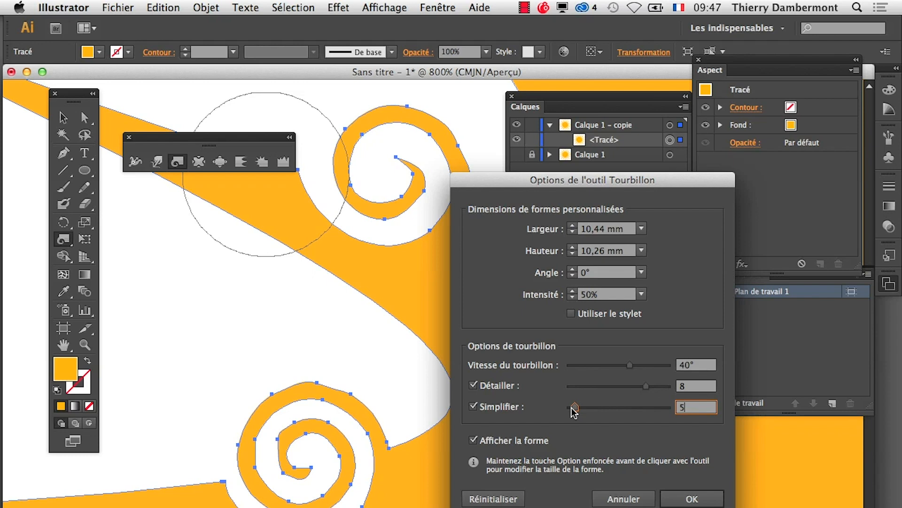
click(687, 496)
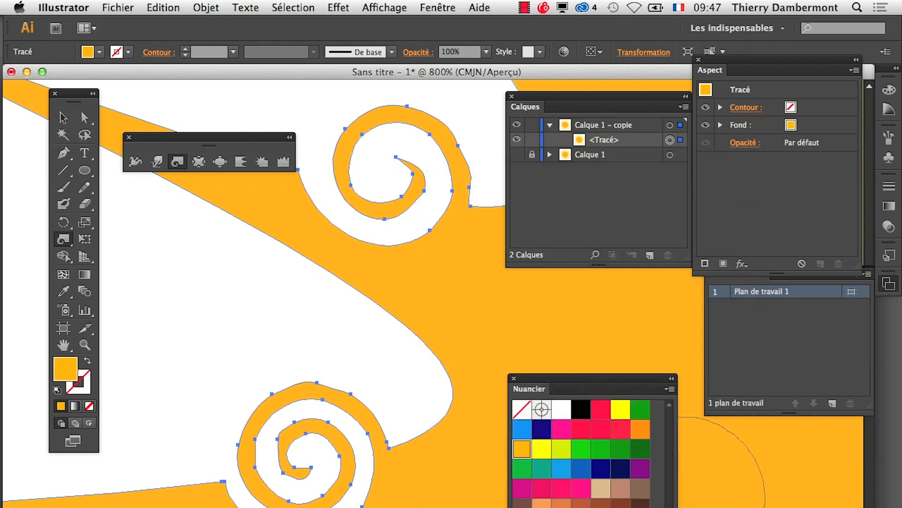
scroll(350, 399, down, 5)
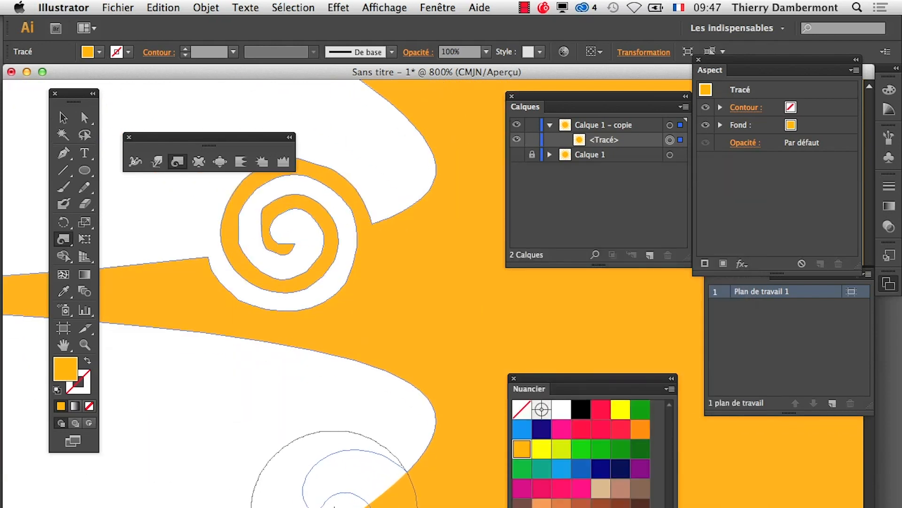
drag(334, 506, 334, 506)
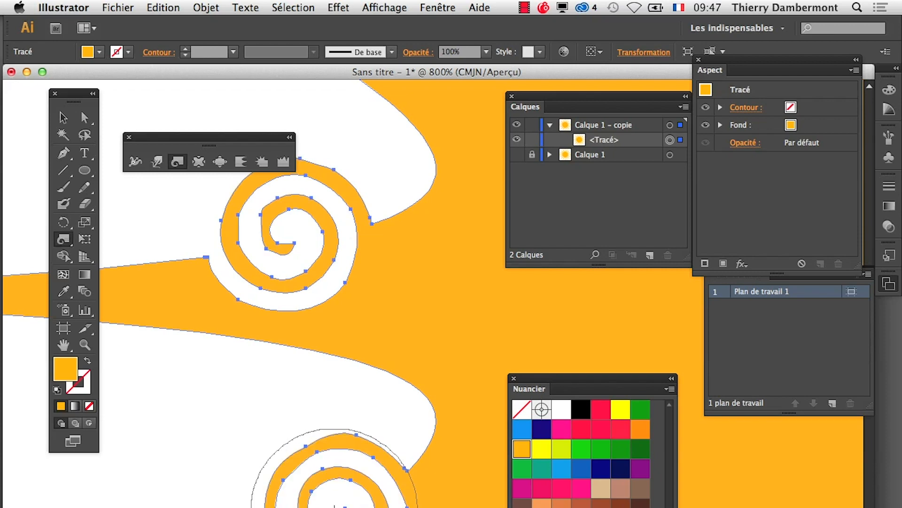
Set the Tourbillon tool's Vitesse du tourbillon to -85°
double_click(179, 162)
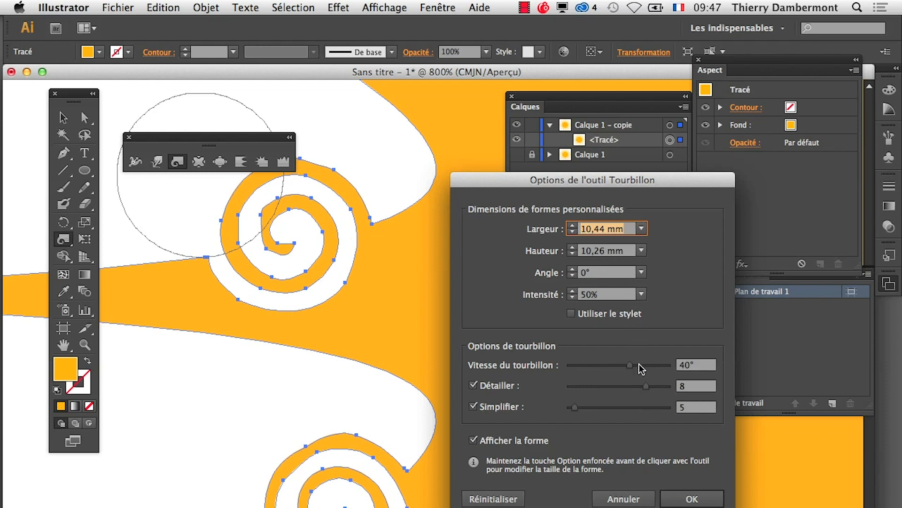
click(688, 498)
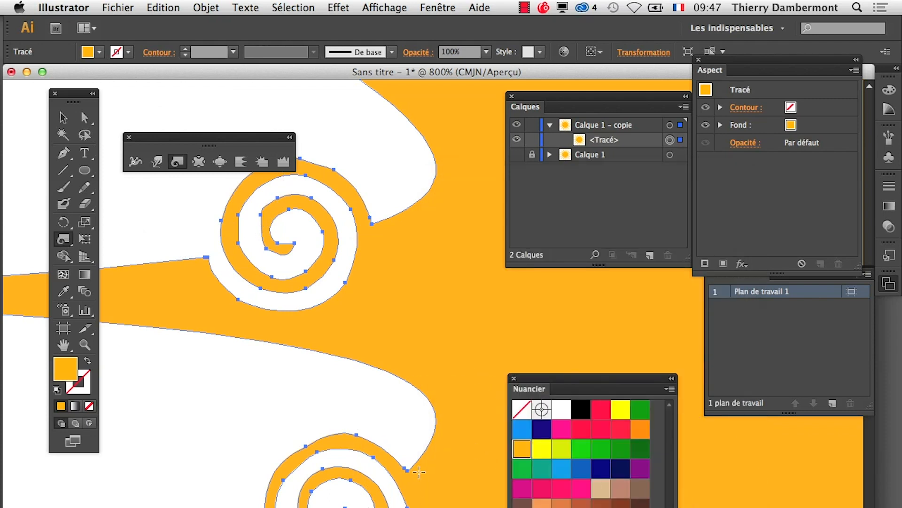
alt+super+click(419, 474)
alt+super+click(401, 479)
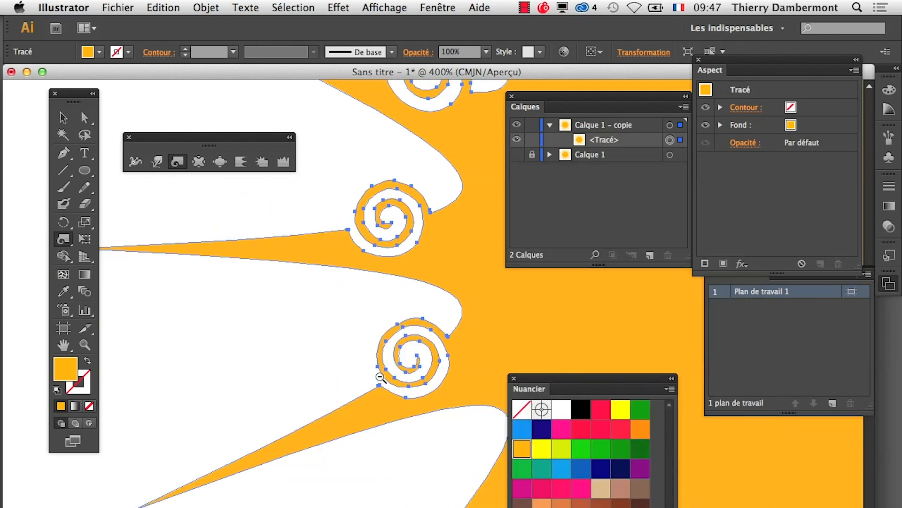
double_click(178, 162)
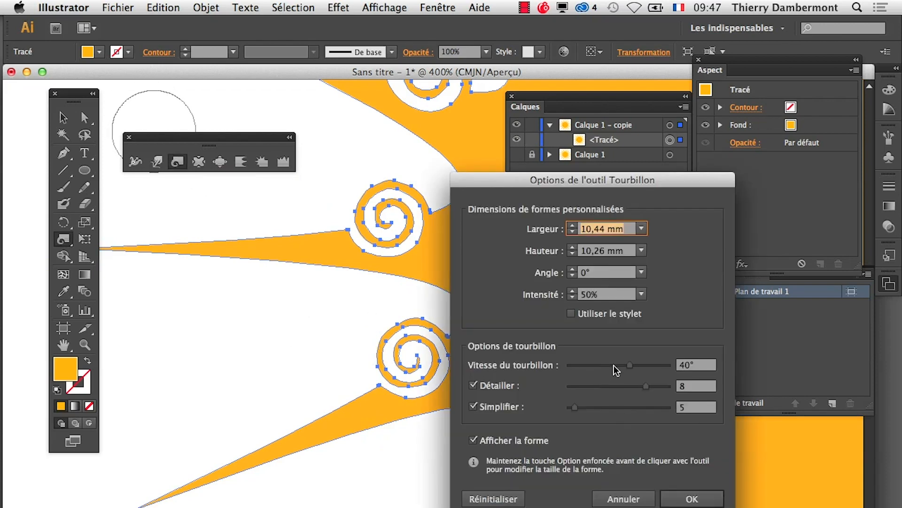
drag(605, 365, 599, 364)
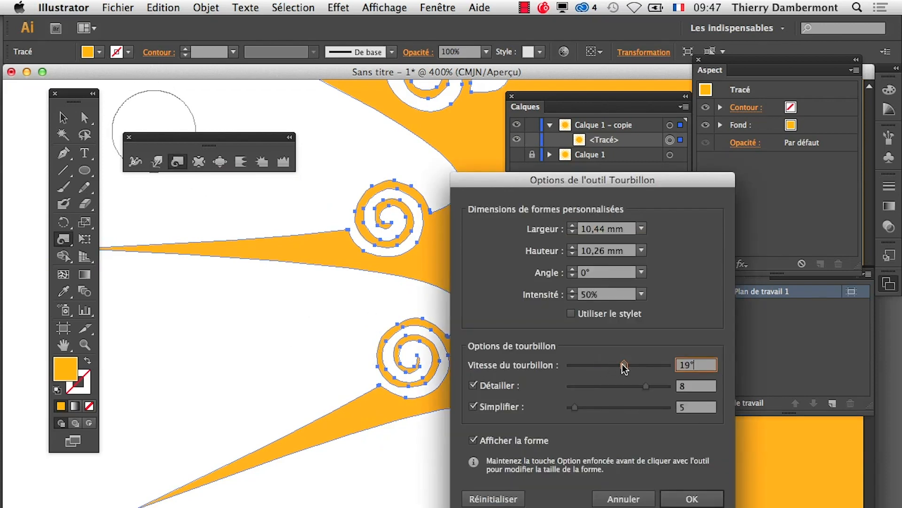
click(691, 499)
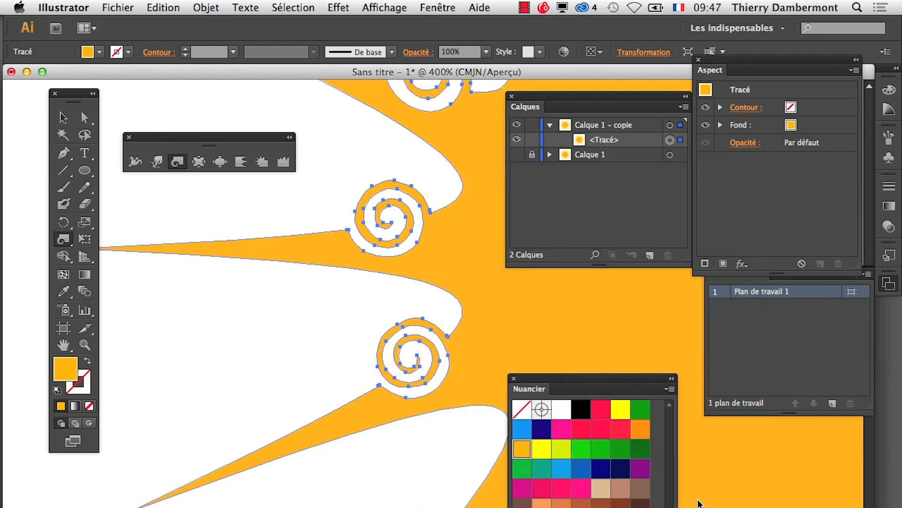
Twirl the lower-left ray partway along its length, plus the next two rays along the sun's lower edge near their bases
drag(298, 418, 299, 420)
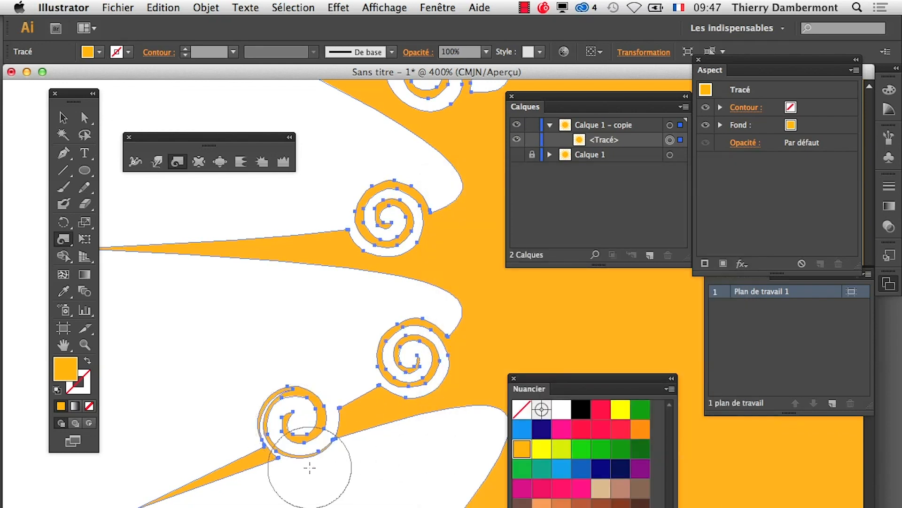
scroll(307, 331, down, 5)
scroll(307, 331, right, 5)
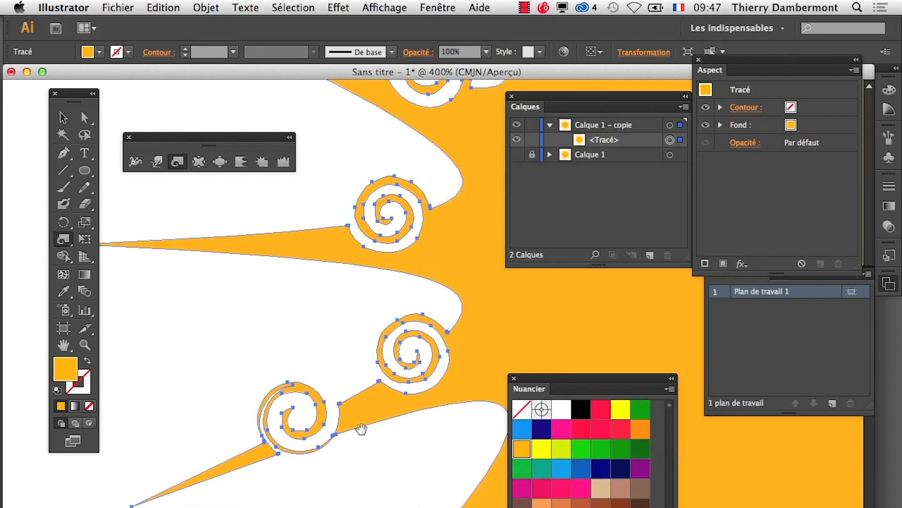
drag(329, 372, 332, 373)
drag(452, 499, 446, 496)
In the Tourbillon options, switch Utiliser le stylet on and off, leave it off, and set Intensité to 20%
double_click(177, 161)
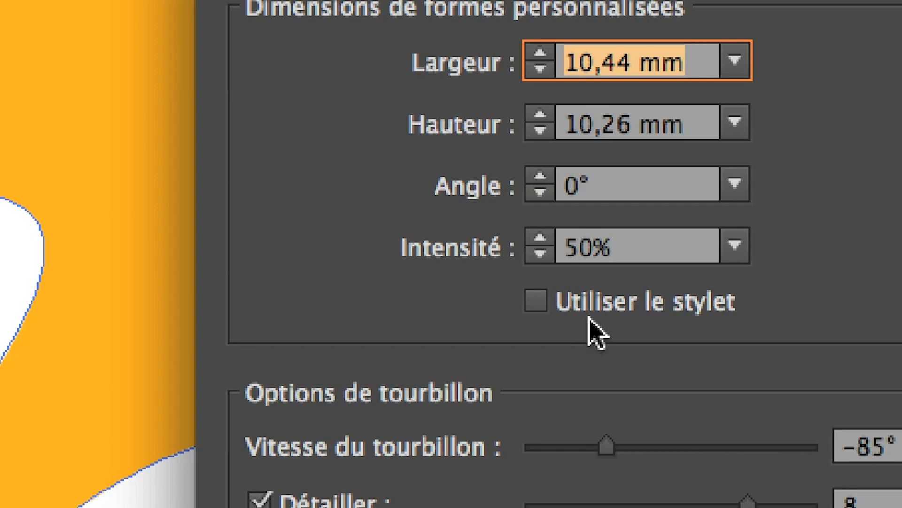
click(589, 318)
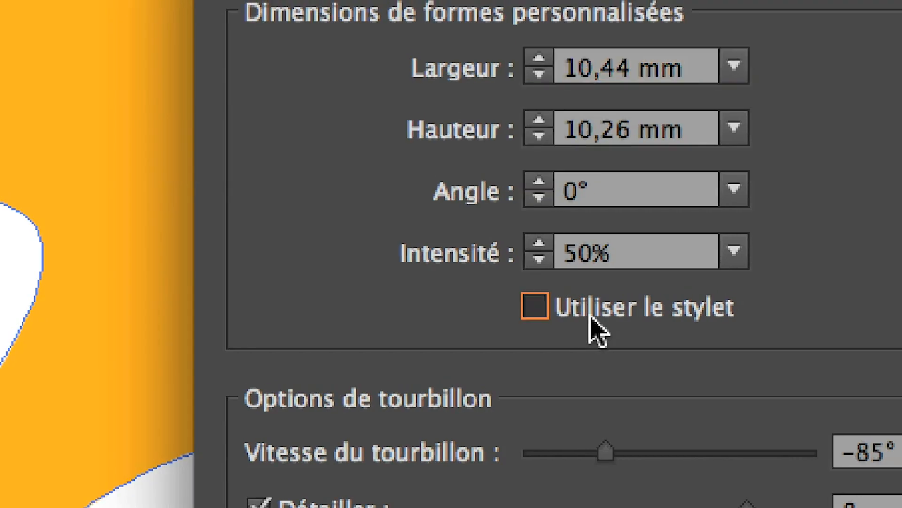
click(590, 317)
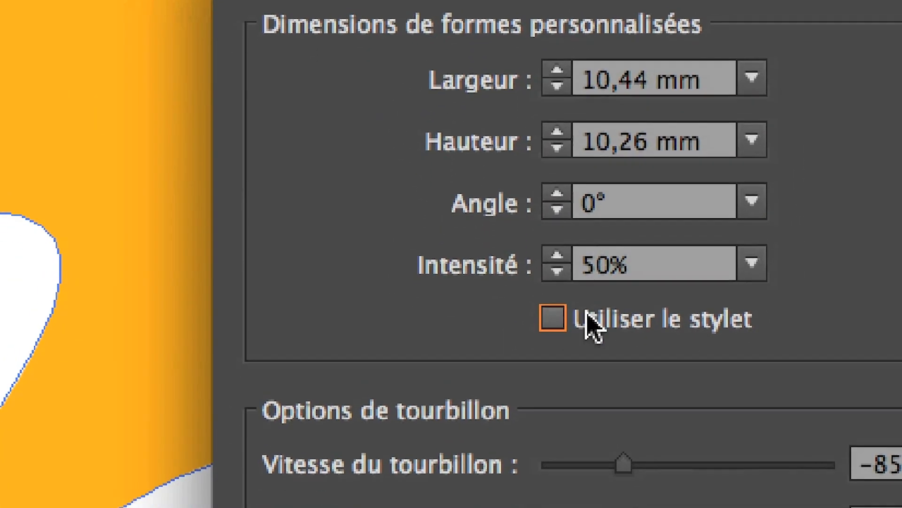
click(589, 320)
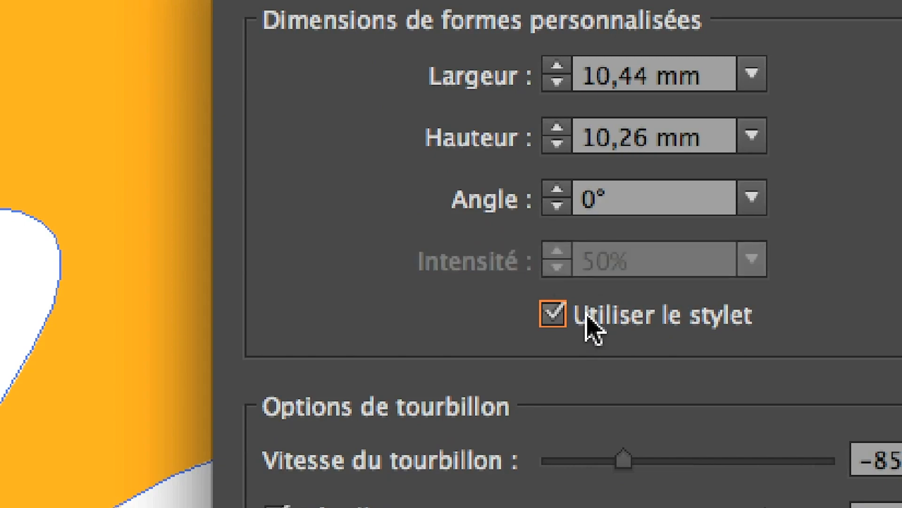
click(588, 320)
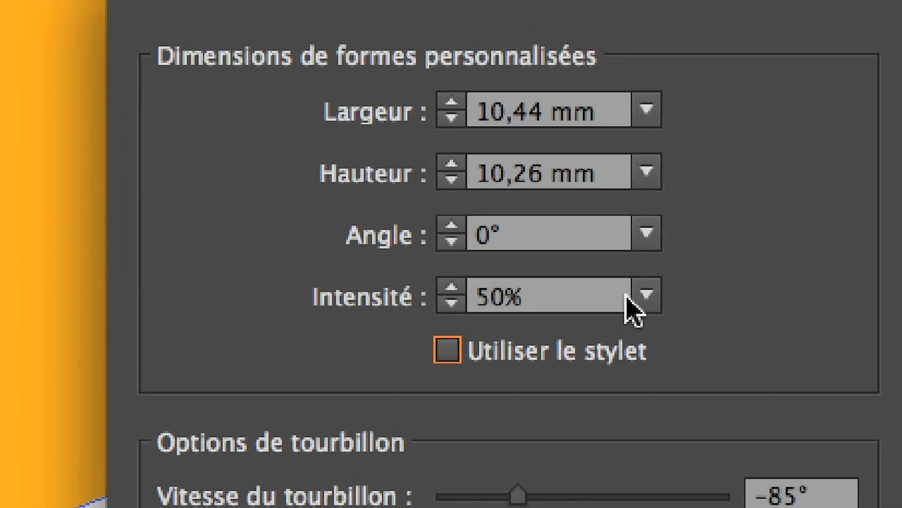
click(752, 259)
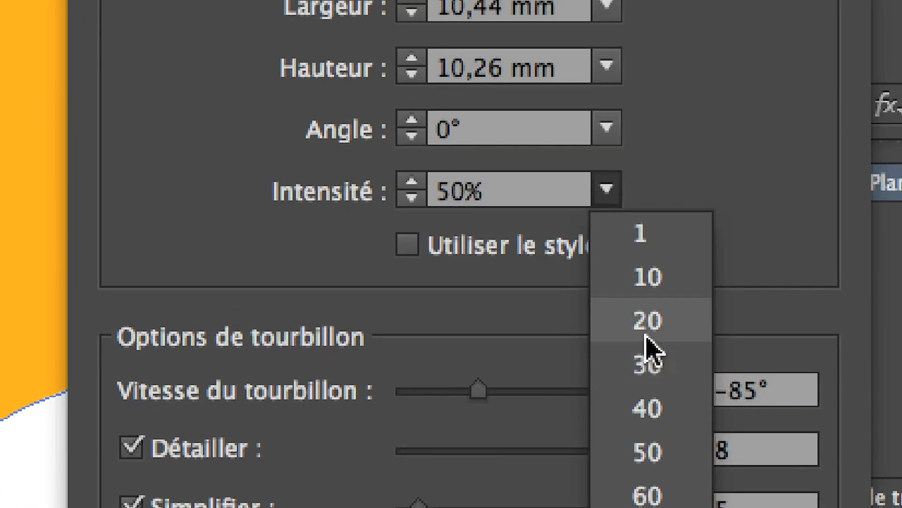
click(674, 382)
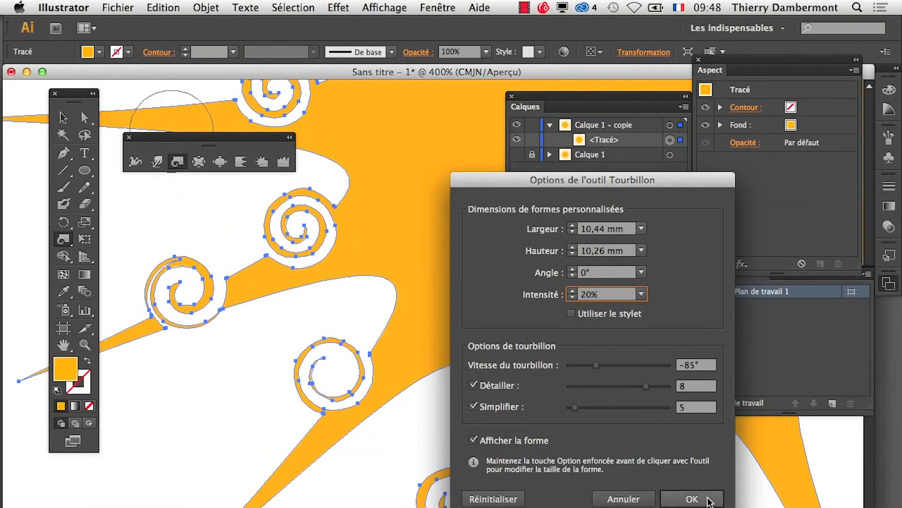
click(692, 497)
Twirl the vertical ray at the sun's bottom and the next ray to its right, near their bases
scroll(329, 291, right, 10)
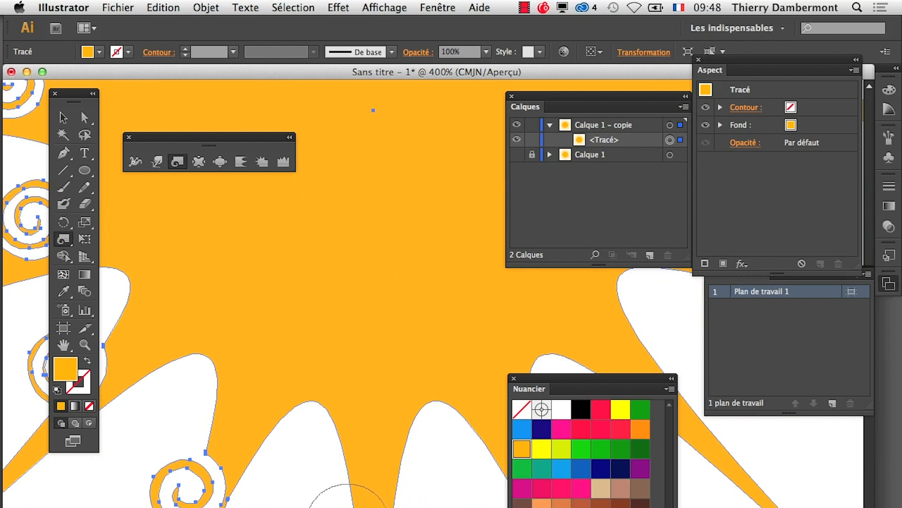
drag(345, 489, 343, 489)
scroll(254, 489, right, 5)
scroll(254, 489, down, 2)
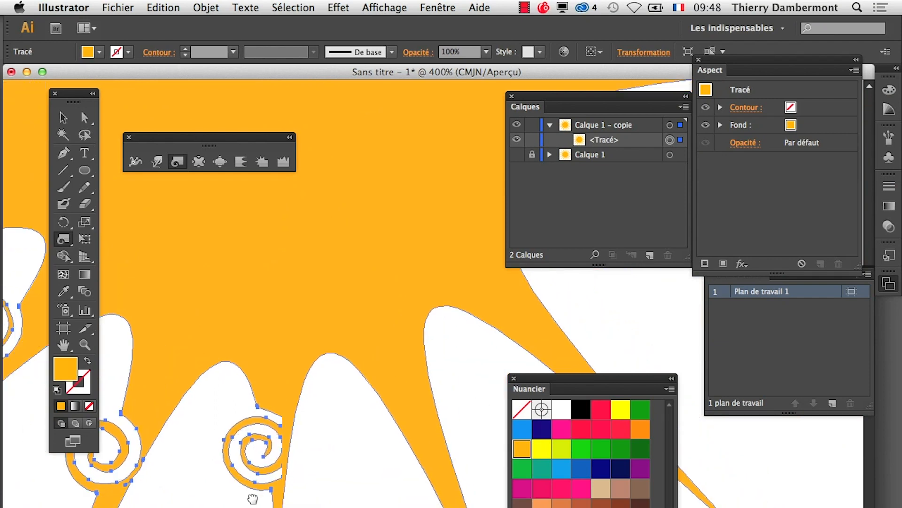
drag(380, 440, 364, 414)
Set the Tourbillon tool's Intensité to 80% and twirl the next lower-right ray near its base
double_click(177, 163)
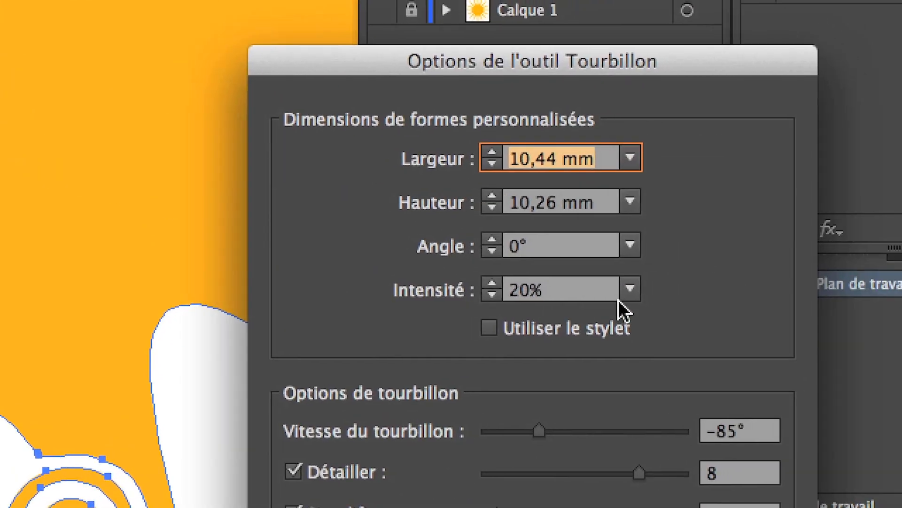
click(641, 295)
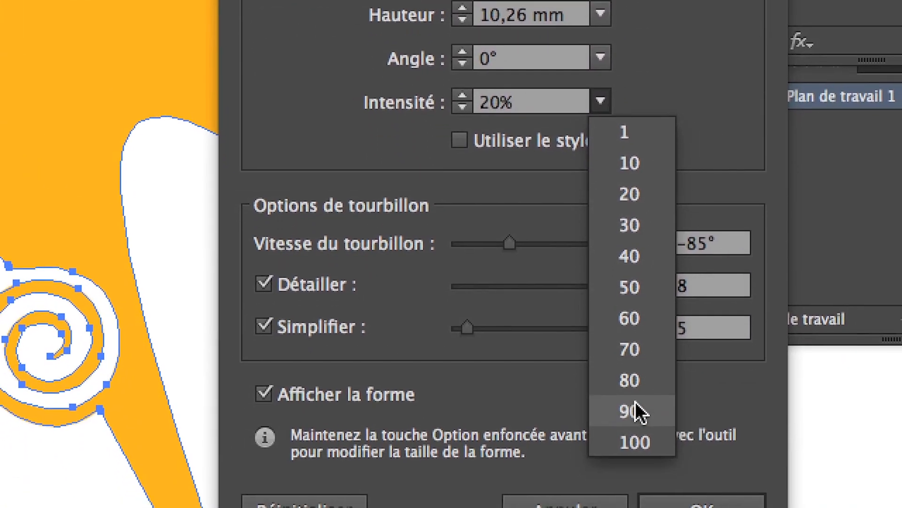
click(630, 378)
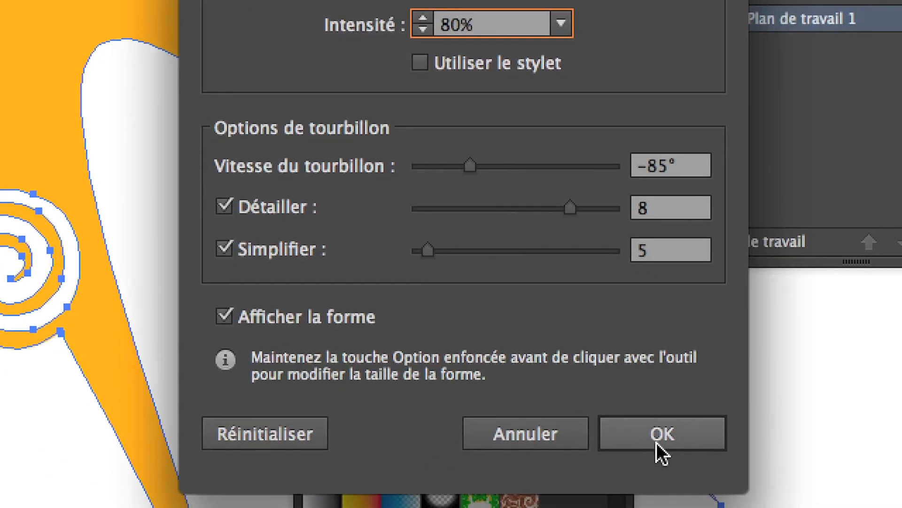
click(656, 440)
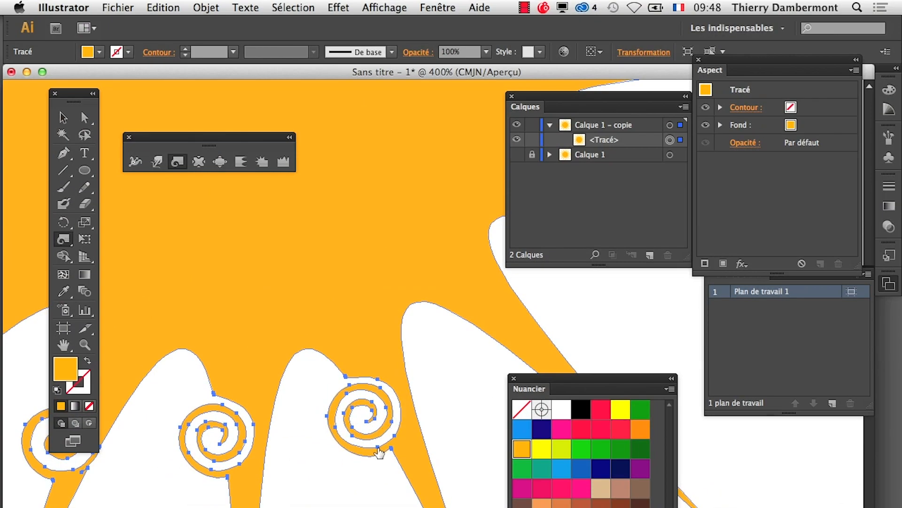
drag(379, 453, 255, 407)
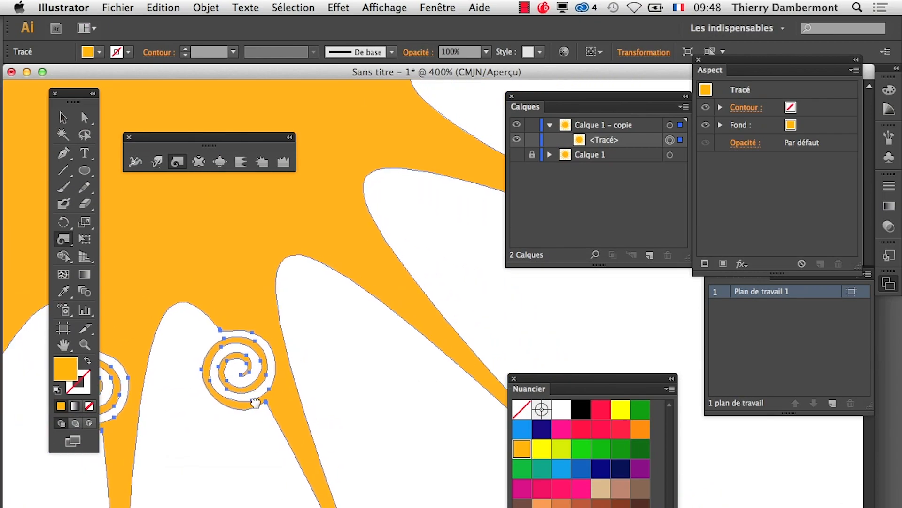
click(362, 302)
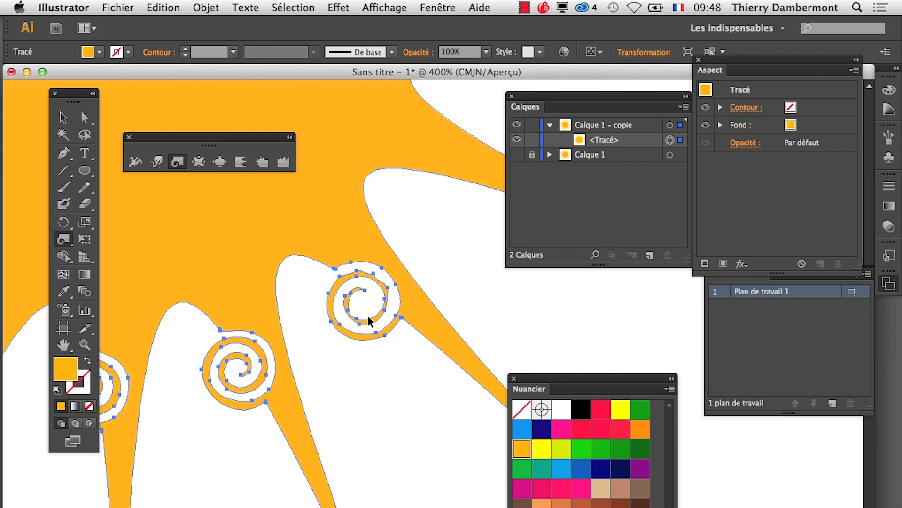
Move the Nuancier panel clear of the sun's lower rays and review the spirals back towards the lower-left rays
drag(277, 436, 376, 444)
drag(580, 382, 709, 446)
drag(268, 445, 420, 438)
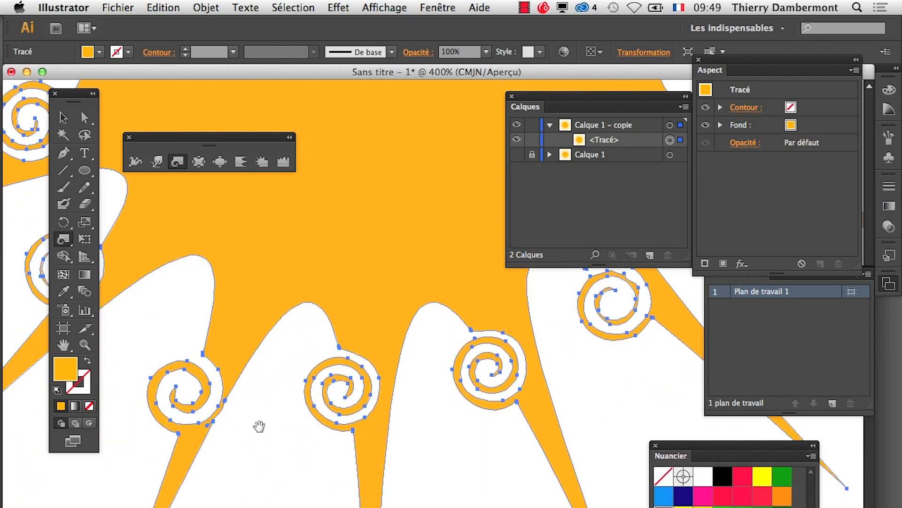
drag(259, 426, 414, 432)
drag(324, 376, 323, 419)
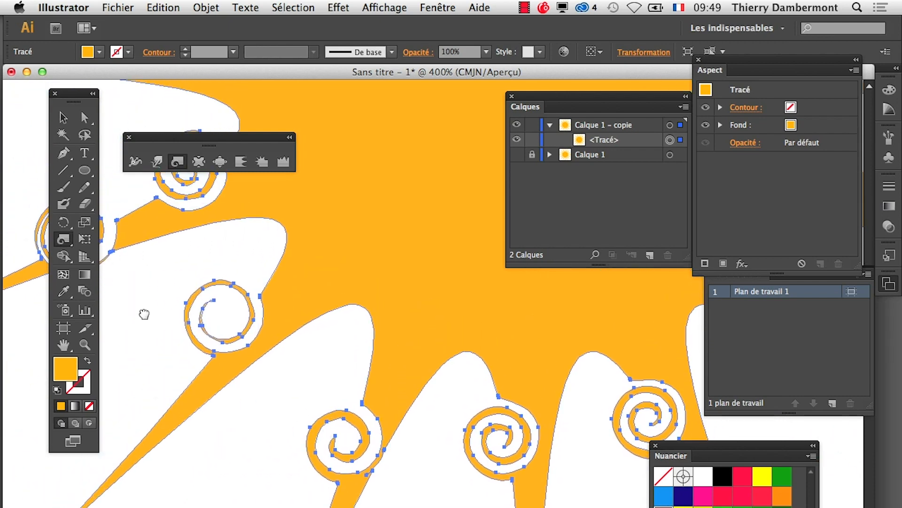
drag(214, 296, 256, 330)
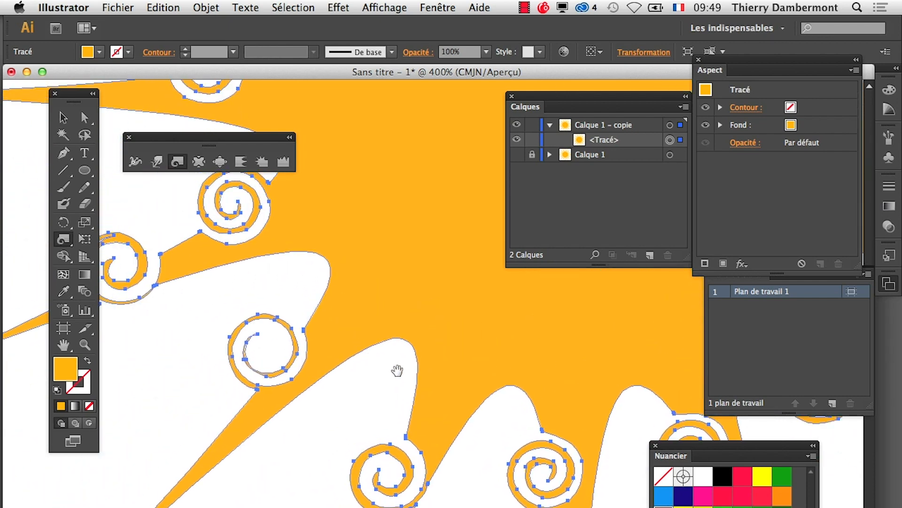
Set the Tourbillon tool's Intensité to 10%
key(Return)
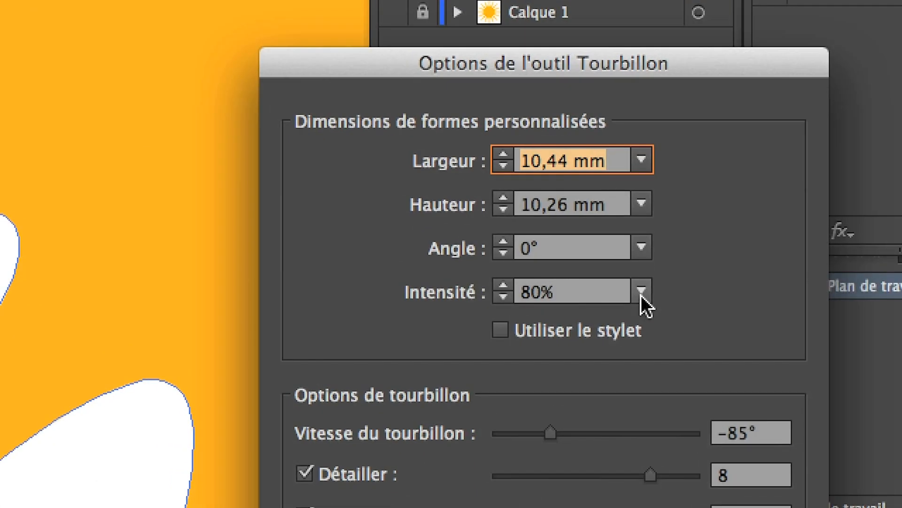
click(641, 295)
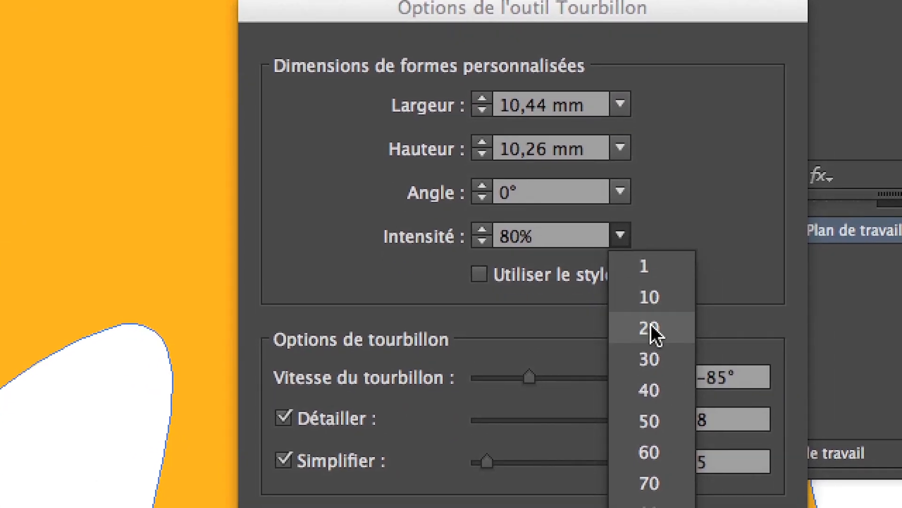
click(681, 360)
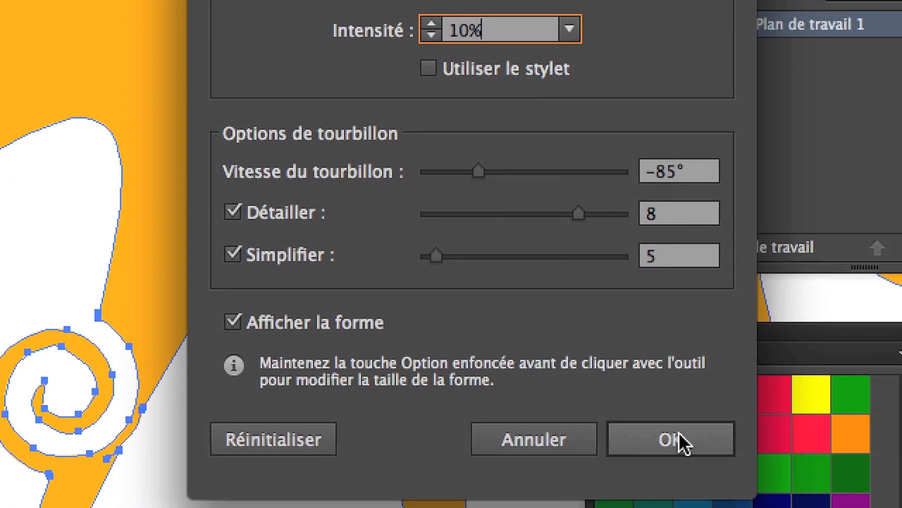
click(685, 437)
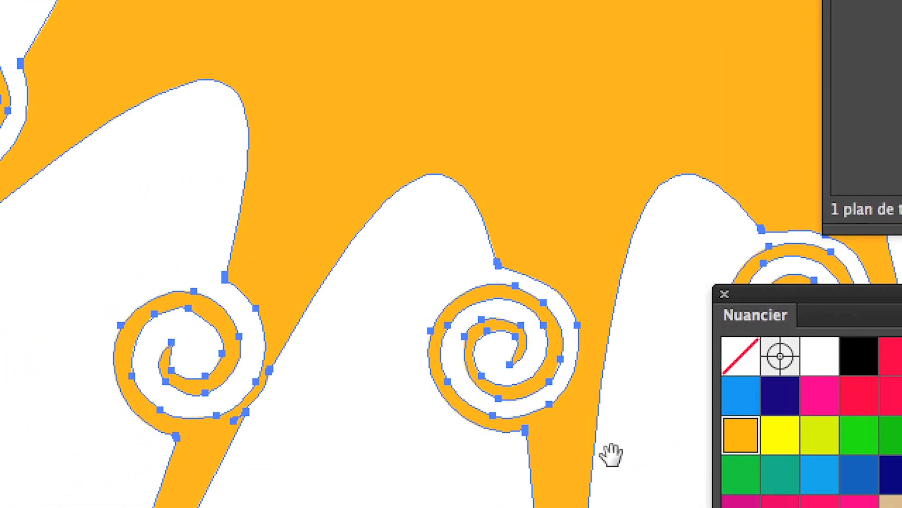
Twirl the next untwirled lower-right ray and the horizontal right ray of the sun near their bases
drag(611, 455, 538, 452)
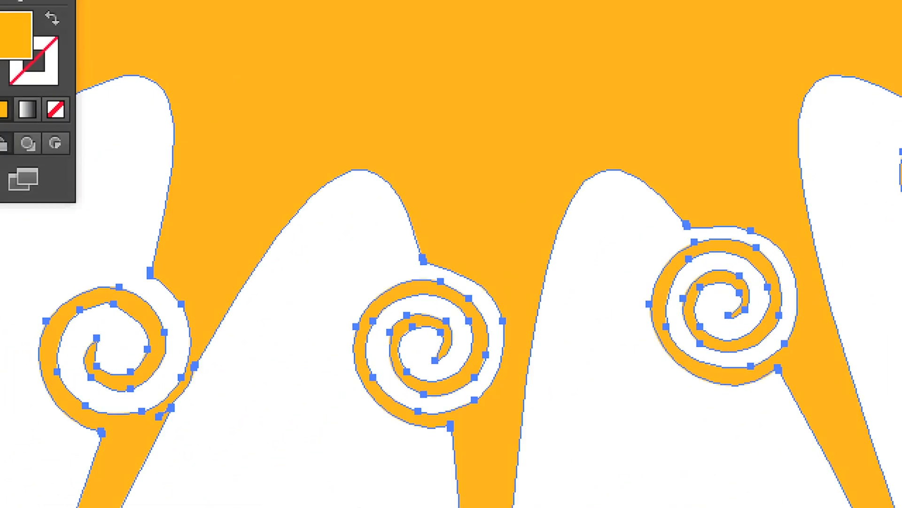
drag(733, 219, 411, 461)
mouse_move(775, 195)
mouse_down()
mouse_move(534, 369)
mouse_move(552, 356)
mouse_up()
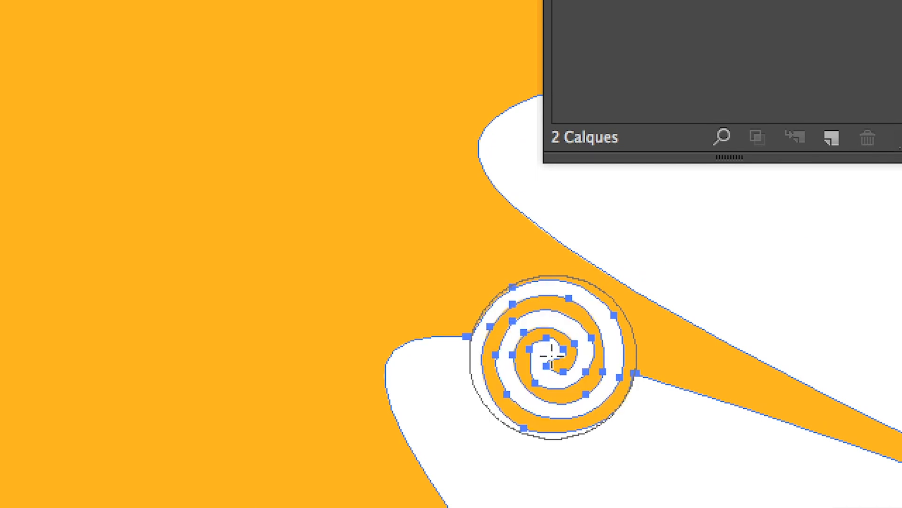
key(space)
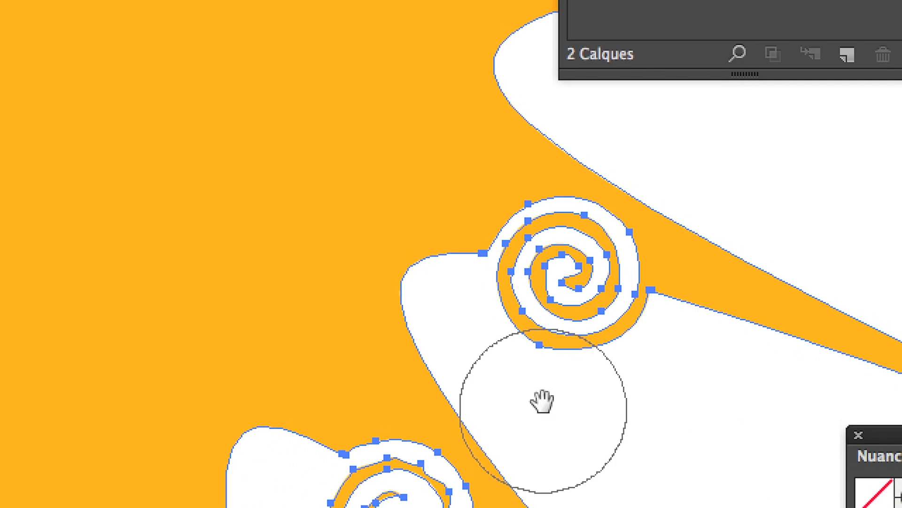
mouse_move(513, 392)
mouse_down()
mouse_move(484, 434)
mouse_move(463, 445)
mouse_up()
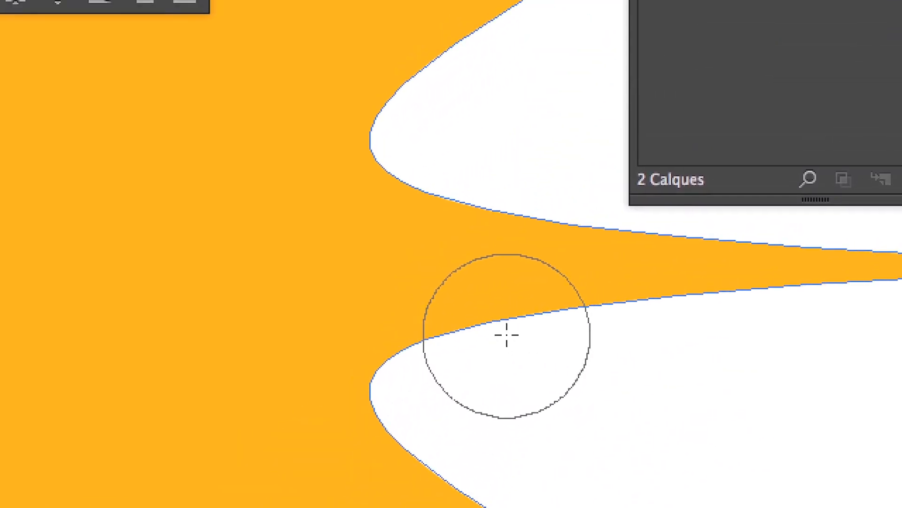
drag(506, 334, 507, 335)
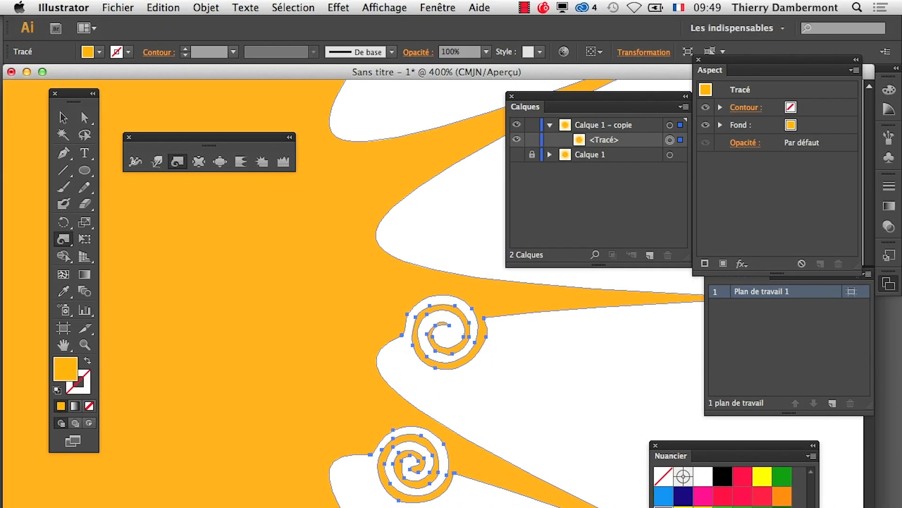
Set the Tourbillon tool's Vitesse du tourbillon to 65°
alt+super+click(411, 415)
alt+super+click(390, 468)
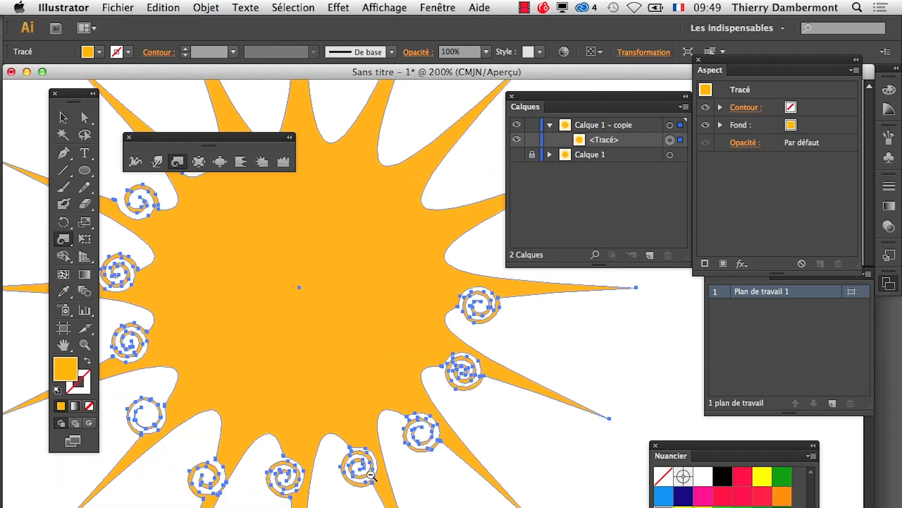
alt+super+click(339, 431)
drag(467, 368, 368, 422)
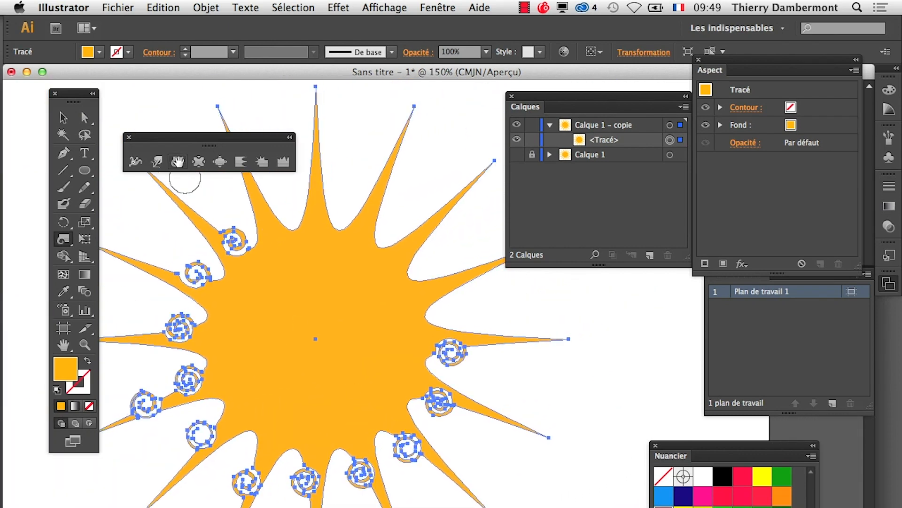
double_click(177, 162)
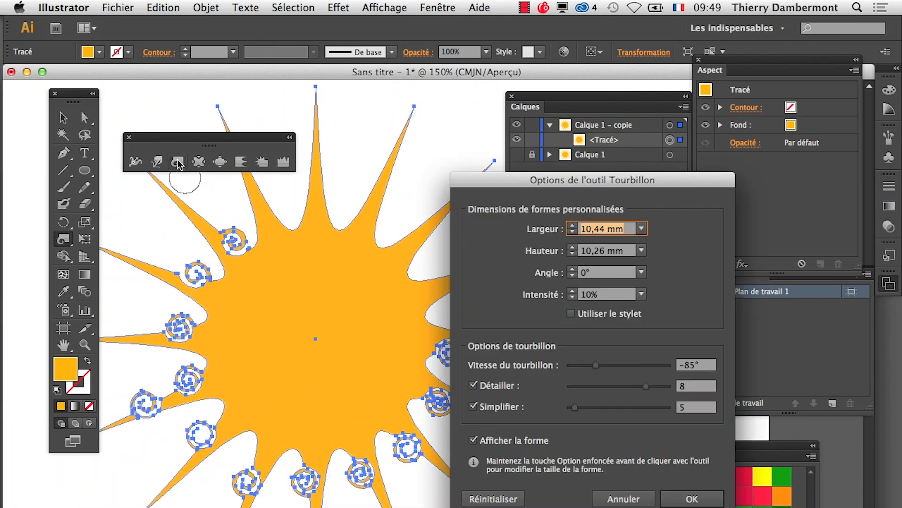
click(634, 365)
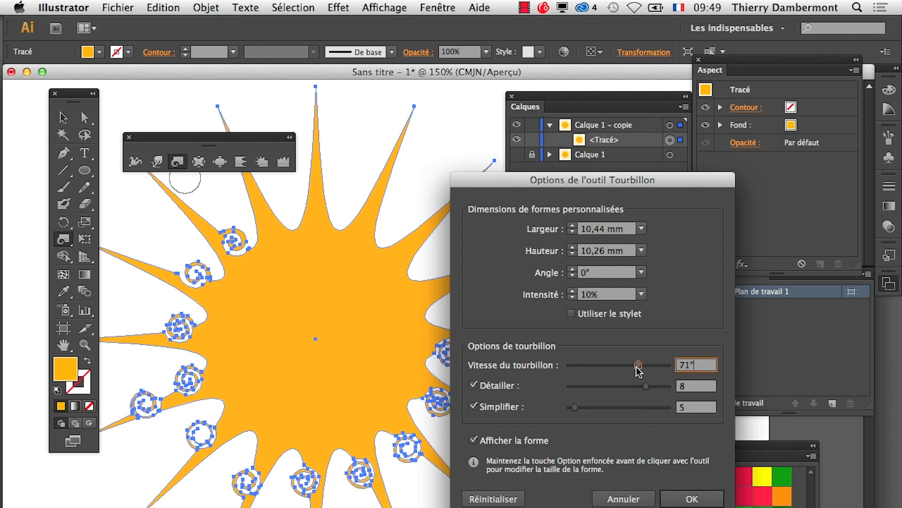
click(692, 498)
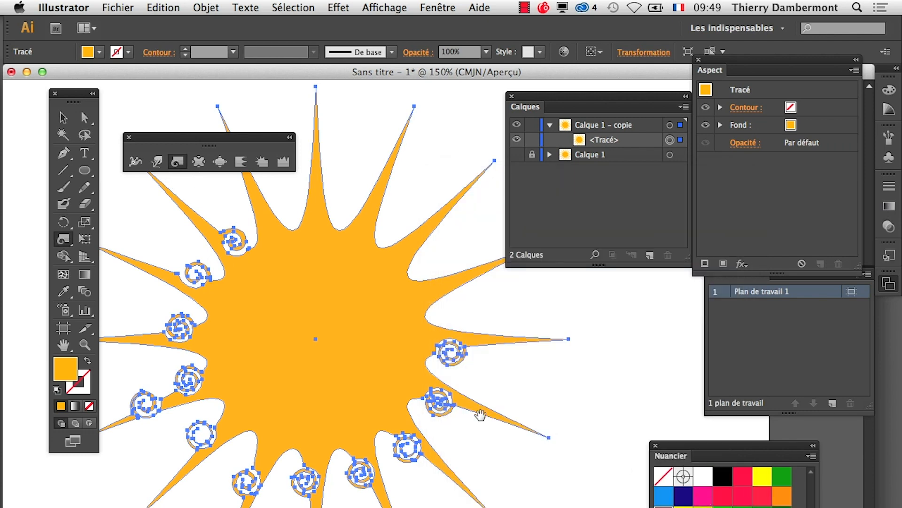
Try to twirl the middle of the lower-right ray with the large brush, and undo the twirl
drag(482, 400, 480, 417)
scroll(482, 417, up, 3)
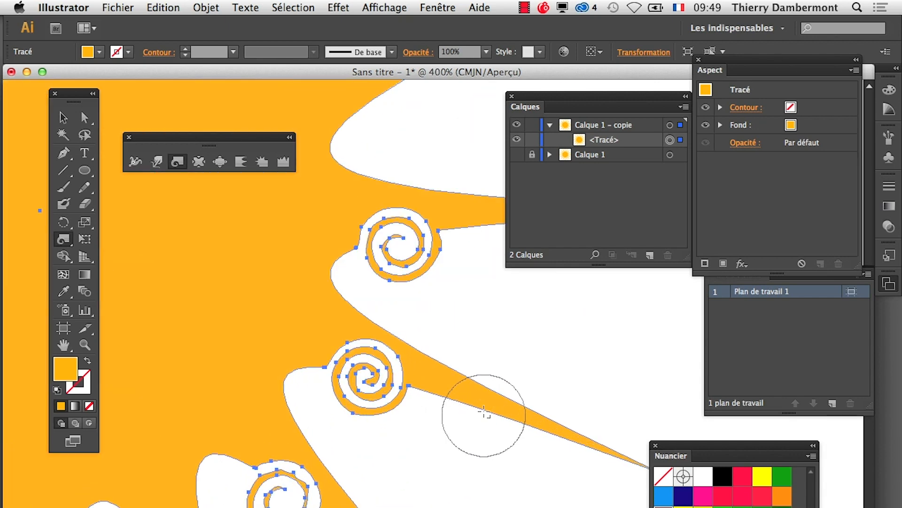
drag(489, 375, 386, 365)
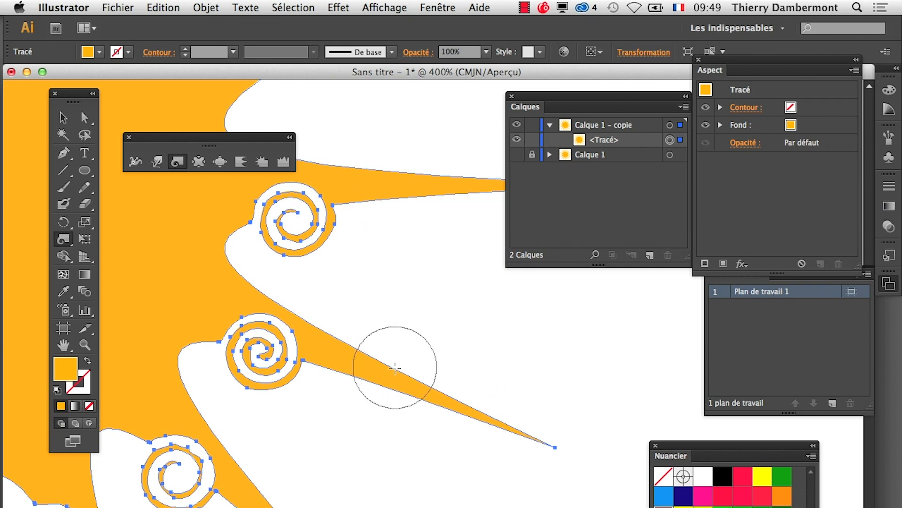
scroll(396, 367, up, 1)
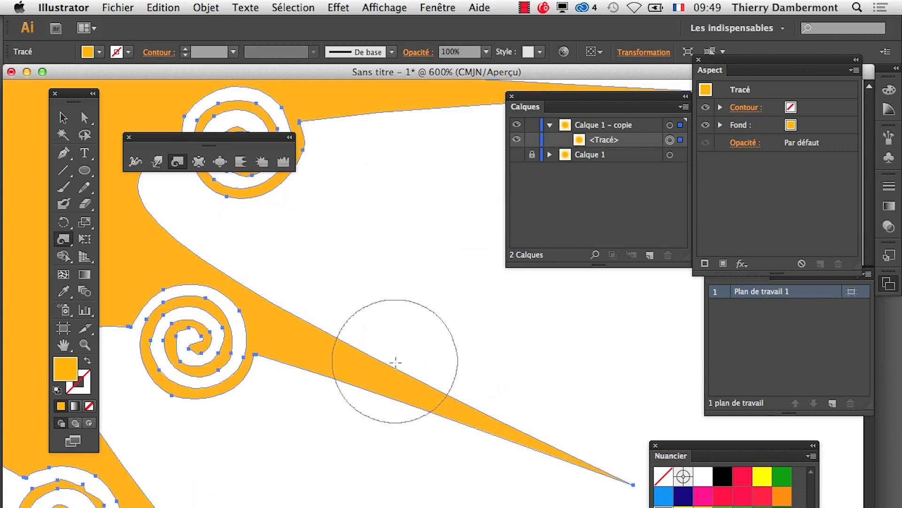
drag(399, 360, 396, 364)
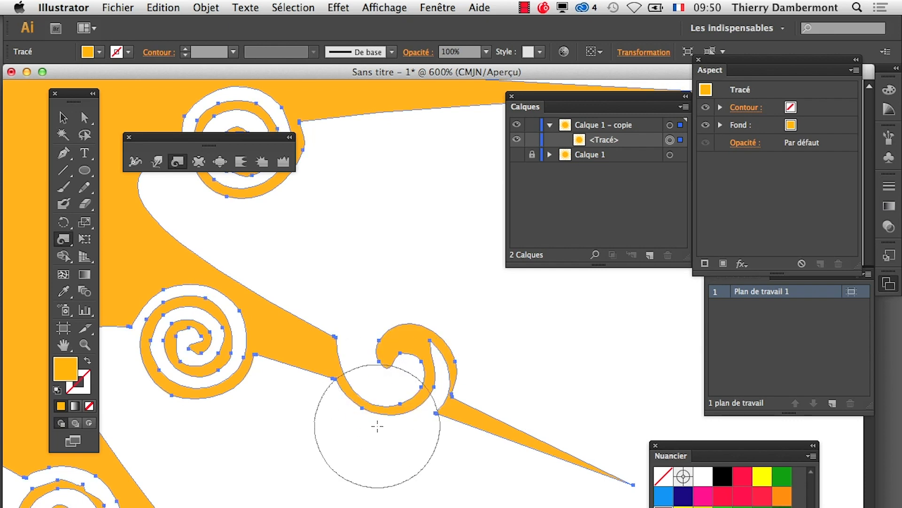
click(162, 7)
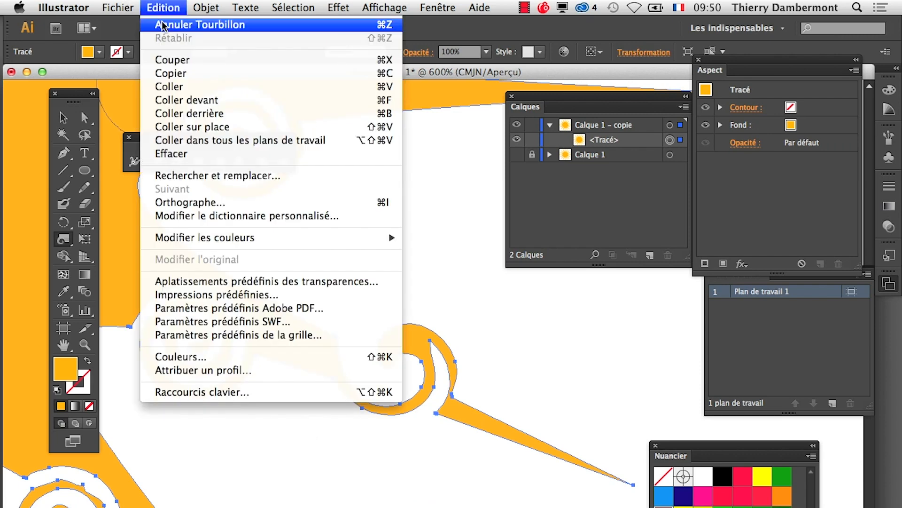
click(162, 25)
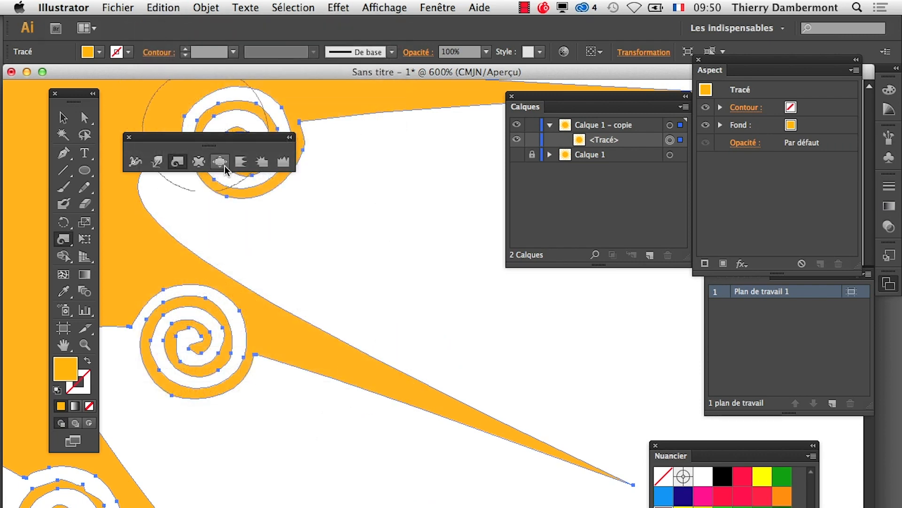
Shrink the Tourbillon brush to about 4.09 × 3.91 mm and twirl the upper edge of the lower-right ray near its middle
click(177, 162)
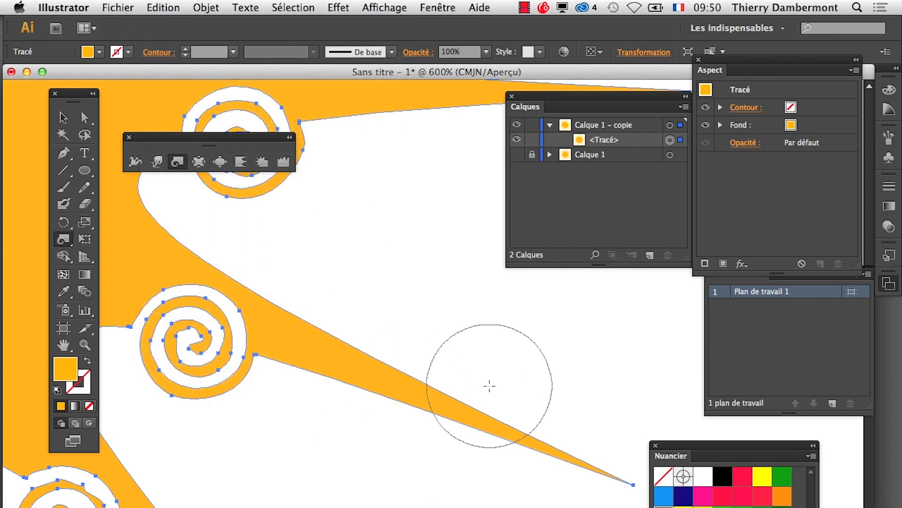
drag(499, 396, 391, 429)
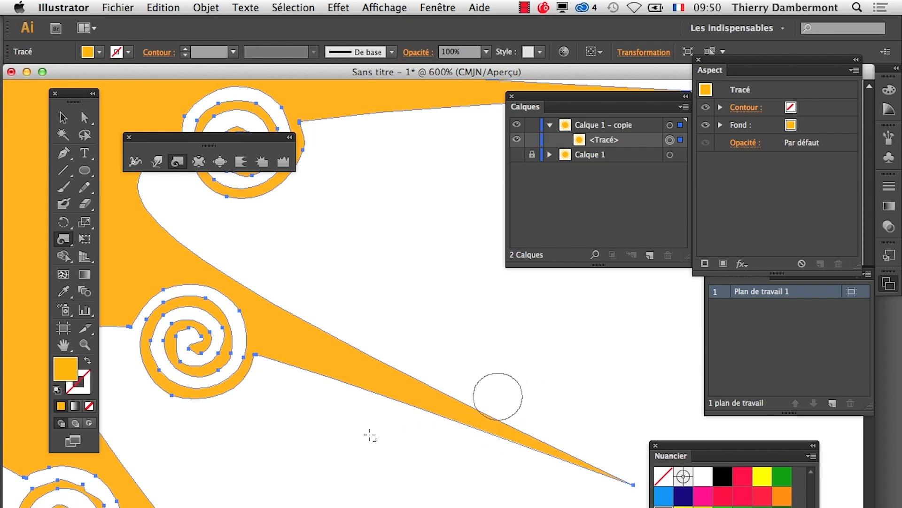
drag(440, 377, 440, 377)
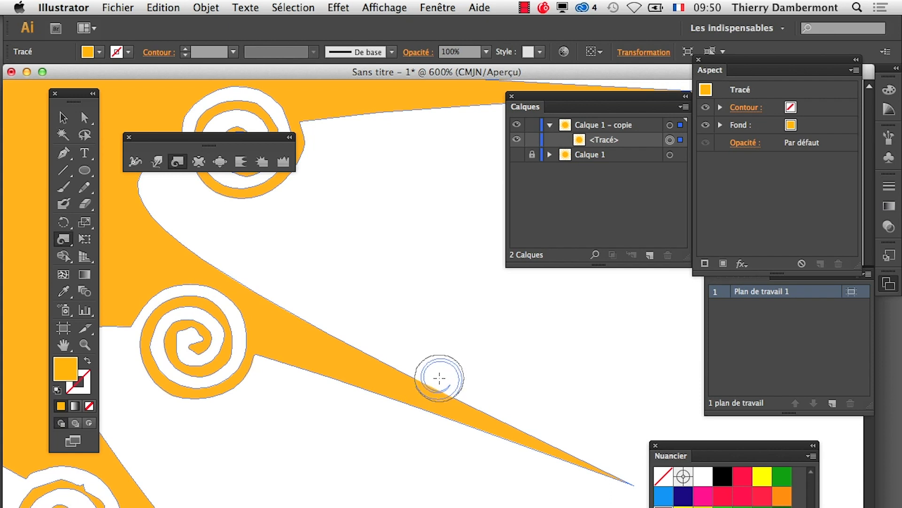
drag(438, 377, 439, 377)
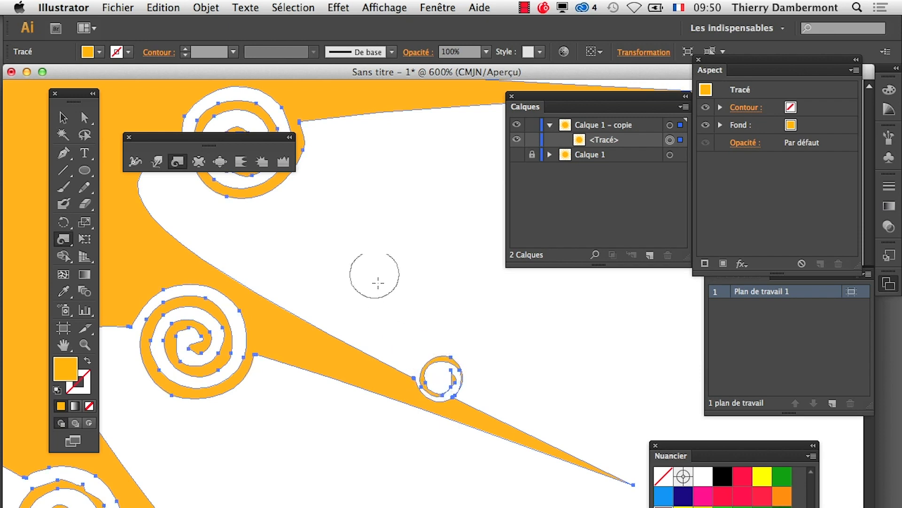
Set the Tourbillon tool's Intensité to 70% and twirl the upper edge of the horizontal right ray near its middle
double_click(178, 163)
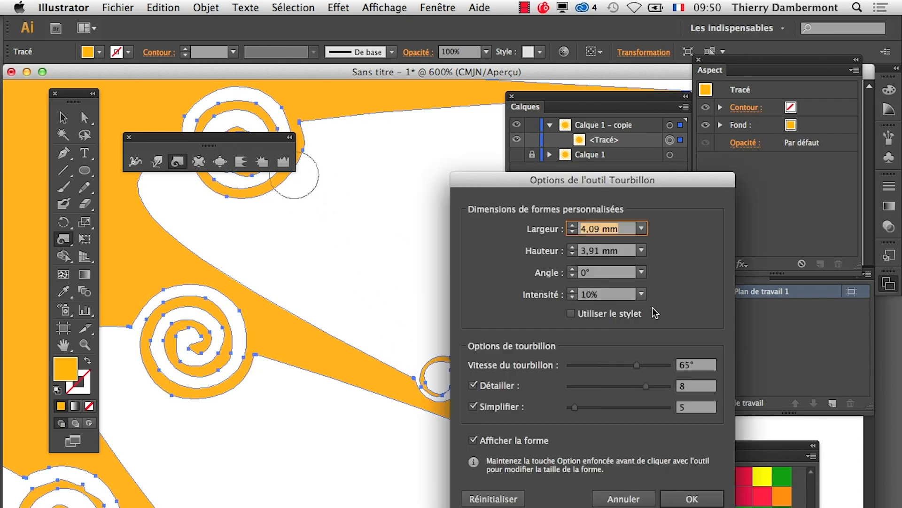
click(642, 294)
click(677, 423)
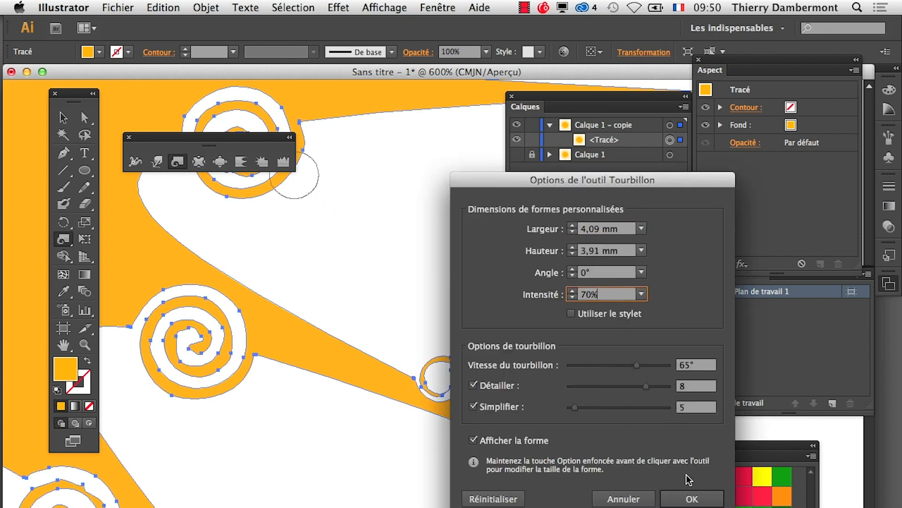
click(691, 497)
drag(507, 390, 492, 507)
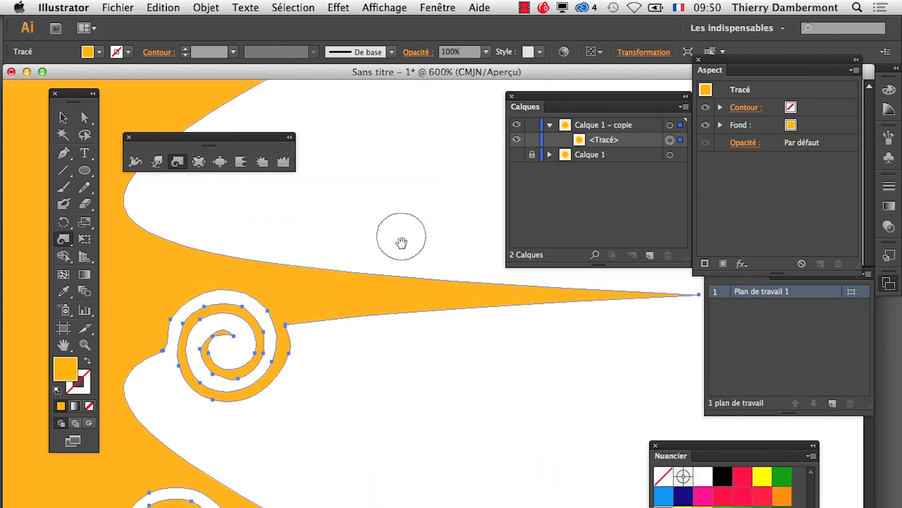
drag(401, 242, 408, 263)
drag(373, 318, 373, 376)
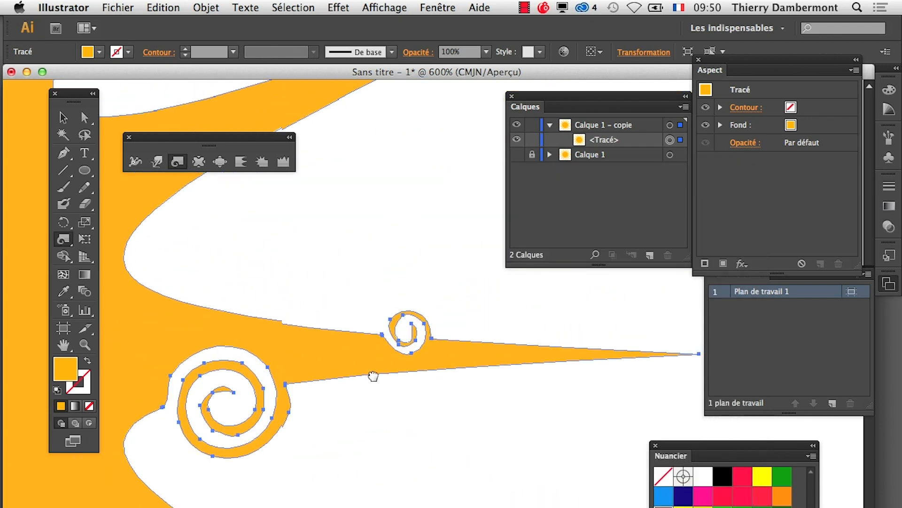
Enlarge the Tourbillon brush to about 8.5 × 8.32 mm and twirl the upper edges of the two upper-right rays near their bases
drag(272, 202, 356, 329)
drag(313, 203, 318, 219)
alt+super+click(308, 283)
key(super+z)
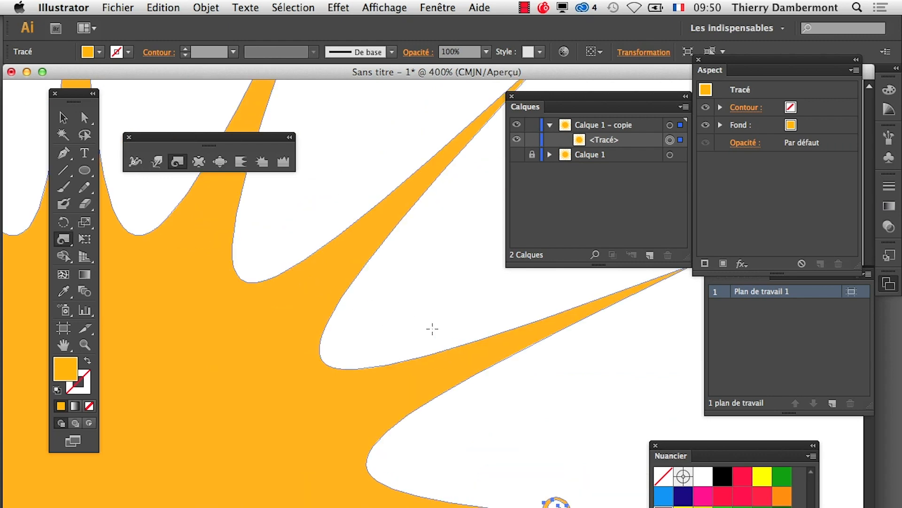
key(super+z)
drag(518, 320, 472, 359)
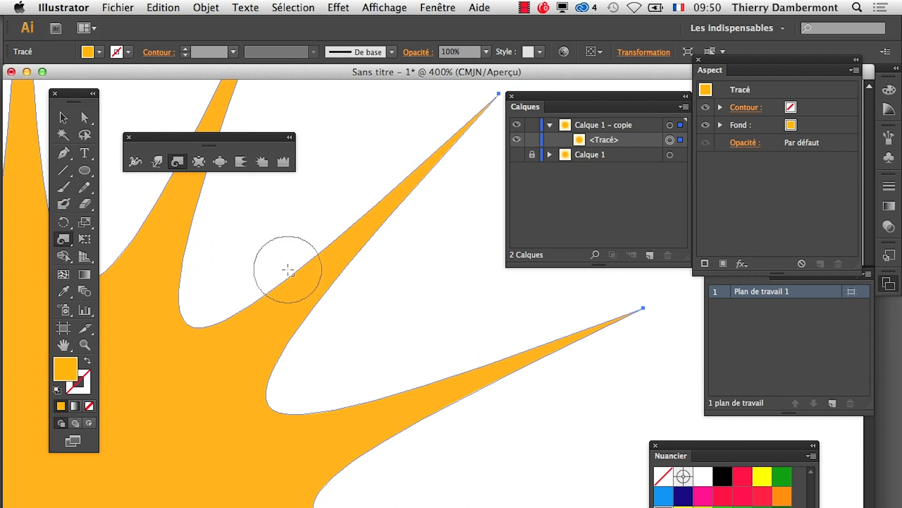
drag(288, 265, 283, 270)
drag(343, 390, 350, 400)
Set Vitesse du tourbillon to -78° and twirl the left edges of the top vertical ray and the rays on either side of it
double_click(182, 163)
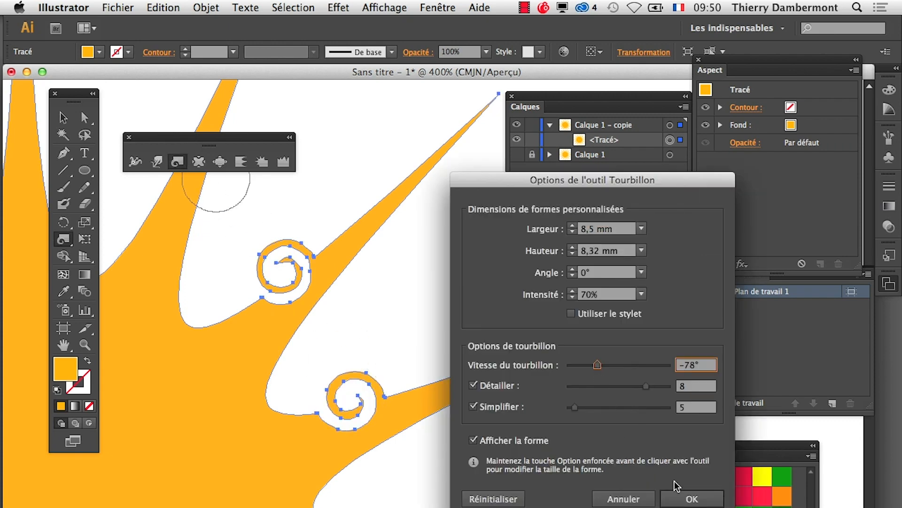
click(692, 498)
alt+super+click(437, 427)
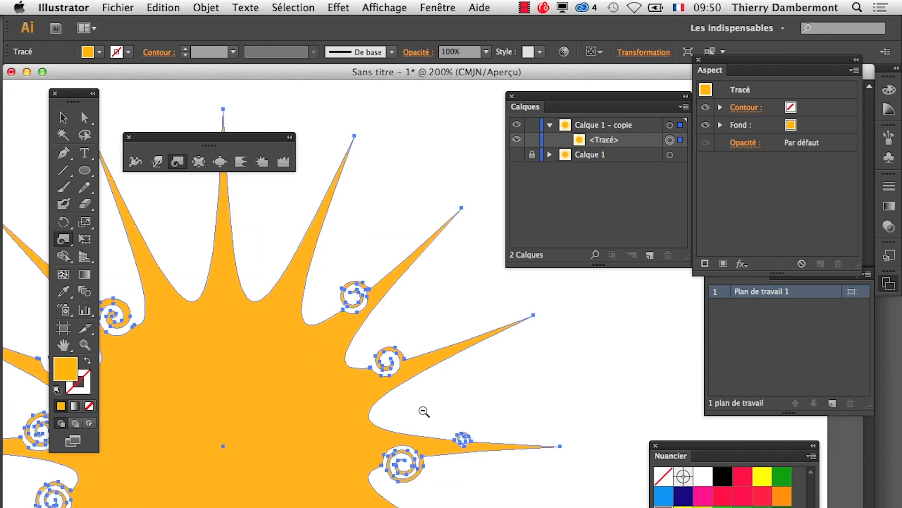
click(285, 262)
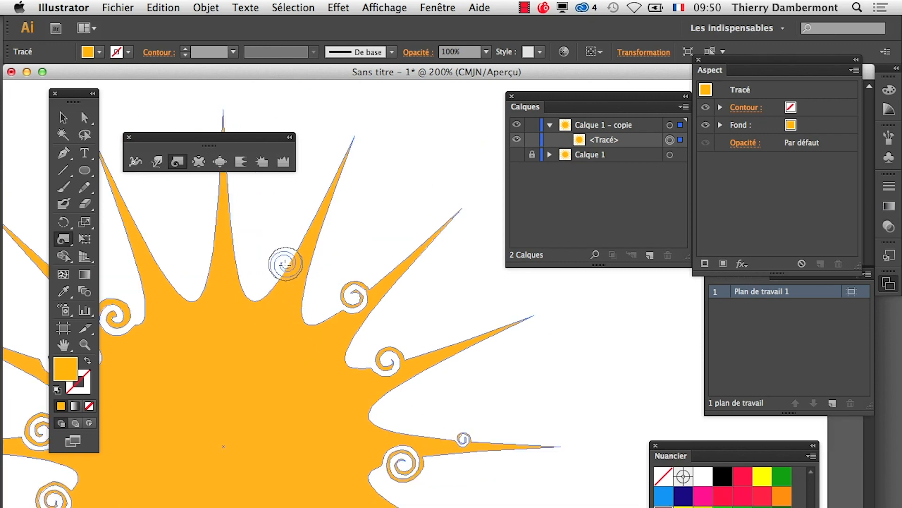
click(209, 223)
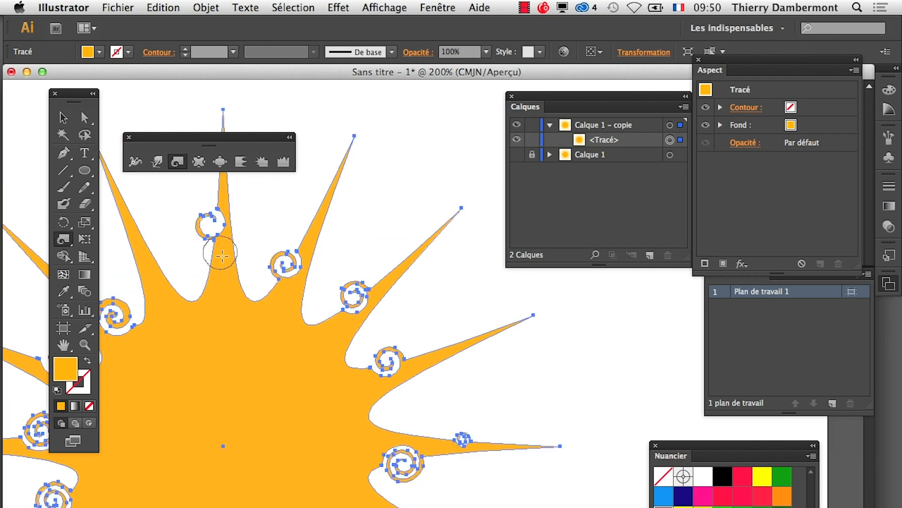
drag(245, 330, 356, 383)
click(230, 284)
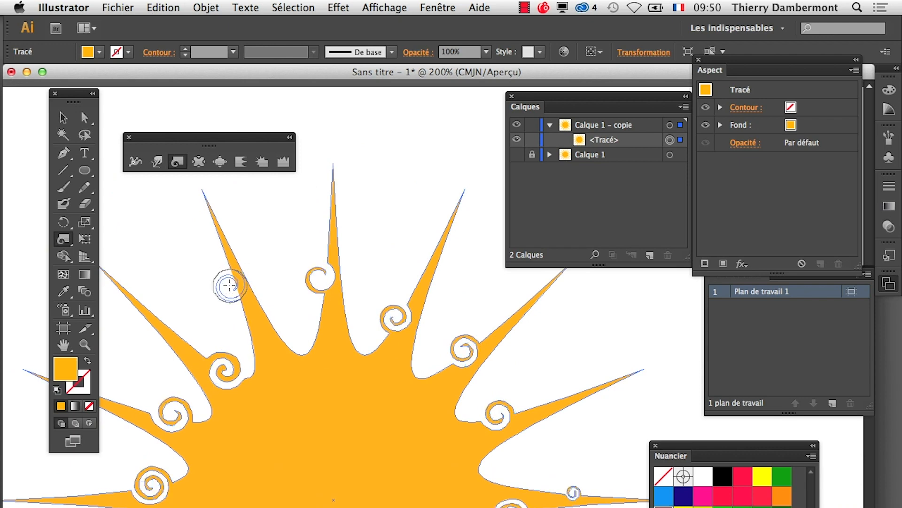
Twirl the lower edges of the three left-side rays, then the first ray above the horizontal right ray, near their middles
drag(174, 374, 261, 359)
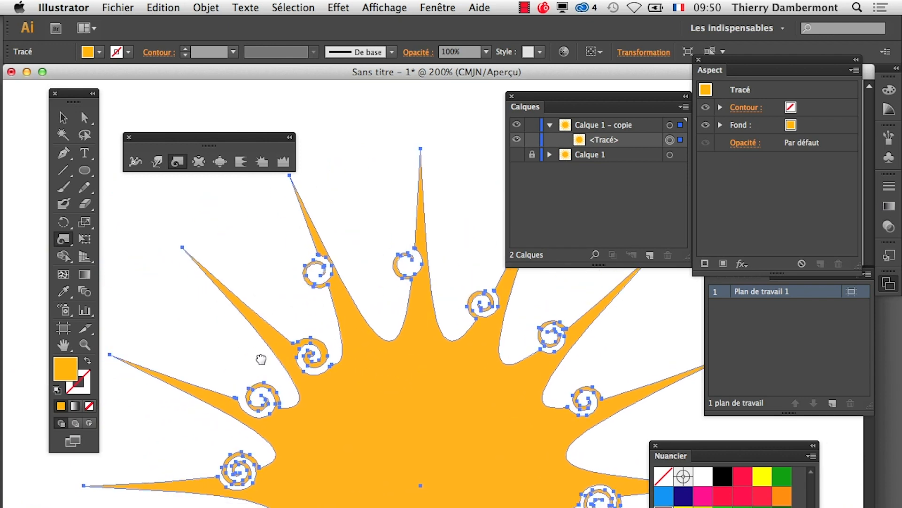
click(252, 332)
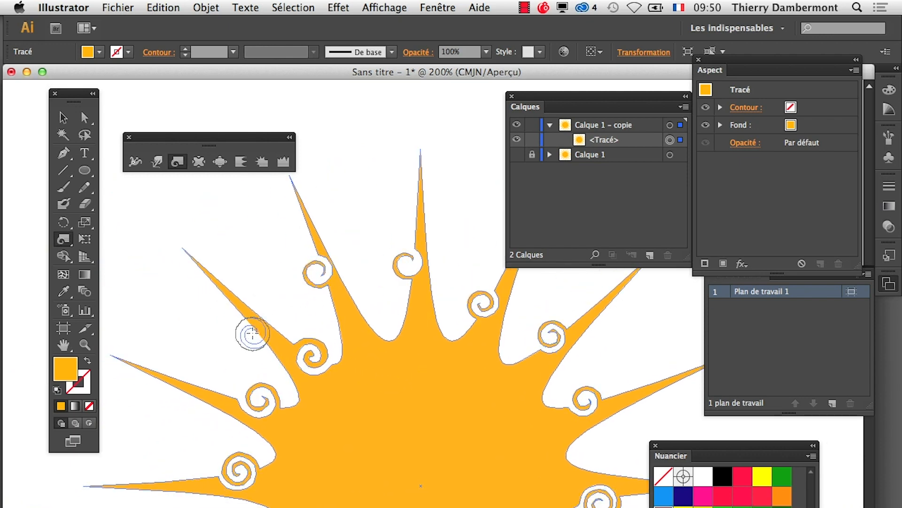
click(188, 402)
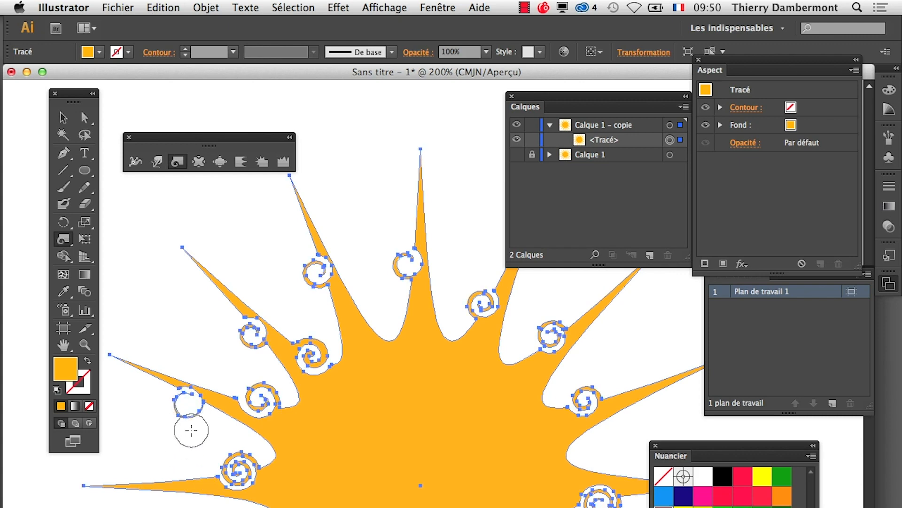
click(184, 478)
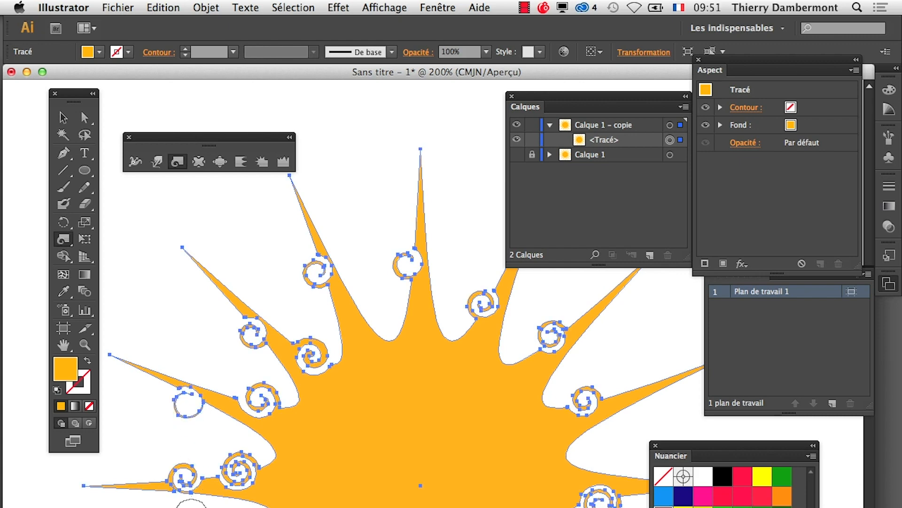
drag(452, 507, 365, 497)
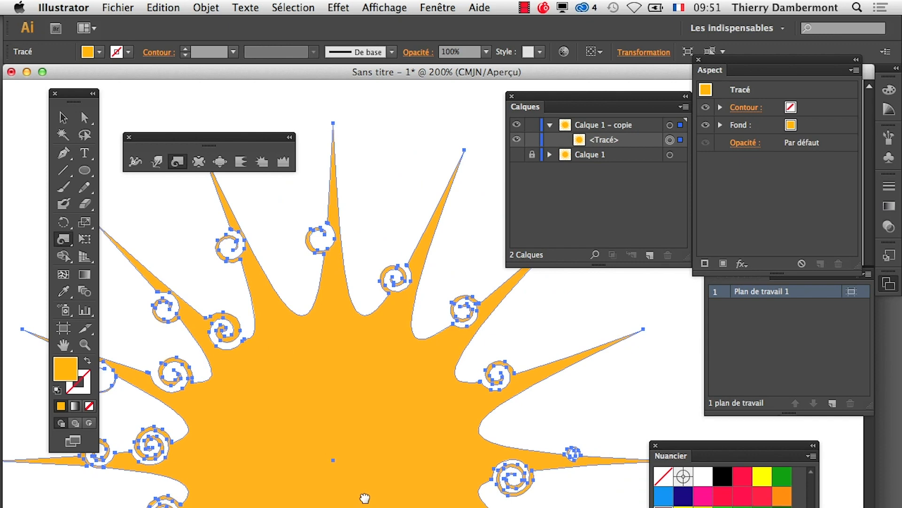
click(570, 375)
drag(506, 355, 456, 424)
click(481, 344)
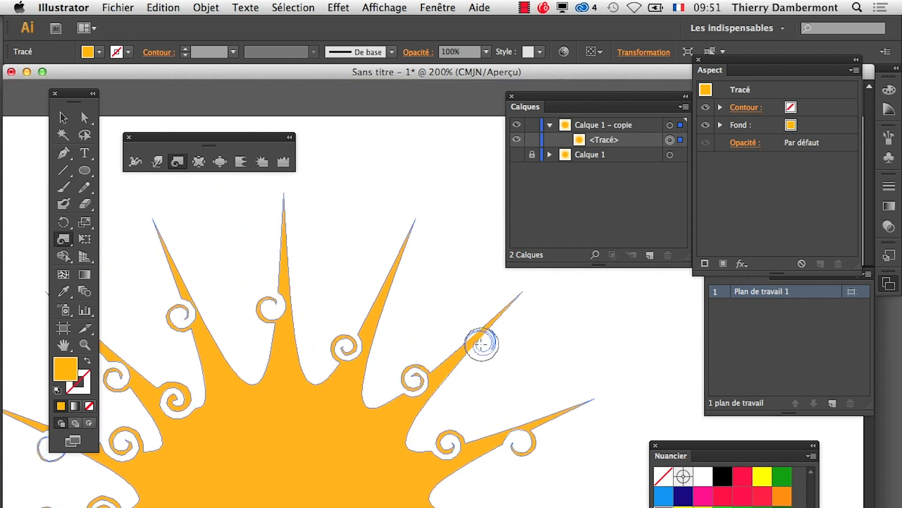
key(super+z)
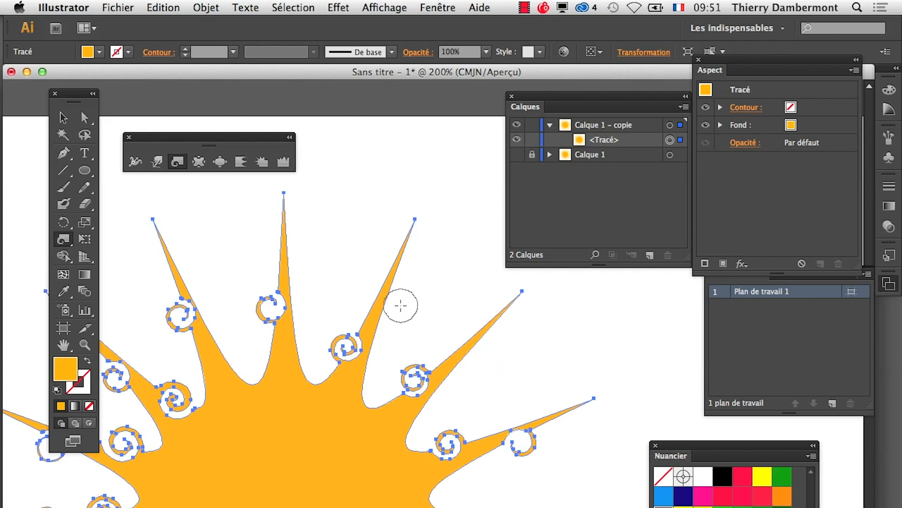
Shrink the Tourbillon brush and twirl the right-hand edges of the first two rays clockwise from the top vertical ray
scroll(489, 352, up, 2)
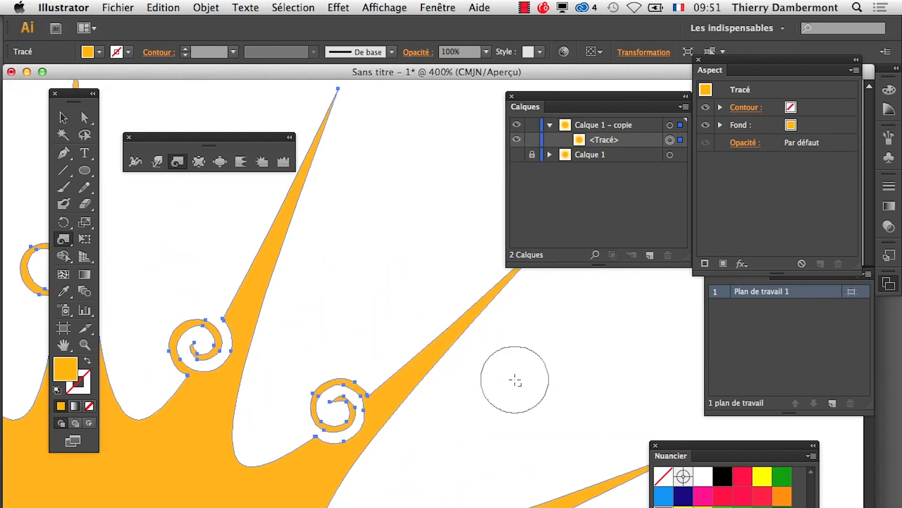
mouse_move(515, 379)
mouse_down()
mouse_move(414, 398)
mouse_move(429, 395)
mouse_up()
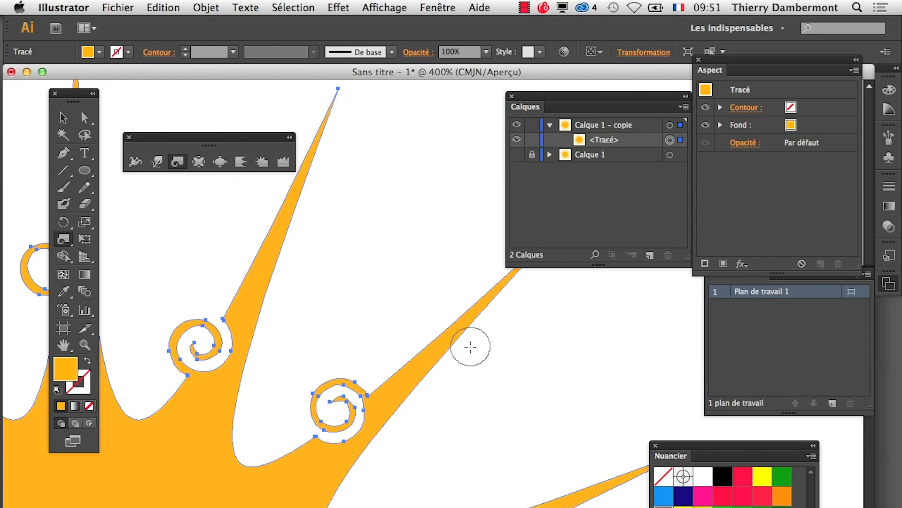
drag(468, 342, 468, 343)
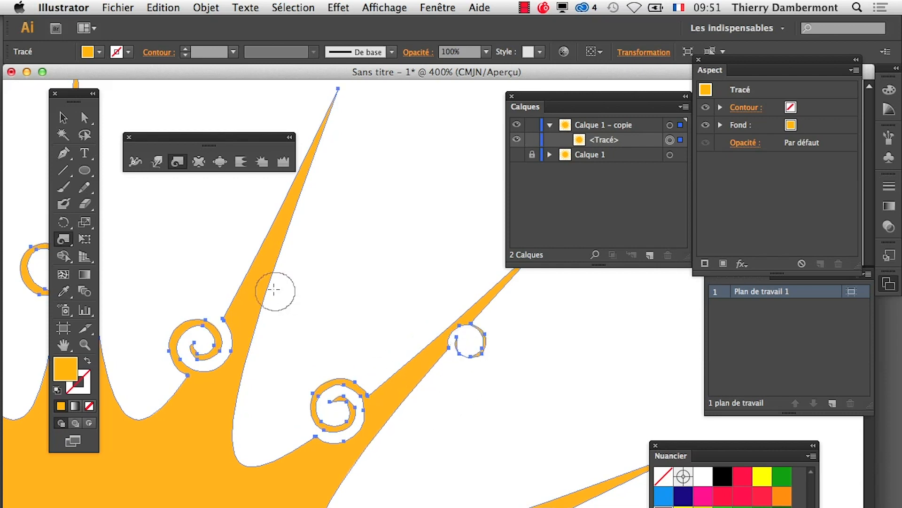
drag(281, 252, 281, 252)
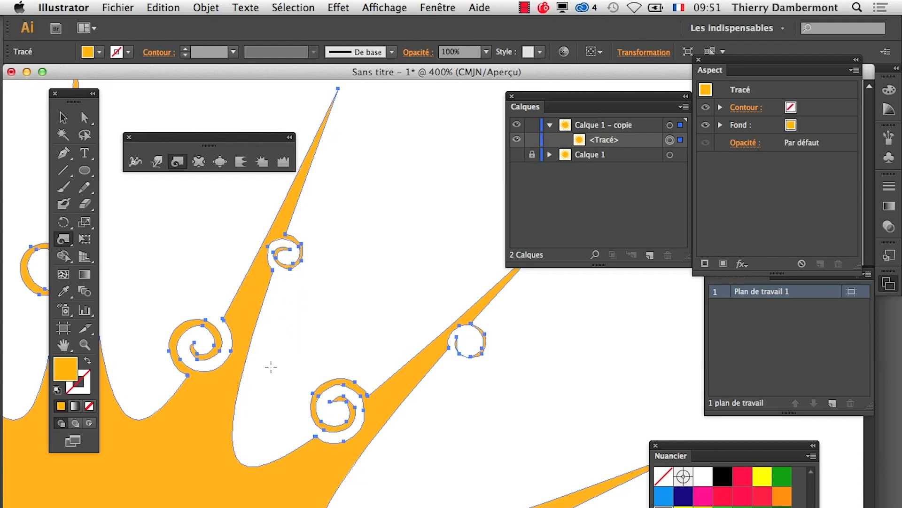
With Direct Selection, pull the top vertical ray's tip anchor upward and move the tip of the ray to its left slightly inward
drag(267, 365, 342, 391)
alt+super+click(312, 391)
alt+super+click(319, 400)
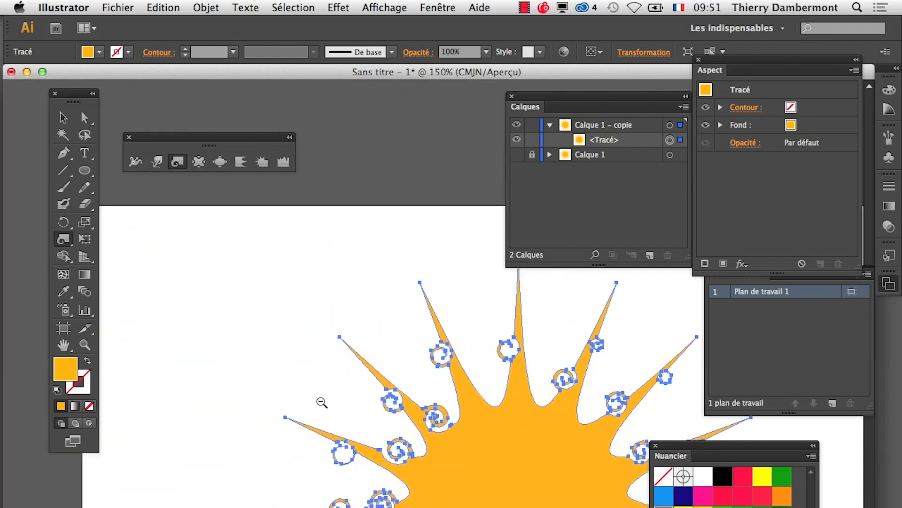
drag(405, 395, 259, 355)
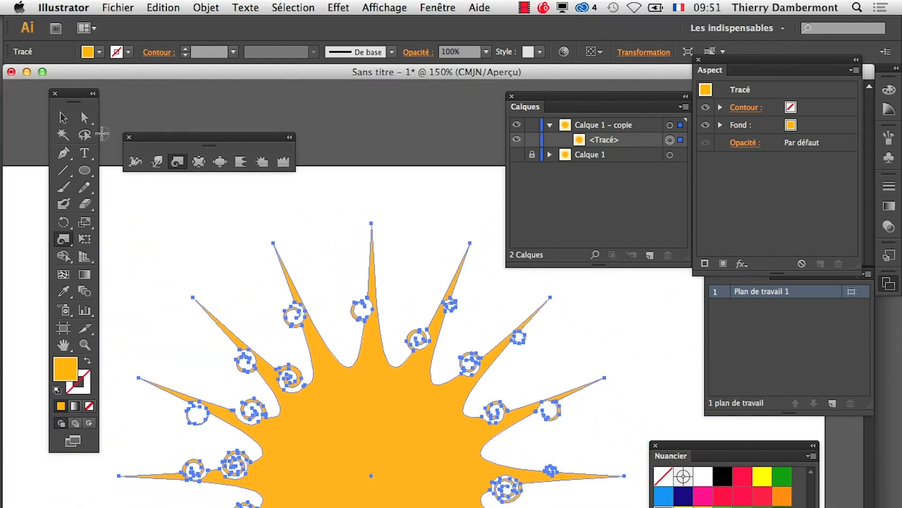
click(84, 117)
click(319, 222)
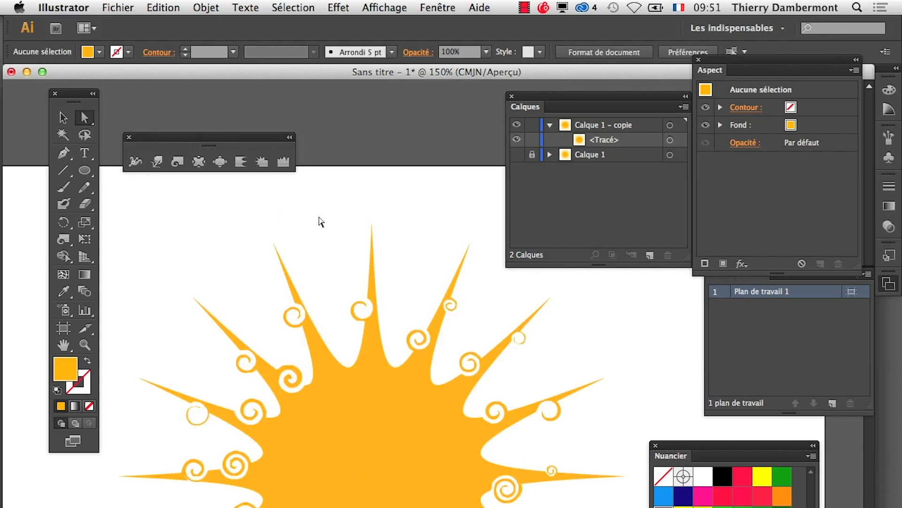
click(373, 228)
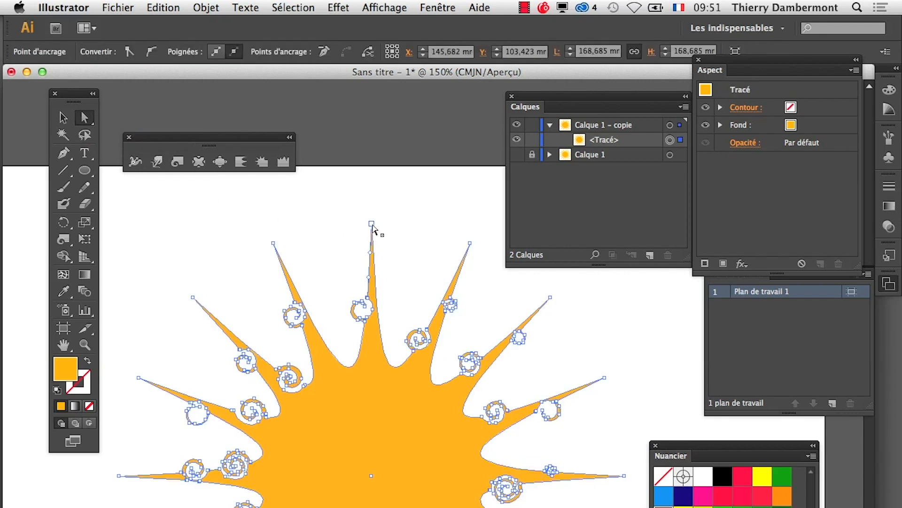
drag(373, 226, 371, 182)
drag(274, 245, 282, 263)
alt+scroll(244, 440, down, 1)
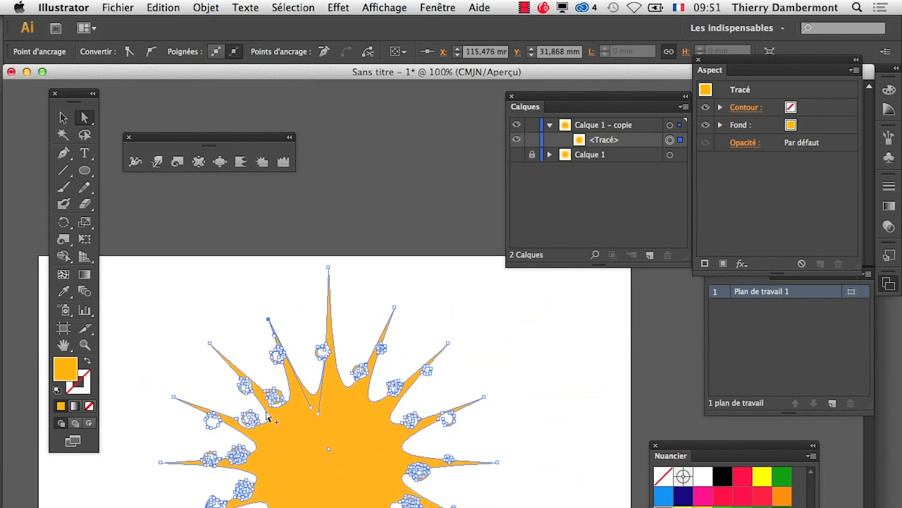
Stretch the tips of the ray above the horizontal left one, the horizontal right ray and the ray above it outward, and deselect
drag(173, 398, 143, 387)
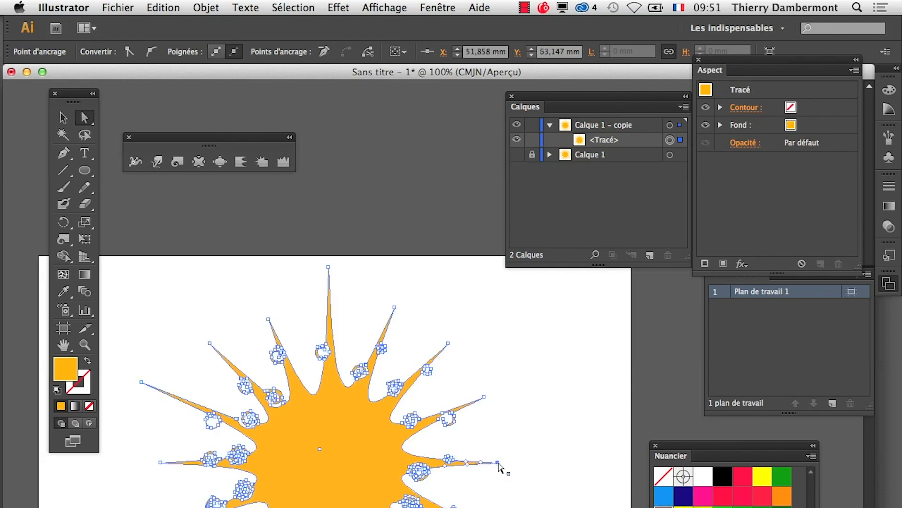
drag(498, 463, 539, 463)
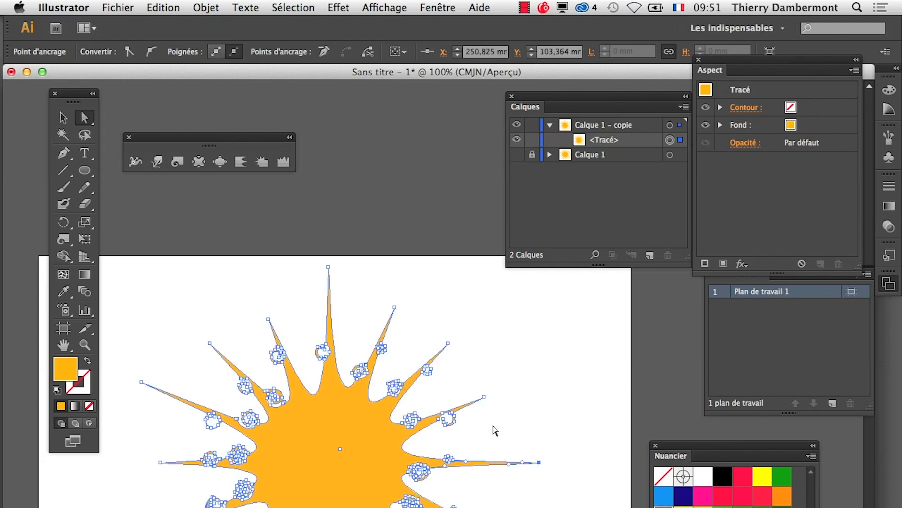
drag(485, 399, 500, 393)
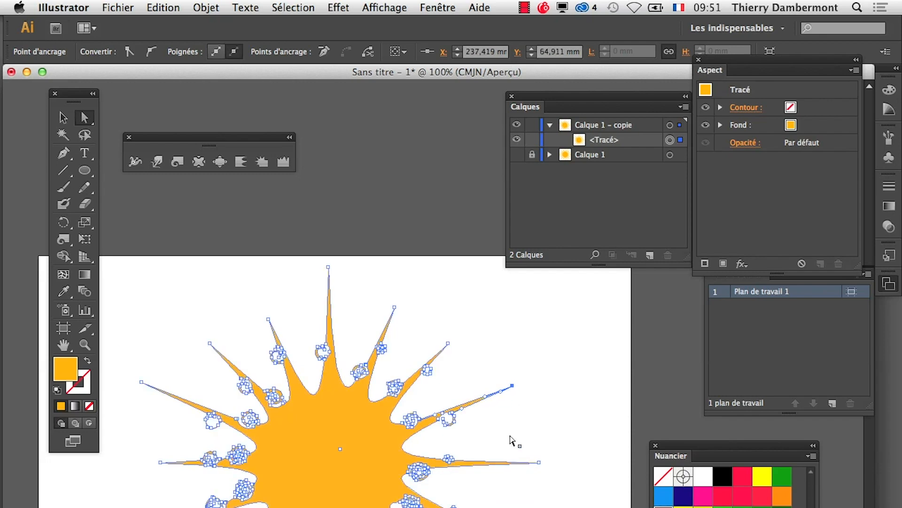
click(513, 467)
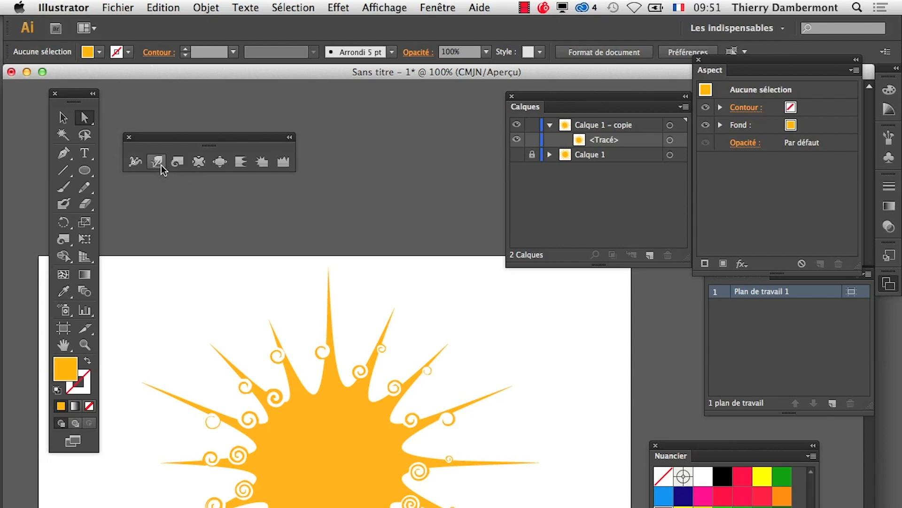
Try to twirl the right edge of the top vertical ray with the Tourbillon tool
click(175, 163)
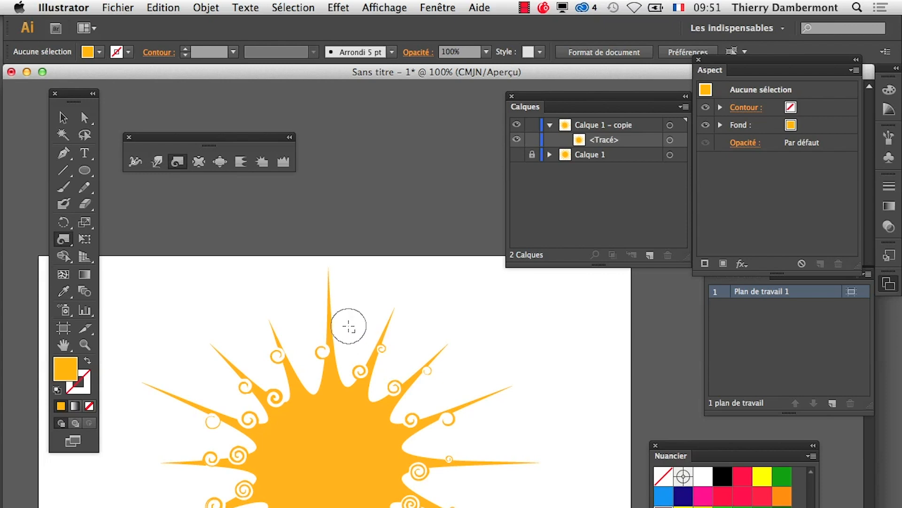
drag(349, 323, 343, 324)
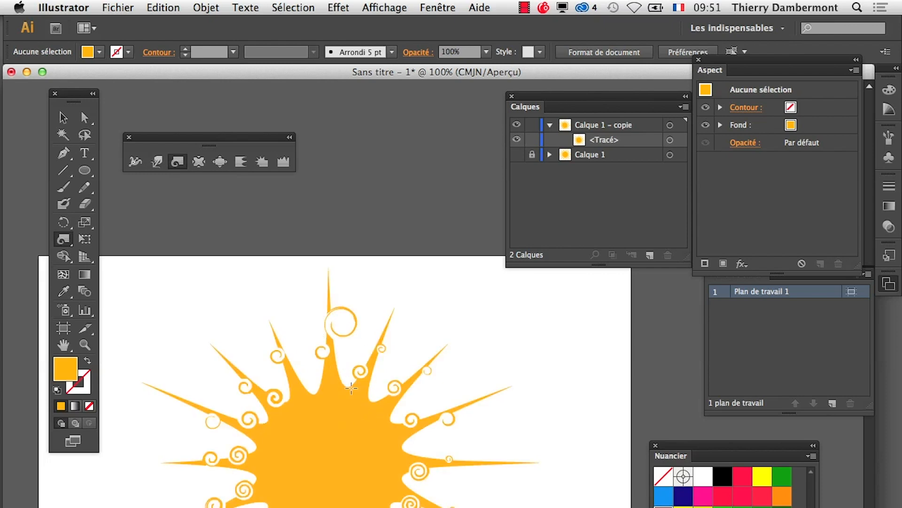
scroll(338, 338, up, 1)
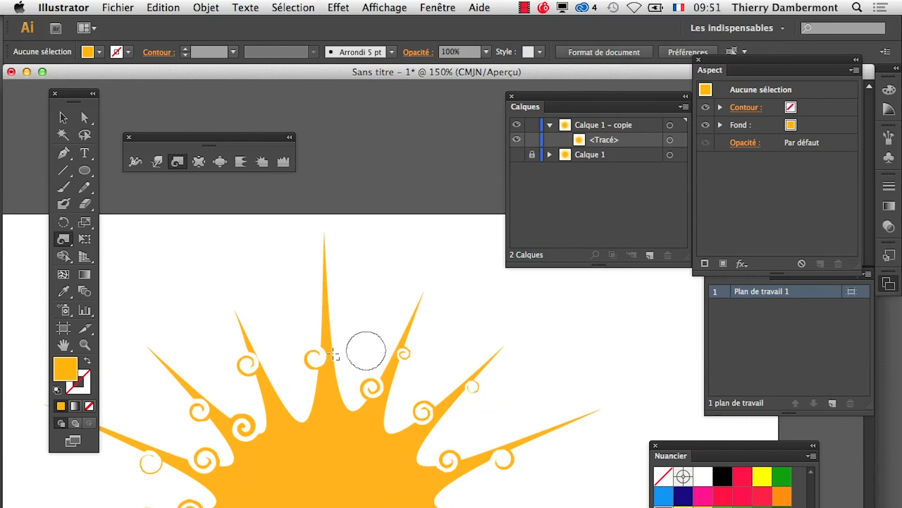
drag(338, 323, 339, 325)
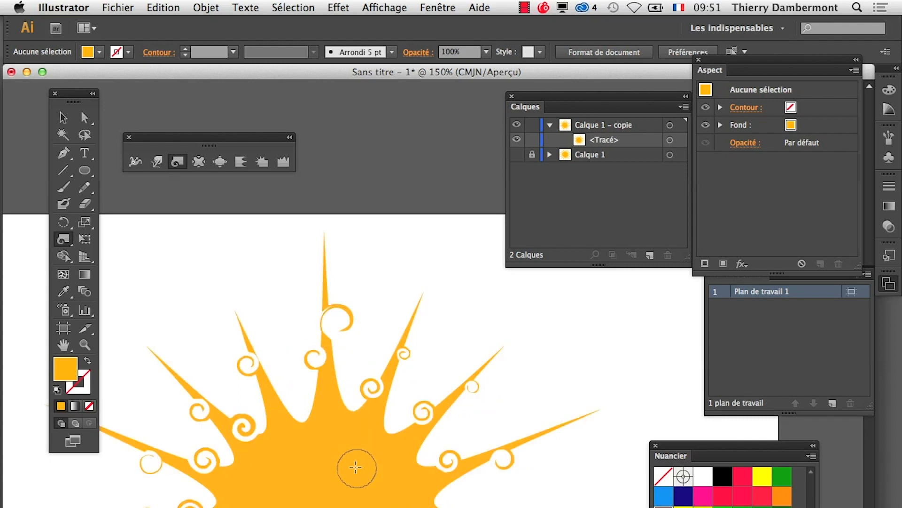
key(super+z)
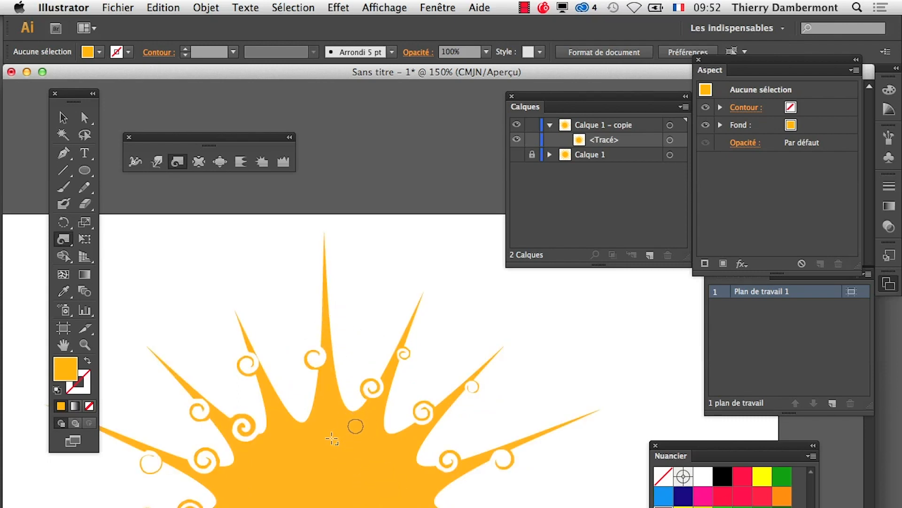
Using a smaller Tourbillon brush, twirl the right edges of the top vertical ray and the rays on either side of it
scroll(330, 358, up, 2)
drag(333, 279, 333, 279)
key(super+z)
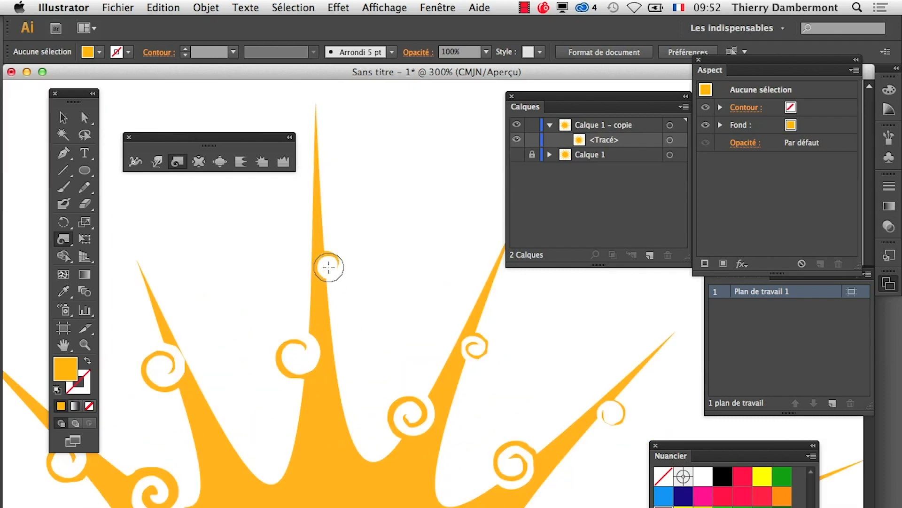
drag(225, 442, 226, 425)
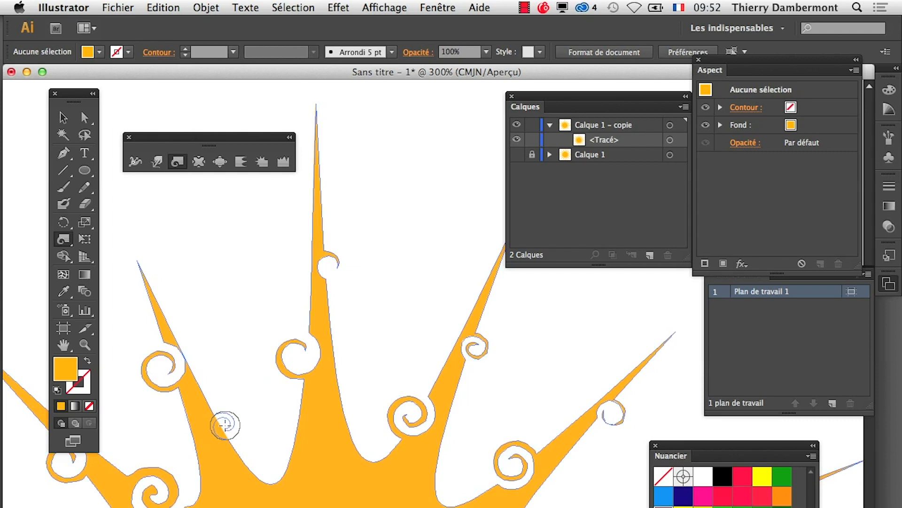
alt+super+click(325, 399)
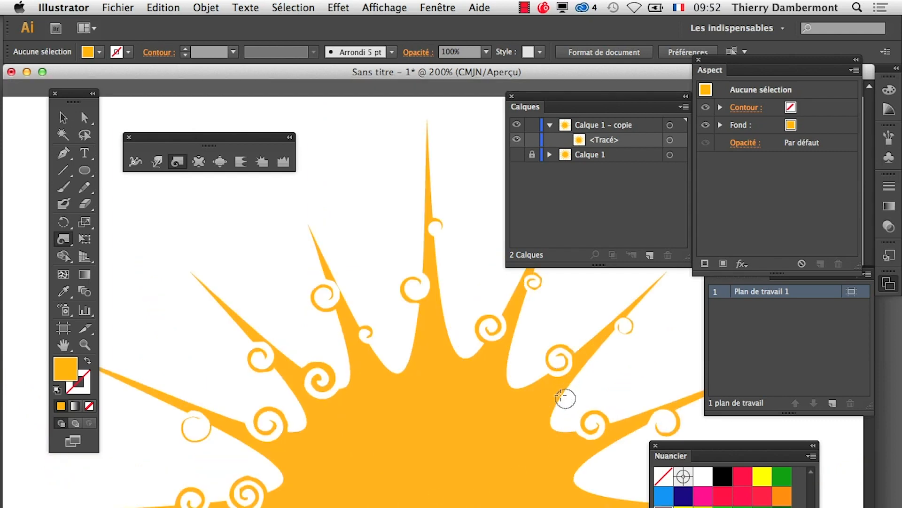
drag(510, 356, 513, 358)
Add small twirls at ray bases: at the lower left, above the horizontal right ray, left of the top ray and above the horizontal left ray
mouse_move(430, 486)
mouse_down()
mouse_move(341, 399)
mouse_move(335, 380)
mouse_up()
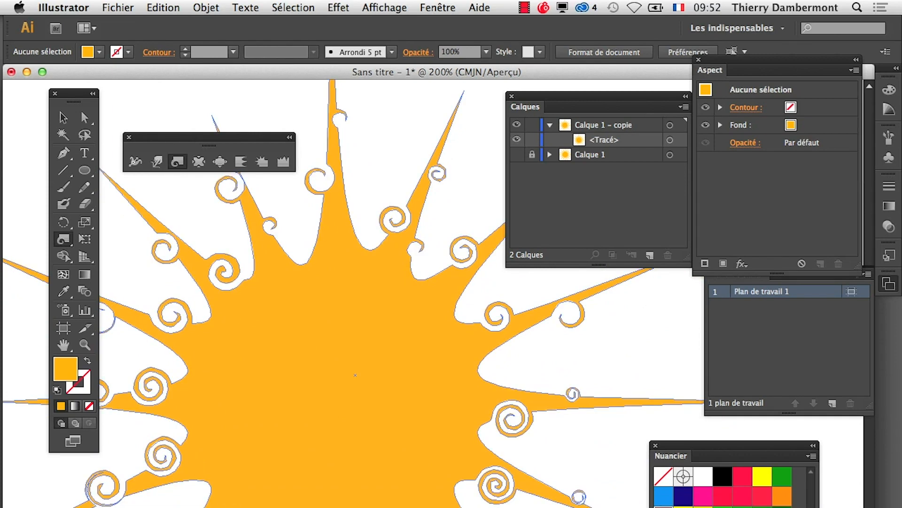
click(206, 488)
click(484, 374)
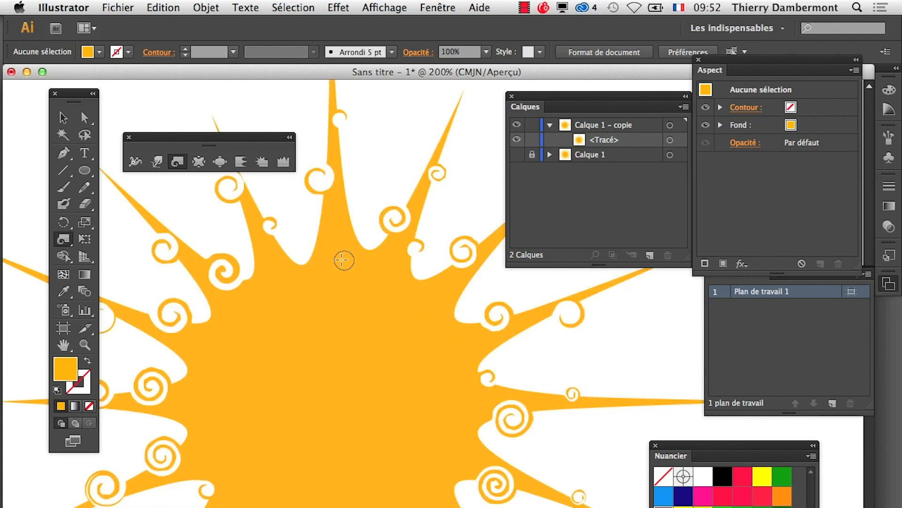
click(311, 251)
scroll(256, 382, down, 2)
click(190, 330)
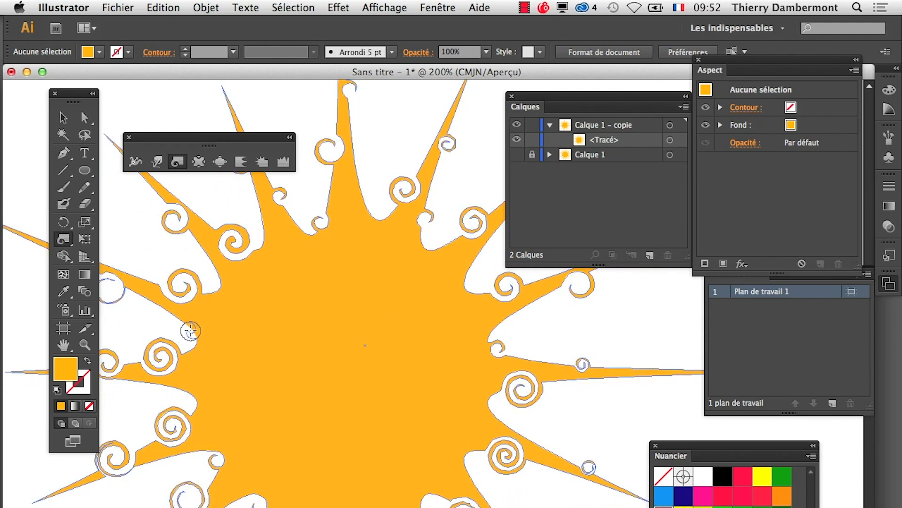
Examine the whole twirled sun, the Contraction et dilatation entries among the effects, and the distortion tools used on it
alt+super+click(454, 444)
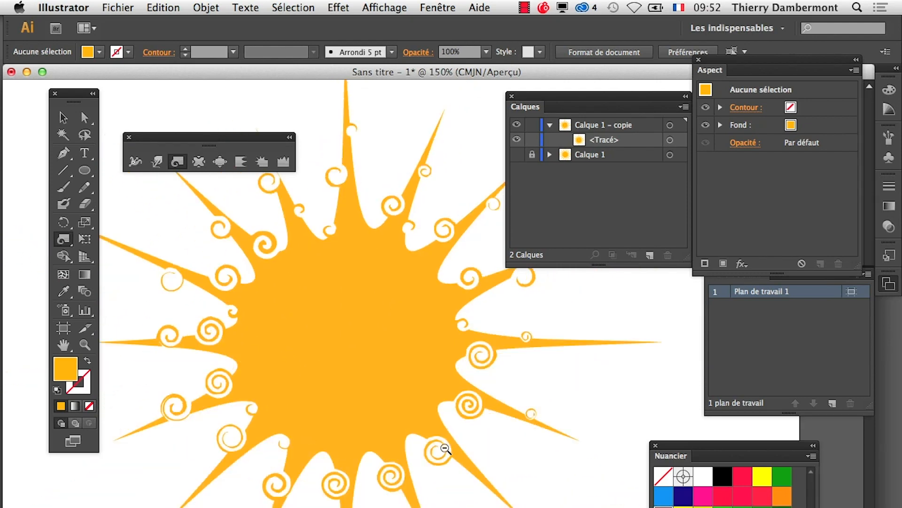
alt+super+click(447, 447)
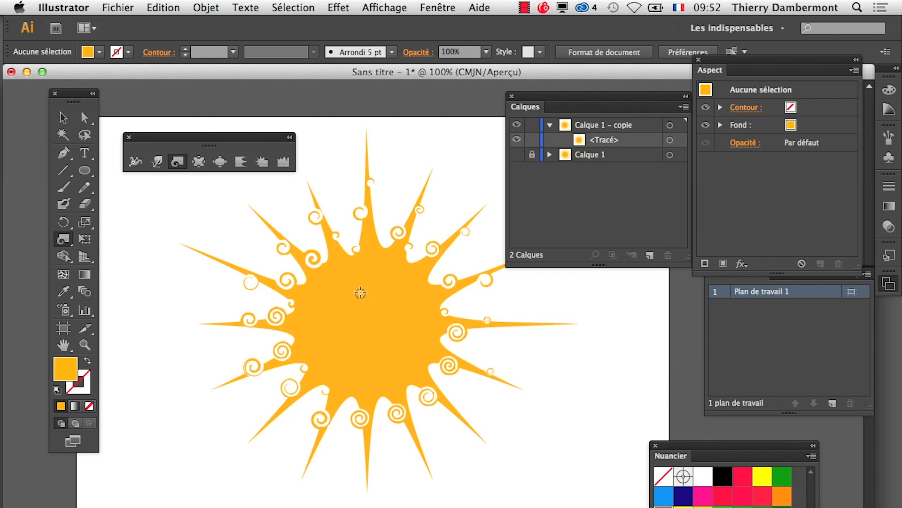
click(347, 7)
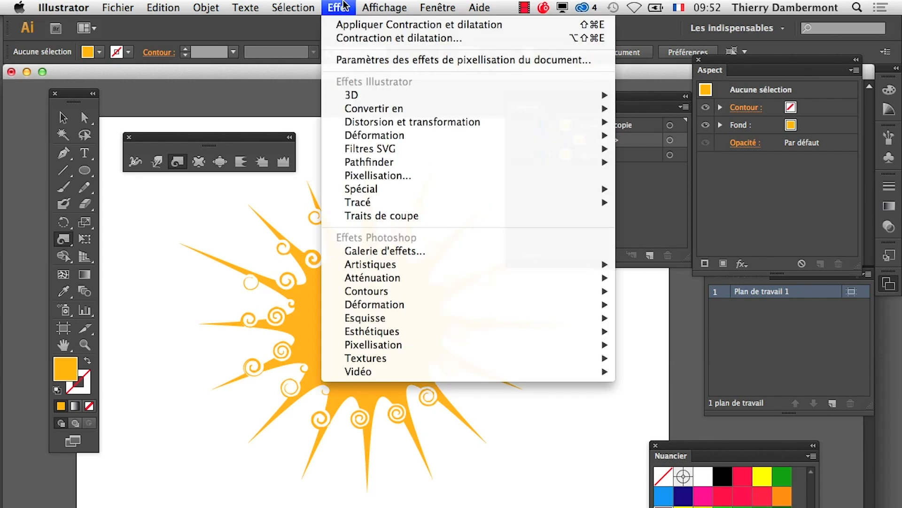
mouse_move(365, 98)
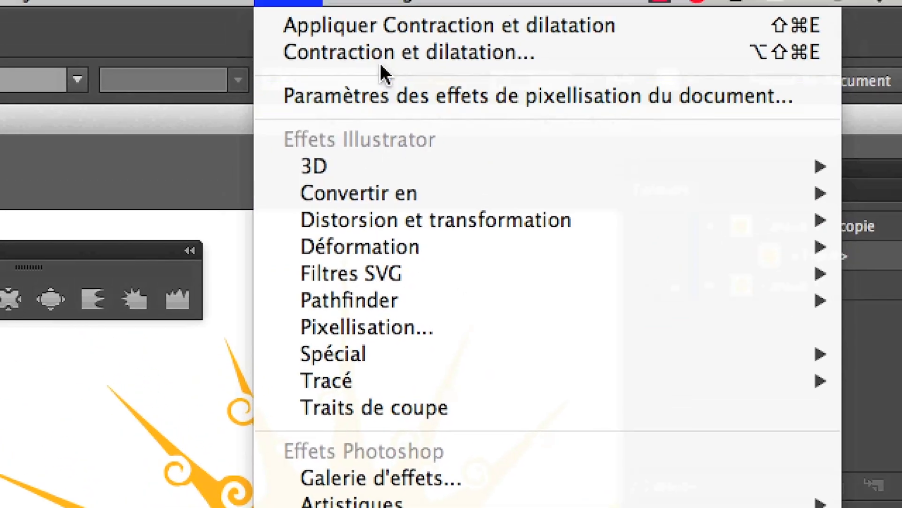
mouse_move(357, 10)
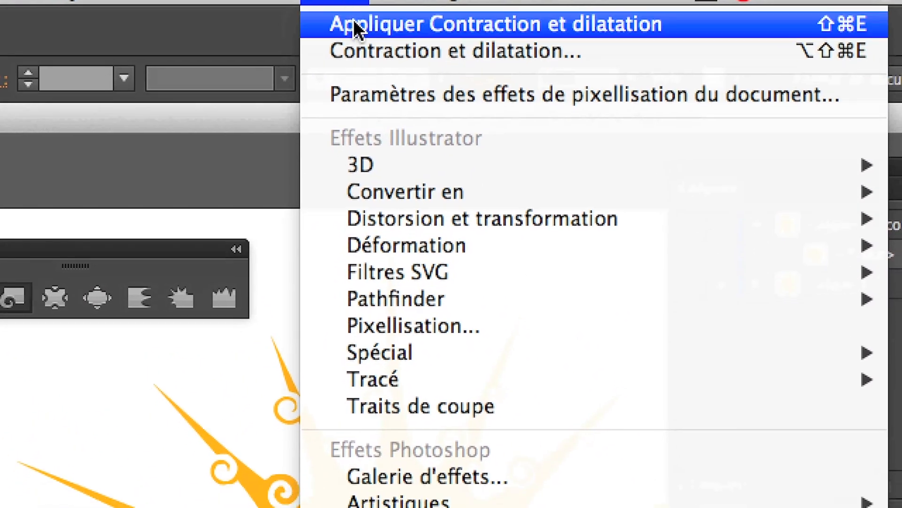
mouse_move(342, 159)
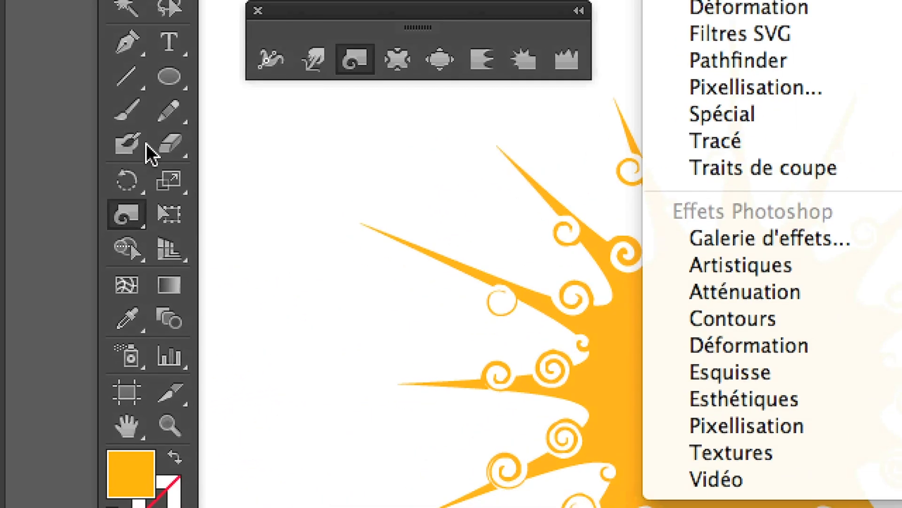
click(125, 171)
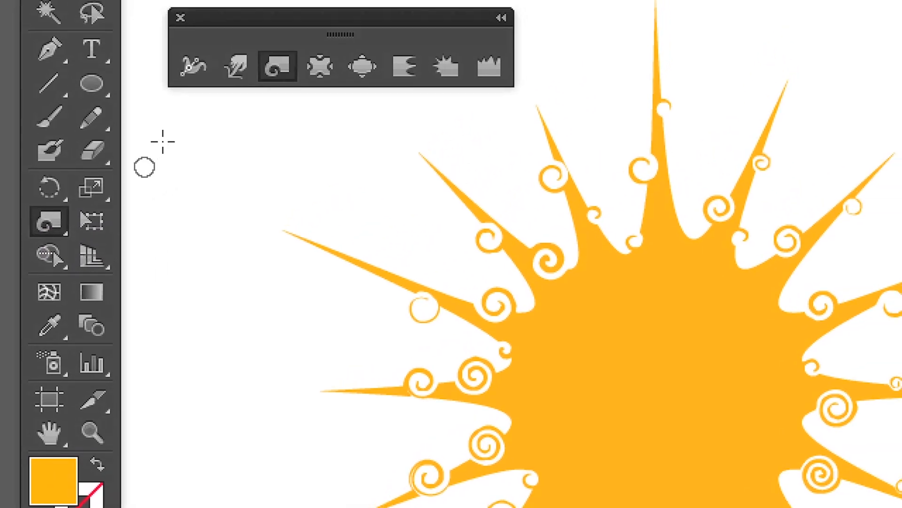
Move the torn-off distortion tools palette upward and duplicate the hidden, locked layer Calque 1
click(308, 29)
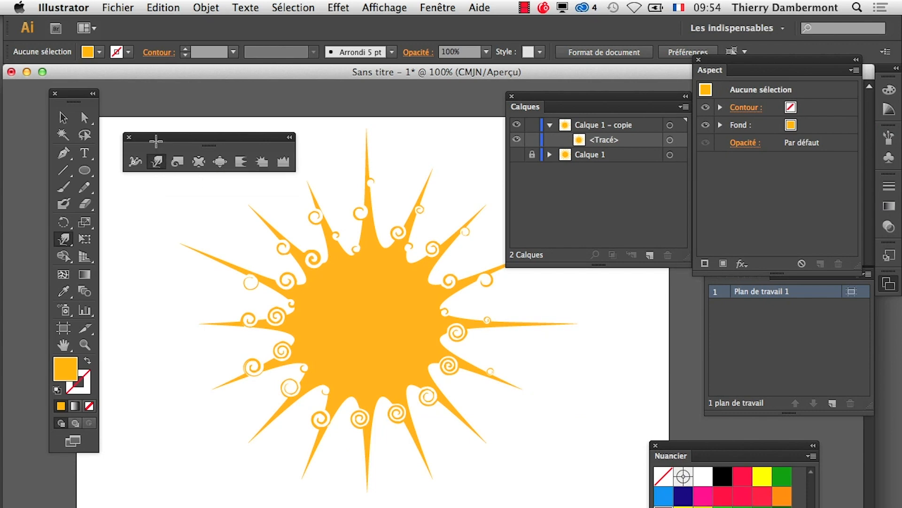
drag(151, 137, 146, 110)
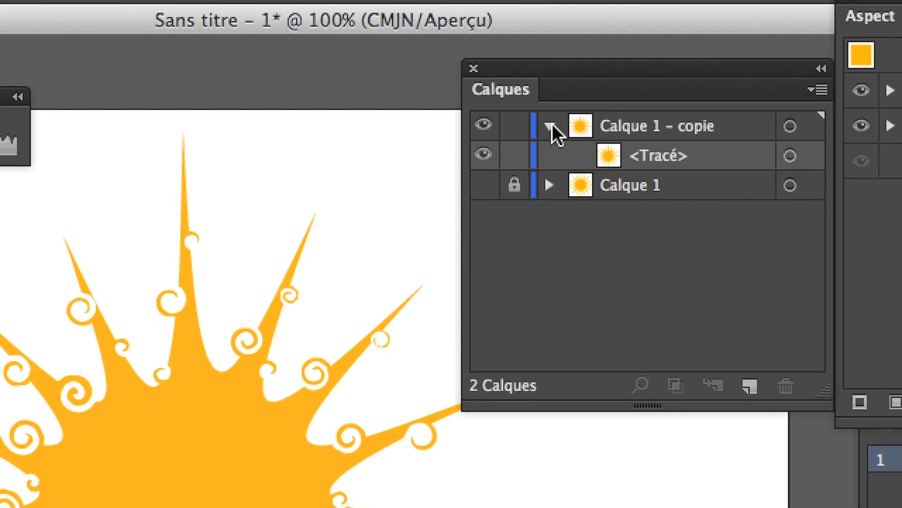
click(550, 125)
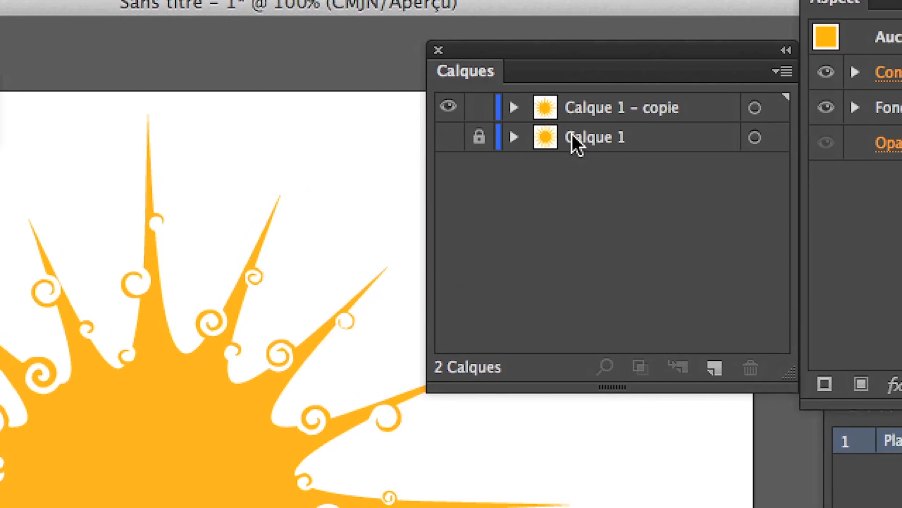
click(578, 155)
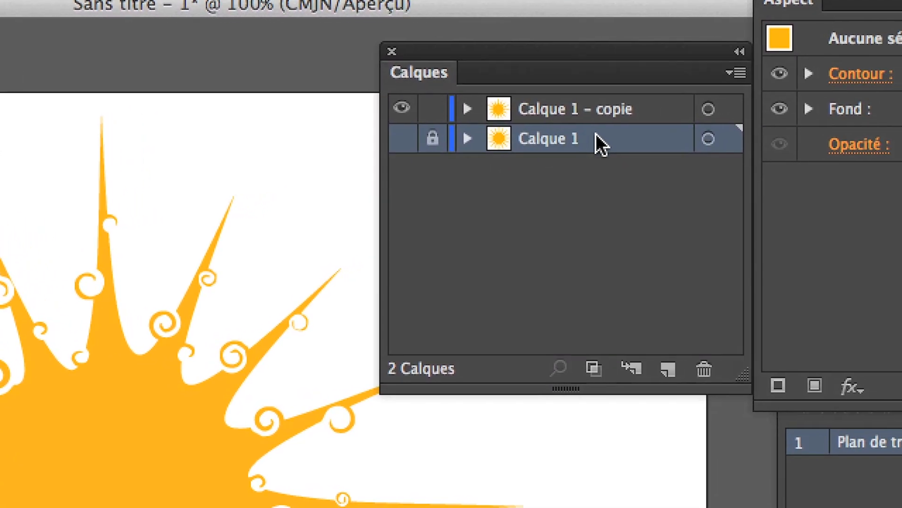
drag(599, 139, 673, 360)
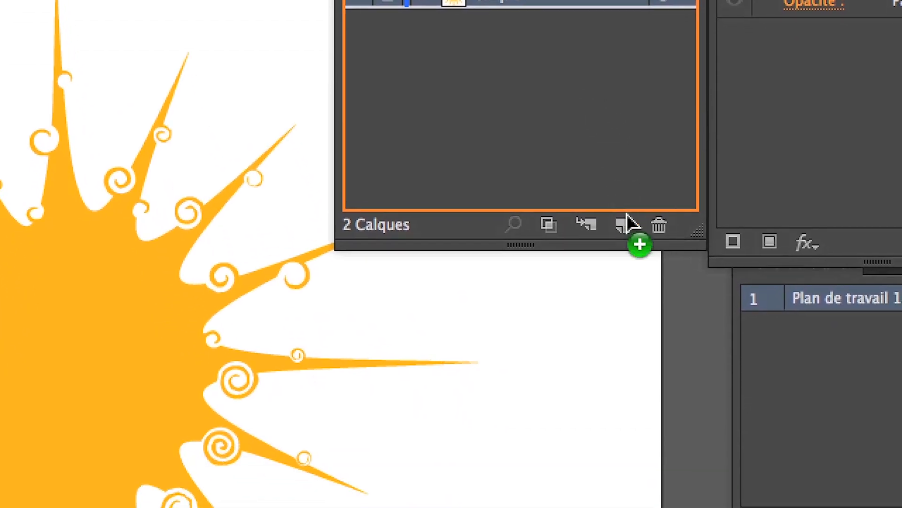
drag(627, 214, 623, 223)
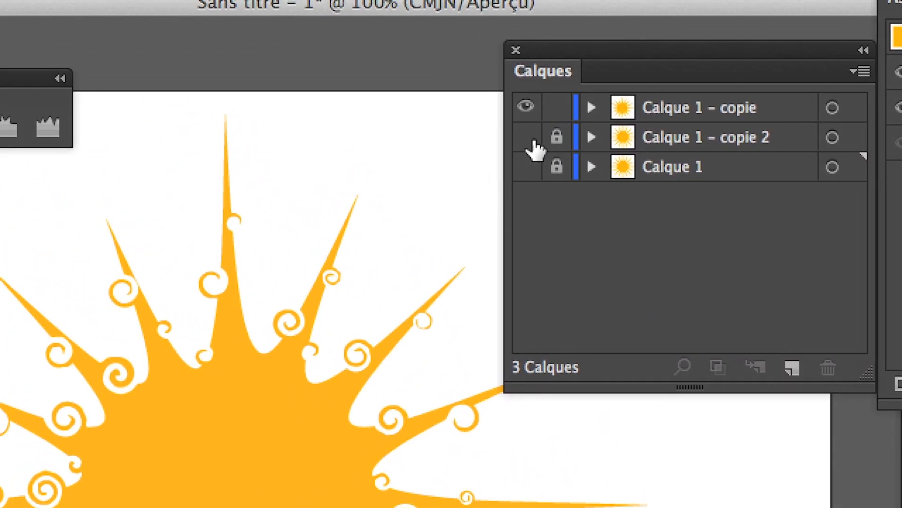
Show and unlock the layer Calque 1 – copie 2, lock Calque 1 – copie, and stack copie 2 above it
click(477, 124)
click(508, 124)
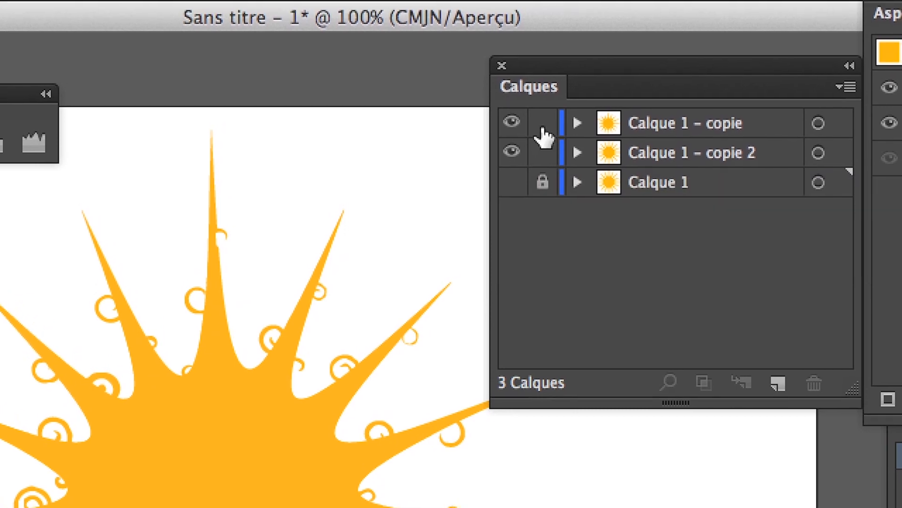
click(544, 109)
drag(641, 153, 647, 111)
drag(593, 117, 593, 119)
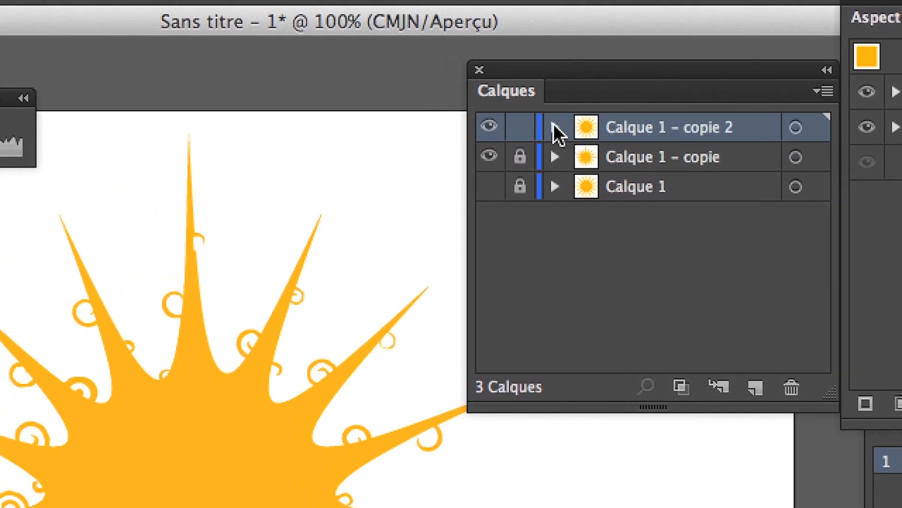
Target the path inside the layer Calque 1 – copie 2 and fill it with white
click(556, 127)
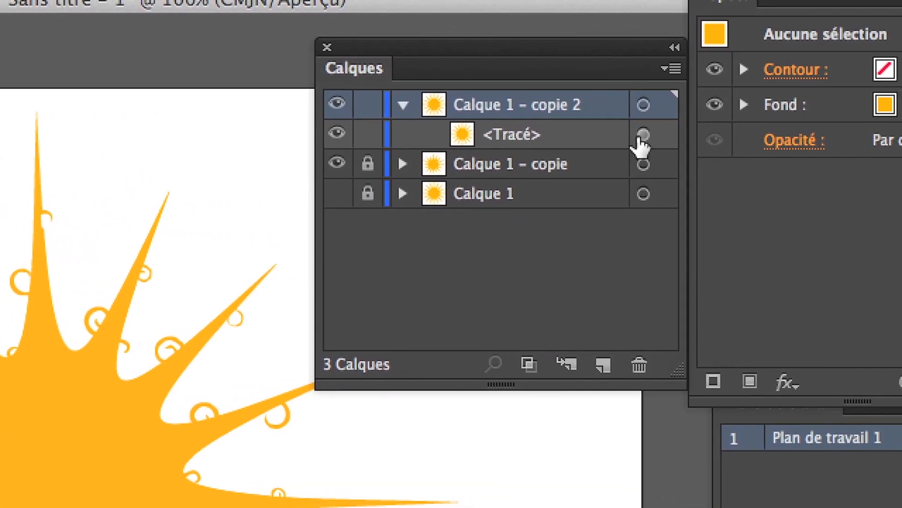
click(642, 136)
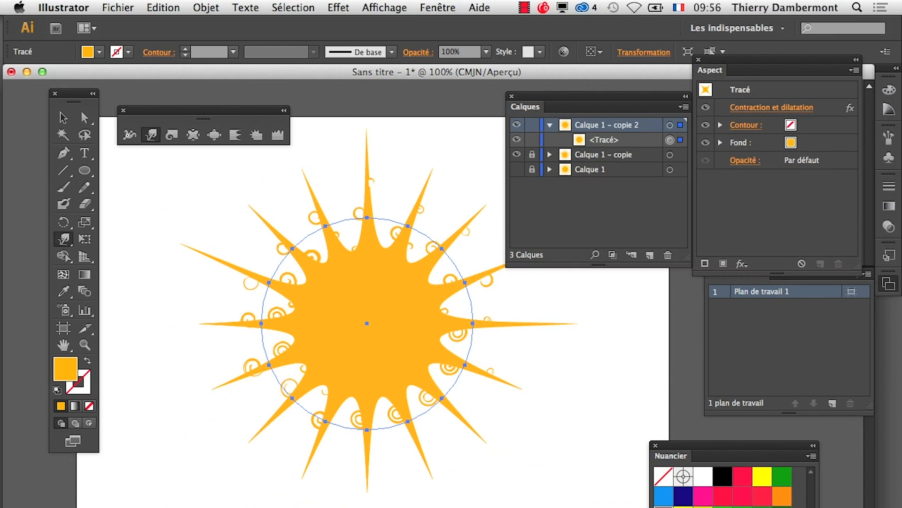
click(702, 477)
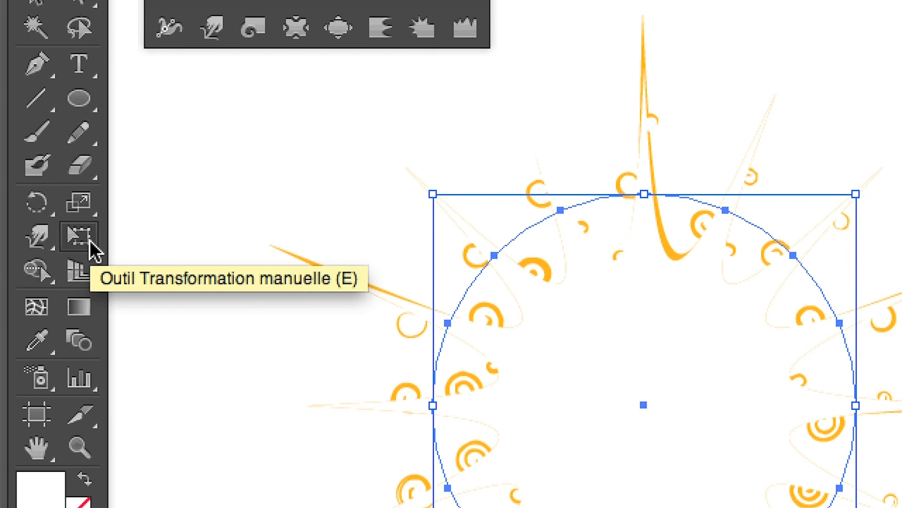
Scale the white star proportionally about its centre with the Transformation manuelle tool to about half its size
click(90, 241)
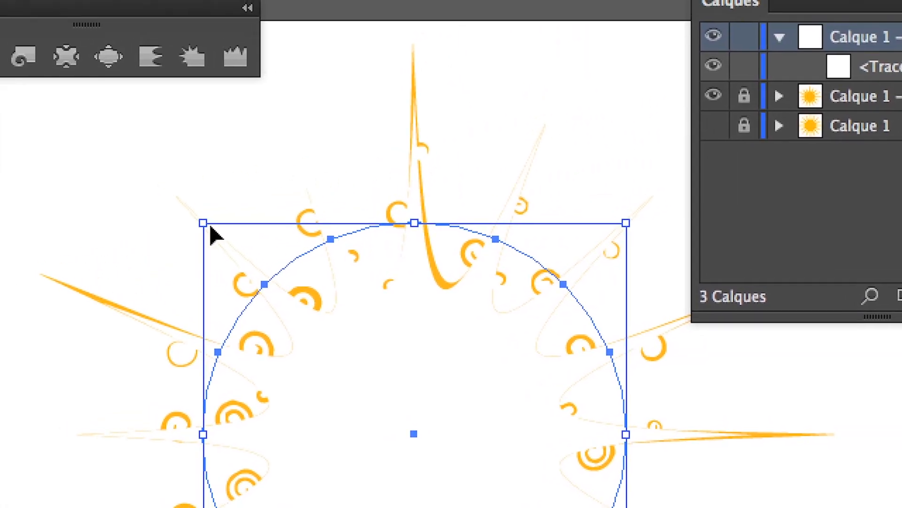
drag(207, 227, 313, 340)
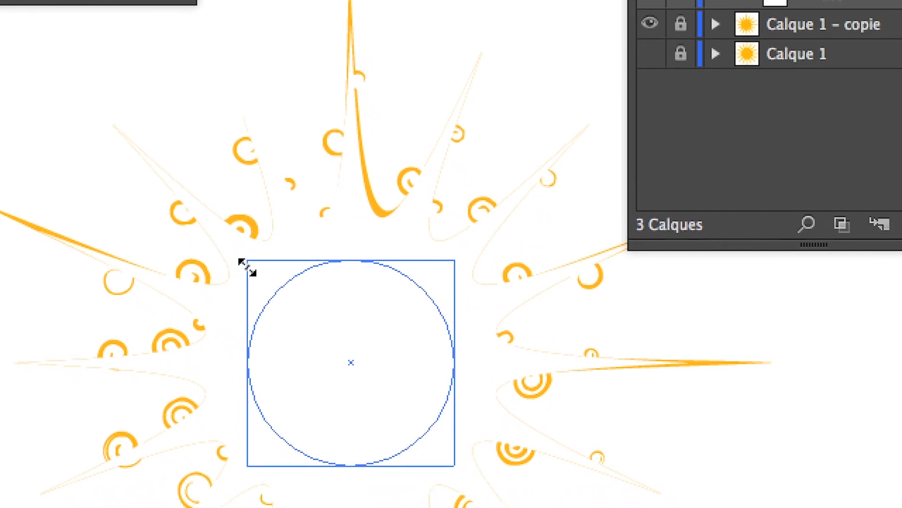
drag(242, 263, 246, 262)
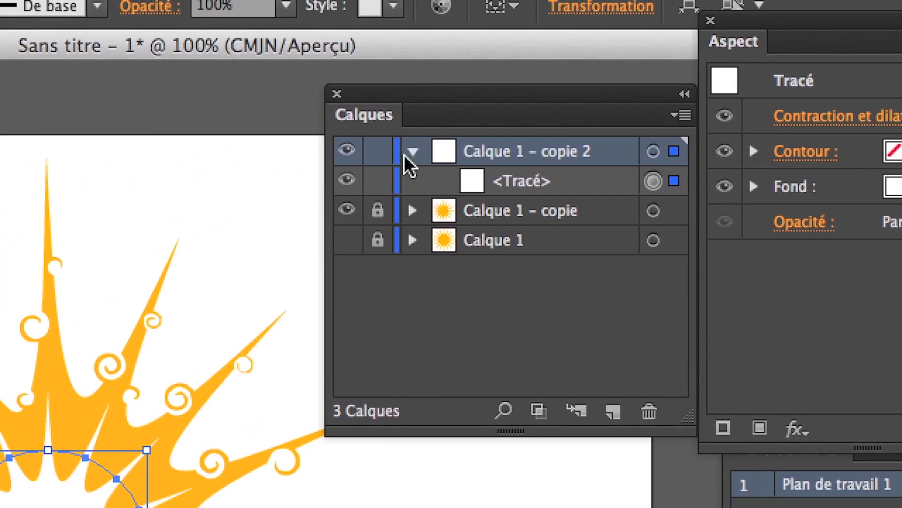
Duplicate the layer Calque 1 – copie 2 with its white star, and lock and hide the copie 2 layer
click(408, 127)
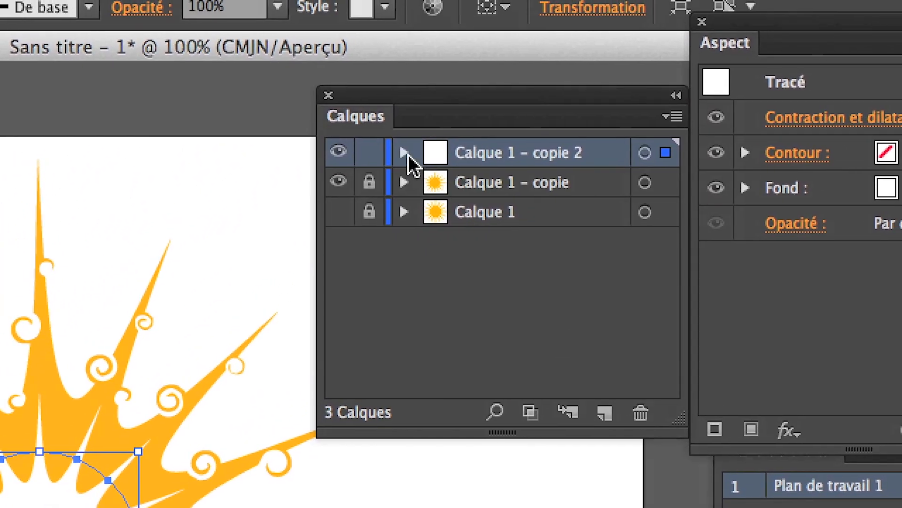
drag(435, 153, 563, 398)
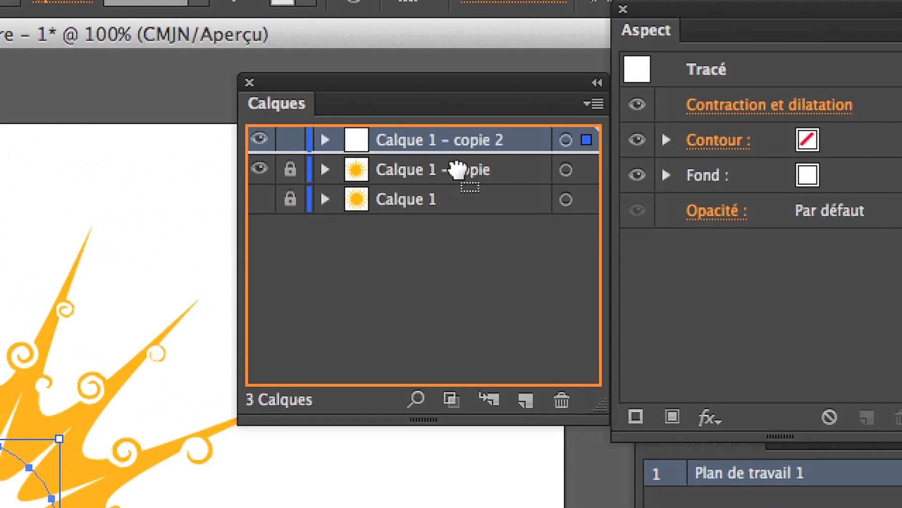
drag(480, 242, 475, 235)
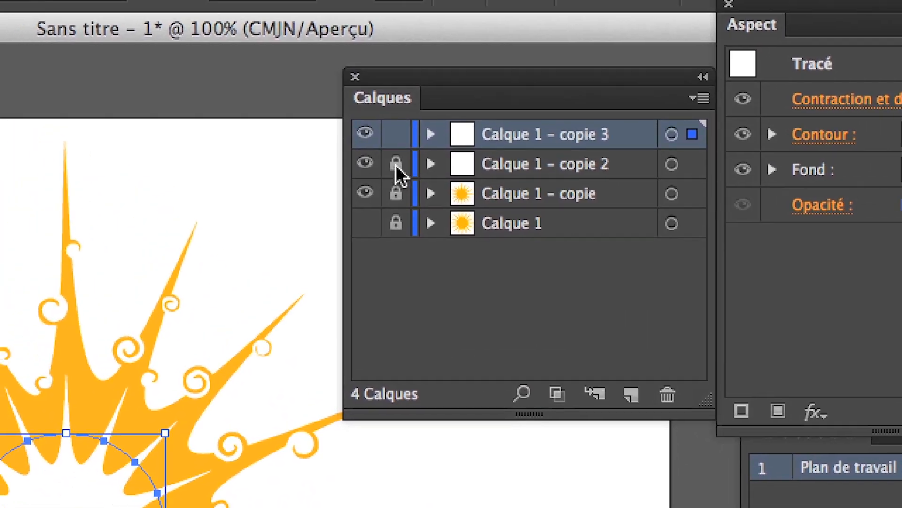
click(240, 24)
click(211, 24)
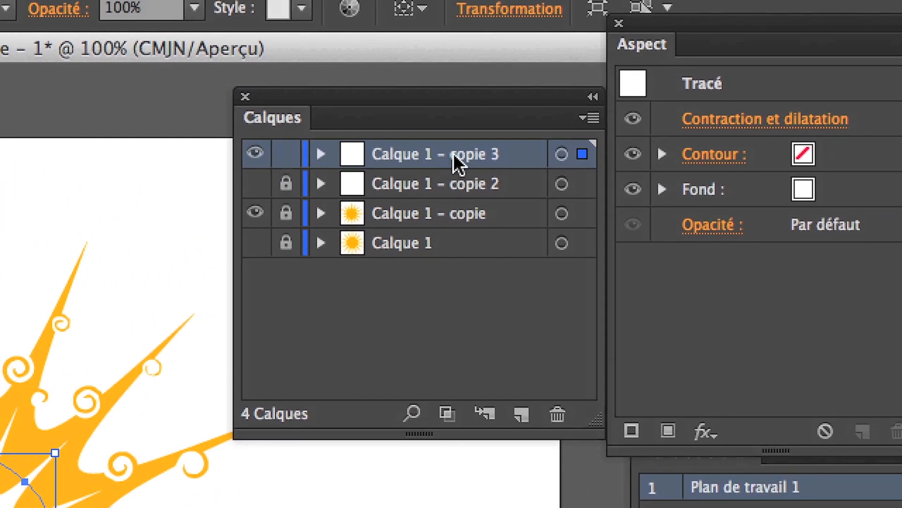
Target the path in the layer Calque 1 – copie 3 and set its Contraction et dilatation effect to -43%
click(690, 136)
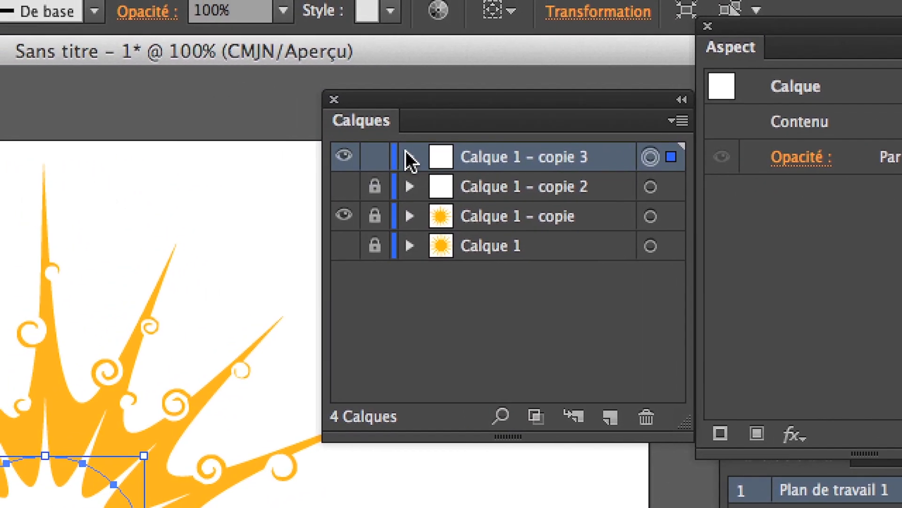
click(250, 152)
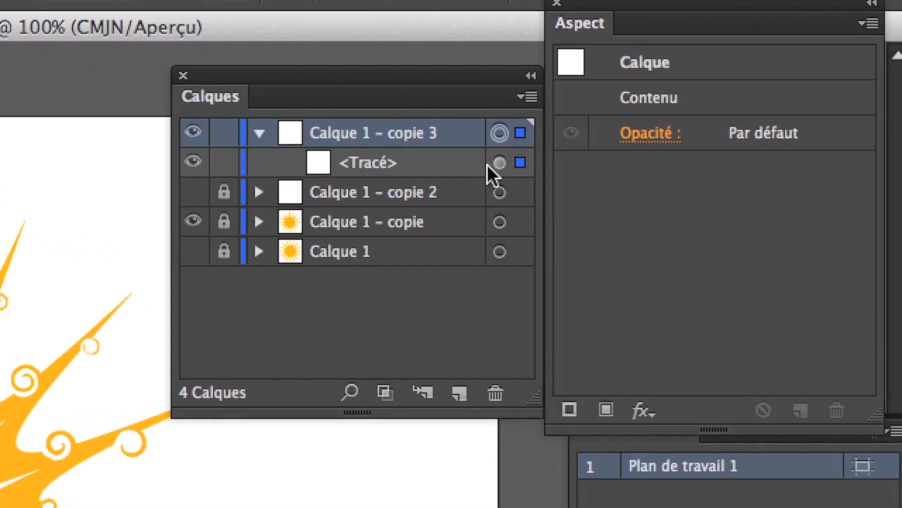
click(491, 164)
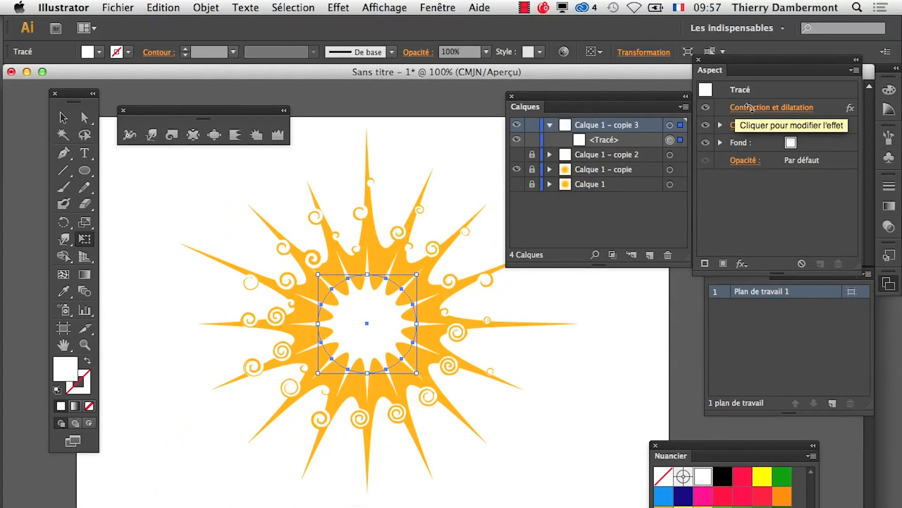
drag(718, 69, 463, 310)
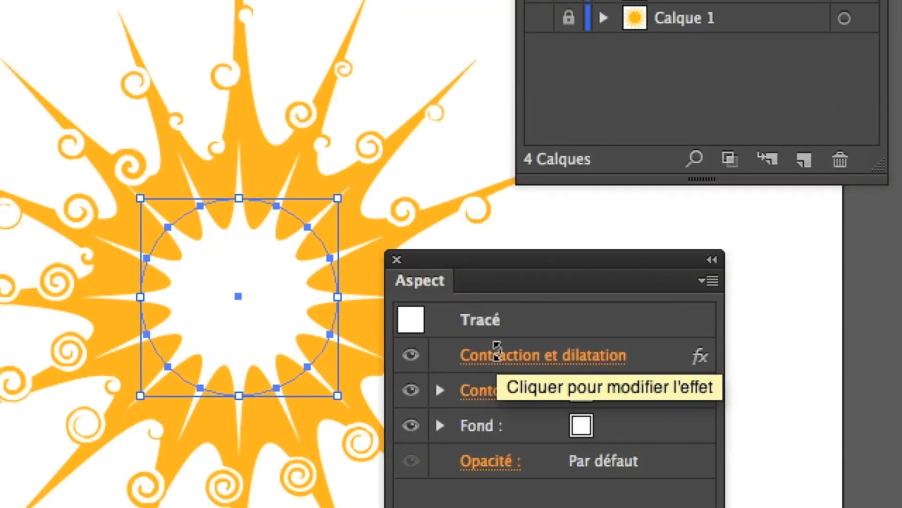
click(497, 352)
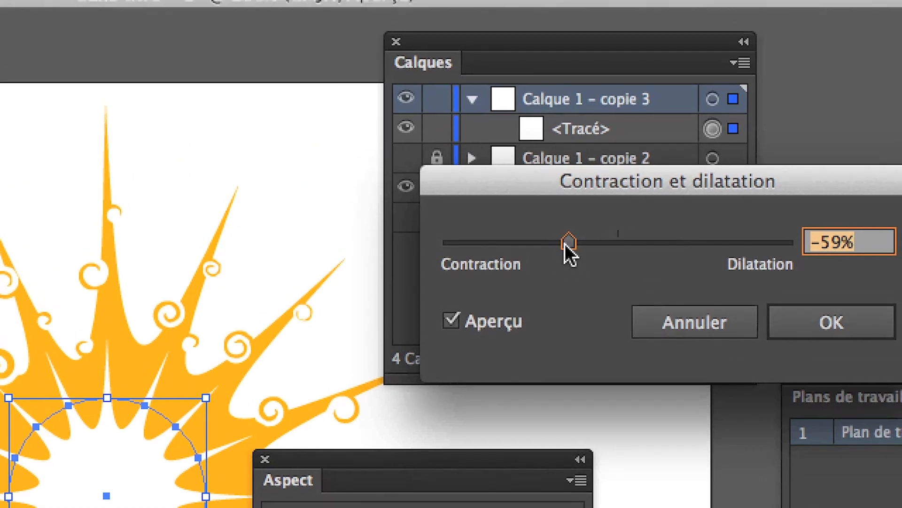
drag(568, 242, 582, 243)
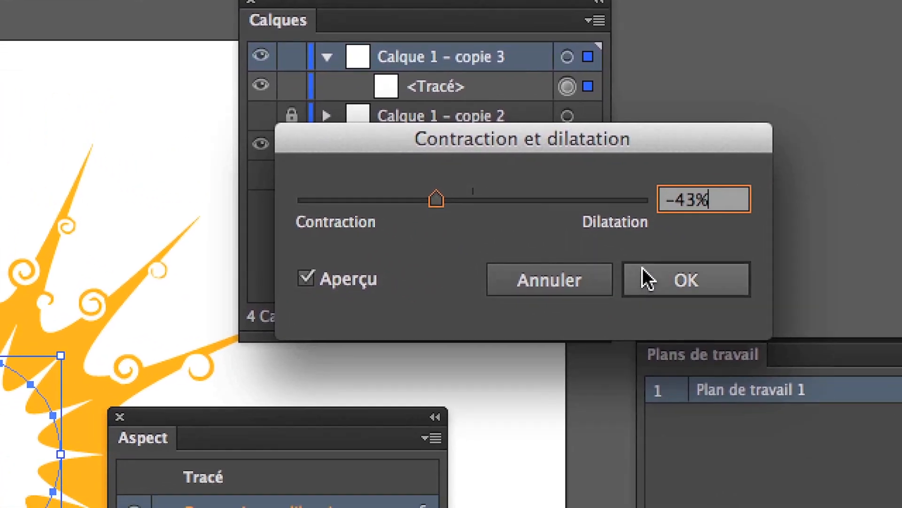
click(790, 325)
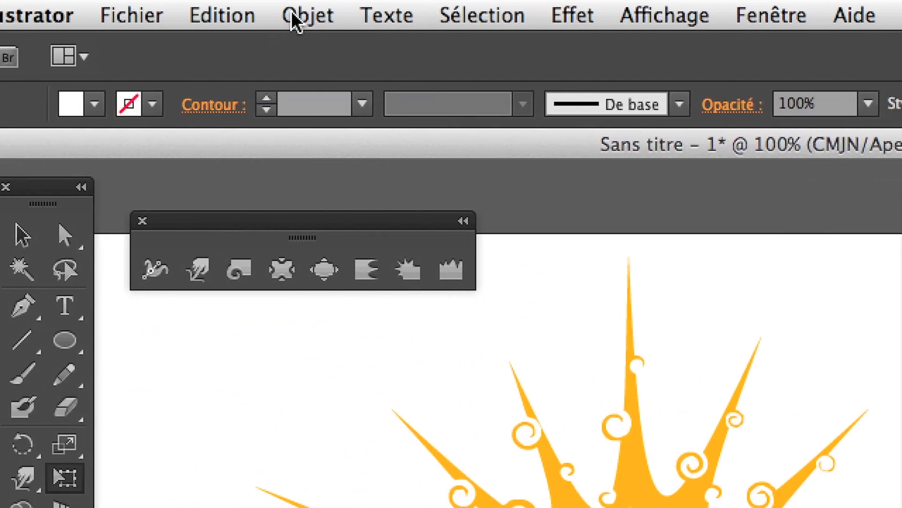
Expand the appearance of the white star (Décomposer l'aspect) and activate the Tourbillon tool
click(297, 18)
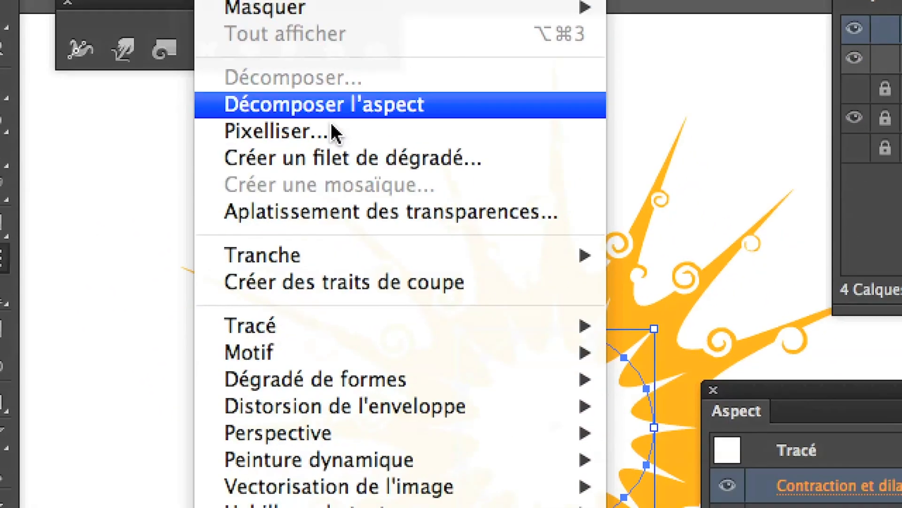
click(399, 324)
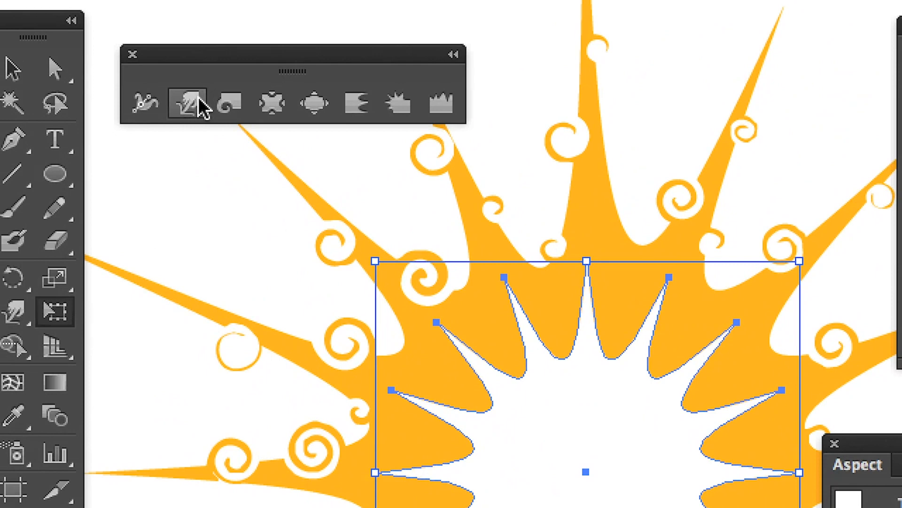
click(229, 103)
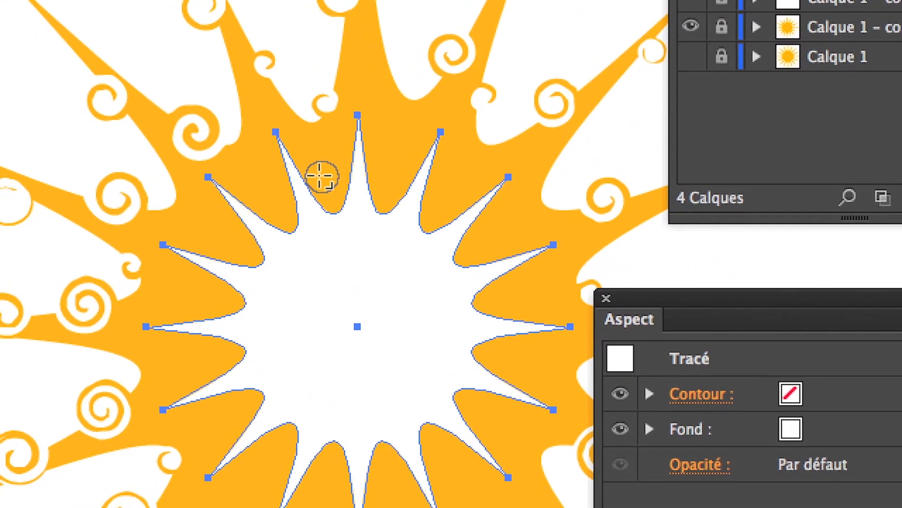
Twirl the edges of the white star's upper-left, upper-right and lower-left notches with Tourbillon, undoing and redoing the incomplete twirl below
click(317, 179)
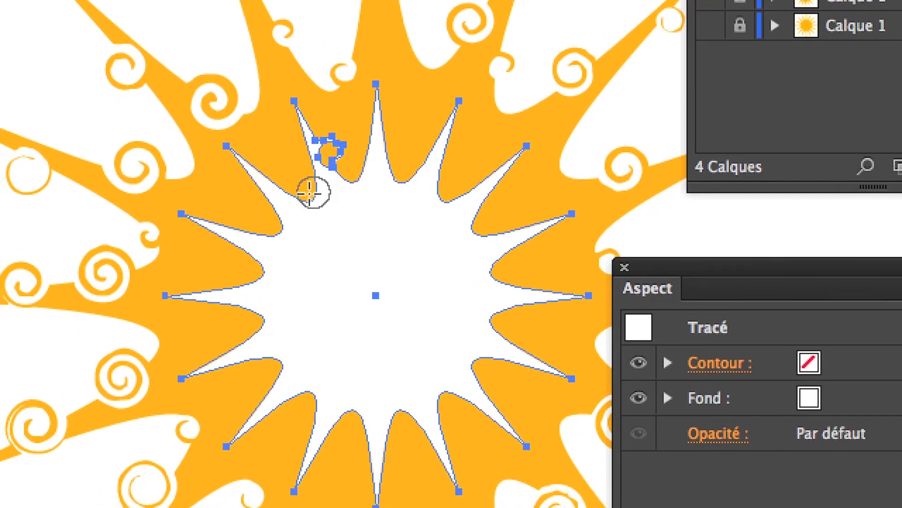
scroll(290, 226, down, 1)
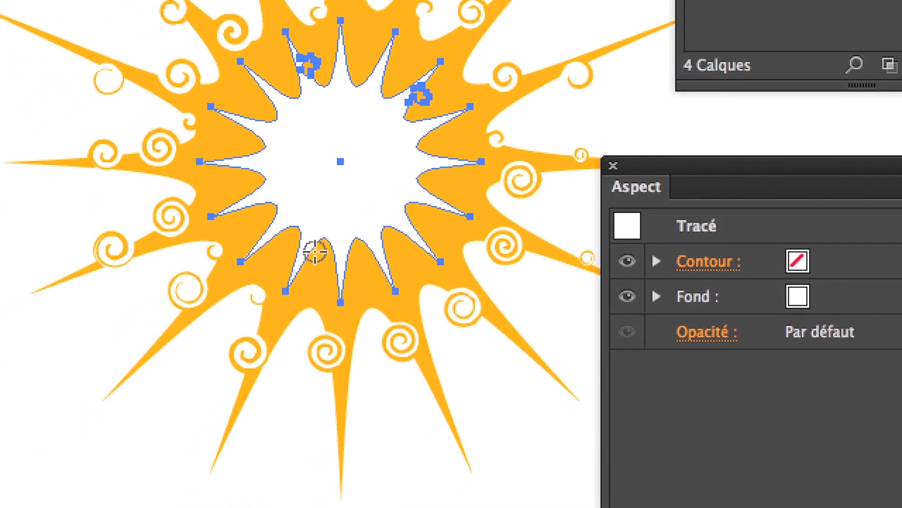
click(245, 358)
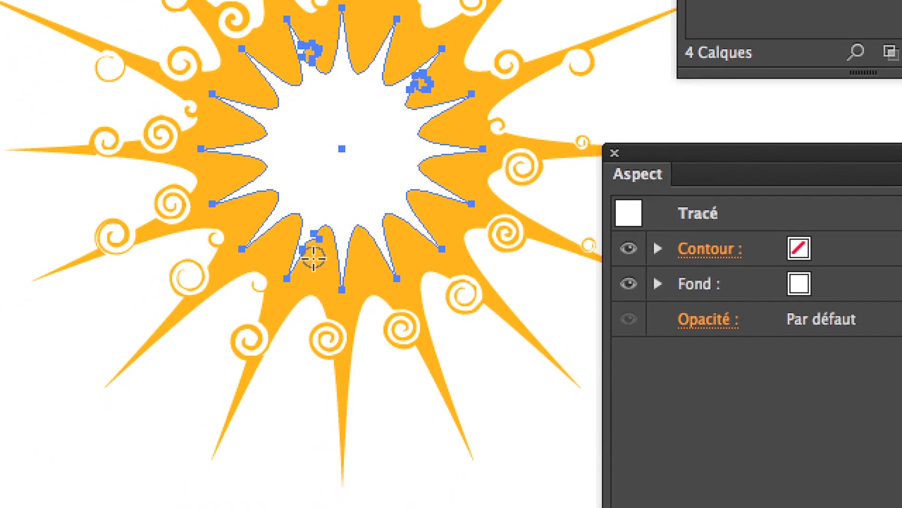
key(super+plus)
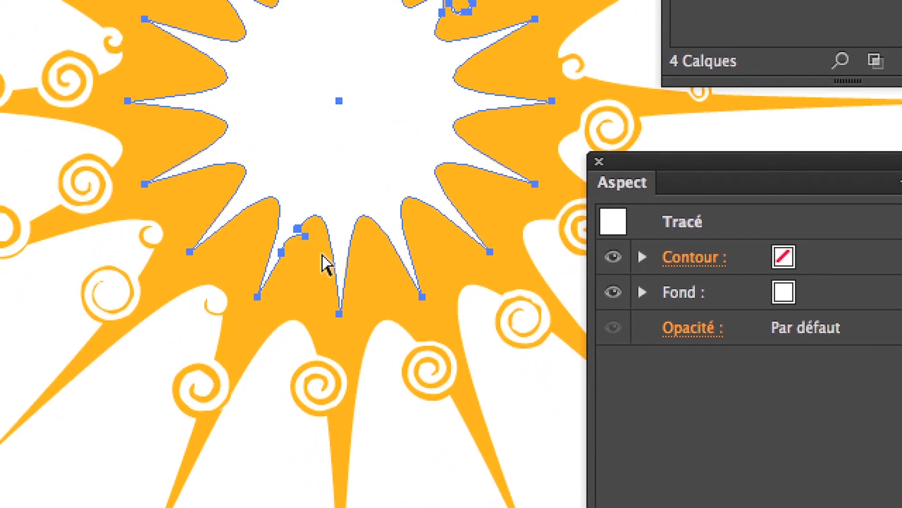
key(super+z)
click(314, 252)
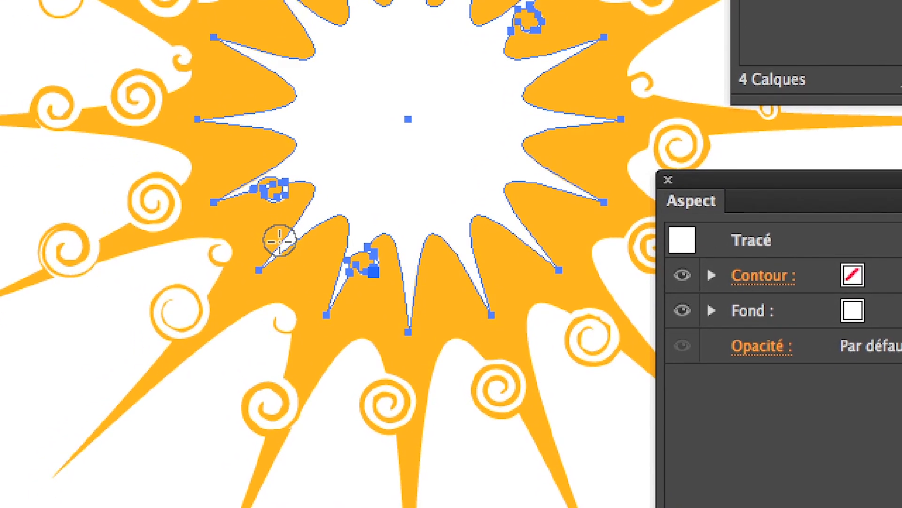
scroll(278, 243, down, 2)
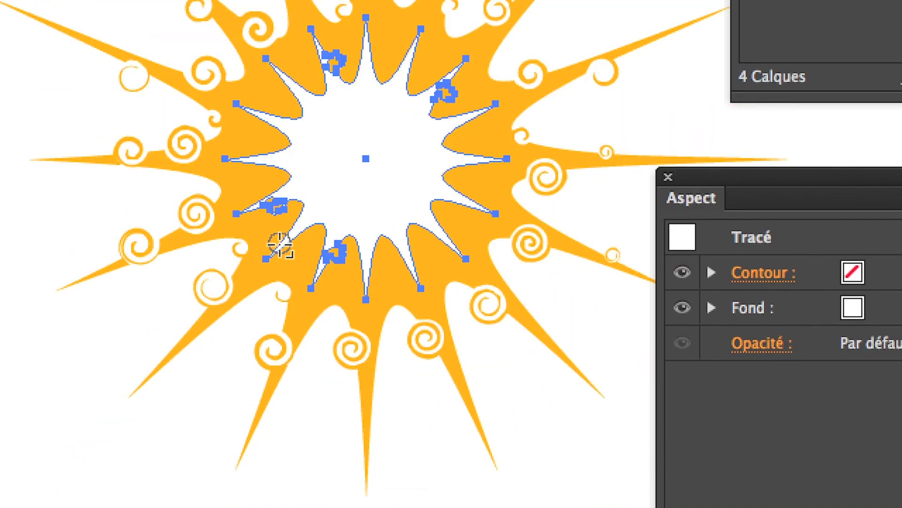
scroll(280, 245, down, 2)
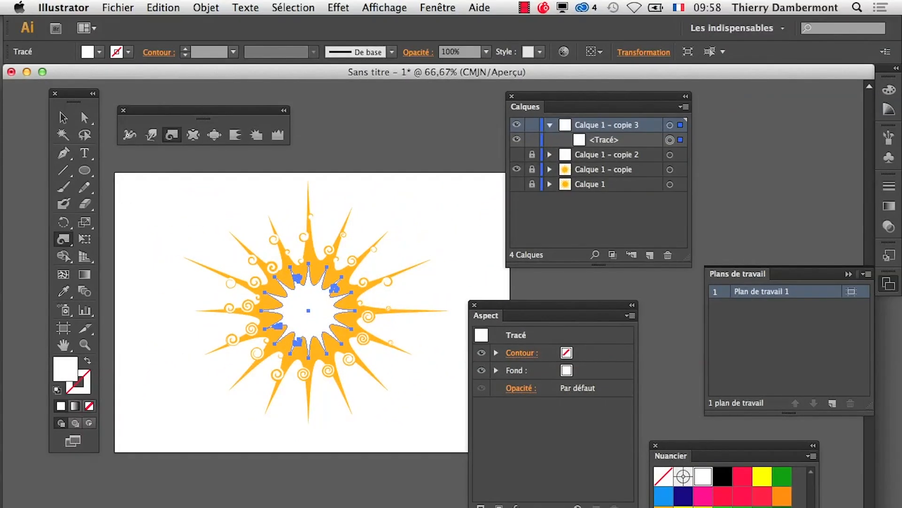
drag(292, 275, 190, 303)
scroll(299, 332, up, 1)
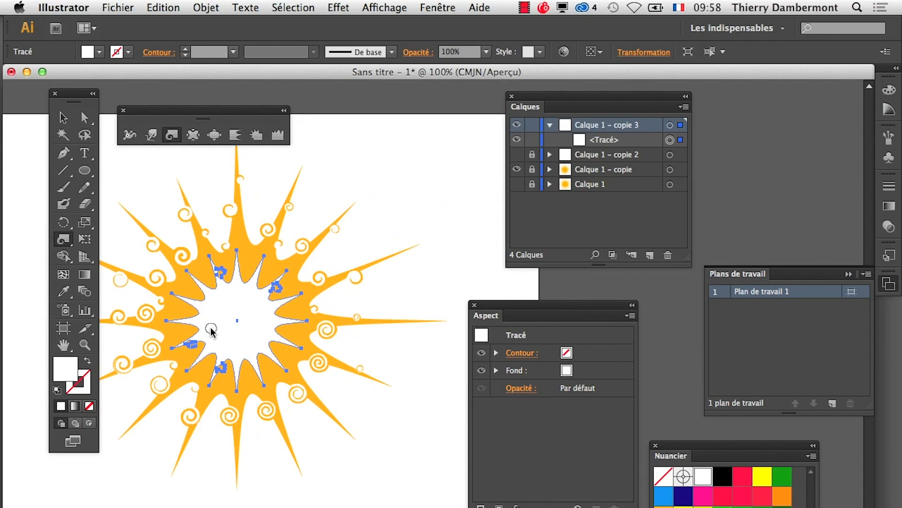
scroll(212, 321, up, 1)
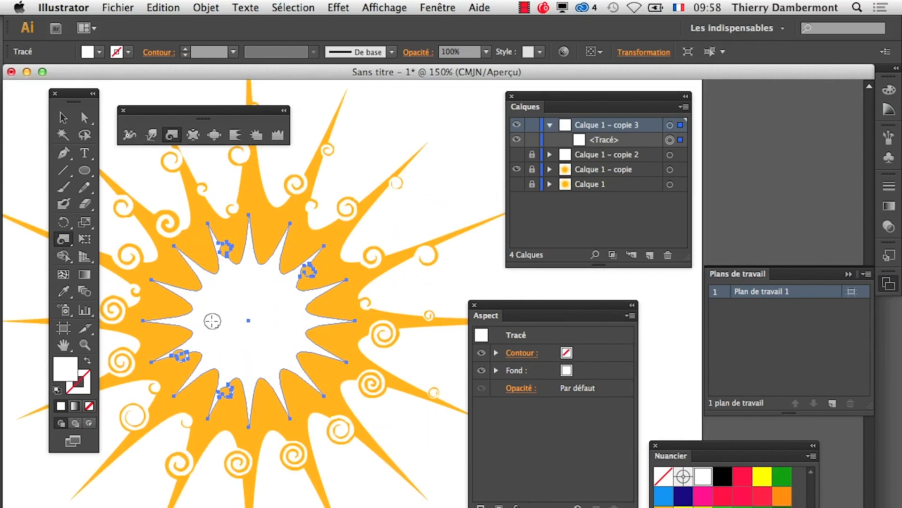
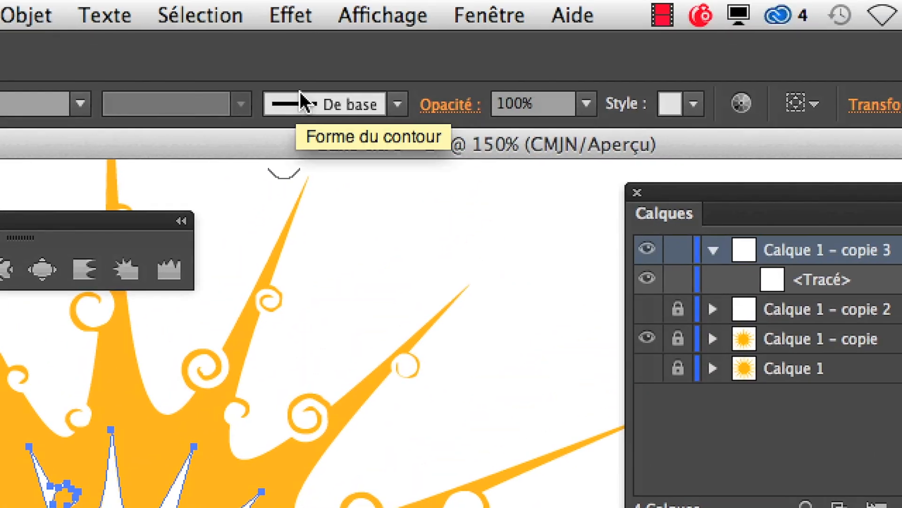
click(324, 16)
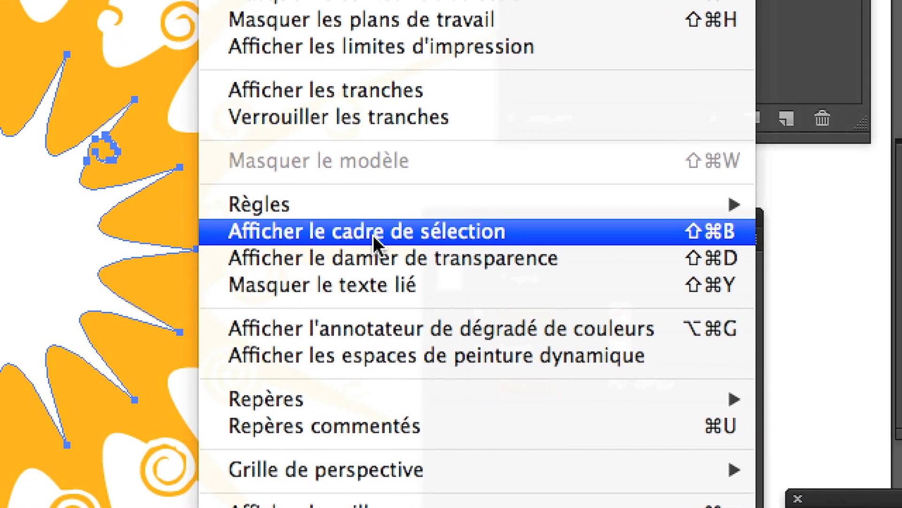
click(364, 233)
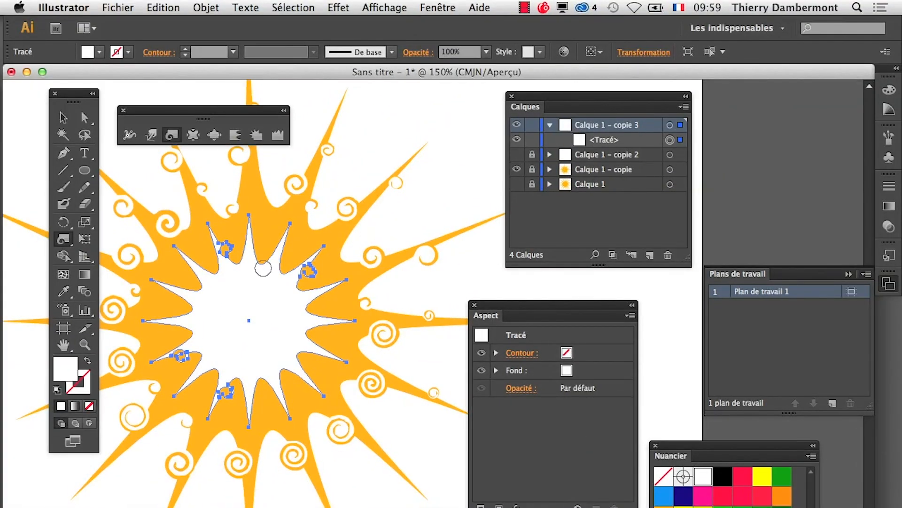
click(388, 5)
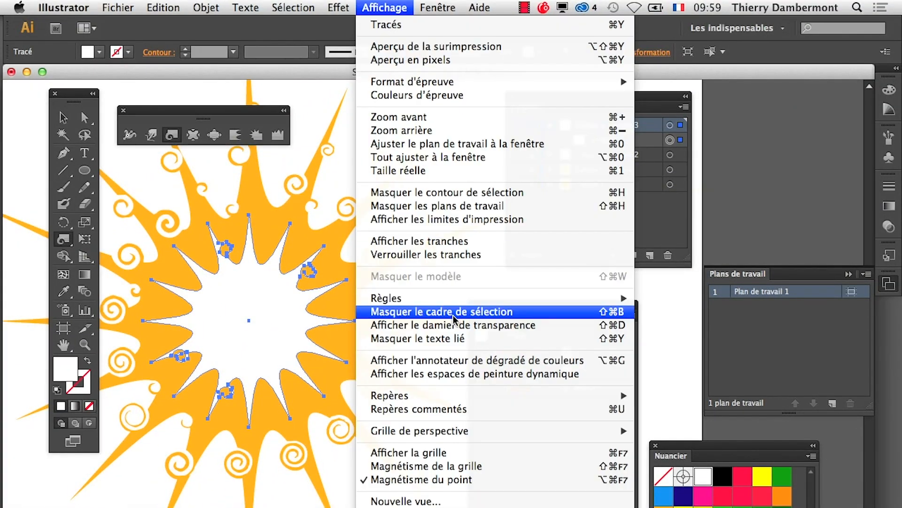
Hide the selection edges (contour de sélection) and set the Tourbillon tool's Vitesse du tourbillon to 65°
click(370, 6)
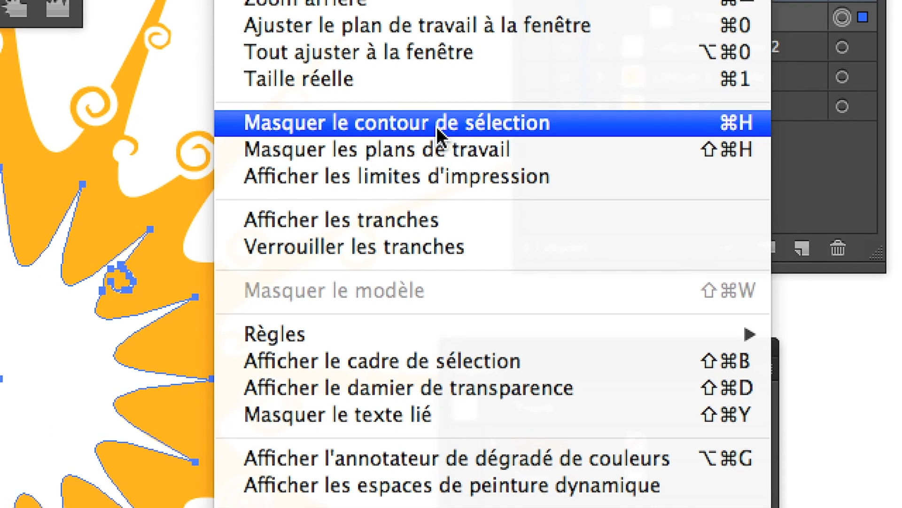
click(429, 125)
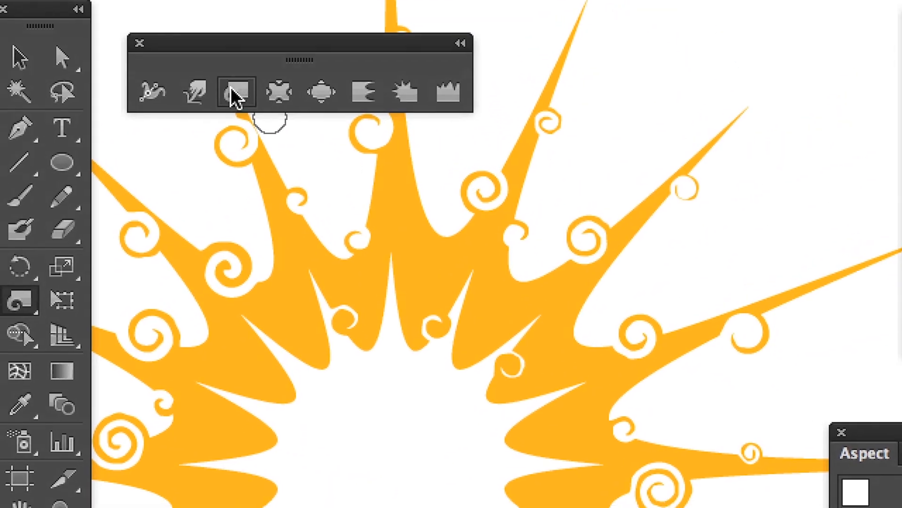
double_click(233, 94)
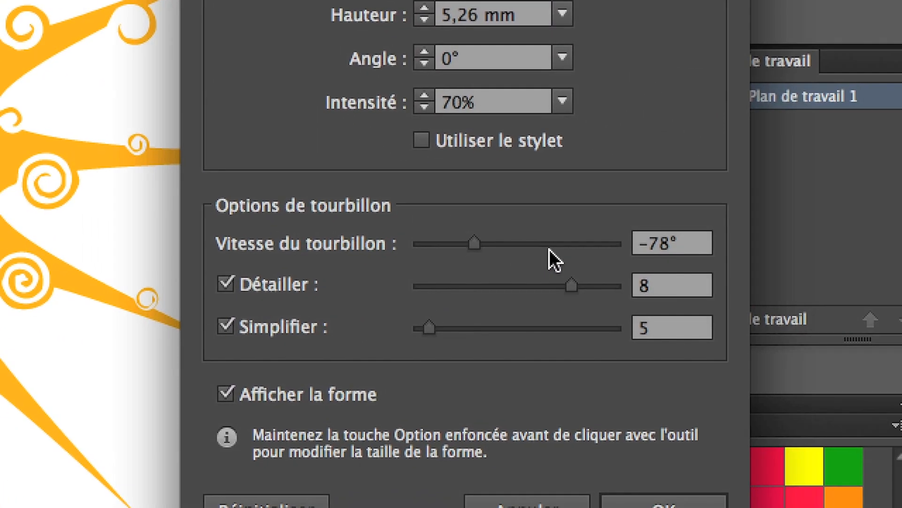
click(548, 249)
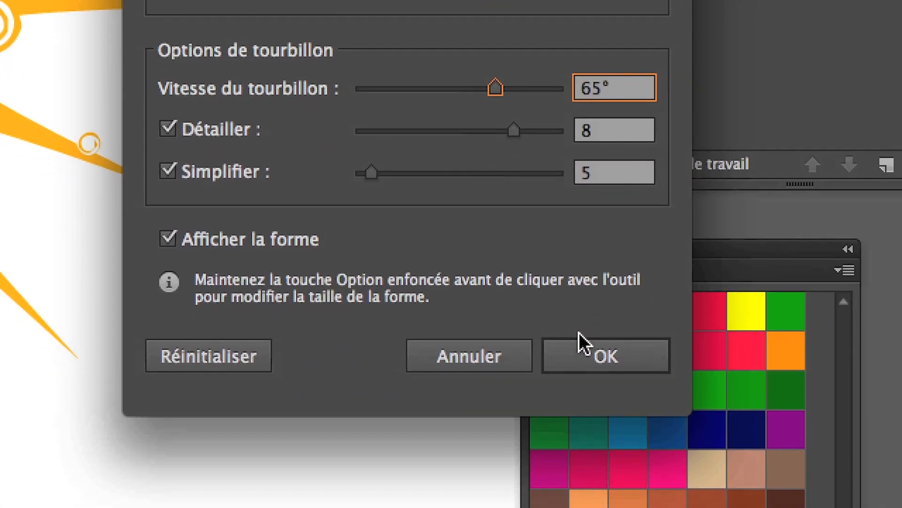
click(642, 500)
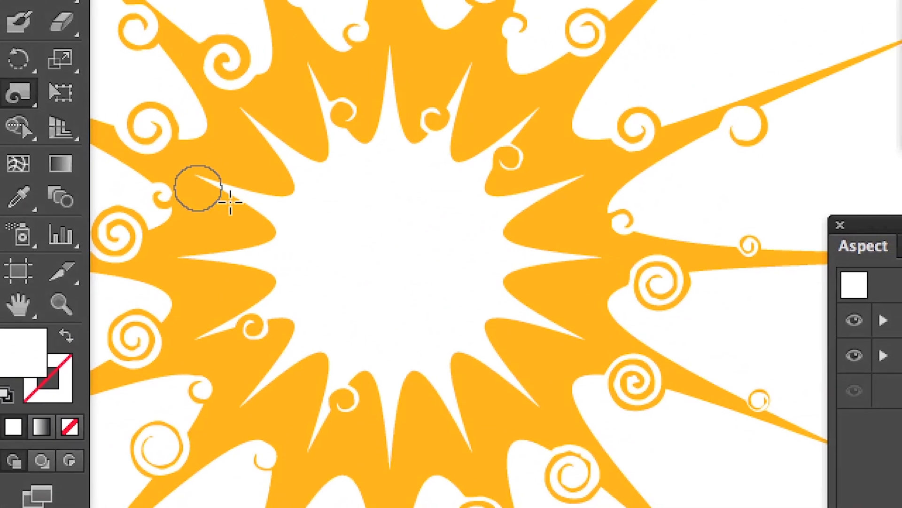
Add twirls in the reversed direction to the edges of the white star's left, lower-right and right spikes
click(231, 202)
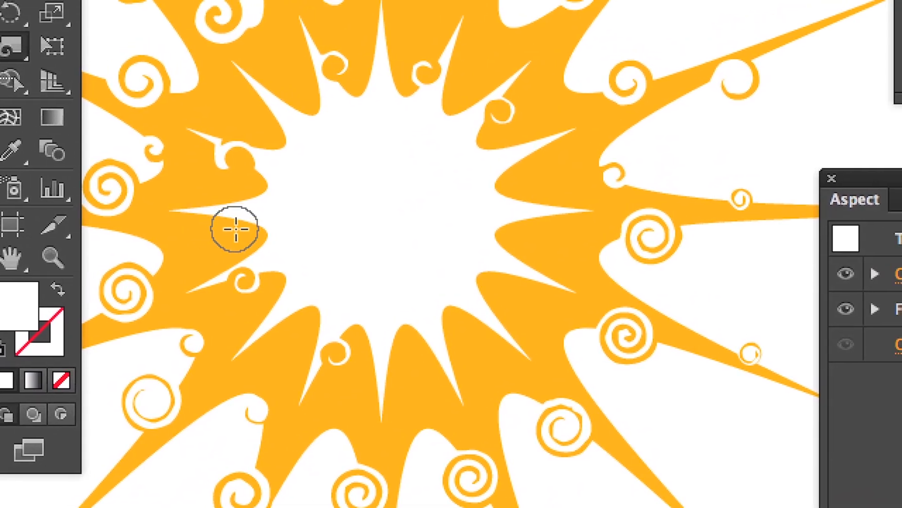
click(241, 215)
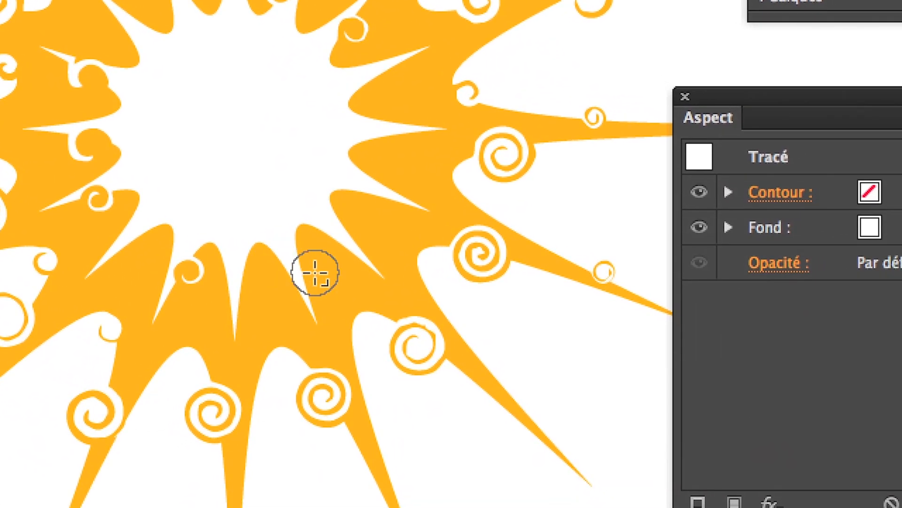
scroll(309, 273, up, 2)
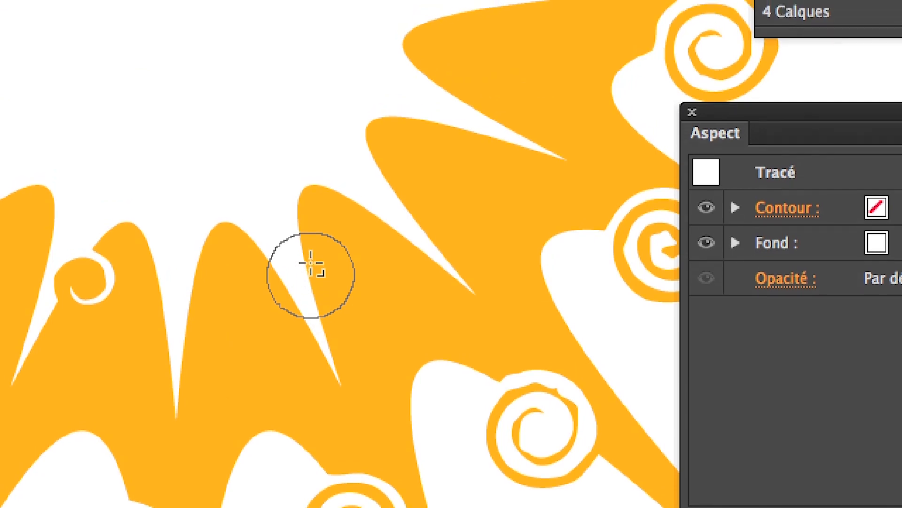
drag(310, 264, 307, 266)
click(315, 243)
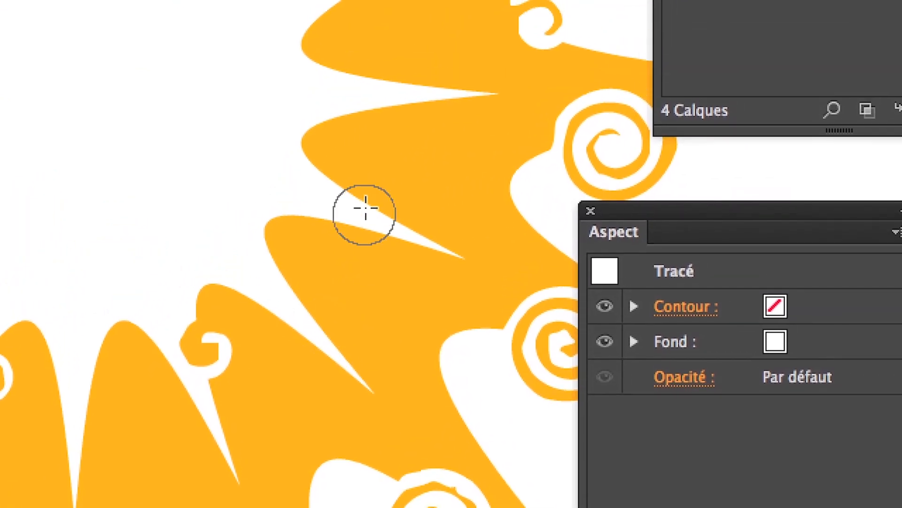
click(340, 174)
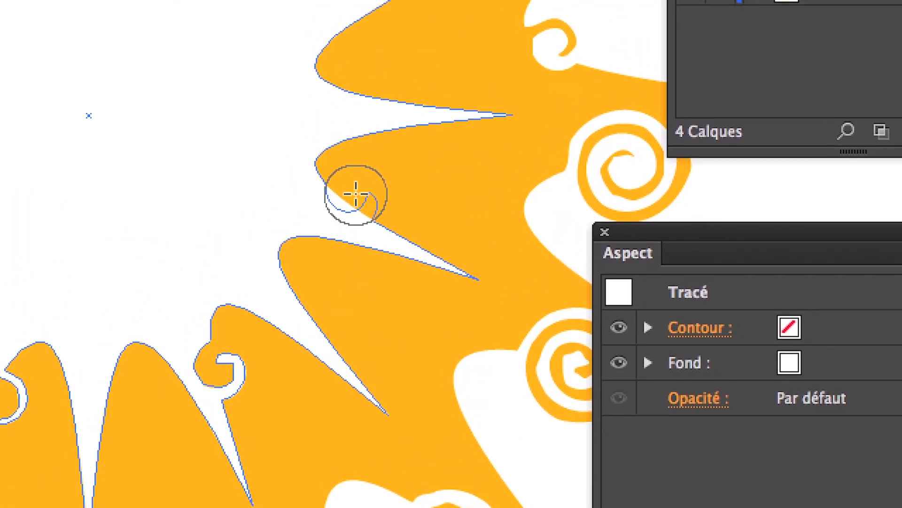
scroll(356, 196, down, 2)
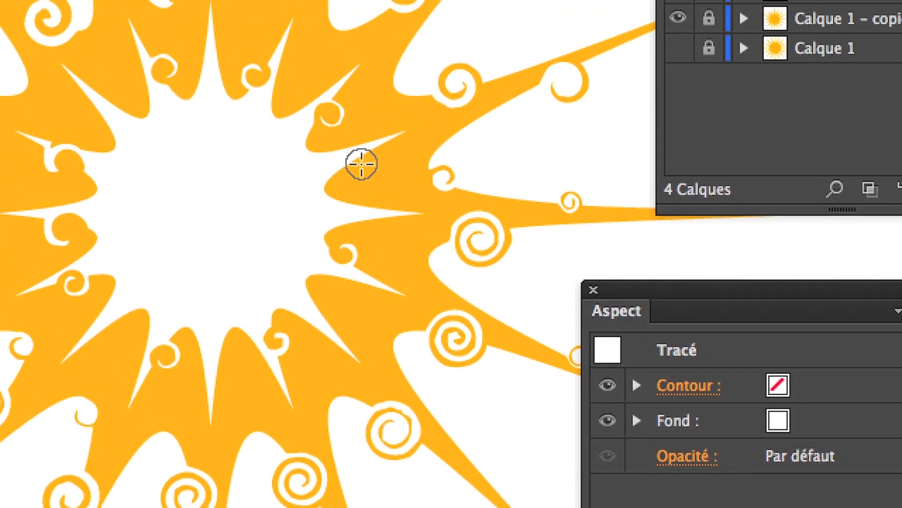
click(361, 164)
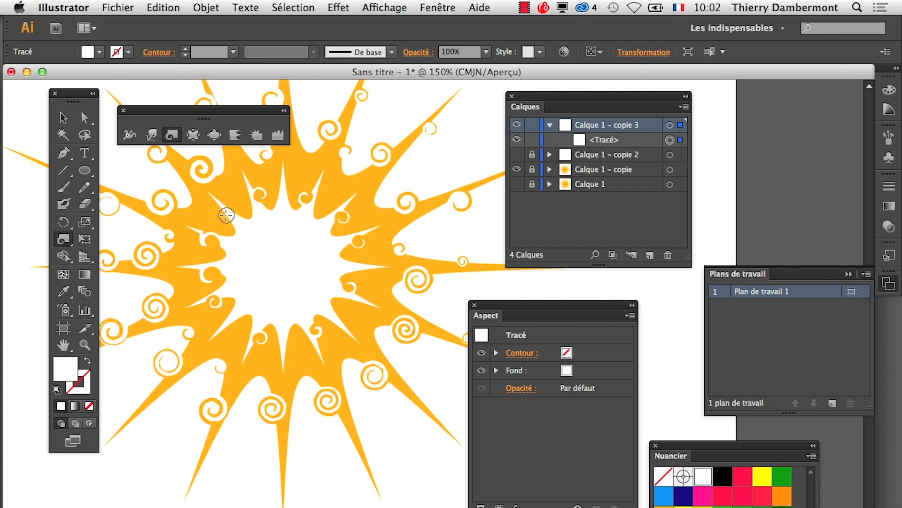
Add further small twirls around the white star's inner edges at its upper left, lower right, upper right and lower left
click(226, 214)
click(332, 305)
click(318, 218)
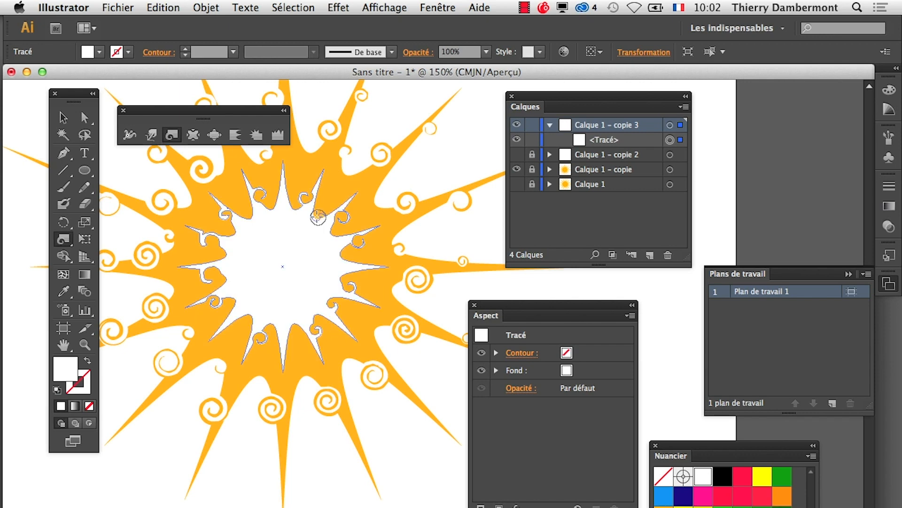
click(232, 237)
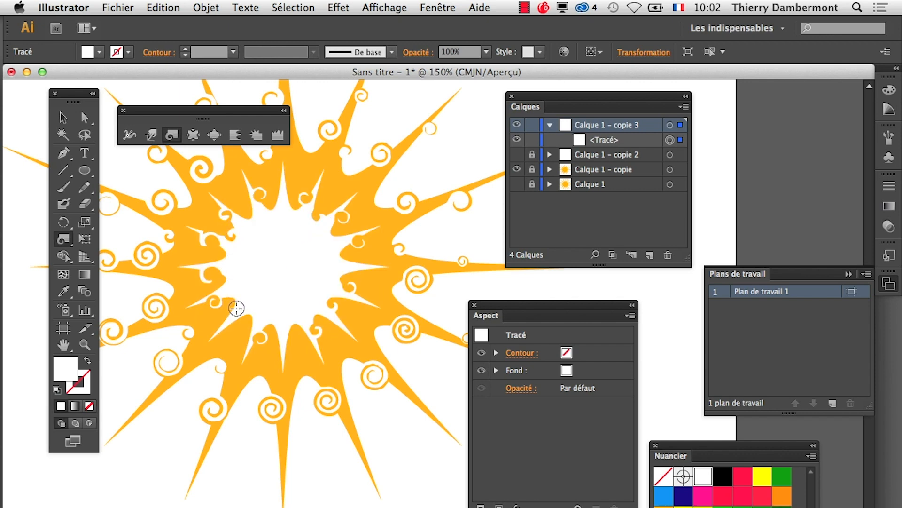
click(236, 308)
Show the selection edges again and enlarge the twirled white star about its centre by about a third with the Transformation manuelle tool
click(395, 7)
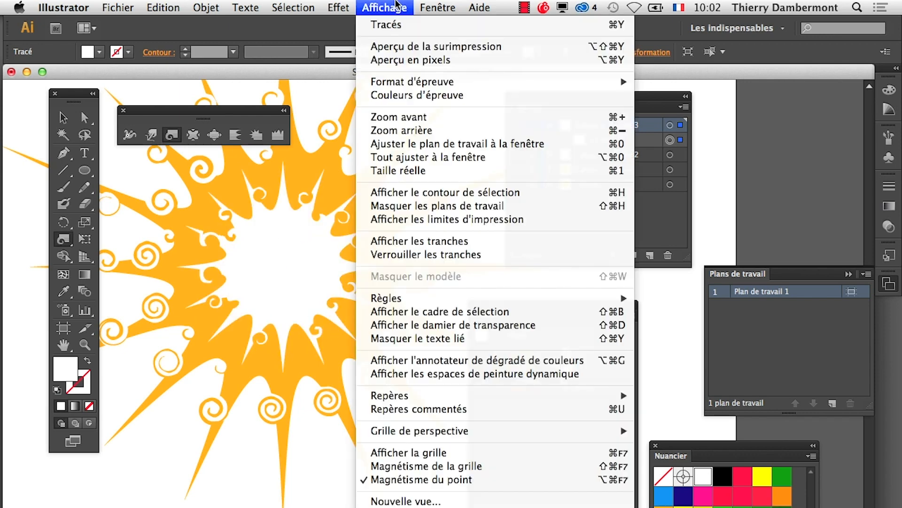
click(472, 193)
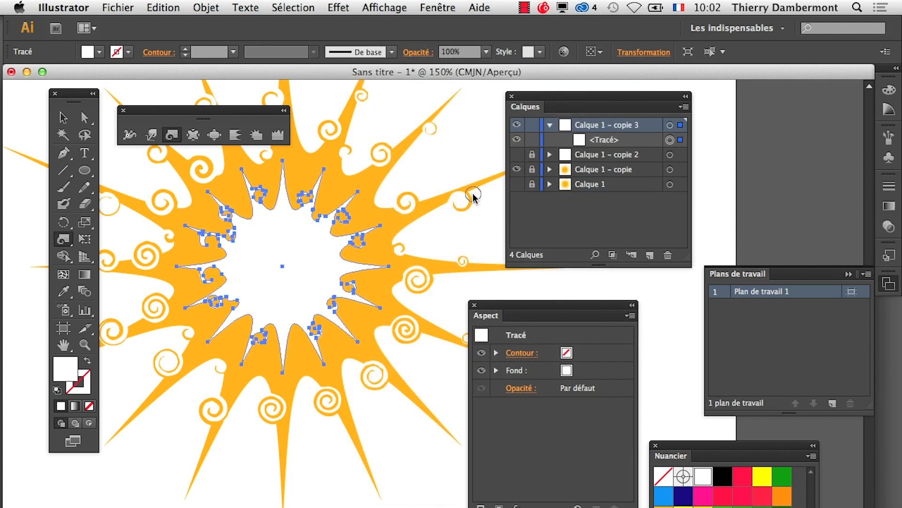
scroll(224, 253, down, 1)
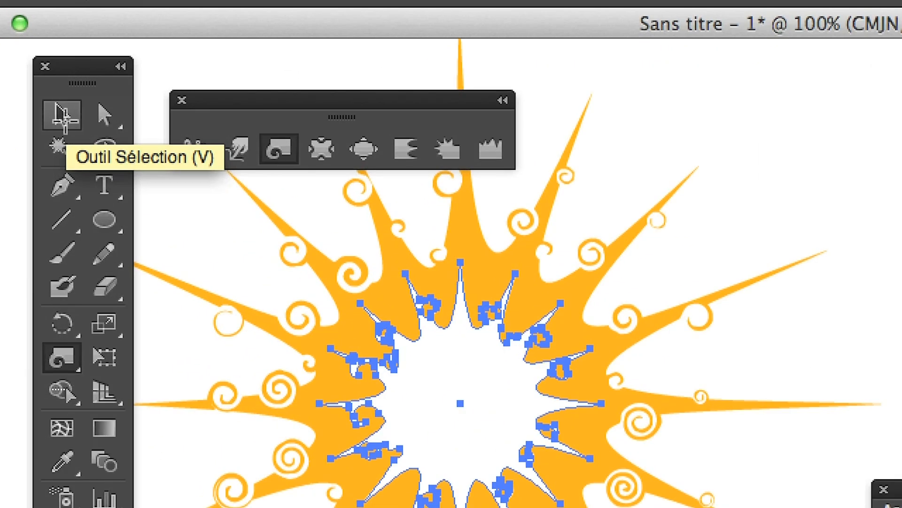
click(63, 116)
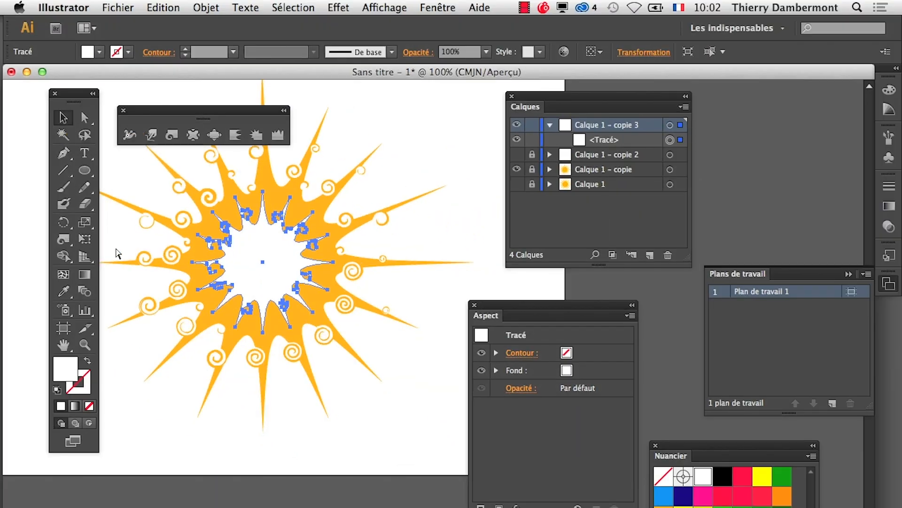
click(87, 240)
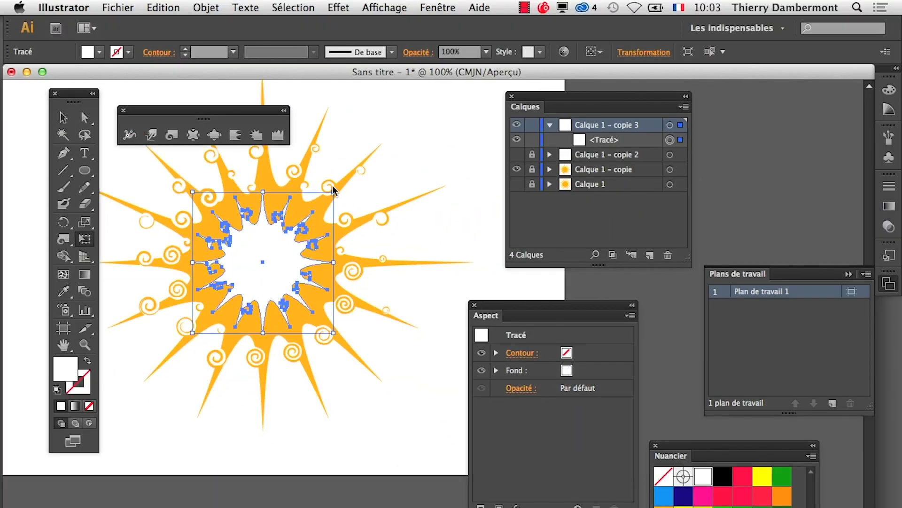
drag(333, 193, 355, 168)
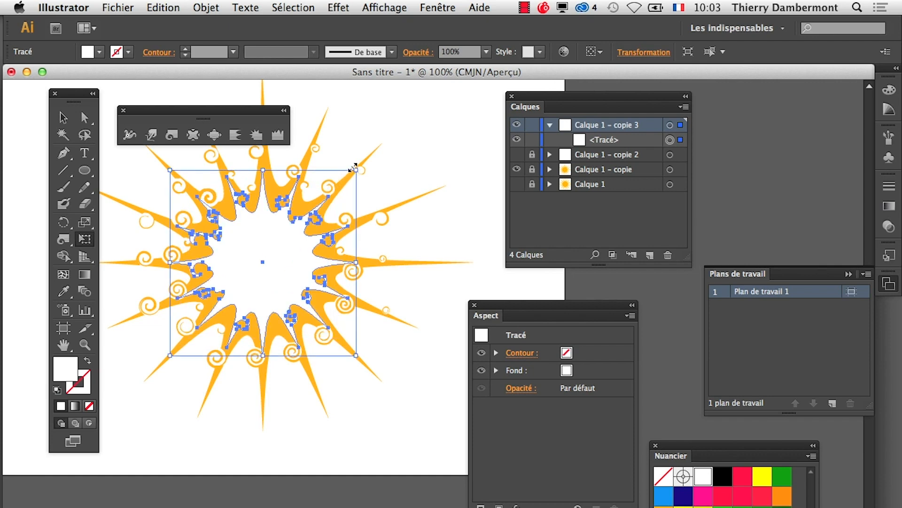
Hide the selection edges and scale the white star down slightly about its centre, keeping its proportions
click(371, 5)
click(443, 192)
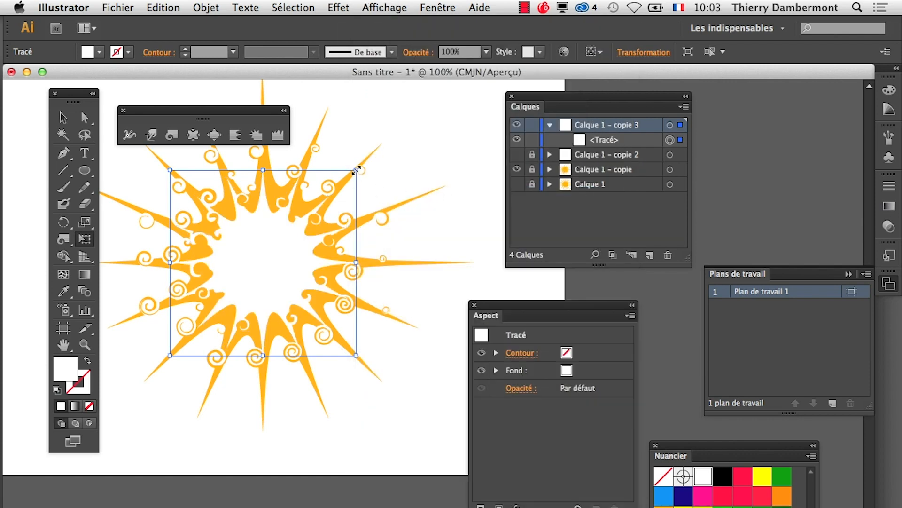
mouse_move(356, 170)
mouse_down()
mouse_move(296, 240)
mouse_move(353, 181)
mouse_up()
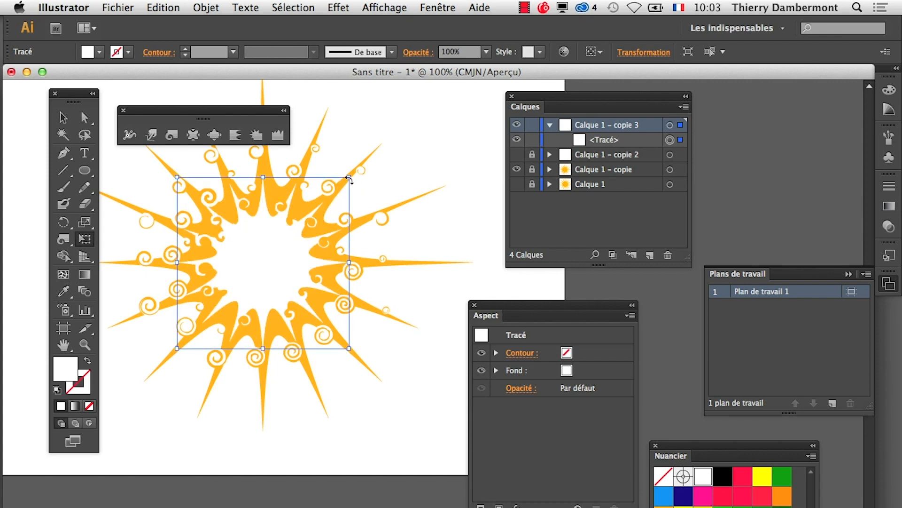
Enlarge the white star about its centre by roughly a third, and scale it back to just above its starting size
drag(349, 179, 375, 150)
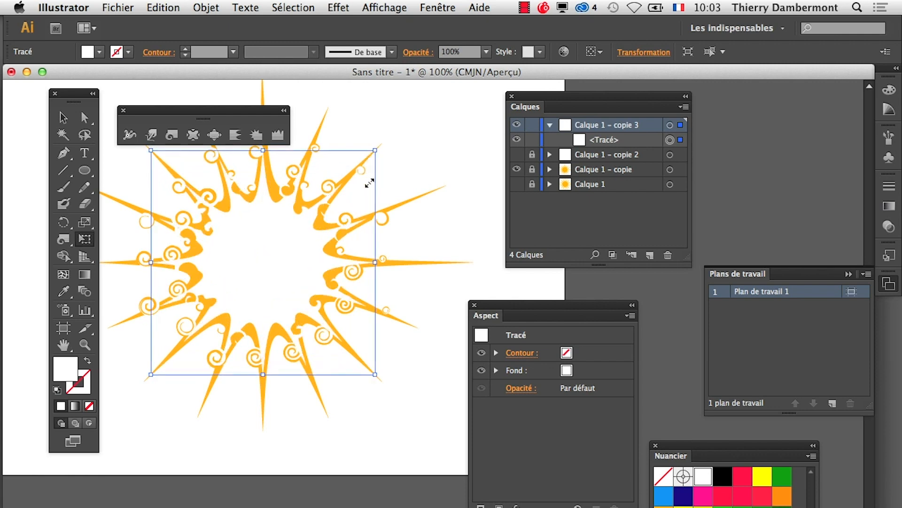
key(super+plus)
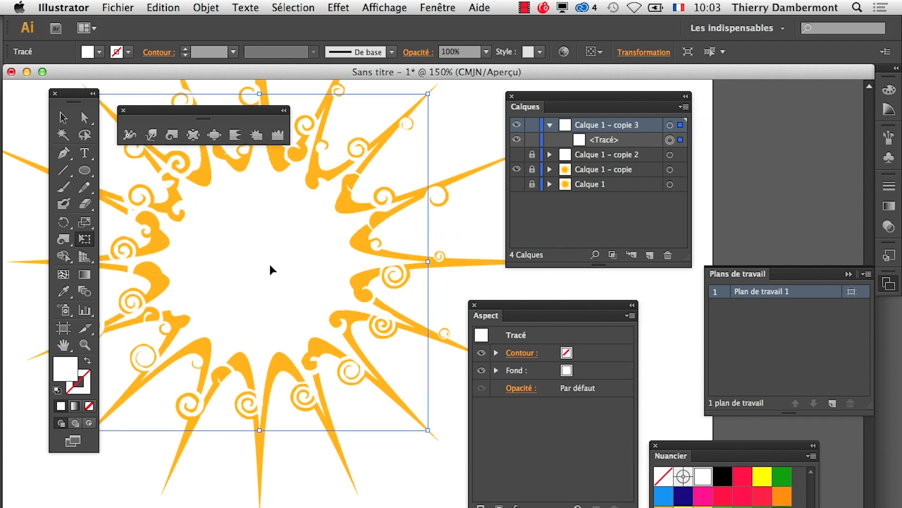
key(super+minus)
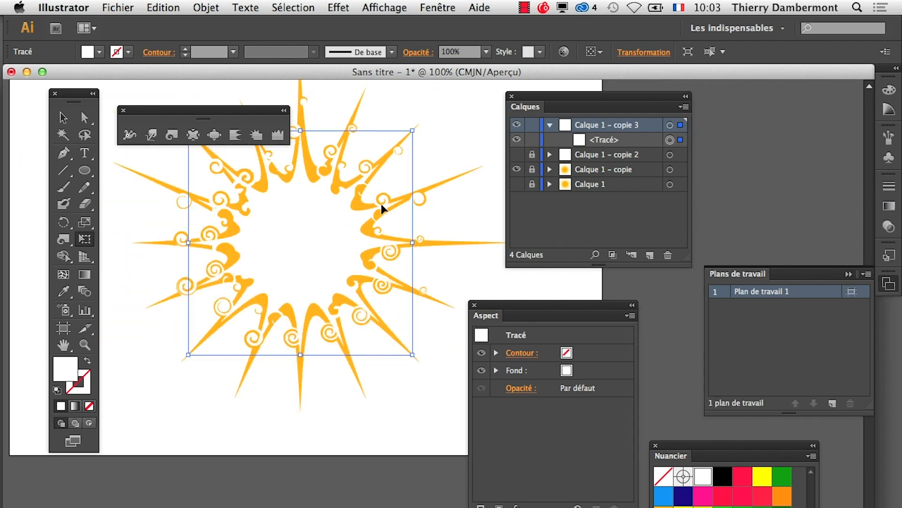
drag(411, 133, 390, 152)
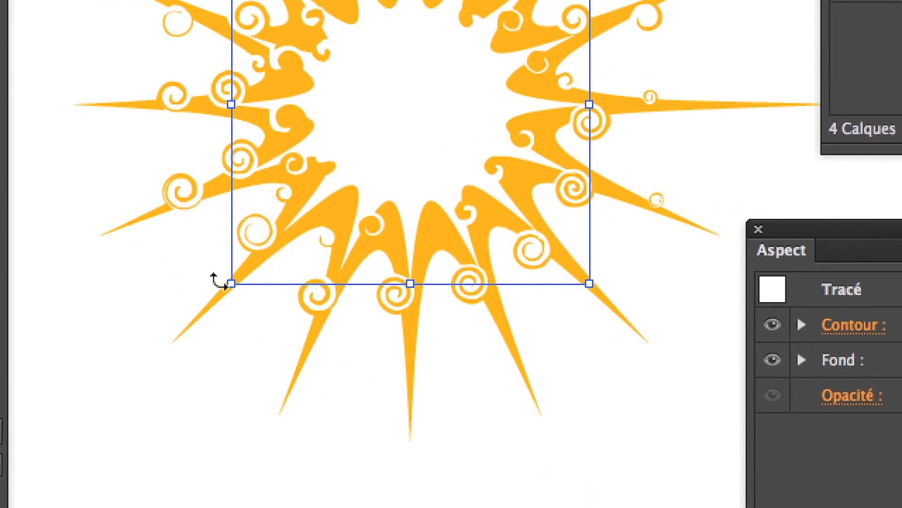
Rotate the white star about its centre in two freehand passes until its twirls sit well between the sun's rays, and deselect it
drag(212, 277, 260, 300)
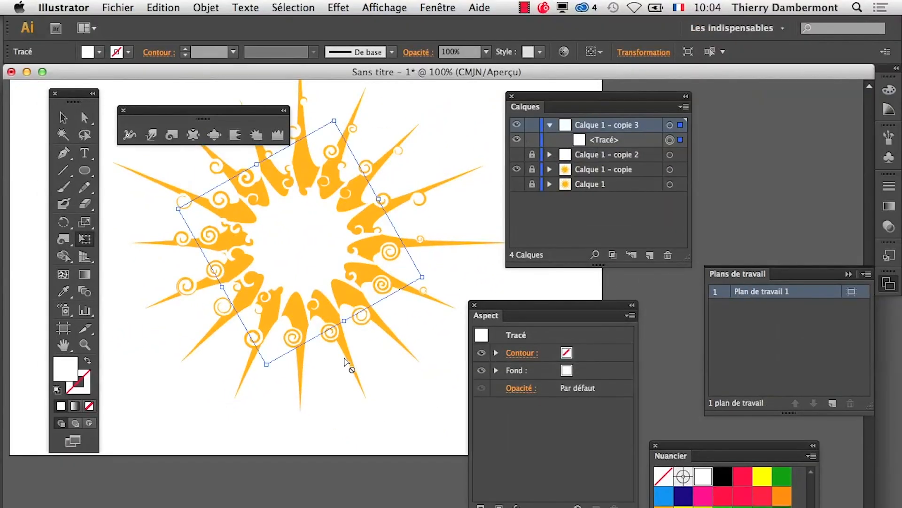
drag(345, 362, 409, 347)
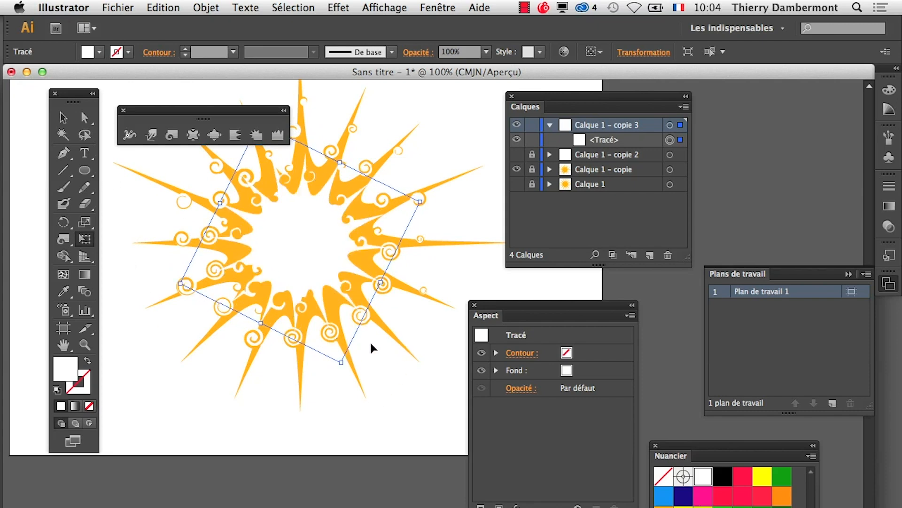
click(66, 119)
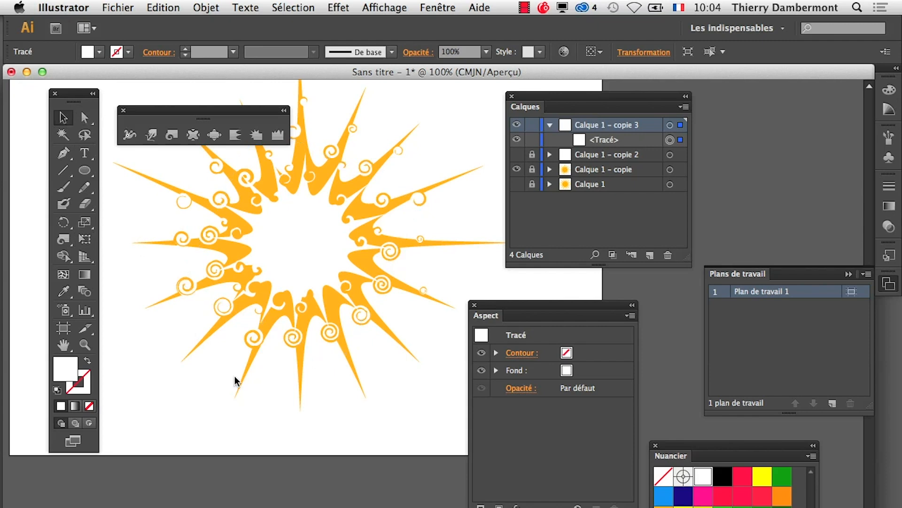
click(231, 410)
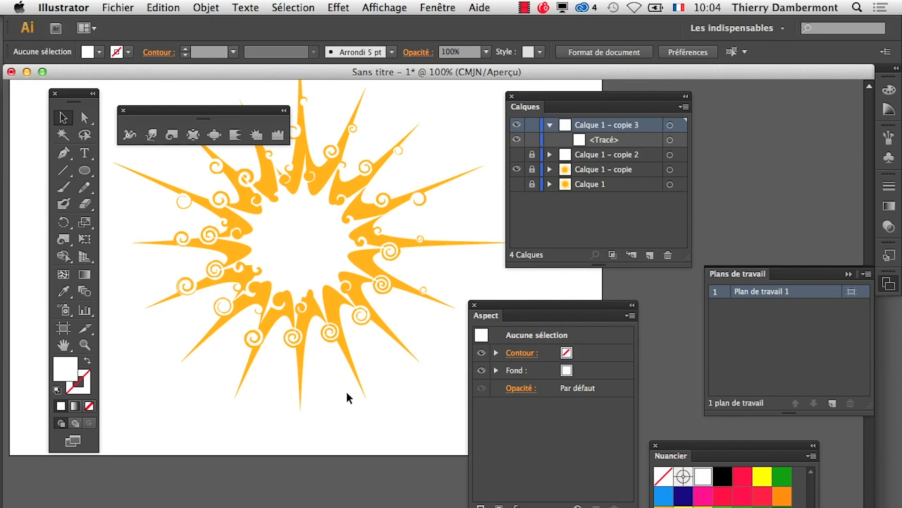
Start saving the document under a new name and create the folder "mercredi 18 septembre 2013" on the Bureau for it
click(120, 8)
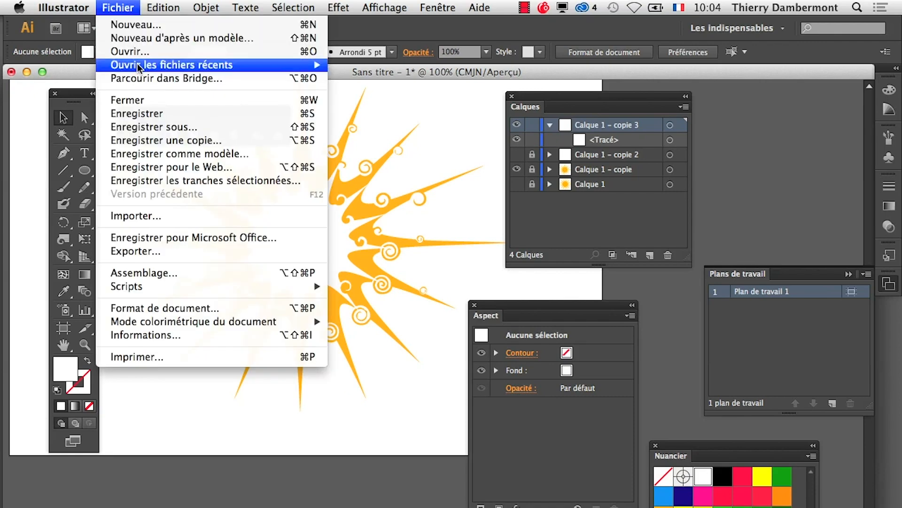
click(156, 125)
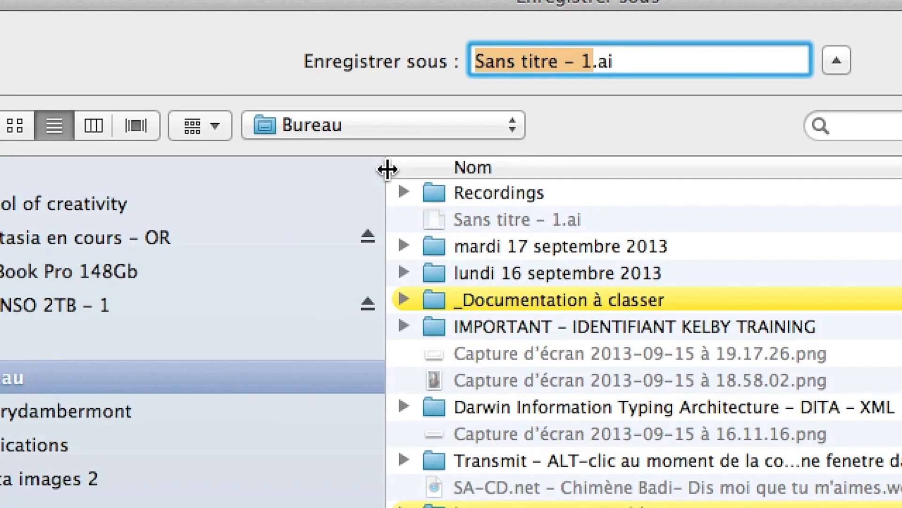
click(257, 387)
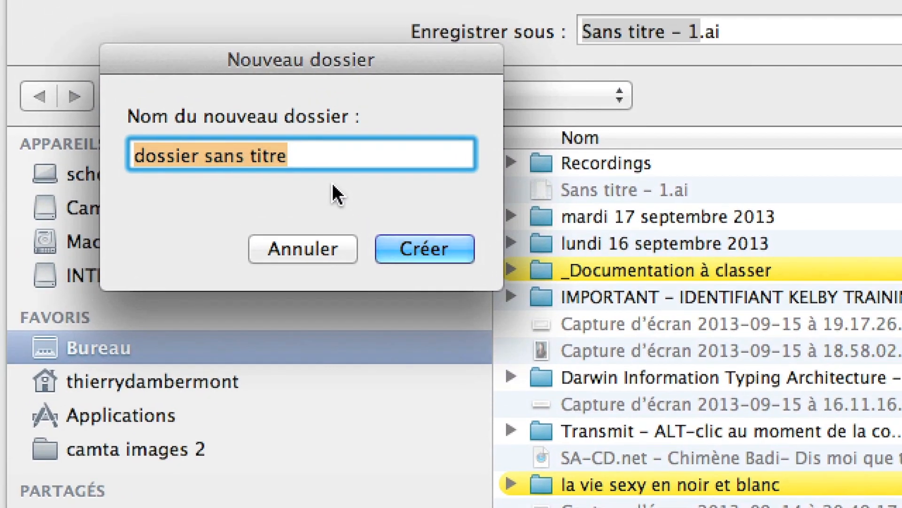
text(mercredi )
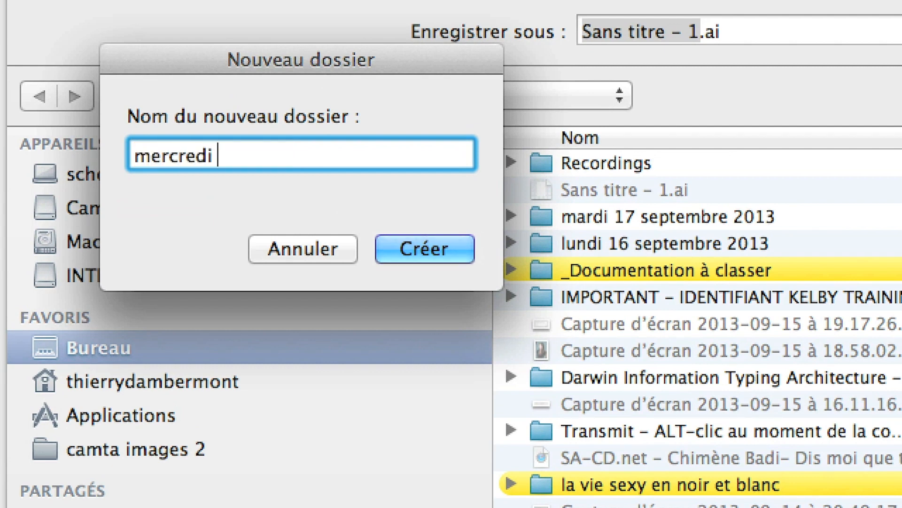
text(18 septem)
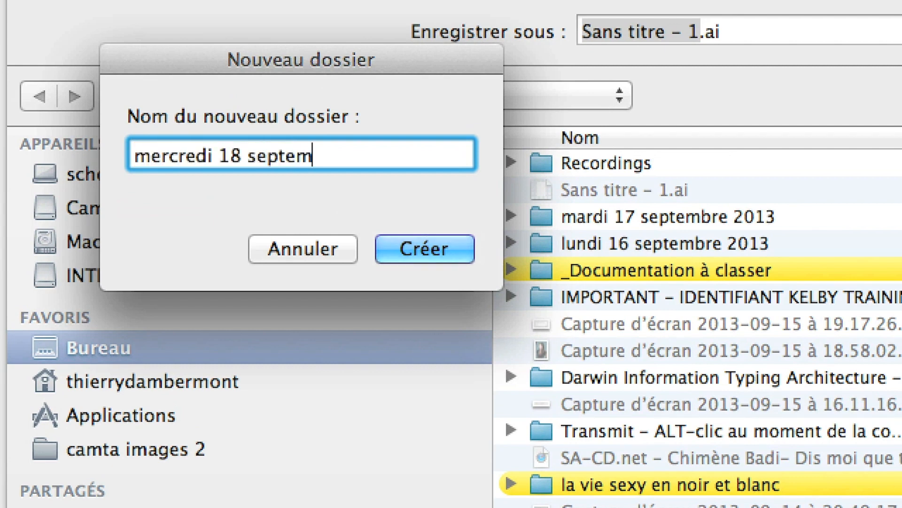
text(bre 201)
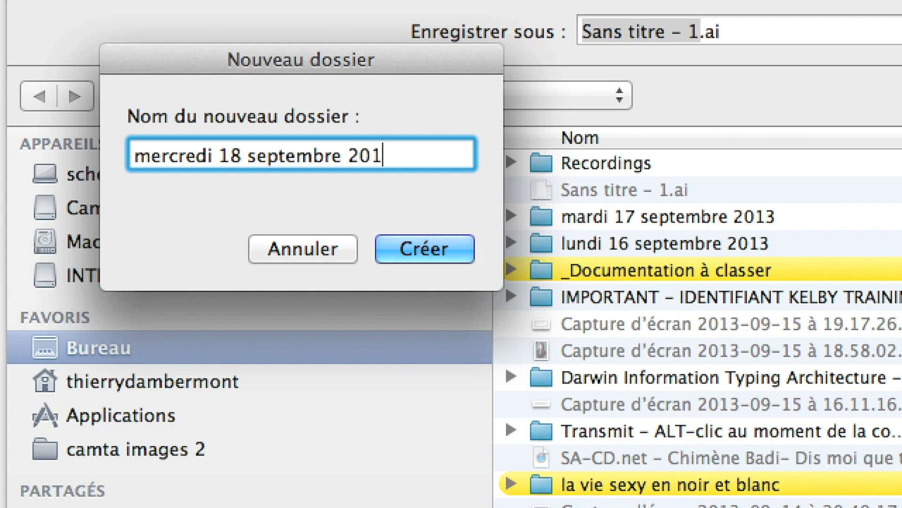
text(3)
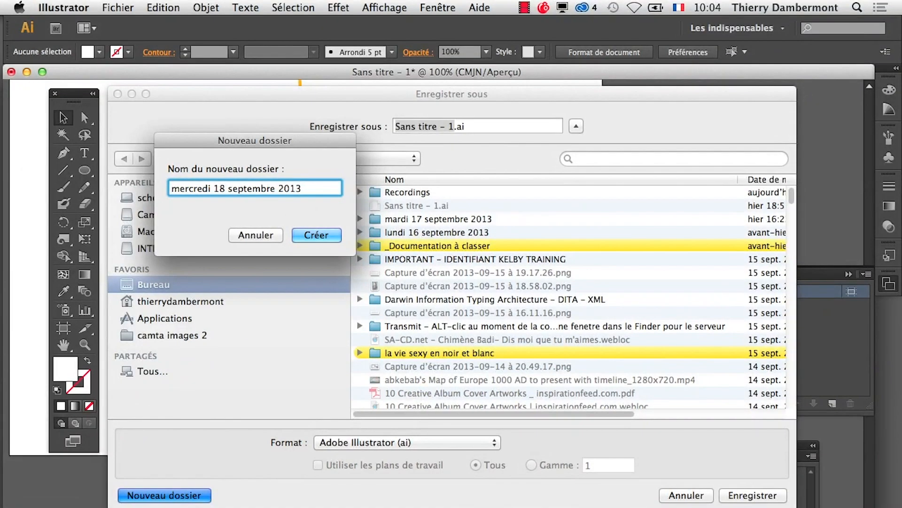
key(Return)
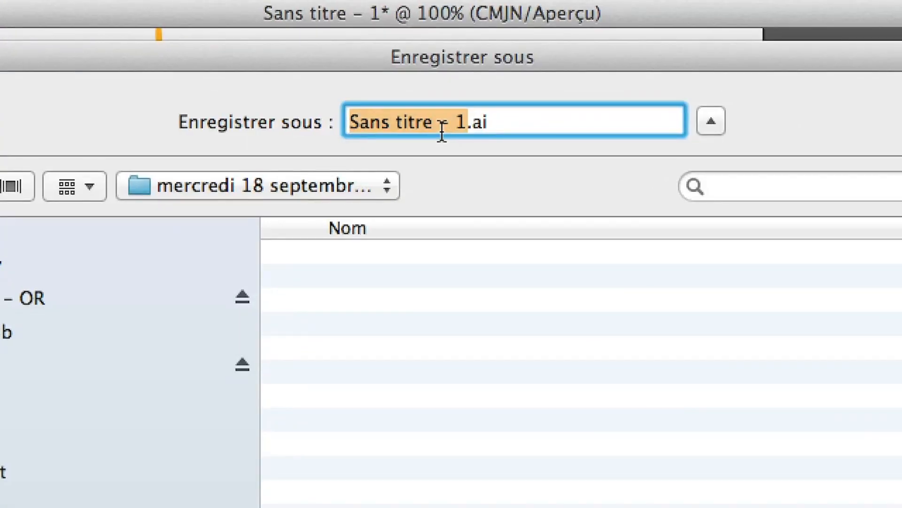
Save the drawing as "soleil à tourbillons – 01.ai" in Adobe Illustrator format with the default Illustrator CS6 options
text(solei)
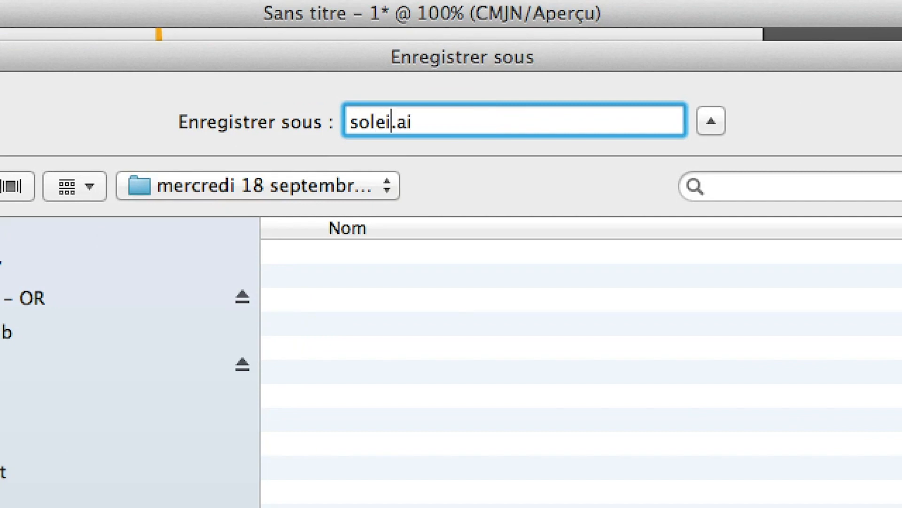
text(l à to)
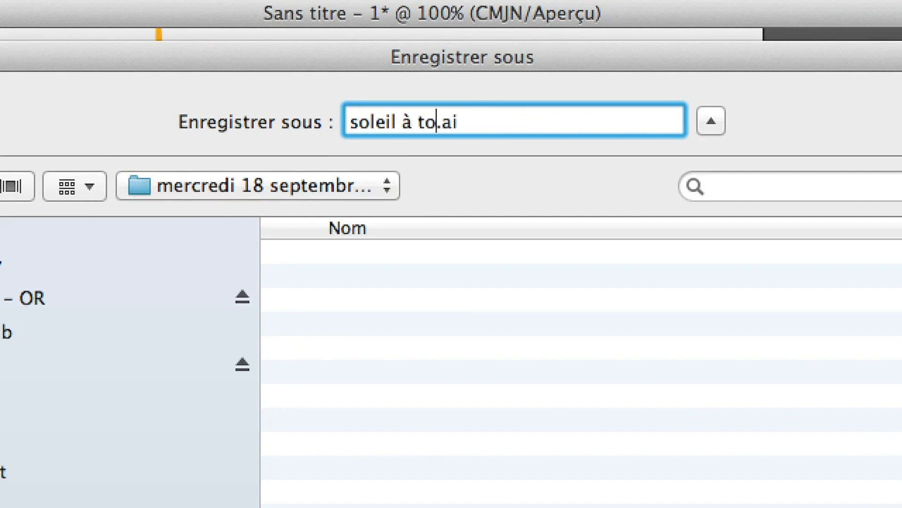
text(urbillons)
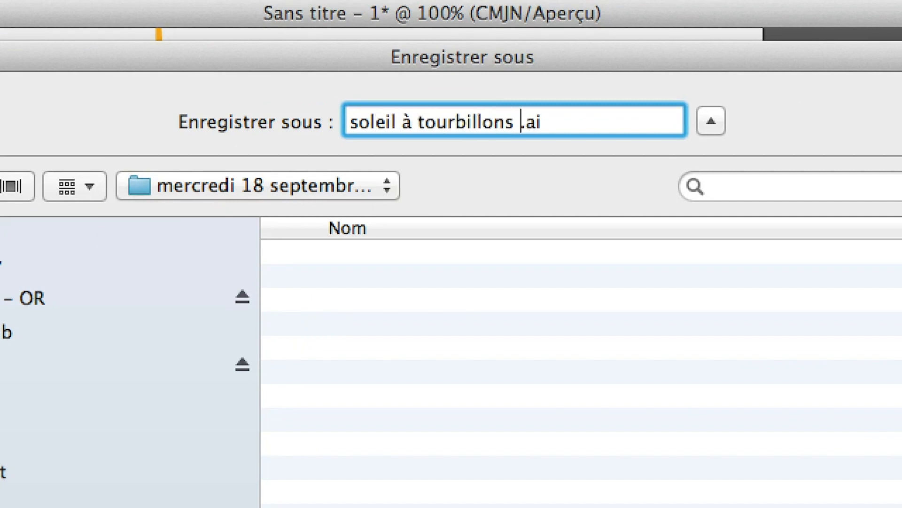
text( – 01)
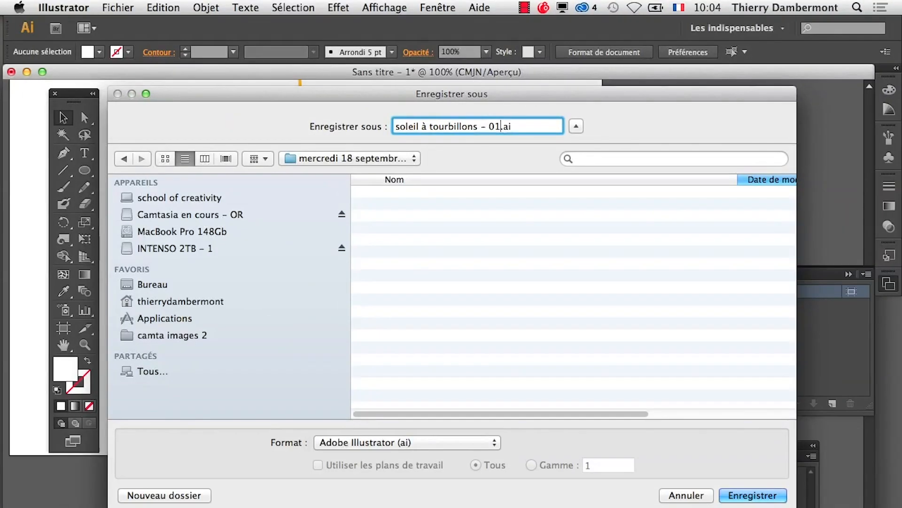
click(771, 498)
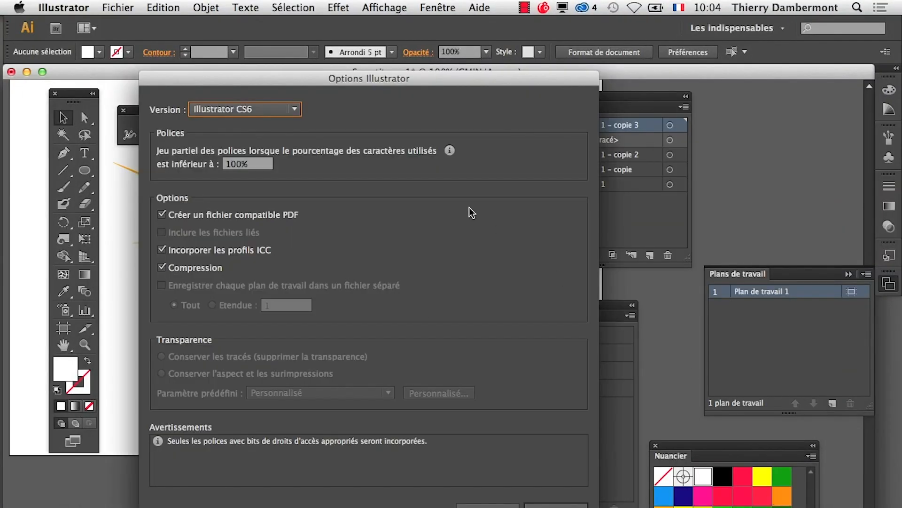
click(569, 506)
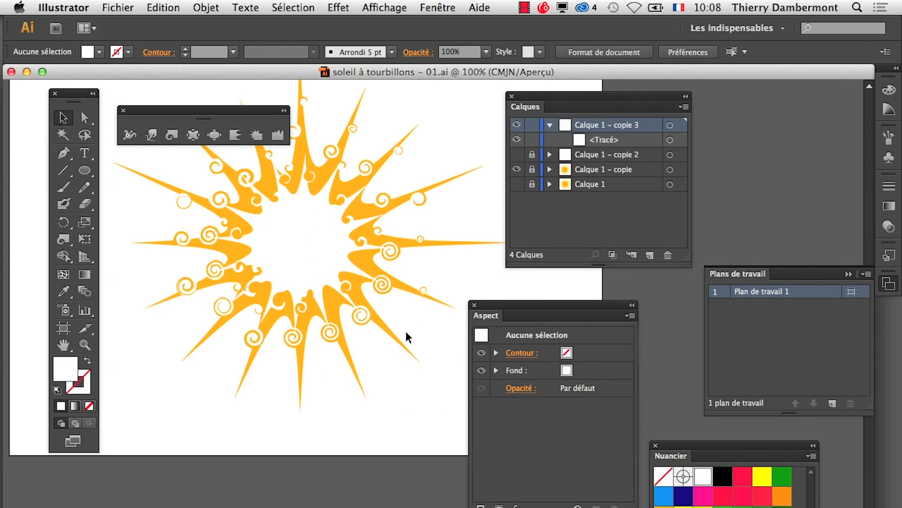
Switch to Adobe Photoshop CS6
click(70, 338)
drag(308, 329, 322, 426)
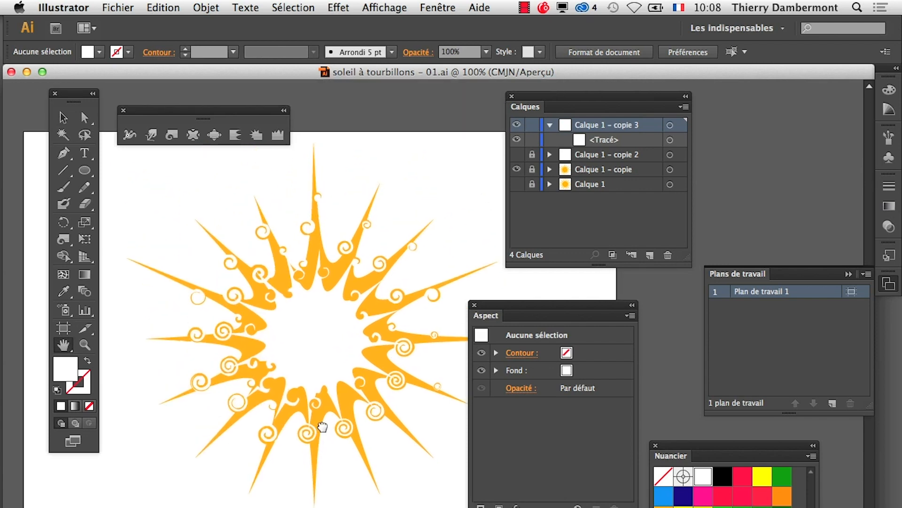
key(super+Tab)
key(super+Tab)
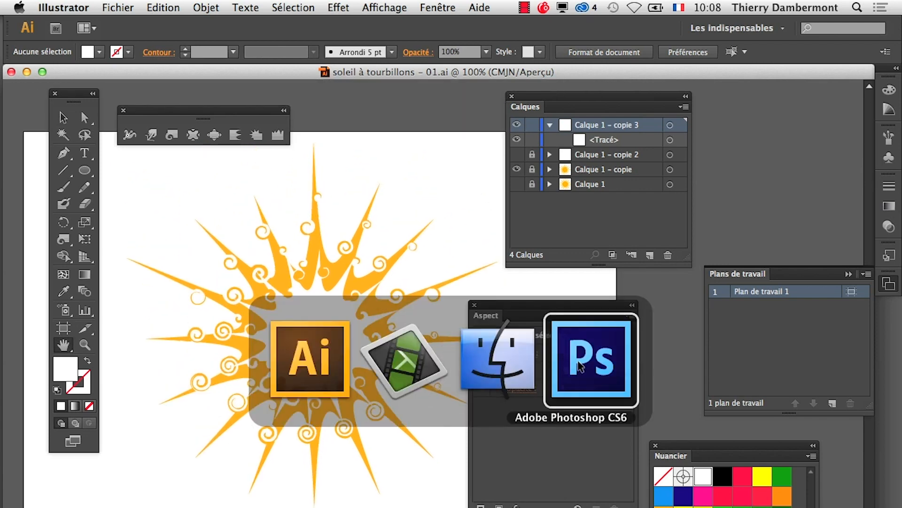
key(super+w)
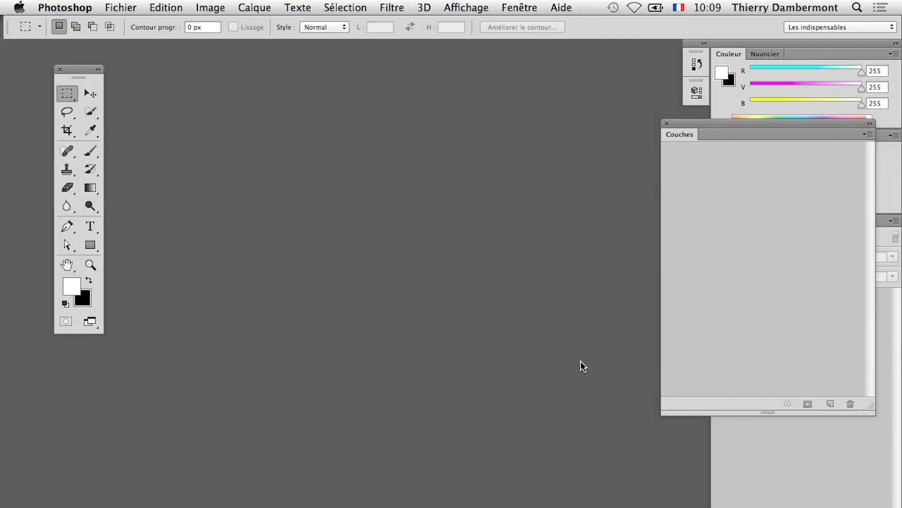
Reset the Les indispensables workspace and display the tools in two columns
click(841, 28)
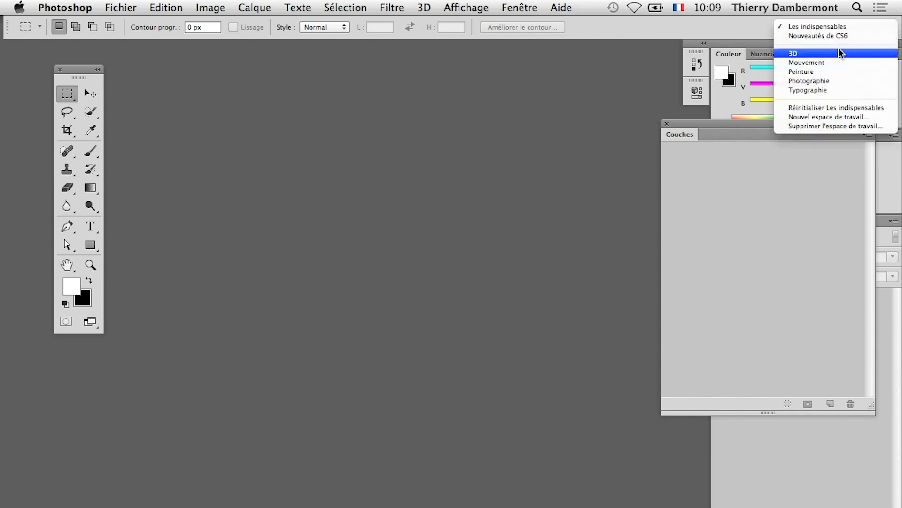
click(853, 108)
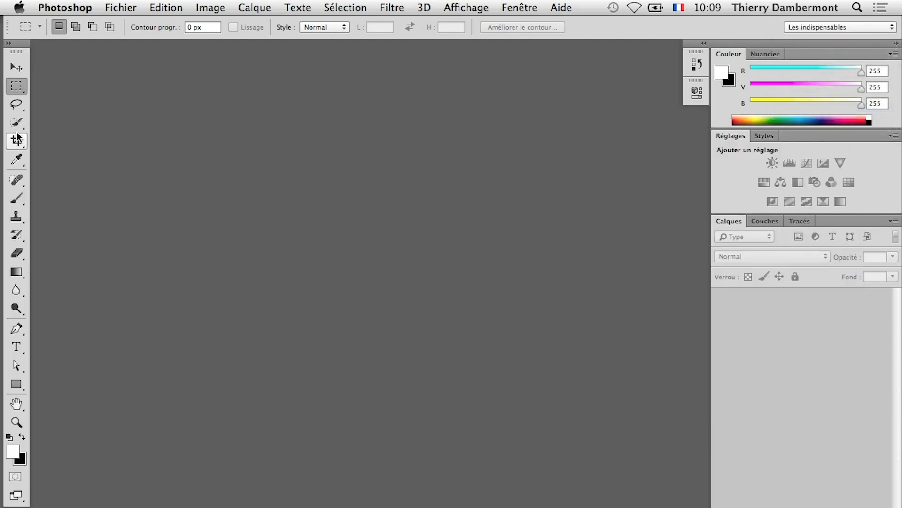
click(9, 44)
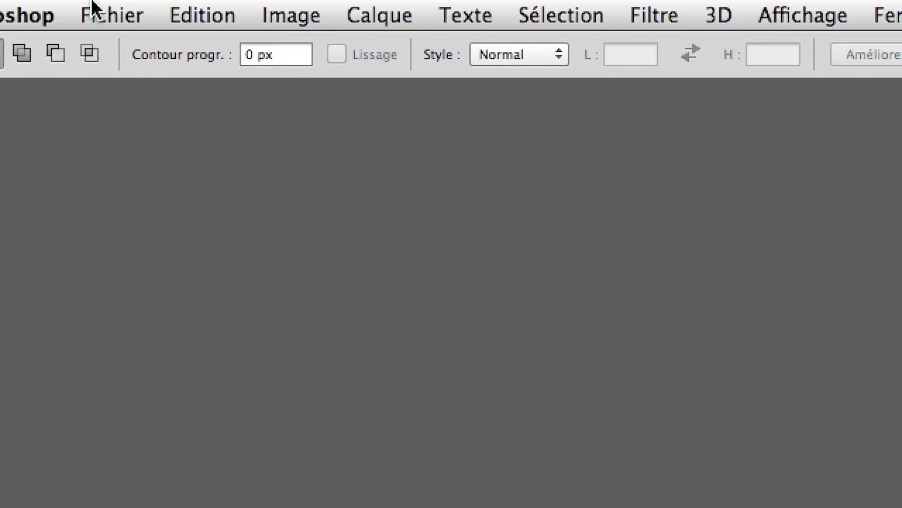
Create a new document 400 pixels wide and 400 pixels high
click(92, 4)
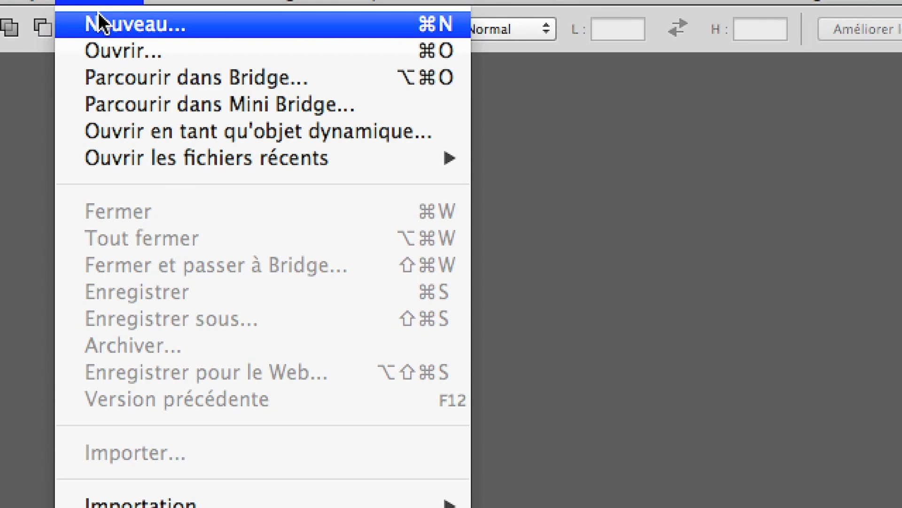
click(99, 14)
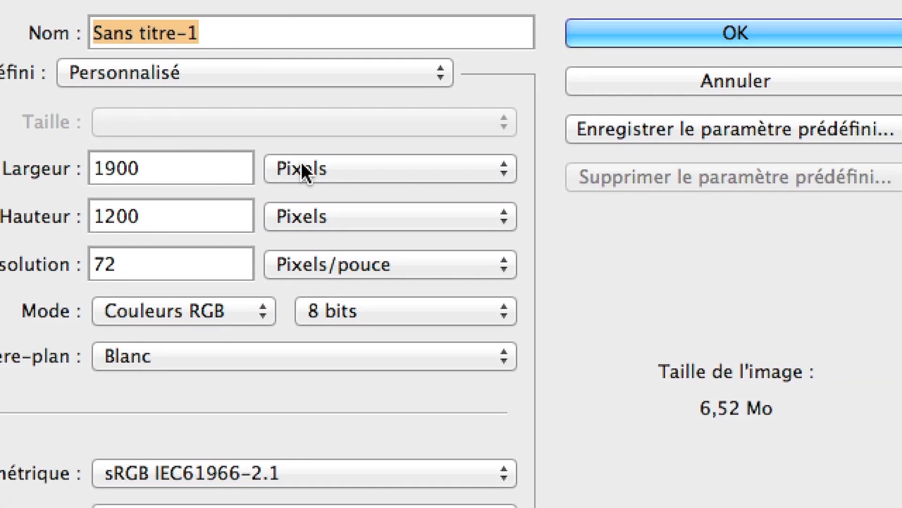
click(395, 159)
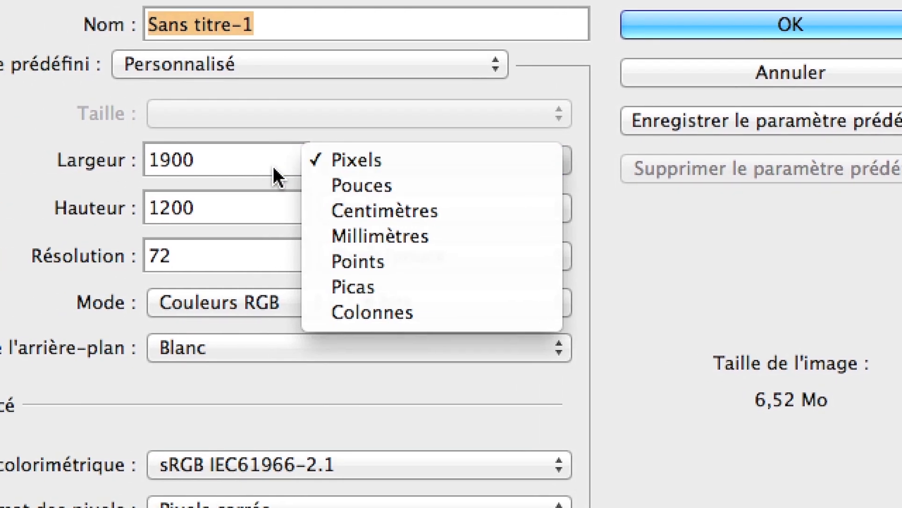
click(199, 168)
drag(163, 159, 1, 158)
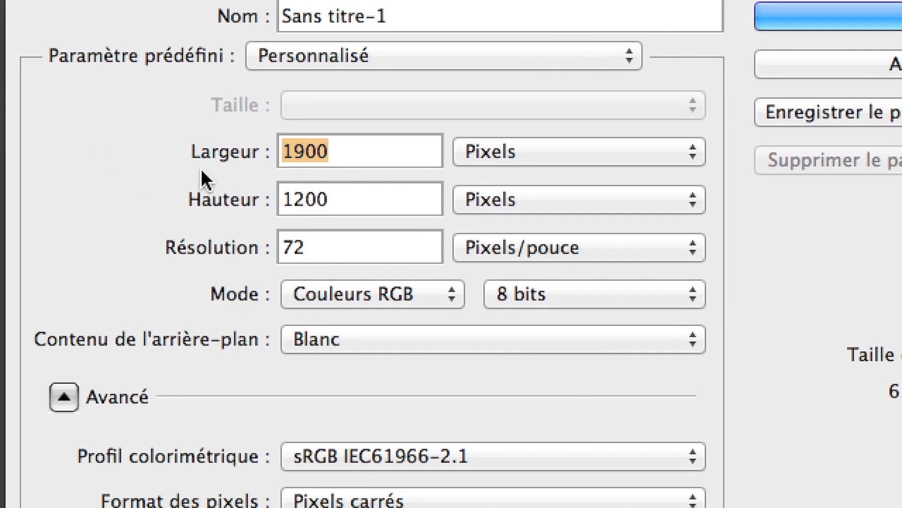
text(400)
key(Tab)
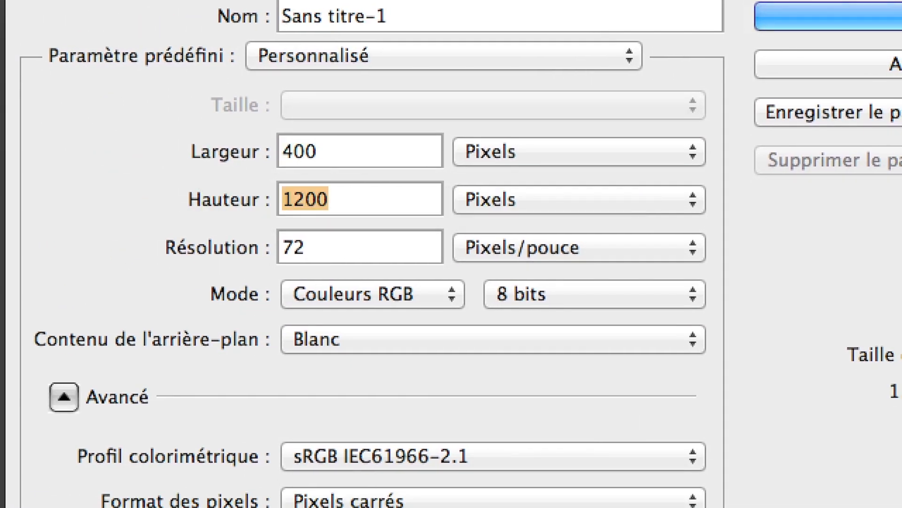
text(1)
key(BackSpace)
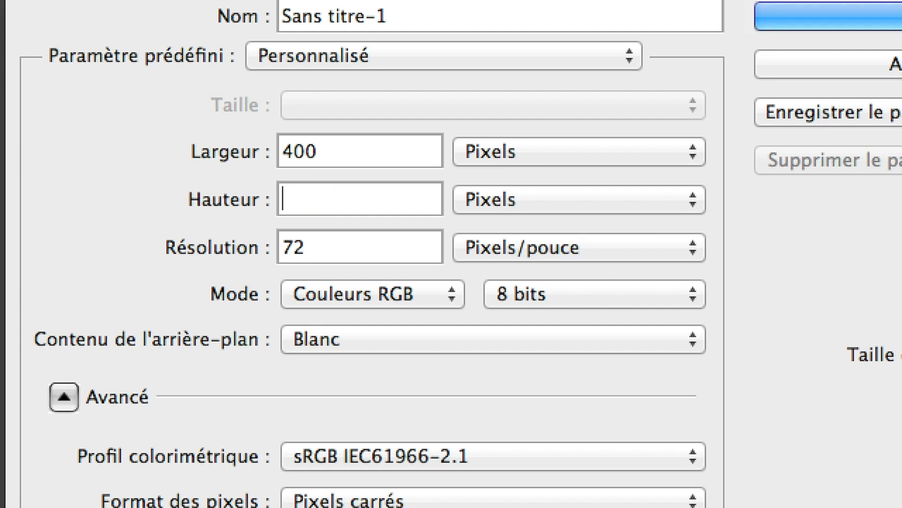
text(400)
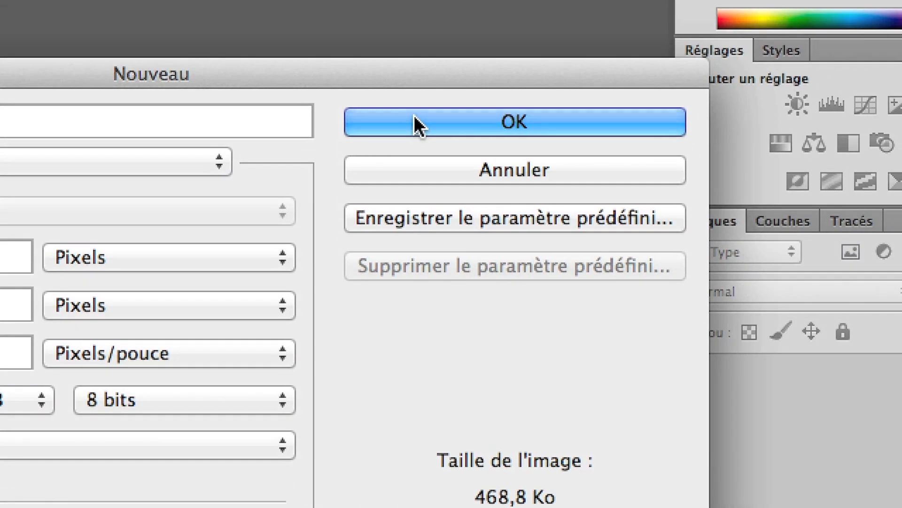
click(414, 118)
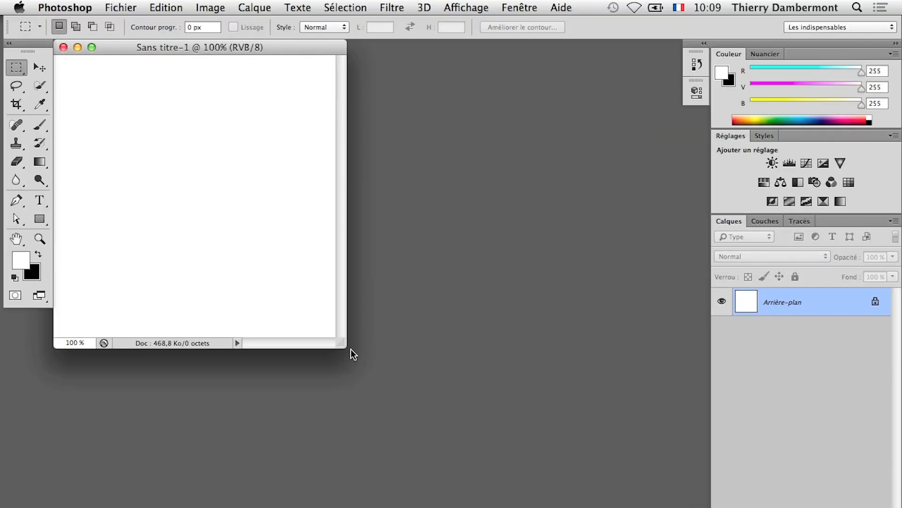
Display the blank document in full-screen mode with the menu bar and reposition its canvas in the work area
drag(341, 342, 533, 482)
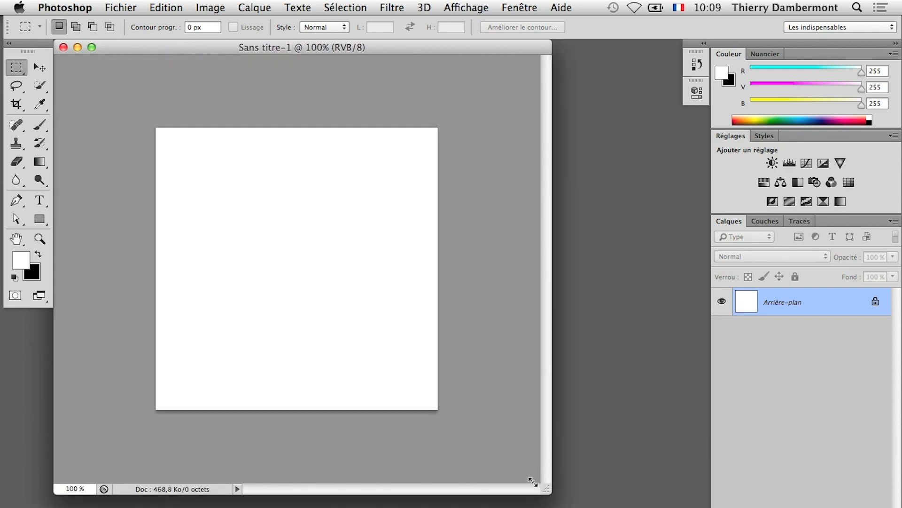
key(f)
drag(548, 413, 372, 343)
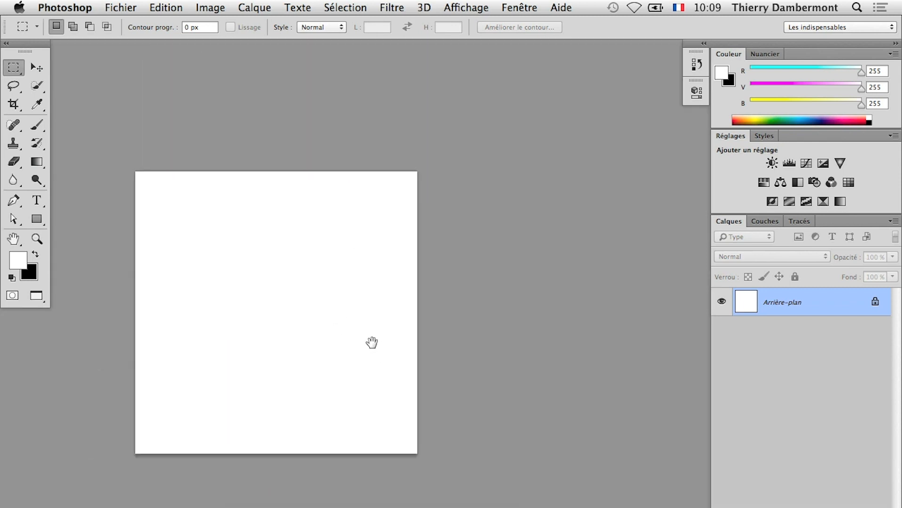
Import "soleil à tourbillons – 01.ai" from the Bureau folder "mercredi 18 septembre 2013" into the document, accepting the default import options
click(122, 4)
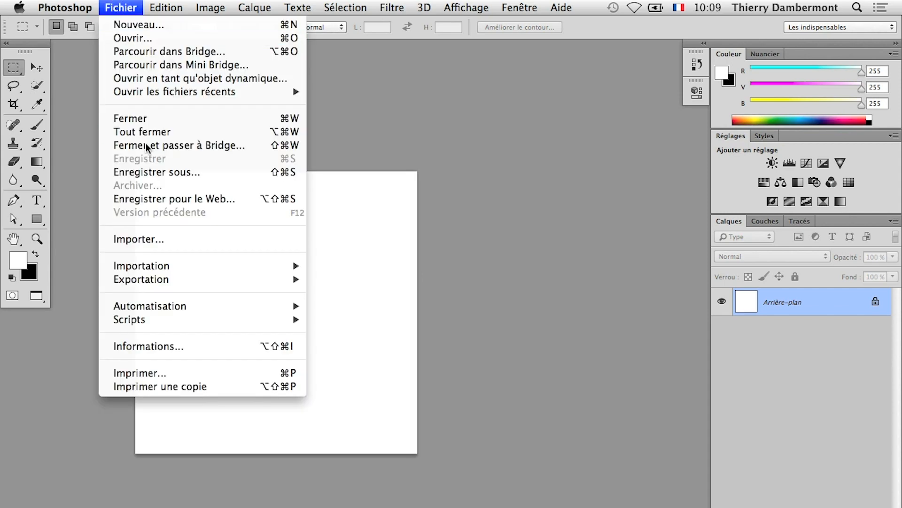
click(169, 240)
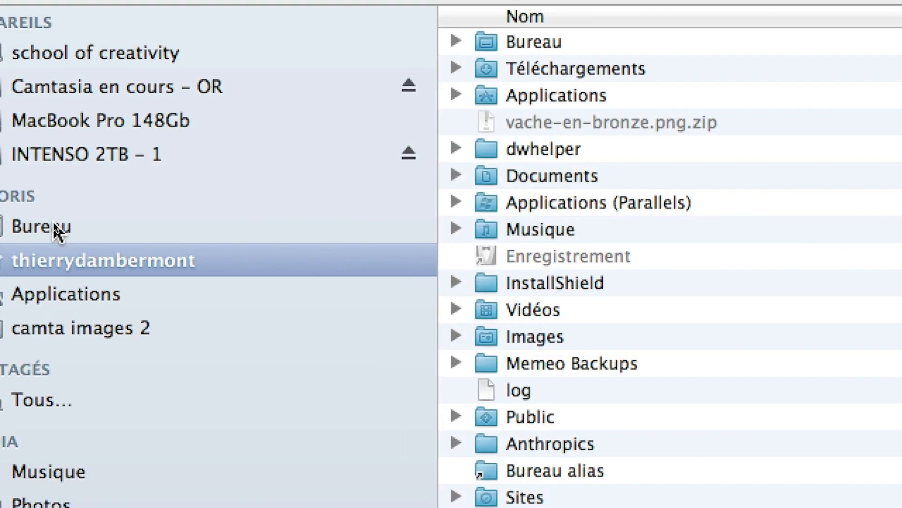
click(54, 225)
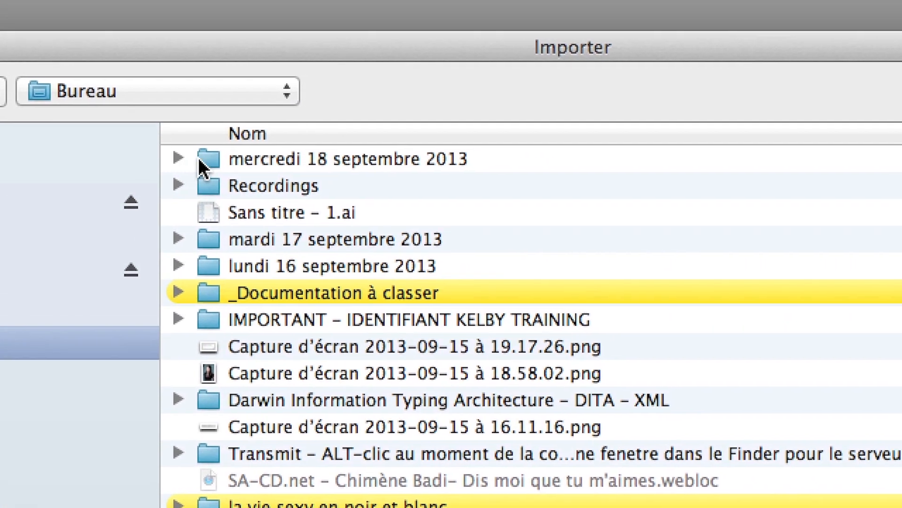
double_click(485, 42)
click(205, 159)
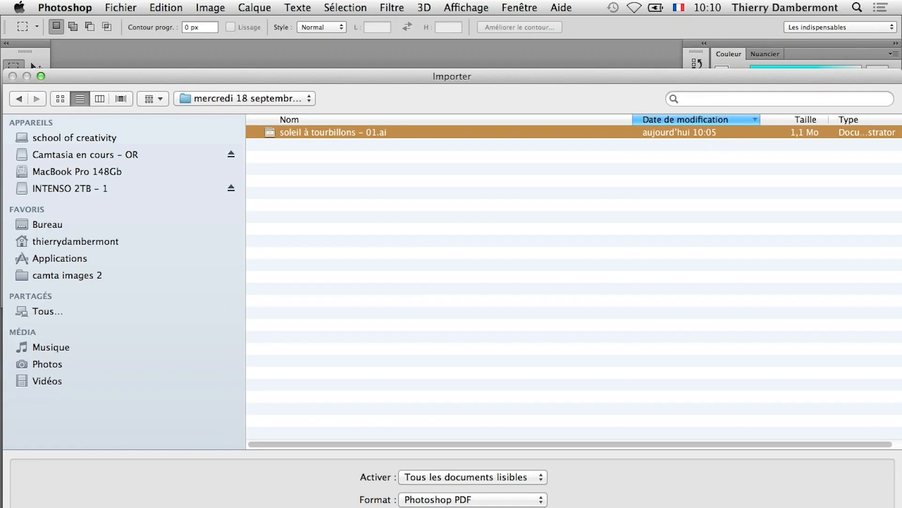
click(861, 507)
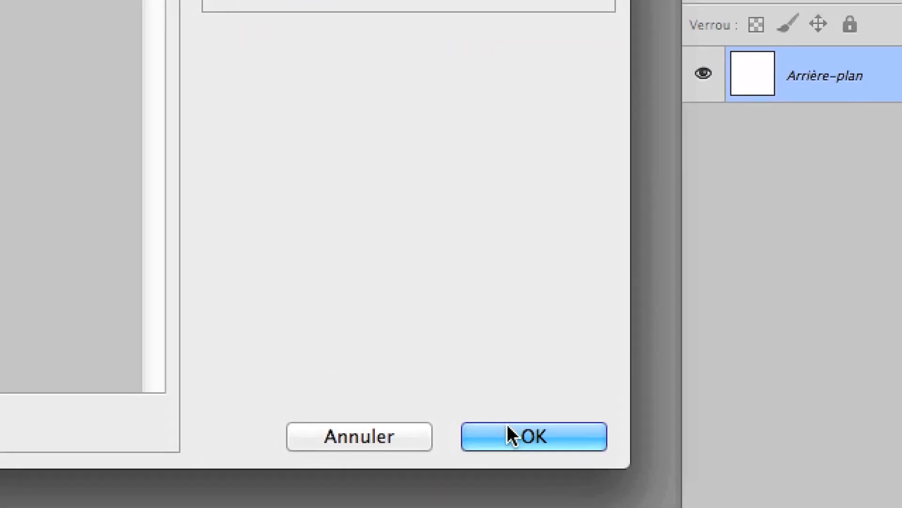
click(508, 429)
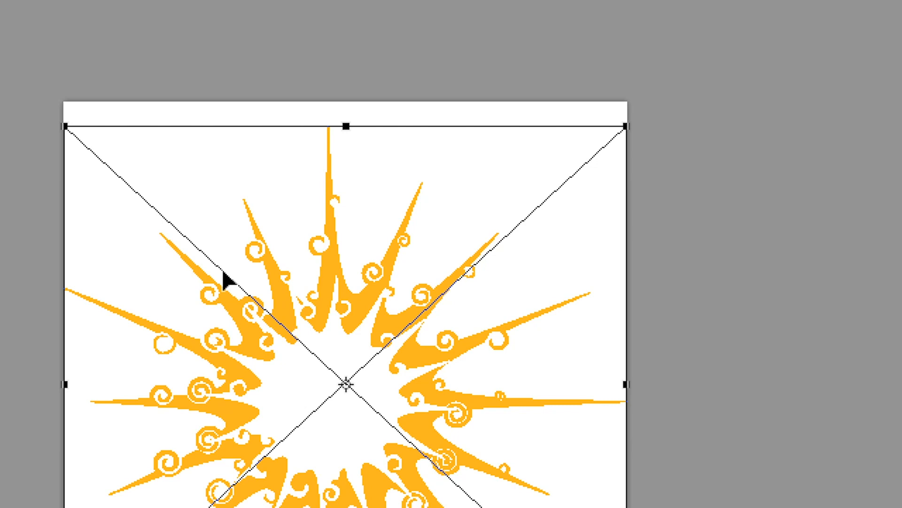
Commit the placed sun artwork on the canvas and examine its pixelated curls up close
key(Return)
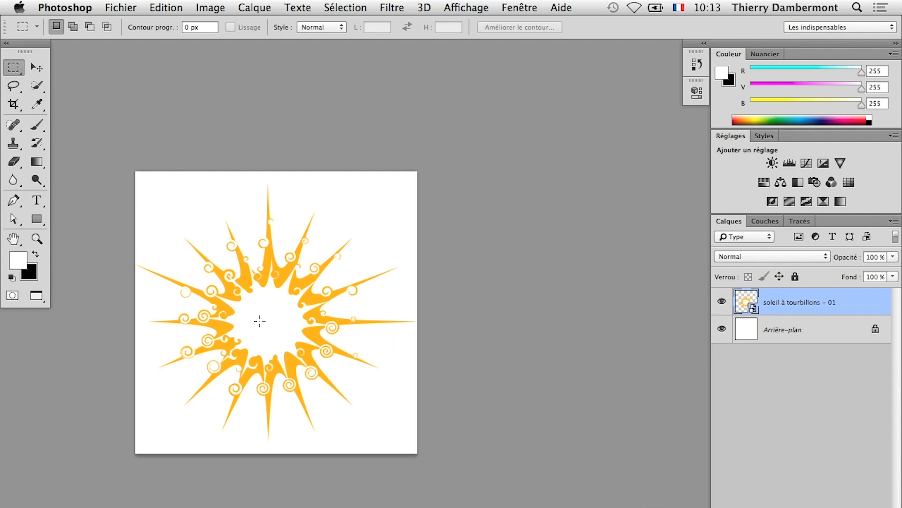
scroll(259, 321, up, 10)
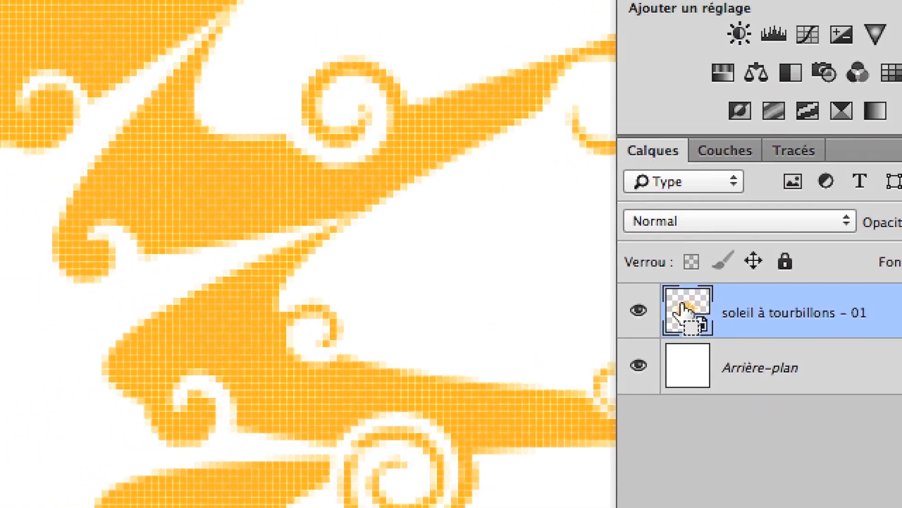
drag(588, 343, 581, 373)
mouse_move(684, 317)
mouse_down()
mouse_move(705, 319)
mouse_move(692, 304)
mouse_move(710, 321)
mouse_move(683, 320)
mouse_up()
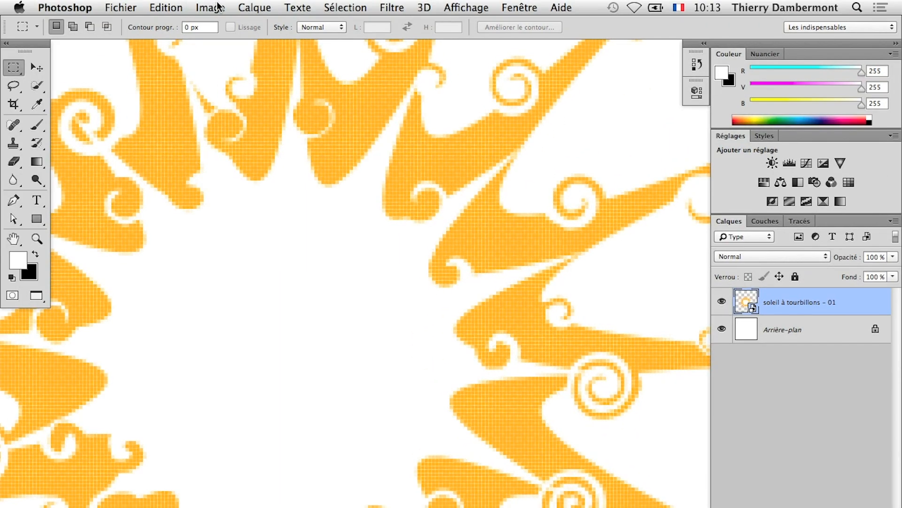
Open the image size settings (Taille de l'image) and move the dialog clear of the artwork
click(219, 7)
click(249, 128)
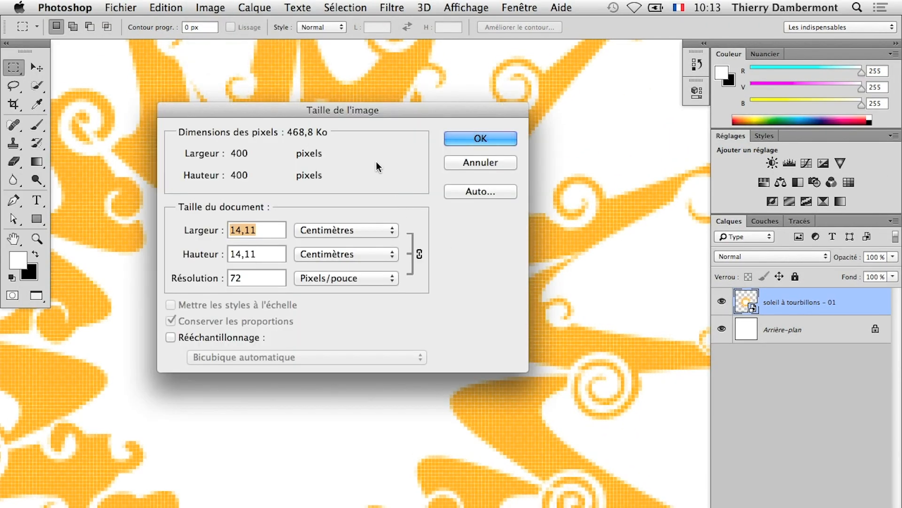
drag(351, 110, 617, 245)
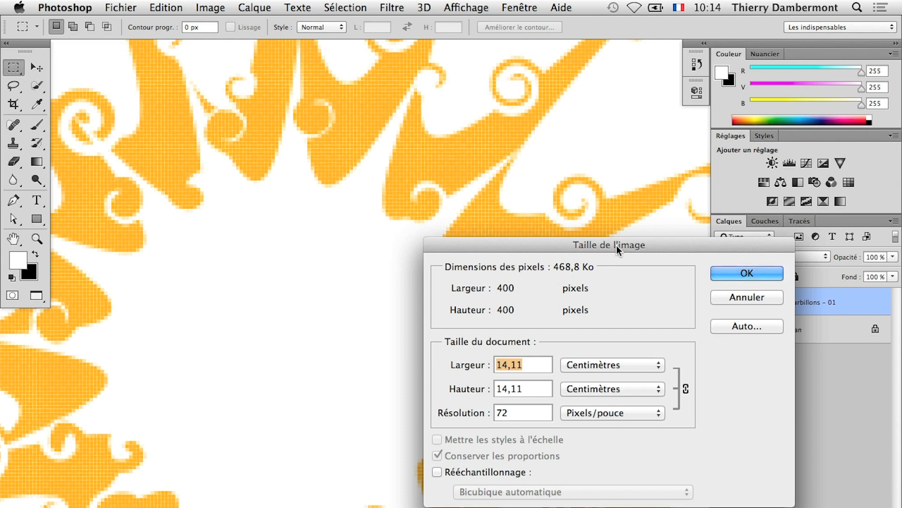
Try points and percent as the document width unit, returning it to centimetres
key(alt)
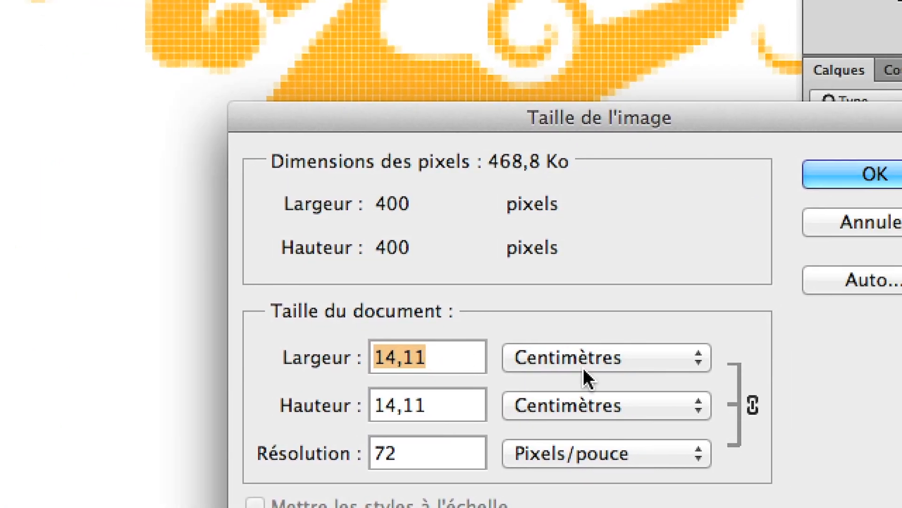
click(661, 363)
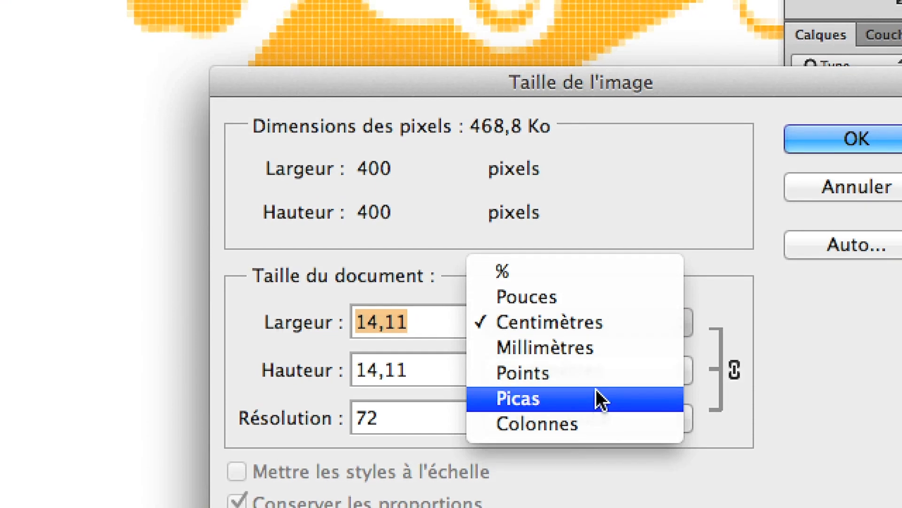
click(596, 376)
click(563, 324)
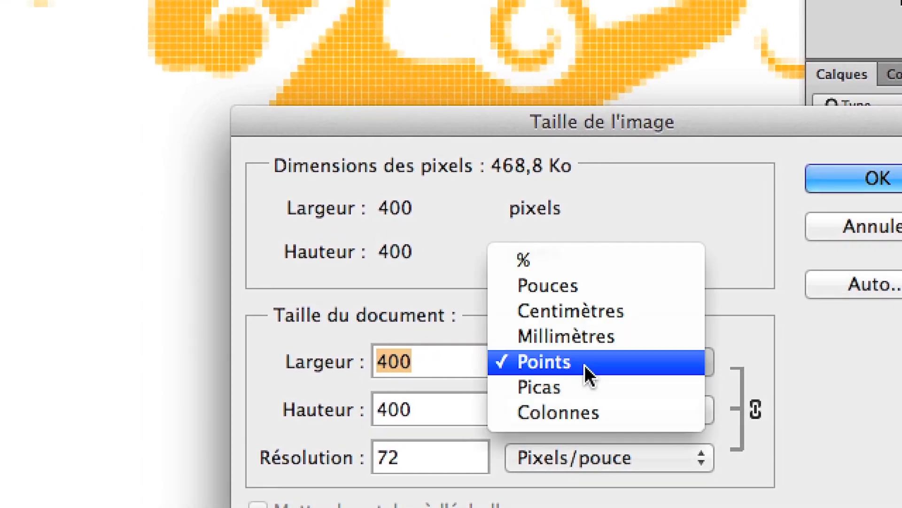
click(585, 365)
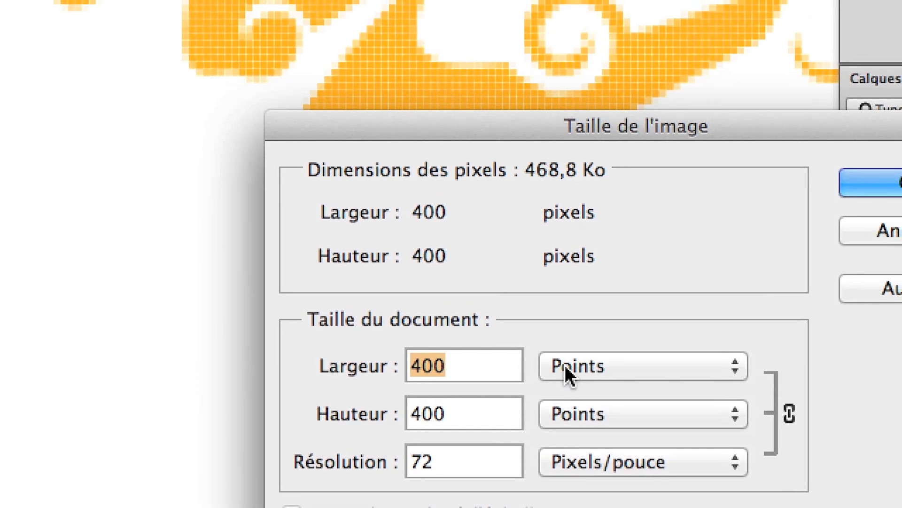
click(590, 335)
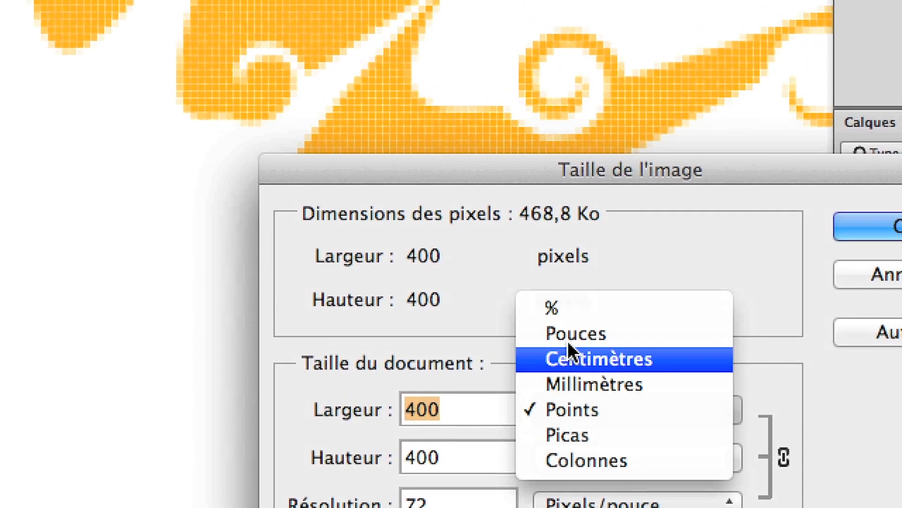
click(587, 234)
click(578, 413)
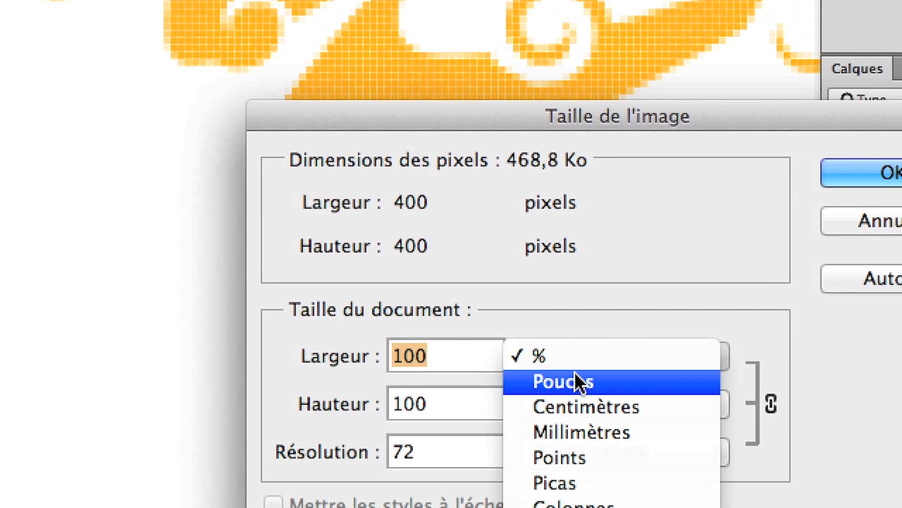
click(600, 471)
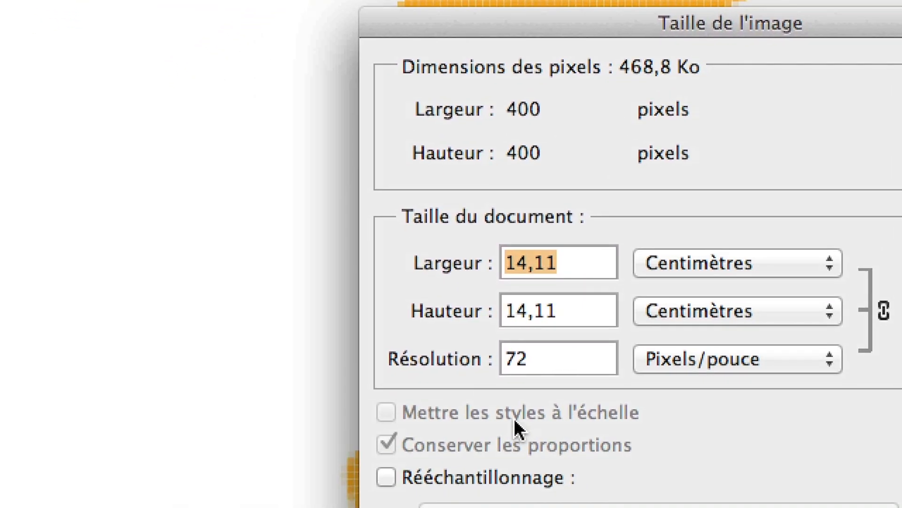
Enable resampling (Rééchantillonnage) and resize the image to 2000 pixels wide with its proportions kept
click(517, 446)
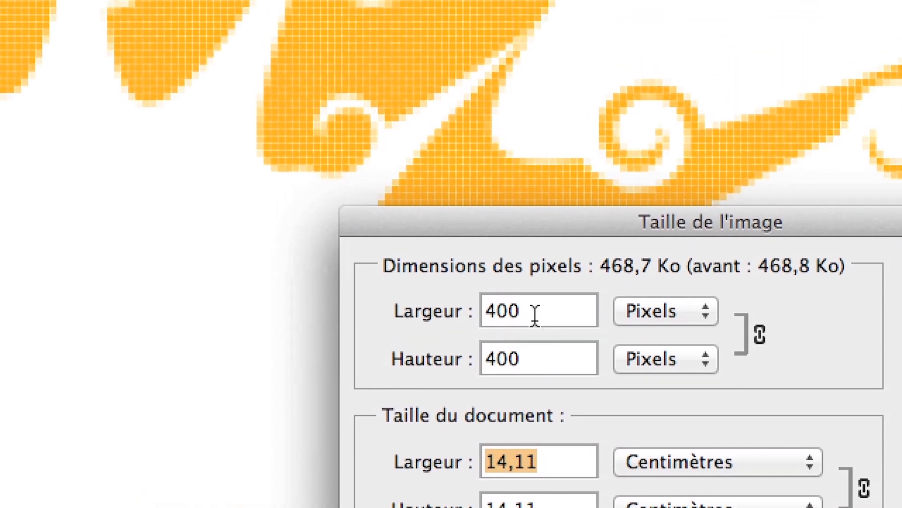
drag(513, 290, 471, 288)
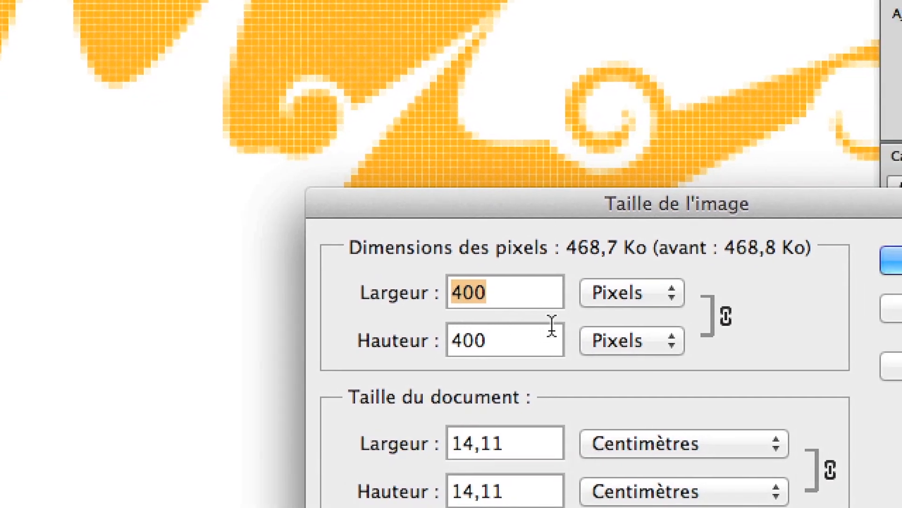
text(2000)
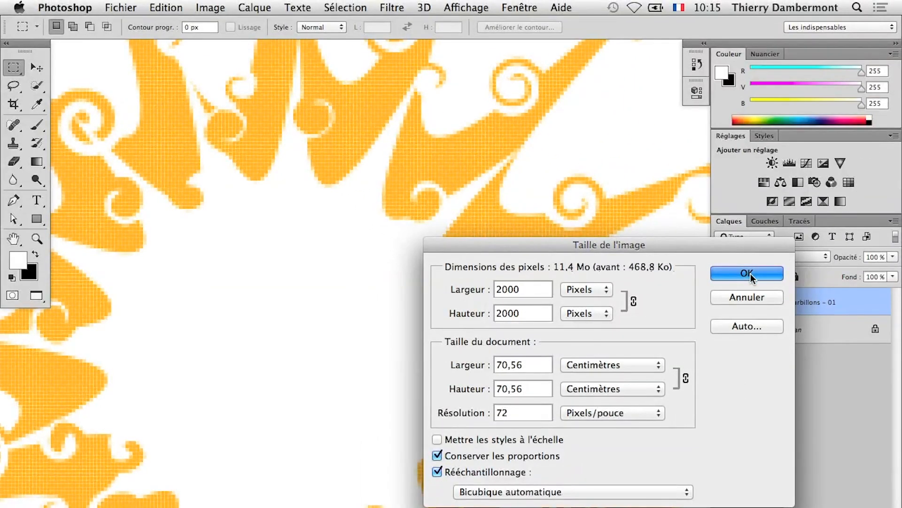
click(751, 275)
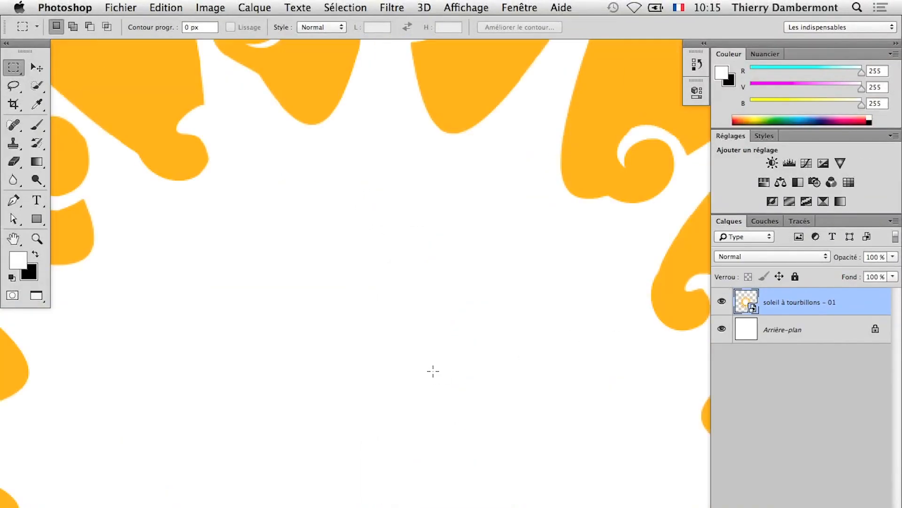
Examine the enlarged sun's edges and curls at several magnifications, ending with most of the artwork in view
scroll(433, 372, down, 4)
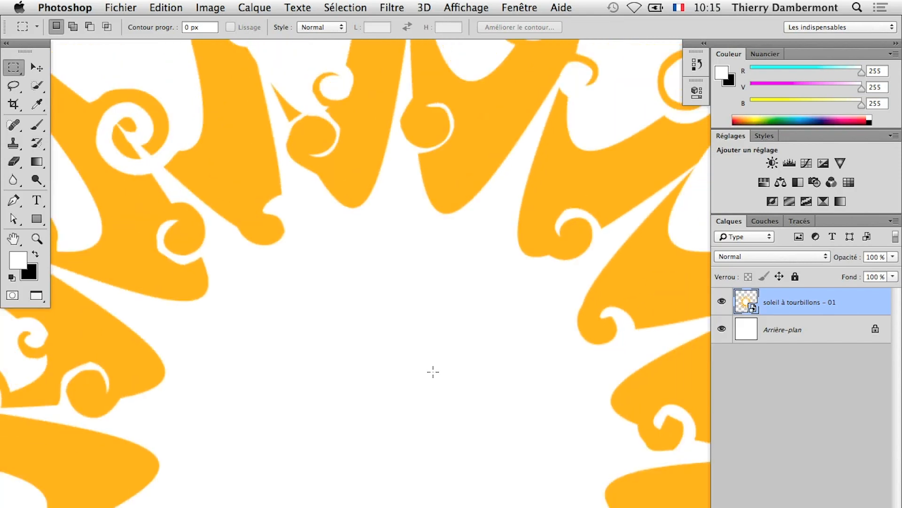
scroll(586, 227, up, 4)
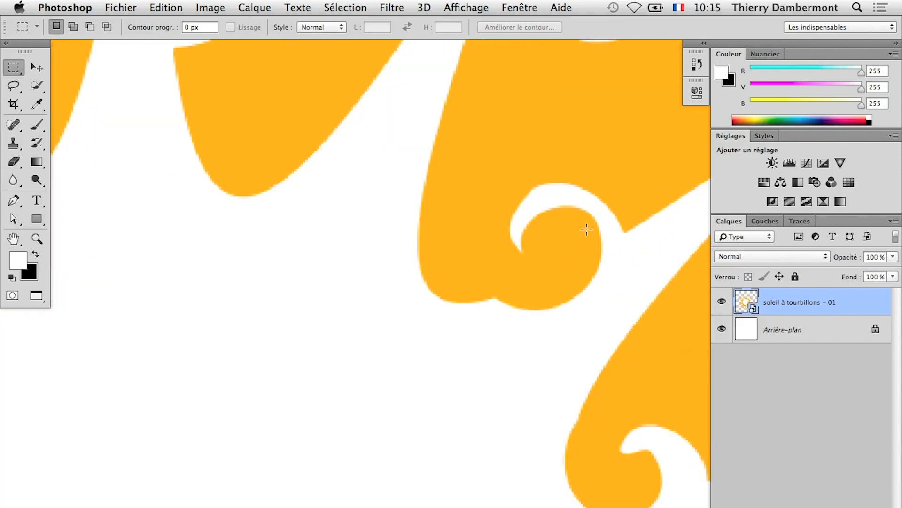
scroll(588, 242, down, 5)
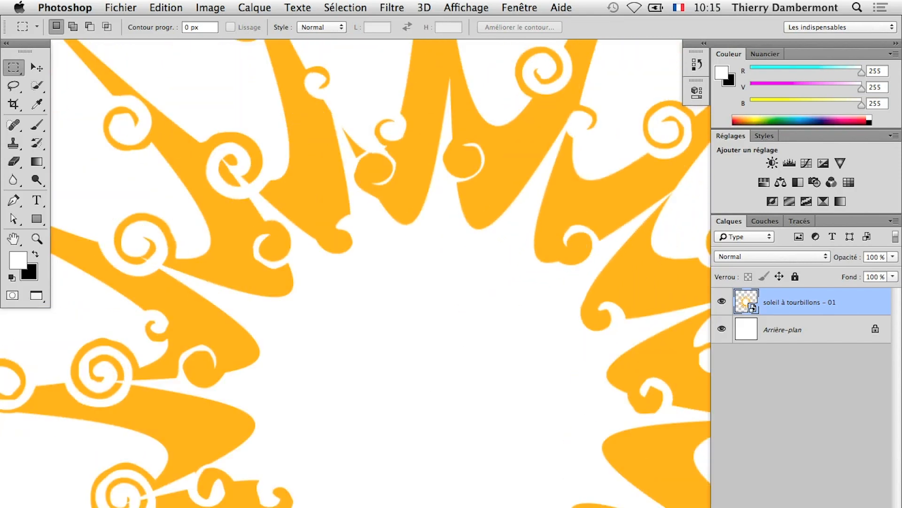
scroll(588, 242, up, 6)
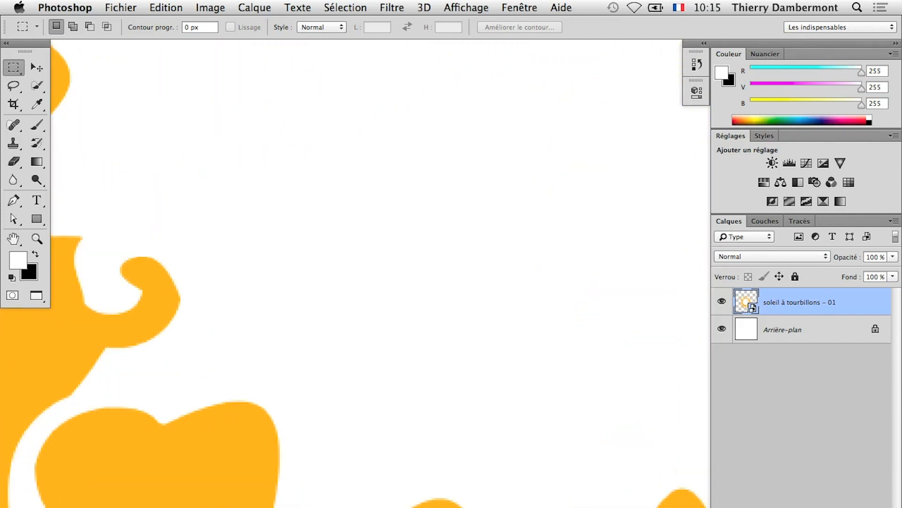
scroll(588, 242, up, 3)
scroll(588, 242, down, 5)
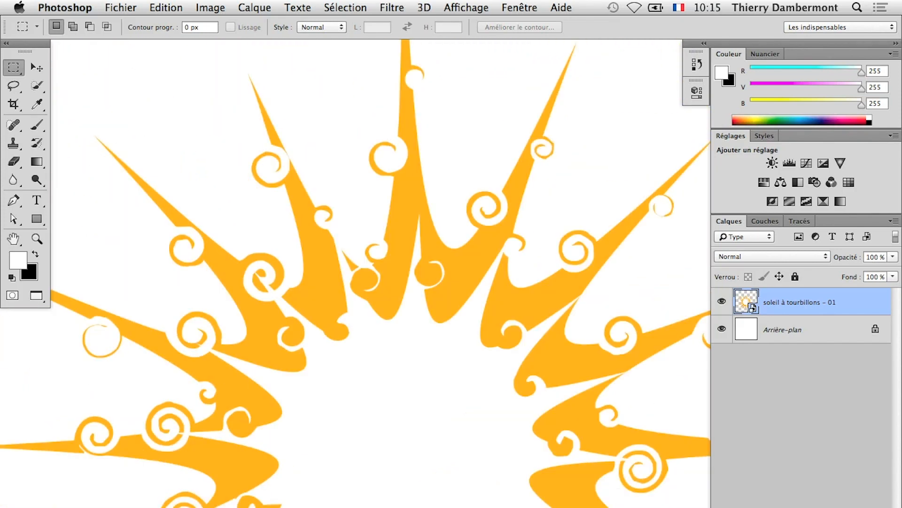
scroll(313, 456, down, 4)
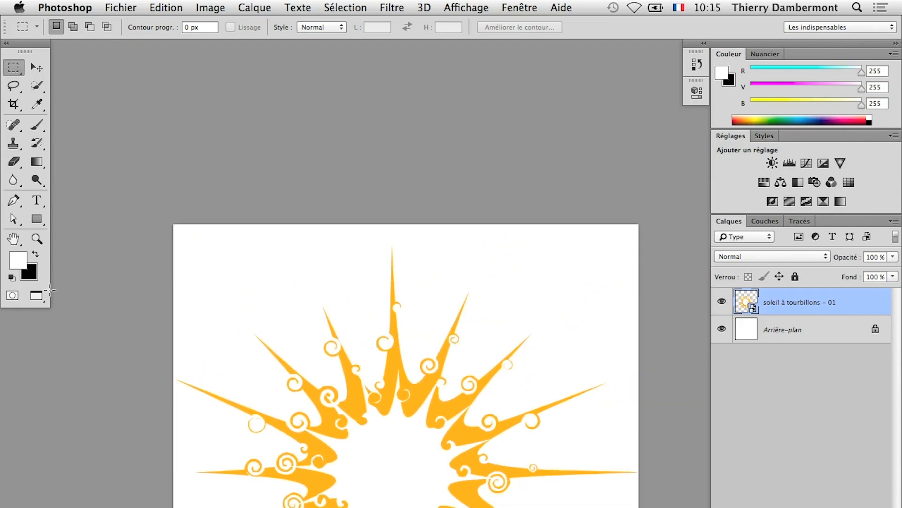
click(13, 239)
drag(358, 381, 298, 246)
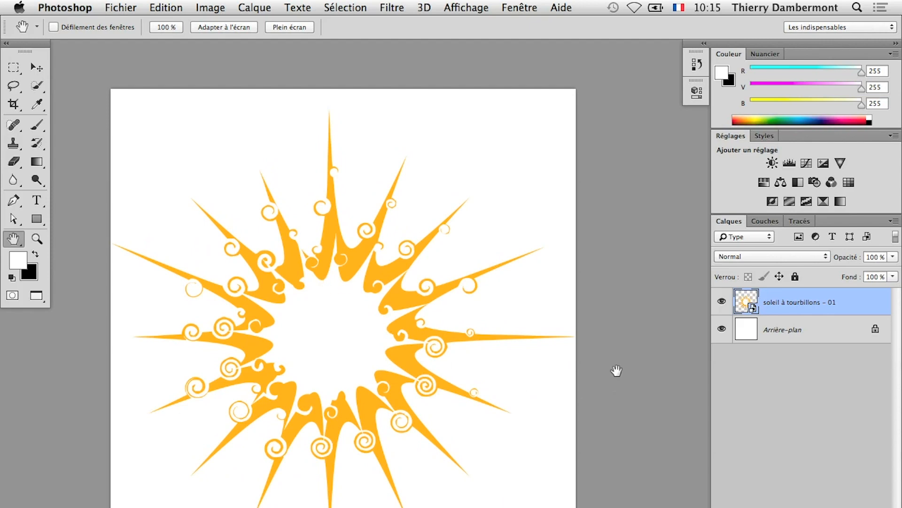
Start saving the document as a new file and enter the name "soleil 2000-2000px - 01.psd"
click(118, 7)
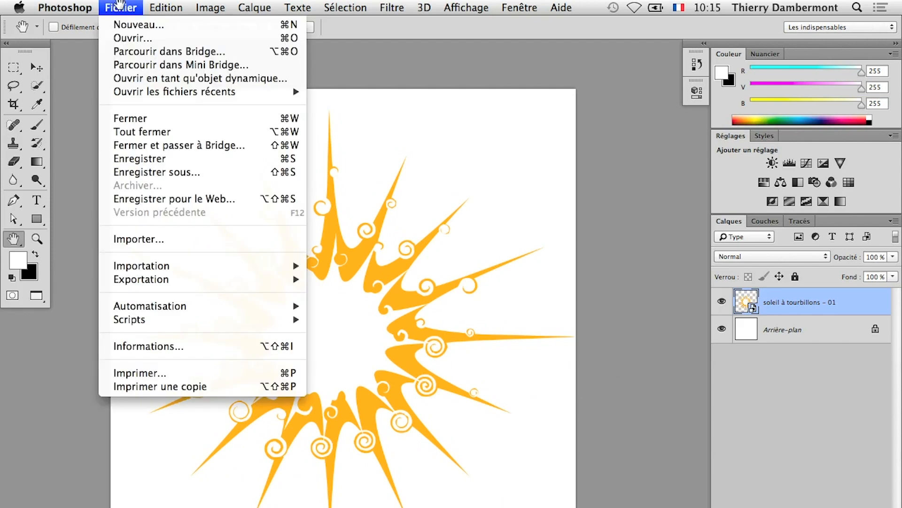
click(187, 173)
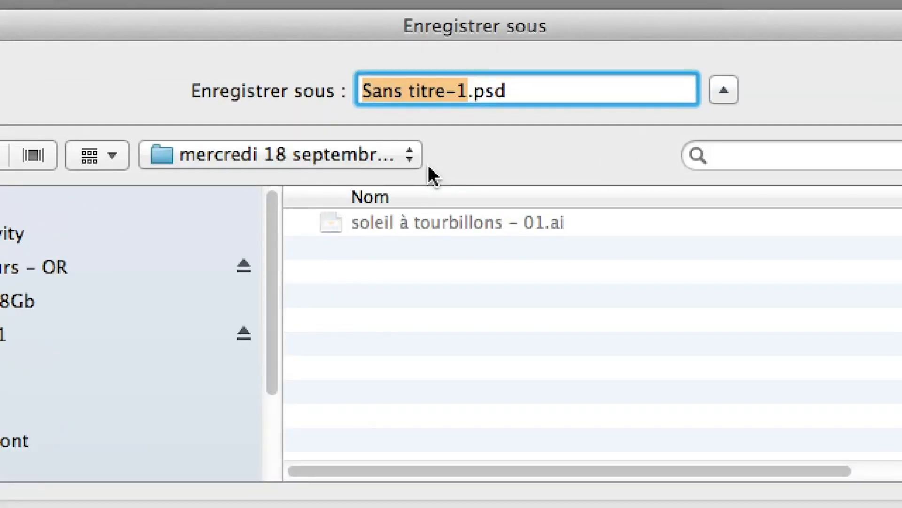
text(soleil)
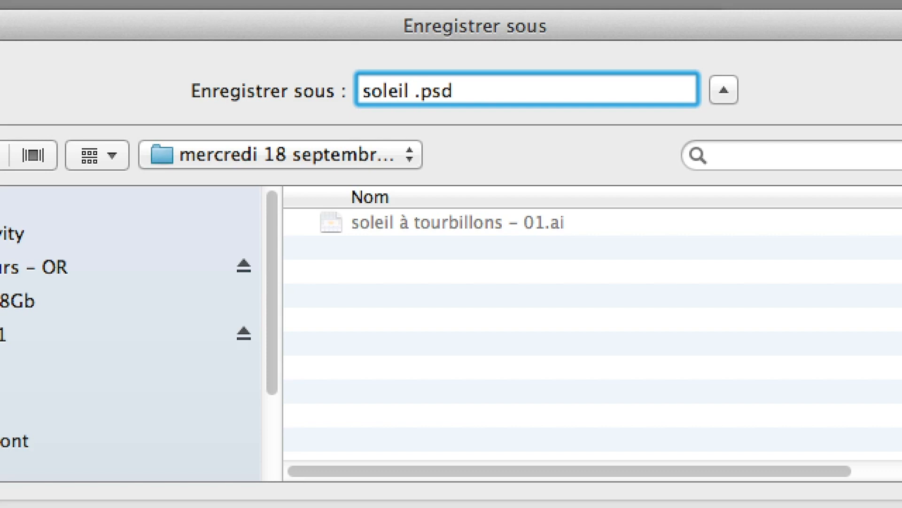
text( 2000-2)
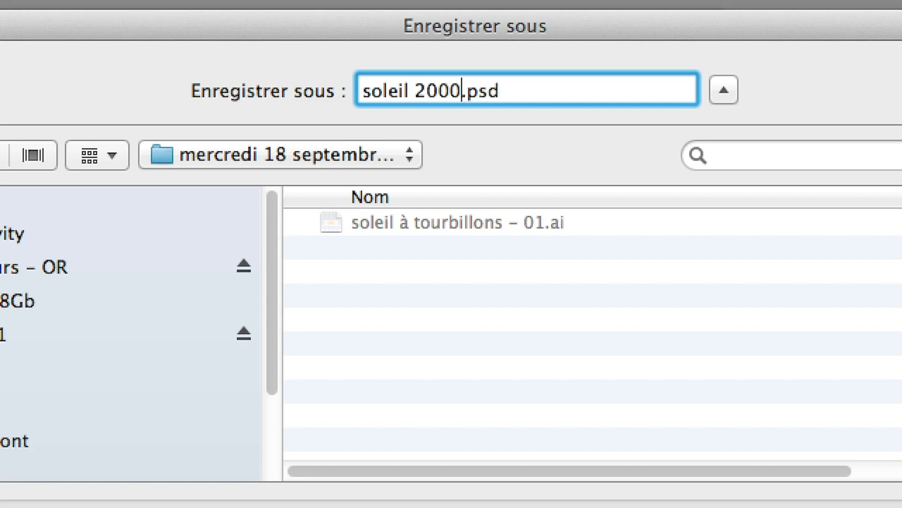
text(000)
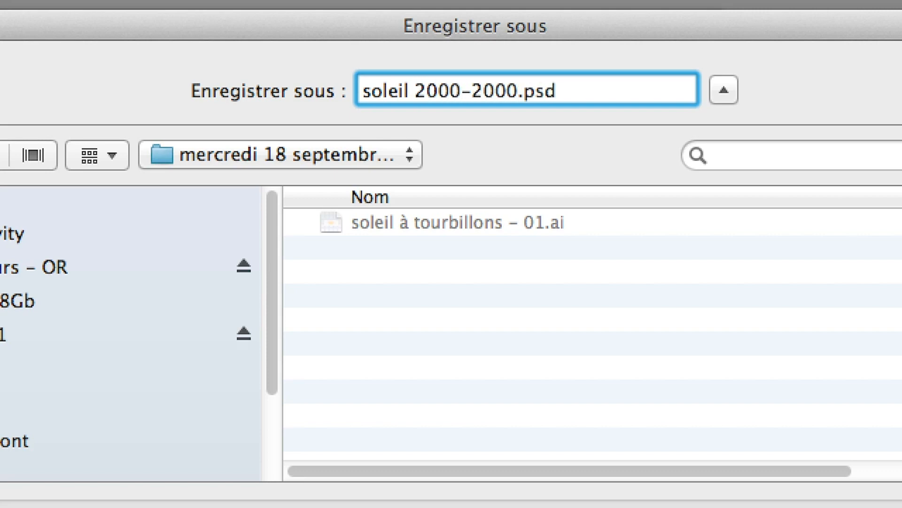
text(px)
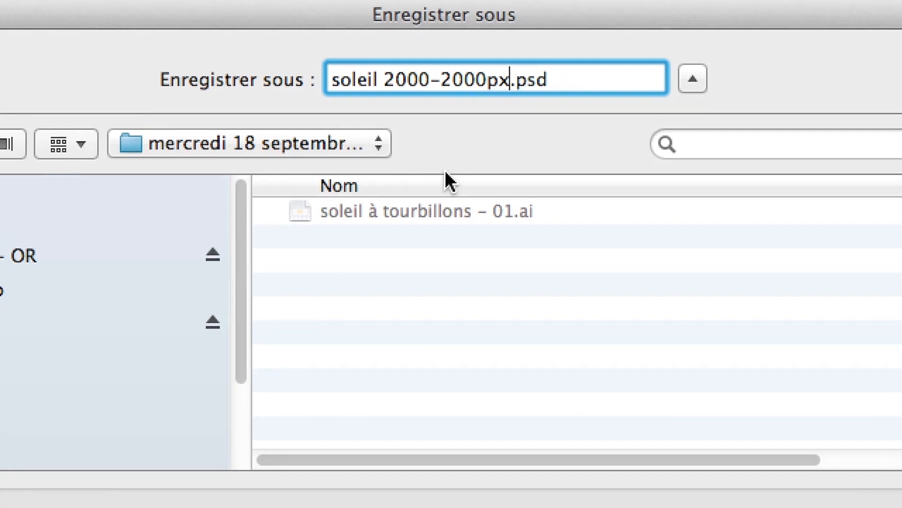
text( - 01)
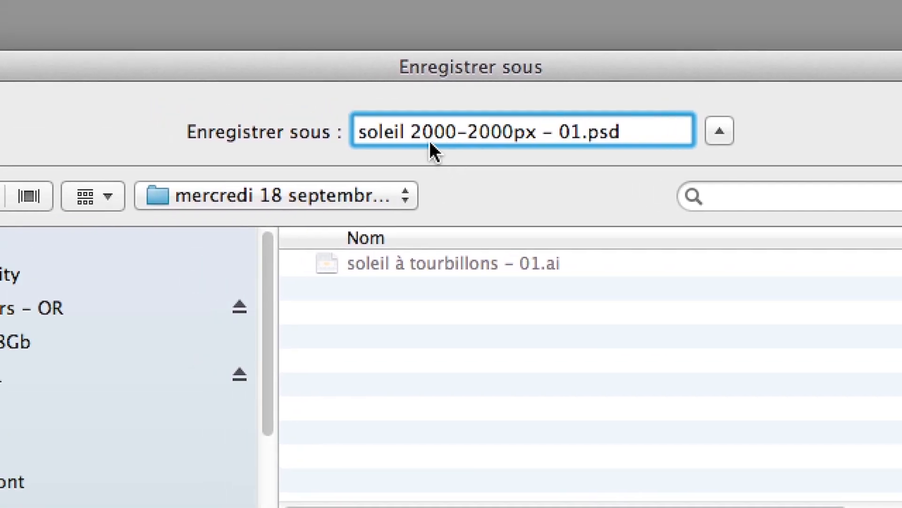
Insert "dans image" after "soleil" in the file name and save the document
click(422, 137)
text(dans images)
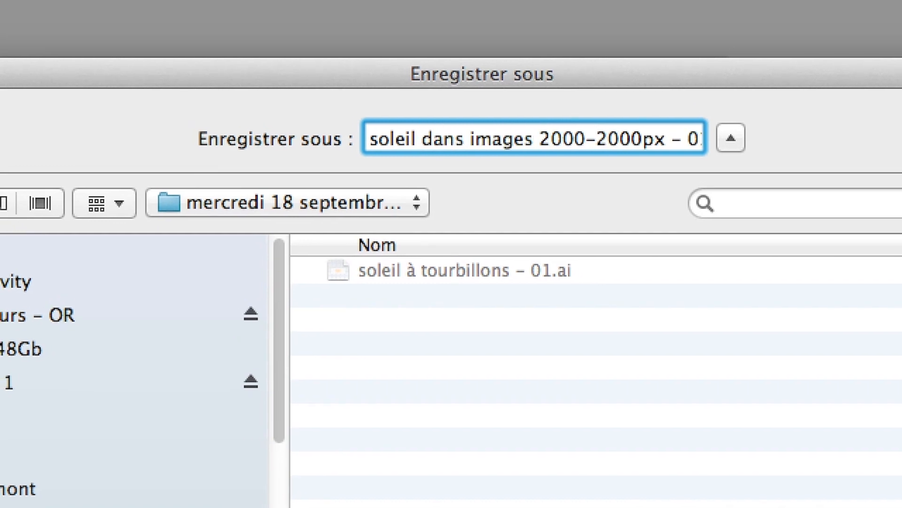
key(BackSpace)
key(BackSpace)
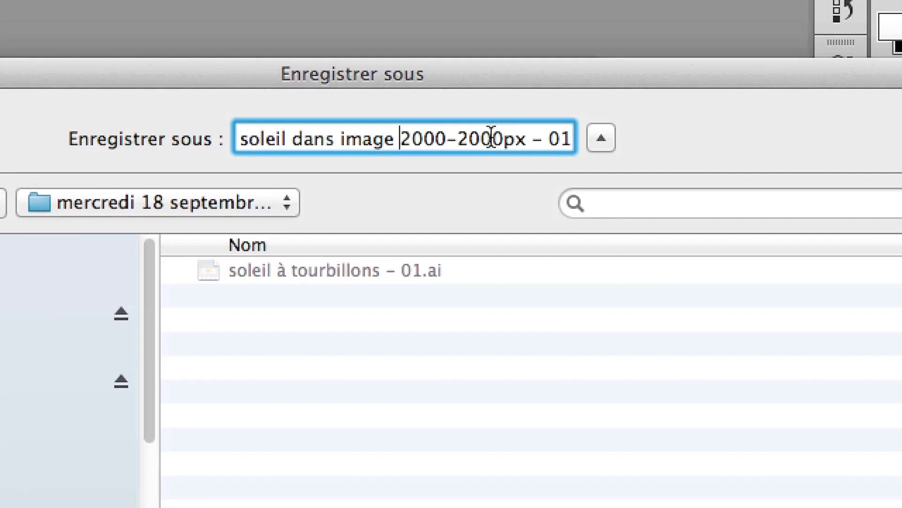
click(554, 139)
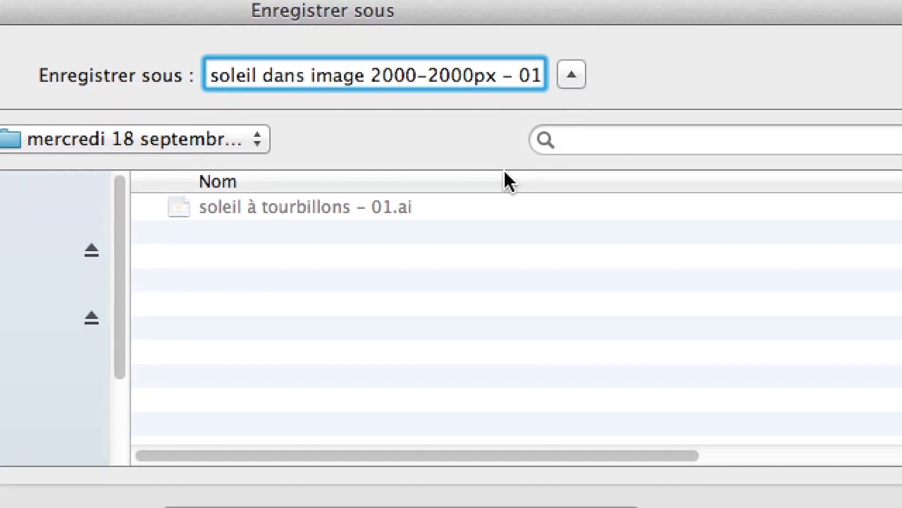
click(640, 389)
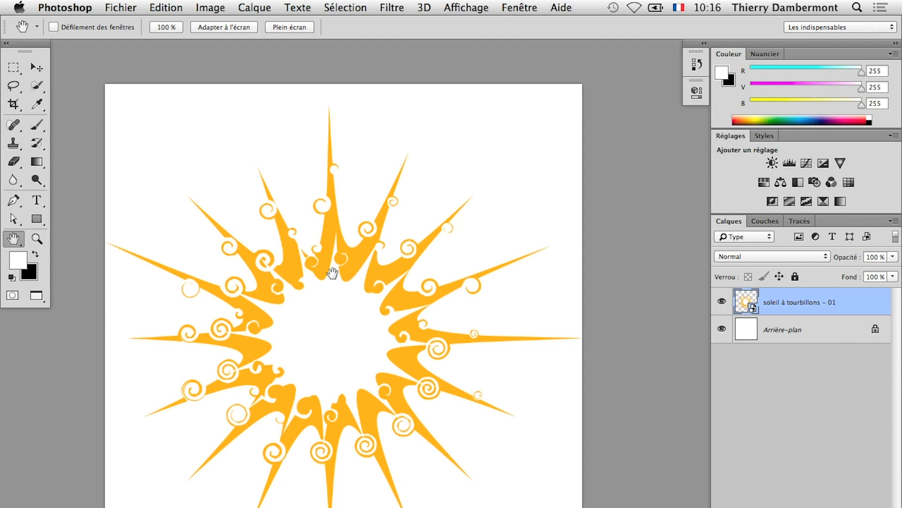
Examine the layer style commands available for the selected sun smart object
click(263, 6)
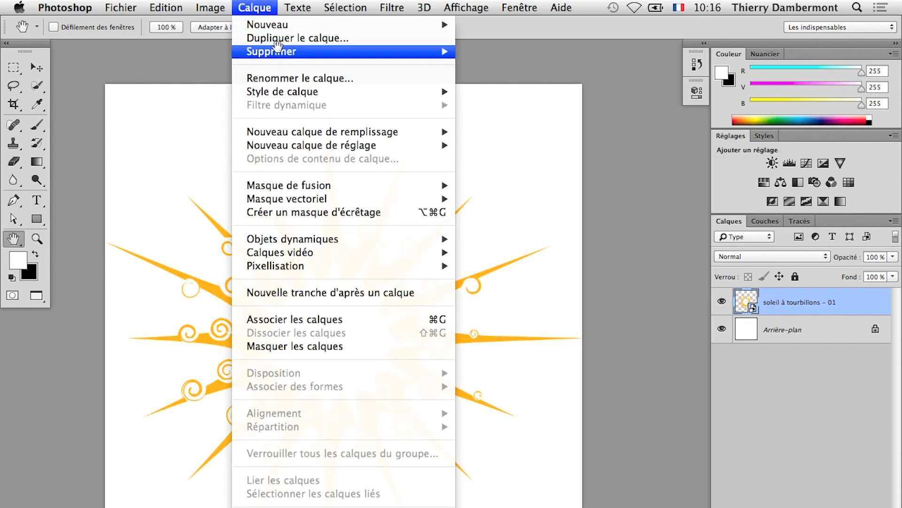
mouse_move(293, 94)
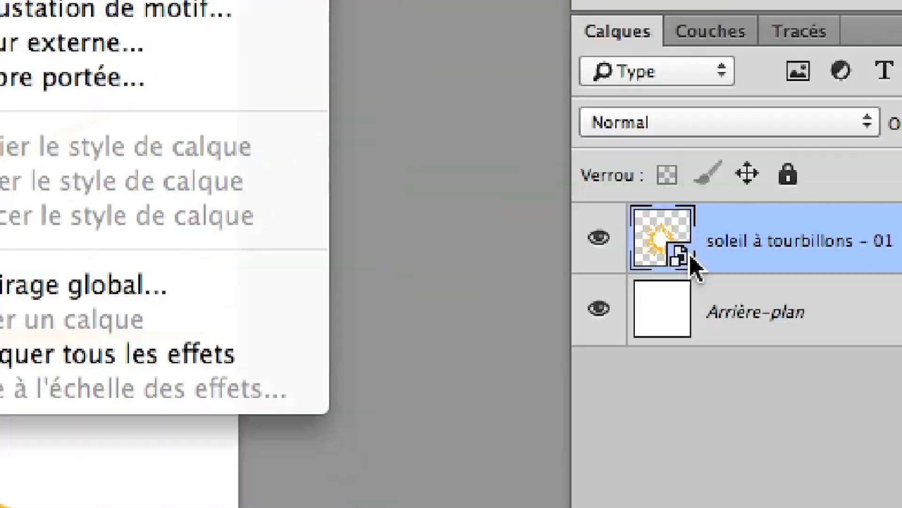
click(711, 272)
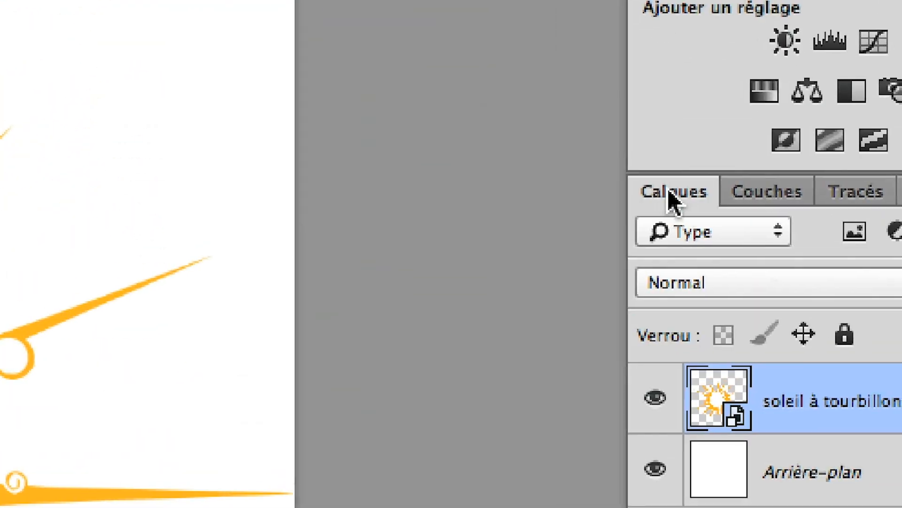
Undock the Calques panel over the canvas, make it taller, and check its list of layer effects
drag(547, 51, 465, 104)
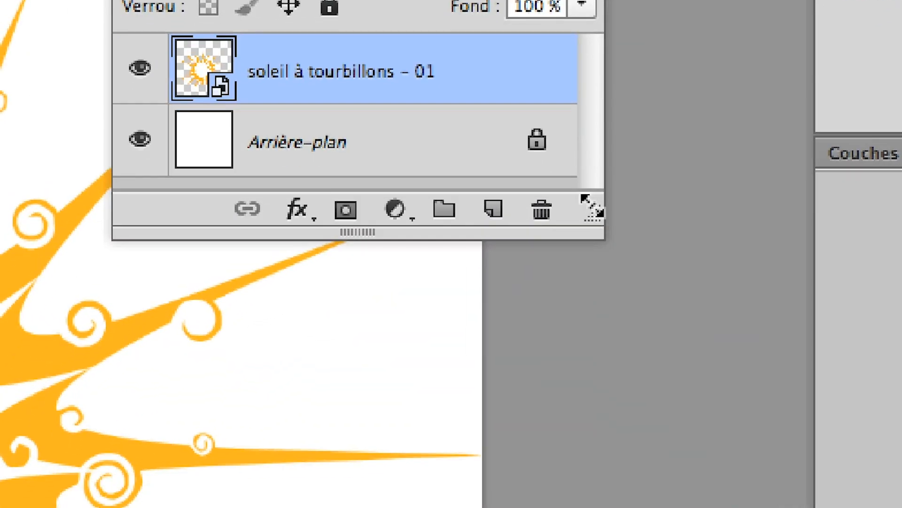
drag(592, 206, 597, 254)
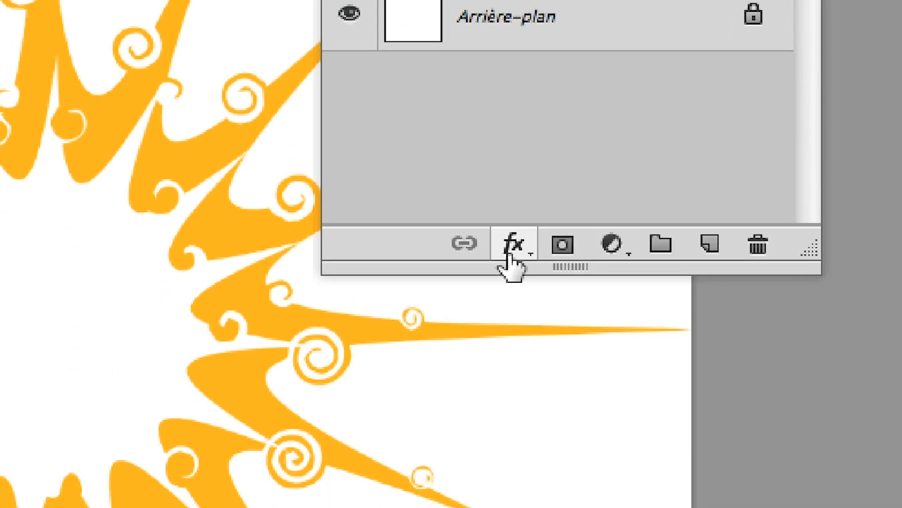
click(531, 463)
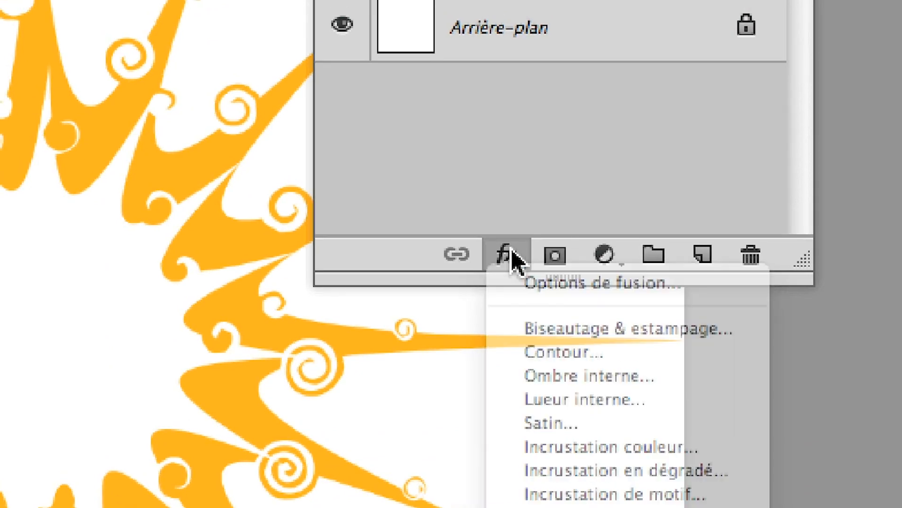
click(509, 244)
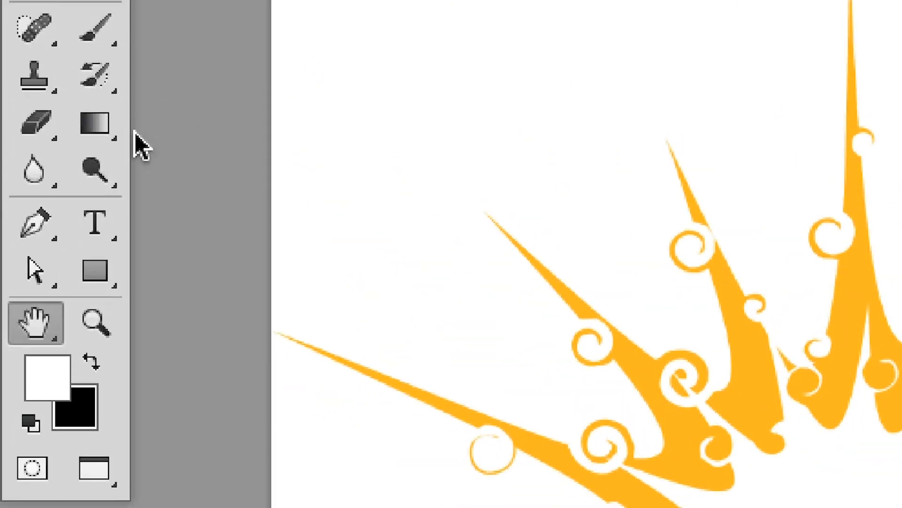
Try painting on the sun smart object with the Brush tool and accept its rasterization
click(105, 101)
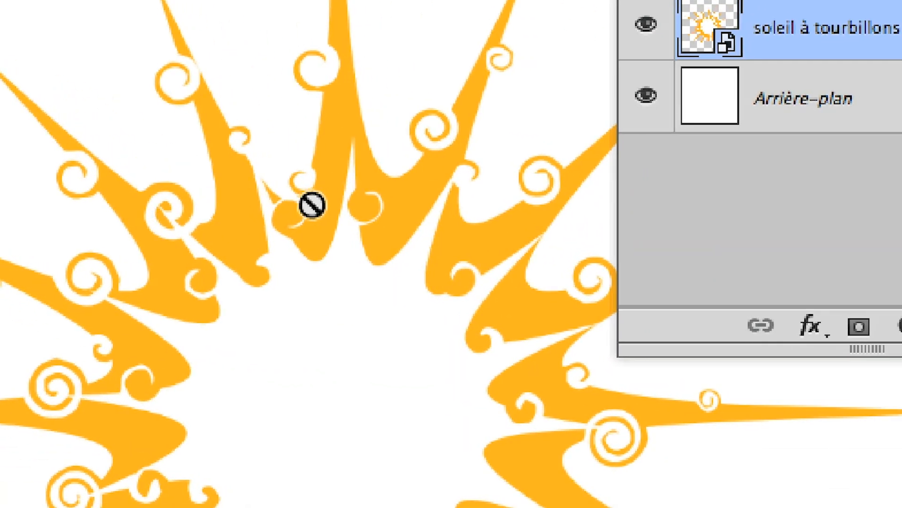
click(312, 205)
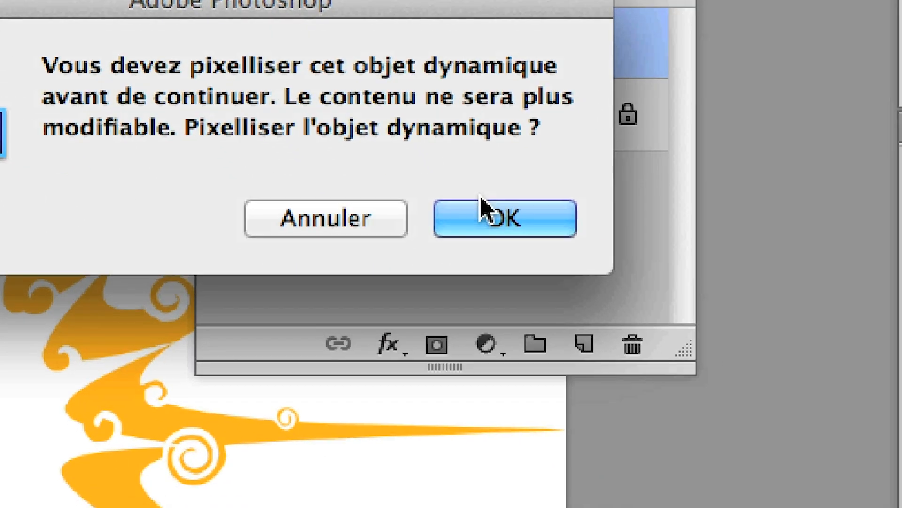
click(509, 254)
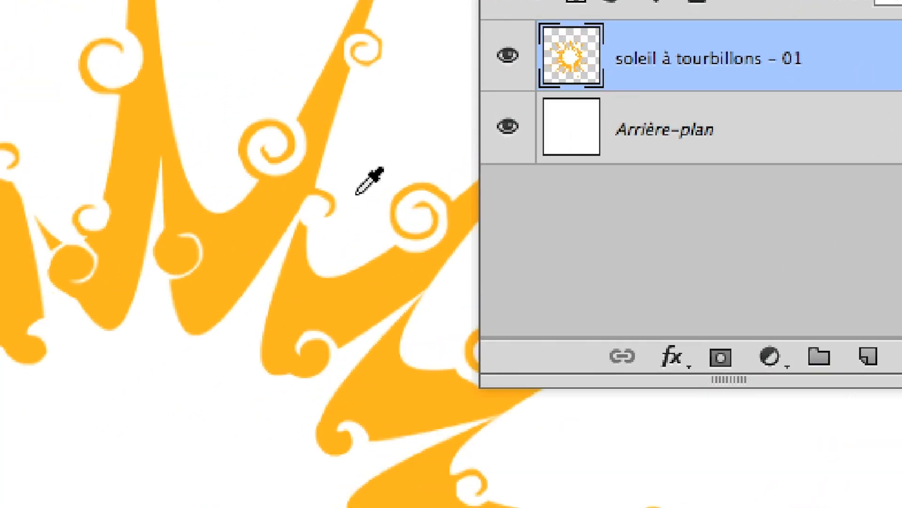
Undo the rasterization of the sun layer
scroll(358, 193, up, 5)
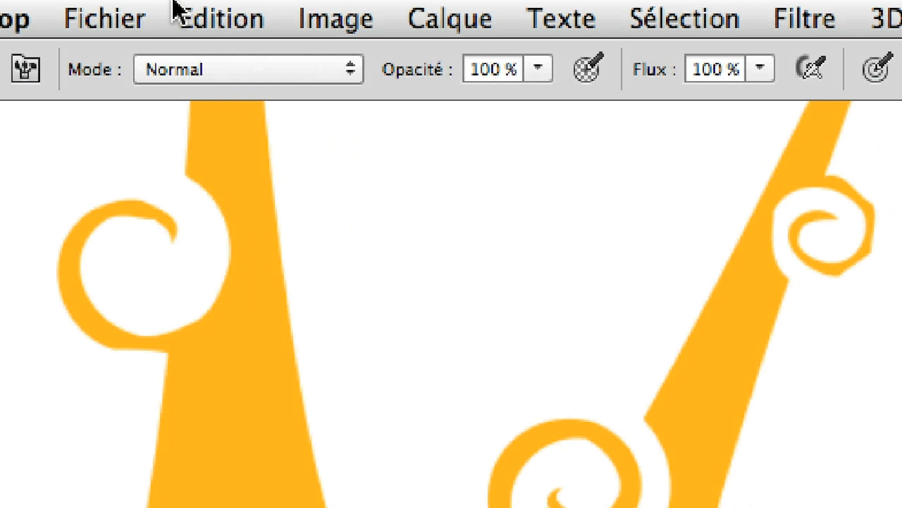
click(197, 14)
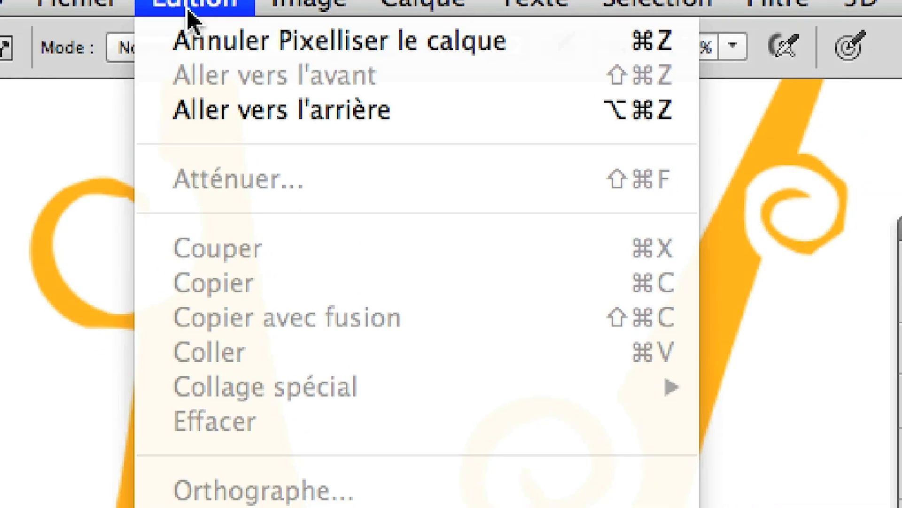
click(198, 41)
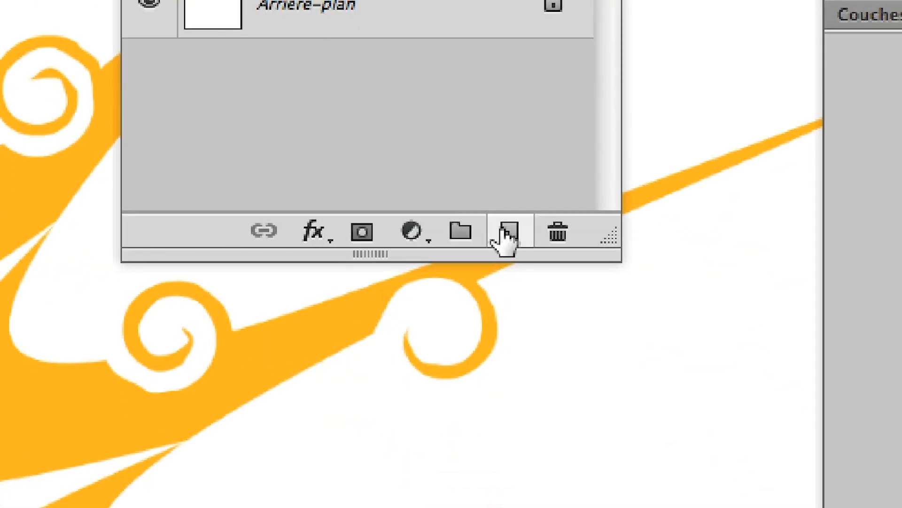
Paint purple test strokes (R 92, V 34, B 105) with a 22 px brush on a new layer above the sun and delete that layer
click(705, 462)
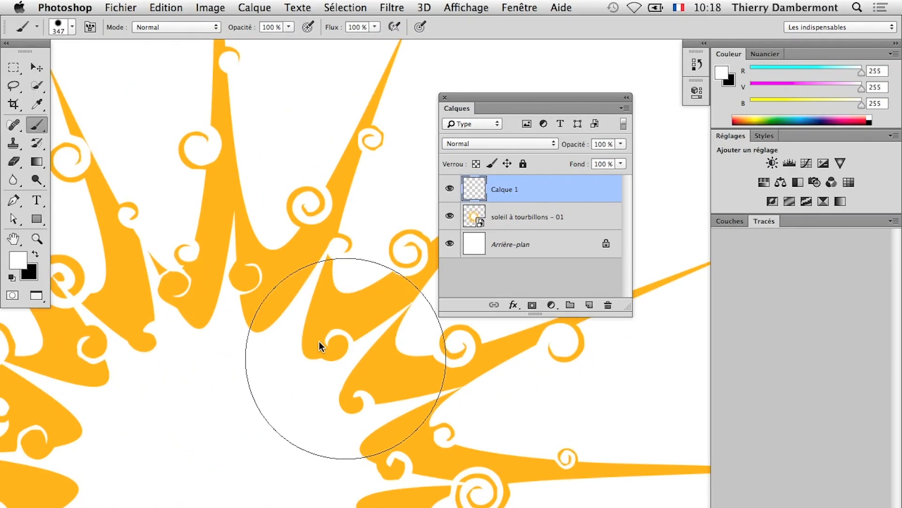
mouse_move(336, 364)
mouse_down()
mouse_move(246, 375)
mouse_move(215, 443)
mouse_move(155, 507)
mouse_up()
click(828, 122)
mouse_move(282, 491)
mouse_down()
mouse_move(305, 493)
mouse_move(212, 324)
mouse_move(113, 449)
mouse_move(96, 506)
mouse_up()
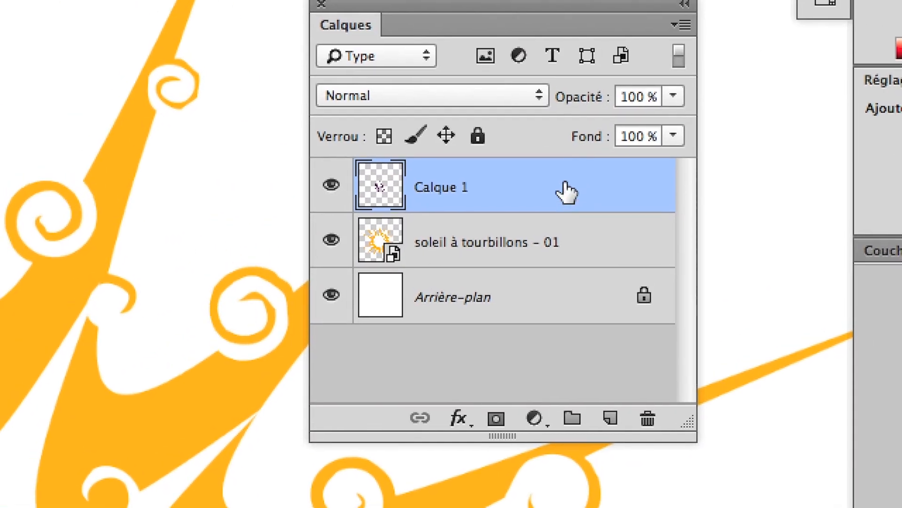
drag(567, 191, 607, 387)
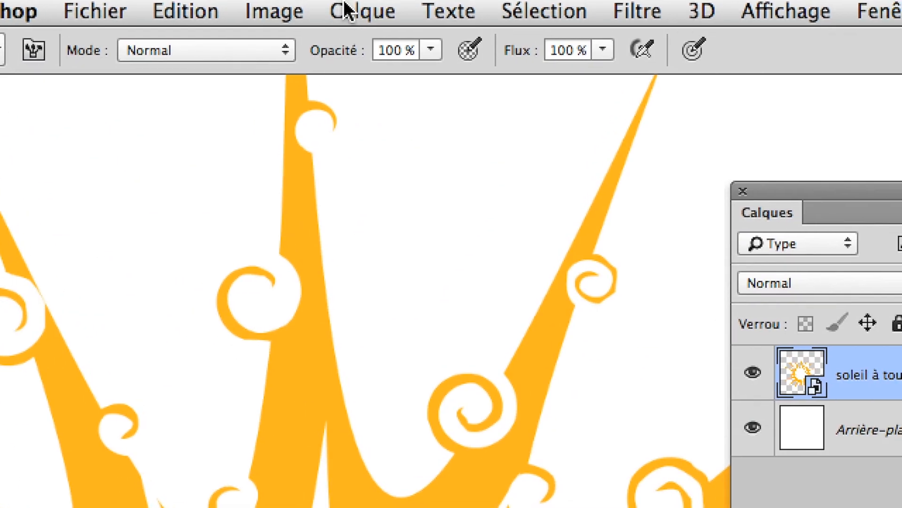
Add a Biseautage & estampage effect to the sun layer and set its size (Taille) to 6 px
click(346, 10)
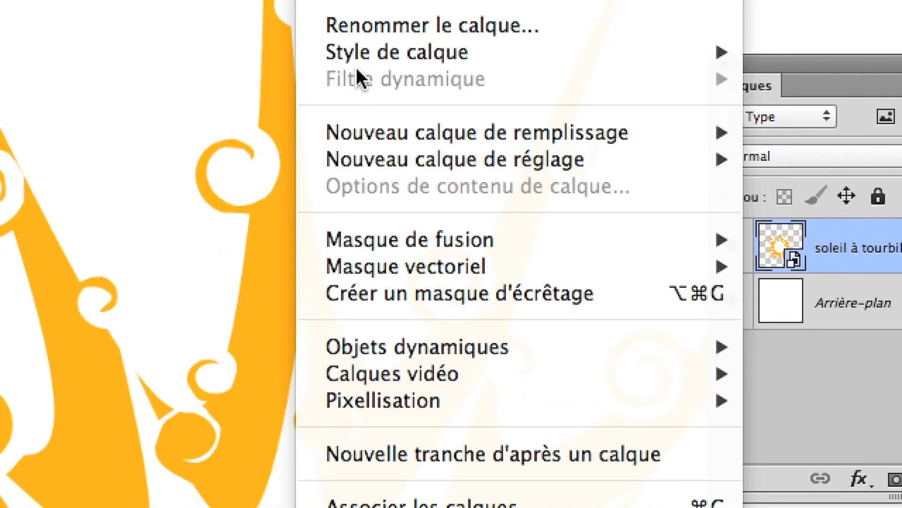
mouse_move(437, 178)
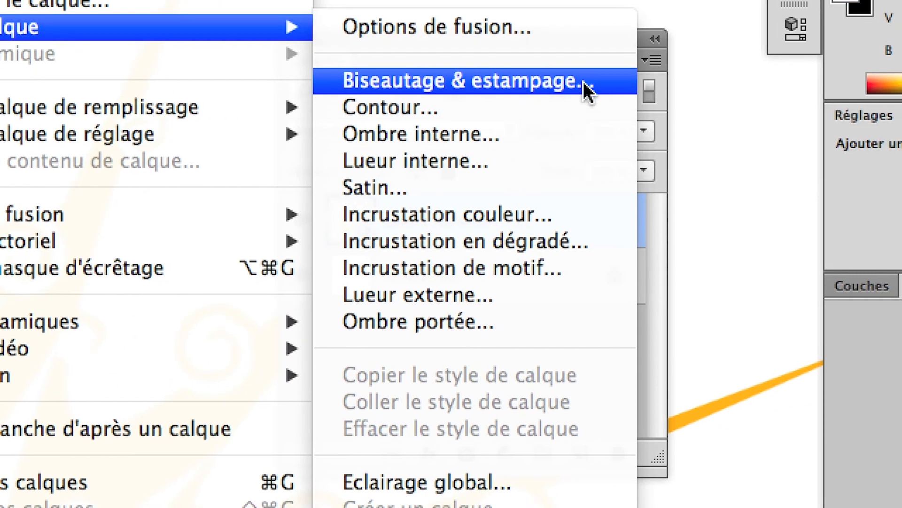
click(583, 81)
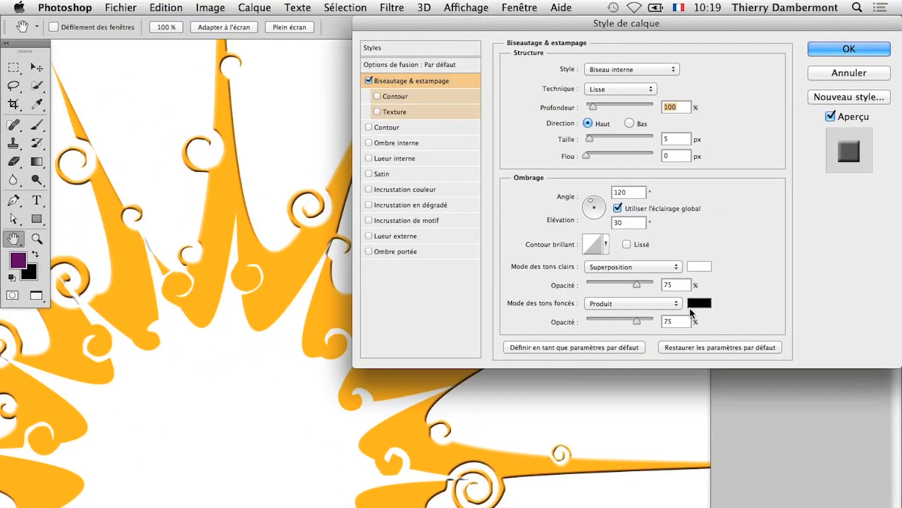
key(alt)
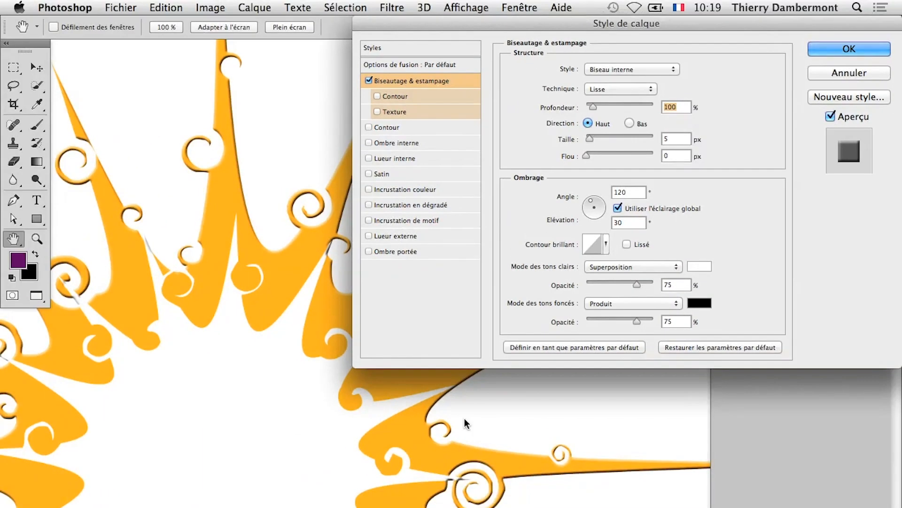
key(alt)
key(alt)
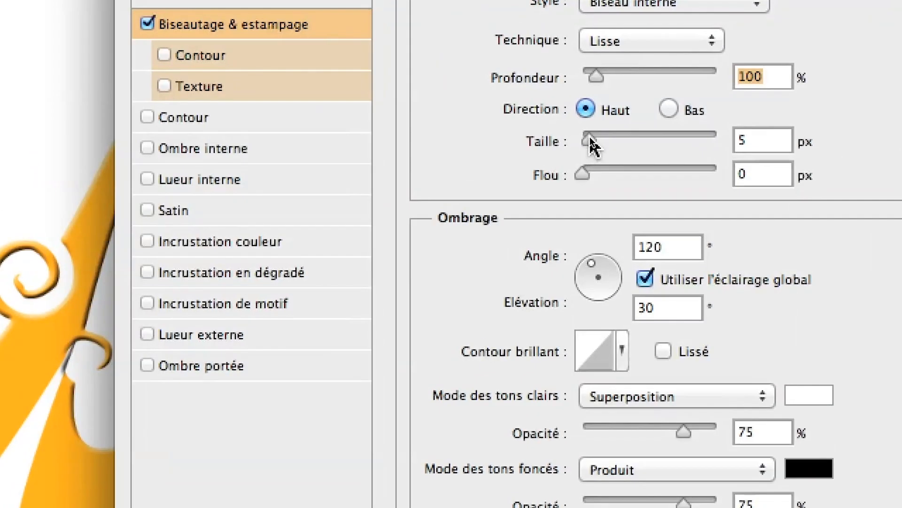
drag(590, 136, 590, 134)
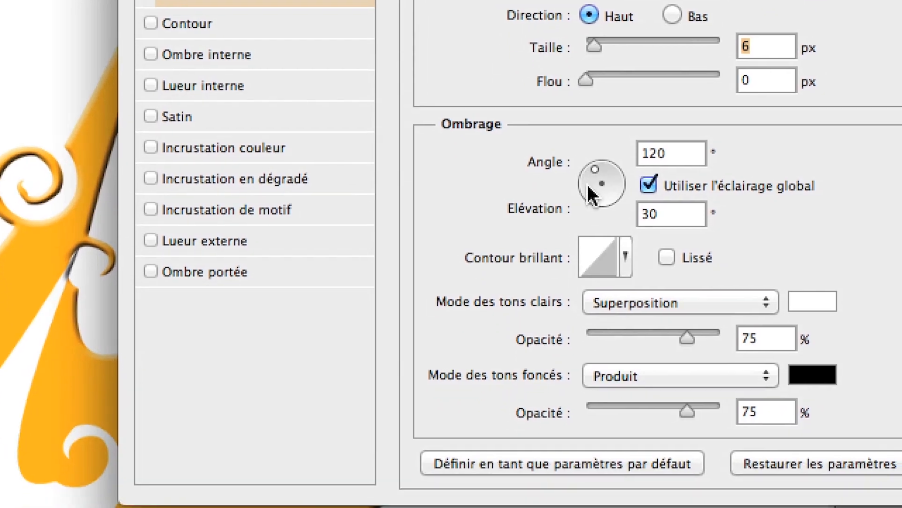
Set the bevel's light angle to 110° and elevation to 26°, and choose the double-peaked gloss contour (Contour brillant)
click(584, 282)
mouse_move(587, 185)
mouse_down()
mouse_move(600, 191)
mouse_move(614, 175)
mouse_move(584, 176)
mouse_up()
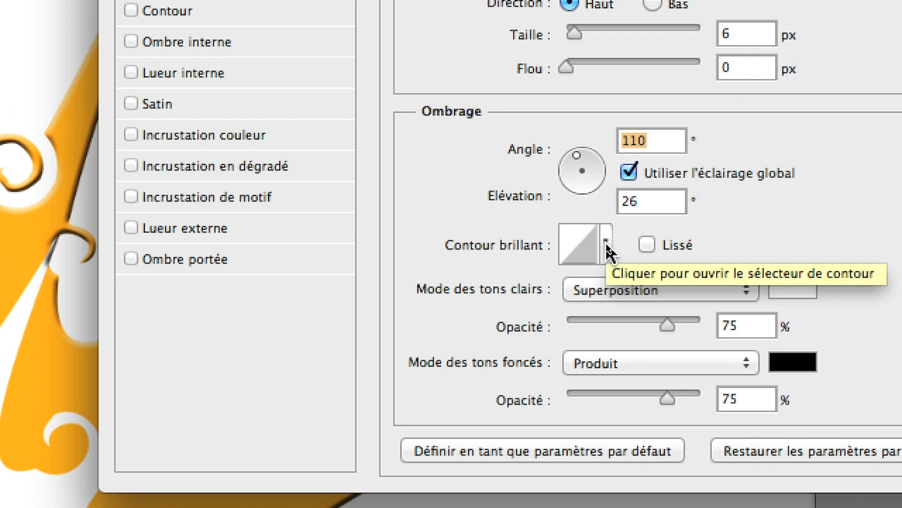
click(606, 244)
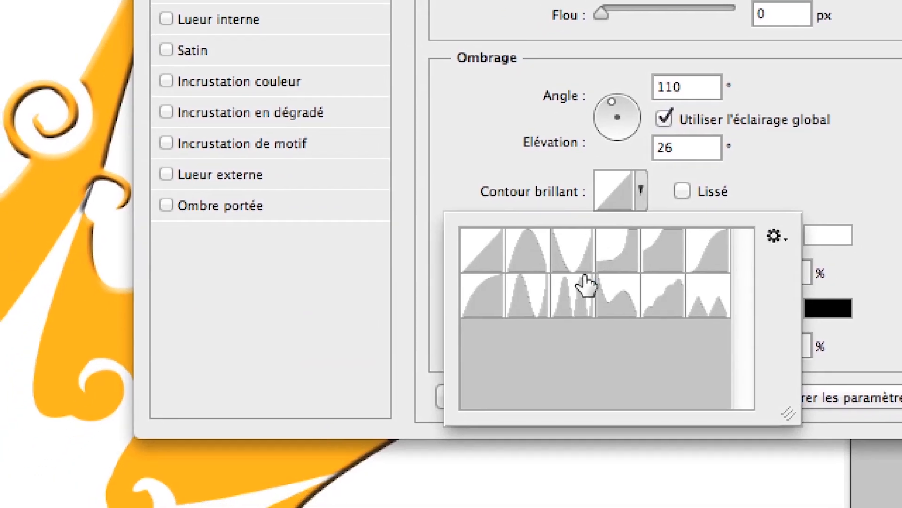
click(551, 321)
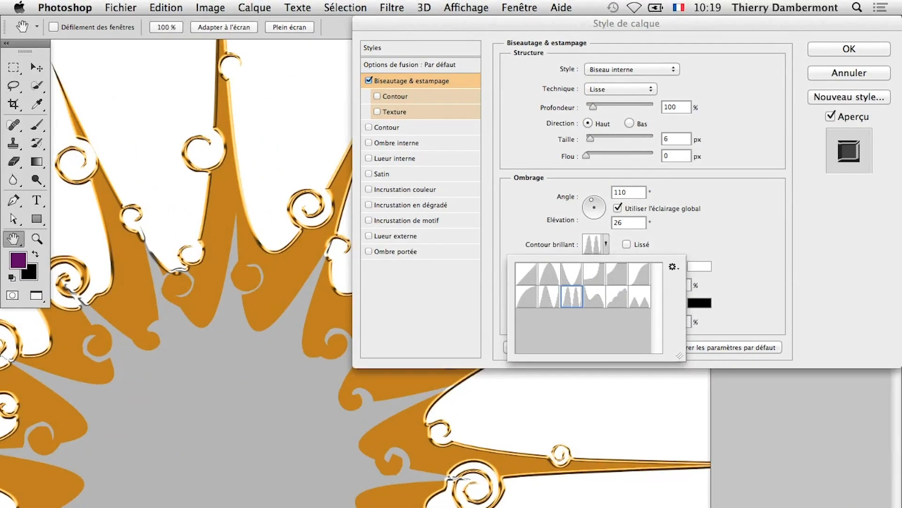
Adjust the bevel's lighting to an angle of 135° and an elevation of 37°, and apply the layer style
mouse_move(601, 215)
mouse_down()
mouse_move(583, 208)
mouse_move(600, 205)
mouse_move(593, 210)
mouse_up()
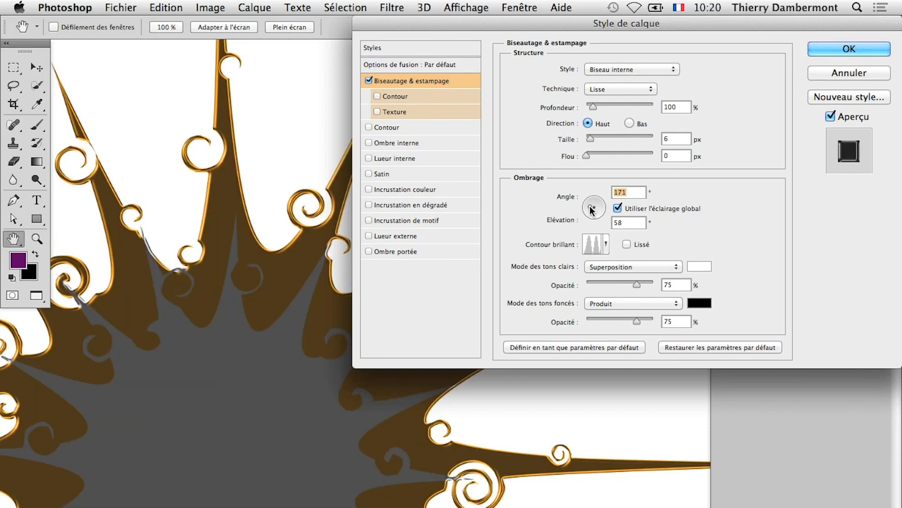
mouse_move(591, 210)
mouse_down()
mouse_move(604, 212)
mouse_move(589, 203)
mouse_up()
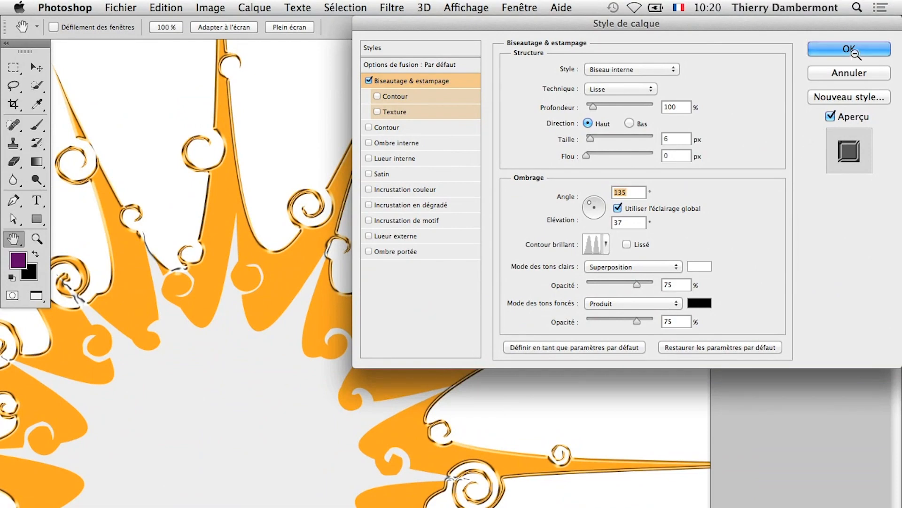
click(849, 49)
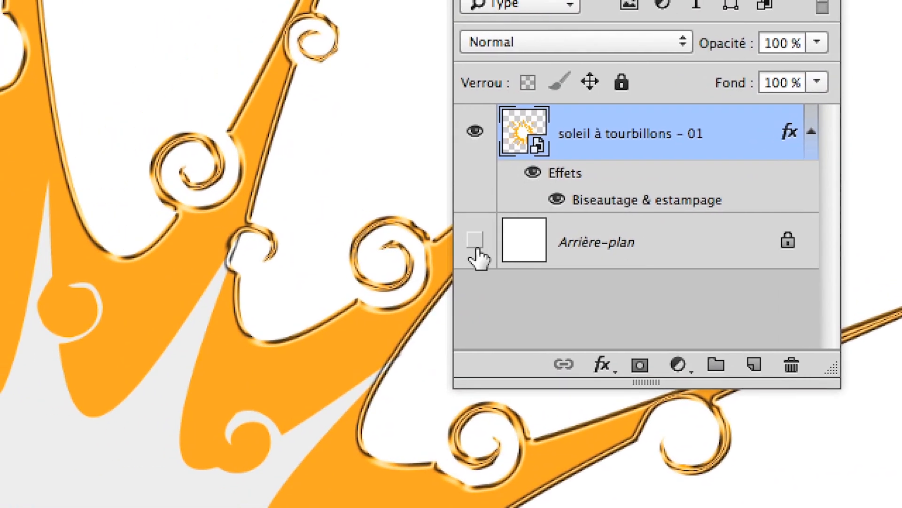
Hide the Arrière-plan layer so only the bevelled sun is shown on transparency
click(479, 248)
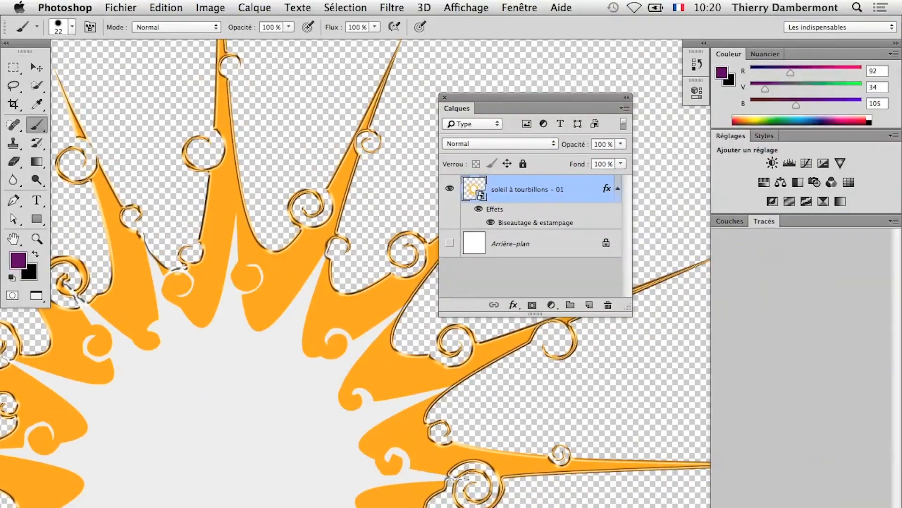
scroll(263, 427, down, 4)
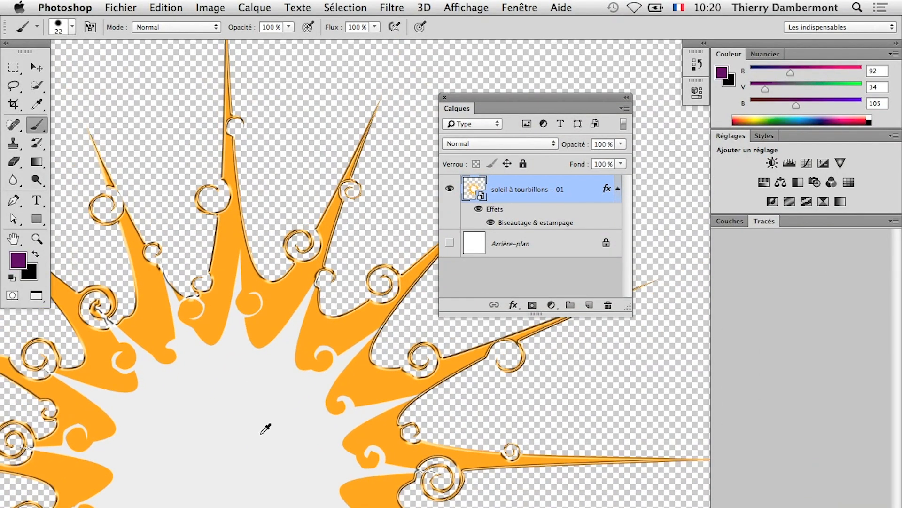
drag(221, 469, 307, 393)
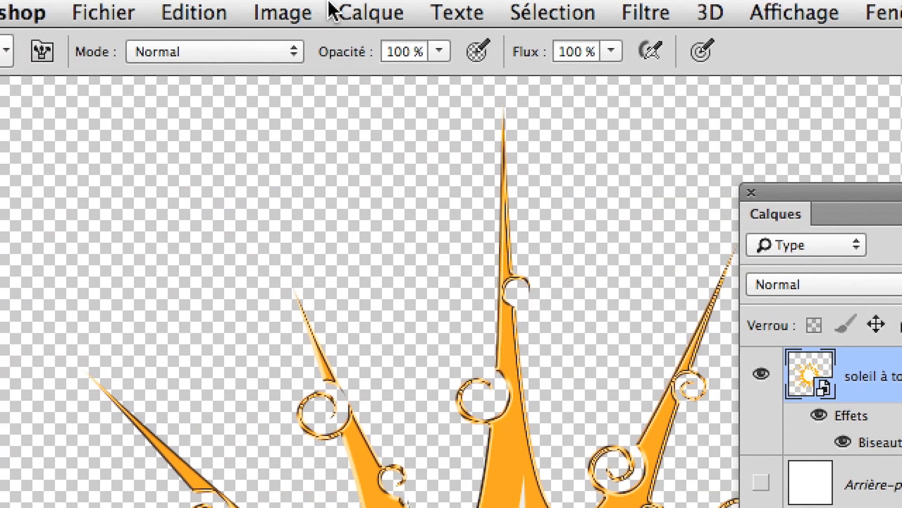
Add an Ombre portée effect to the sun layer and set its distance to 15 px
click(330, 9)
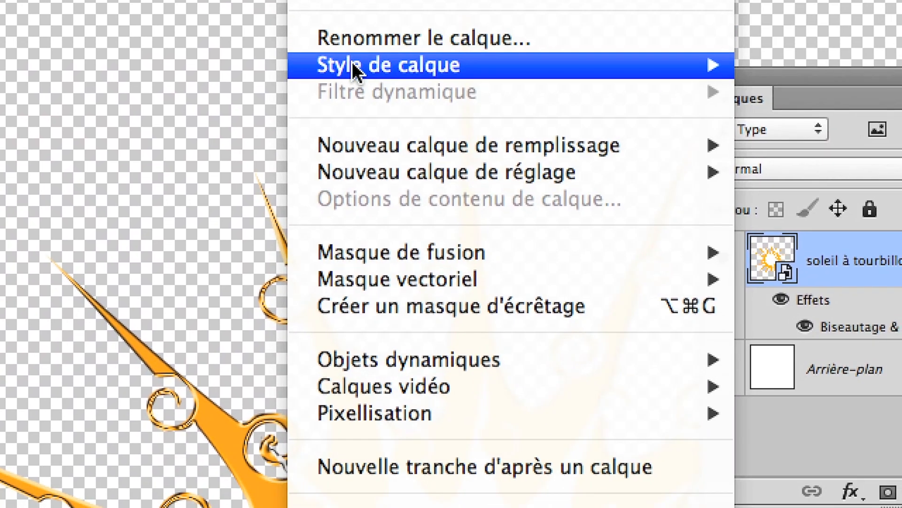
mouse_move(543, 185)
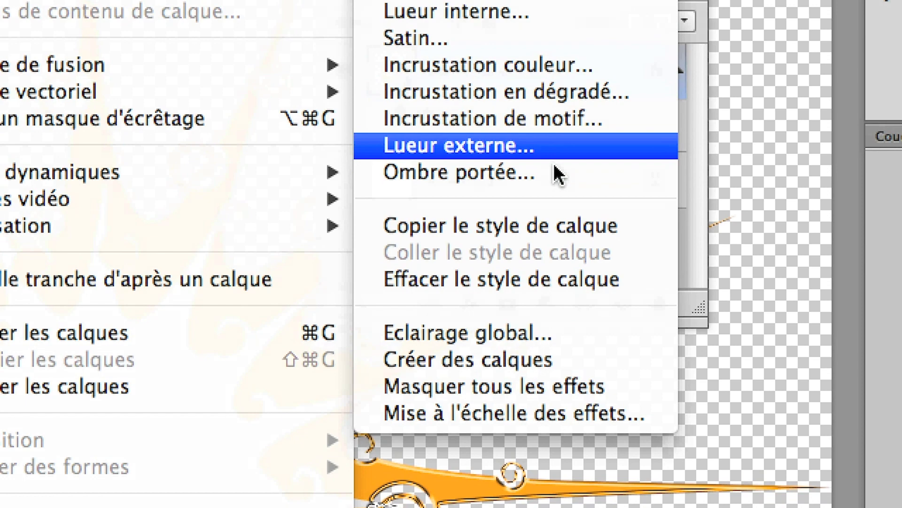
click(555, 172)
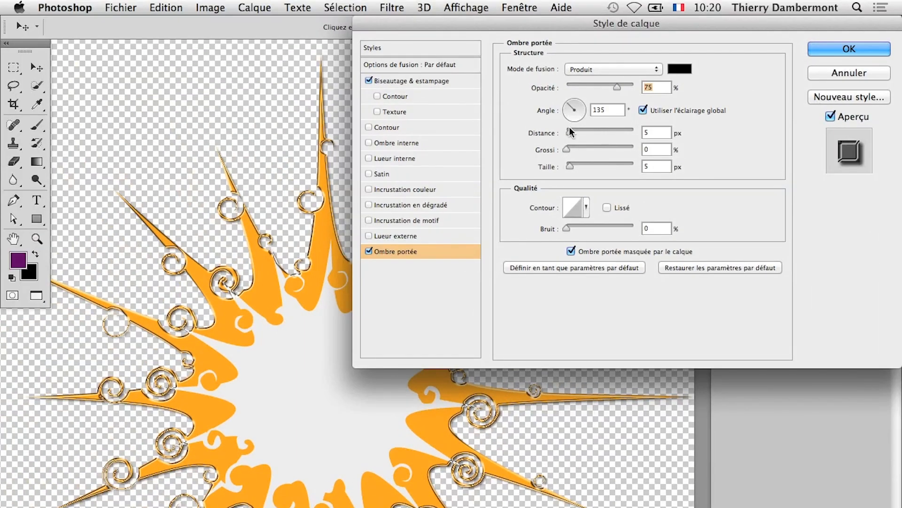
drag(570, 131, 575, 132)
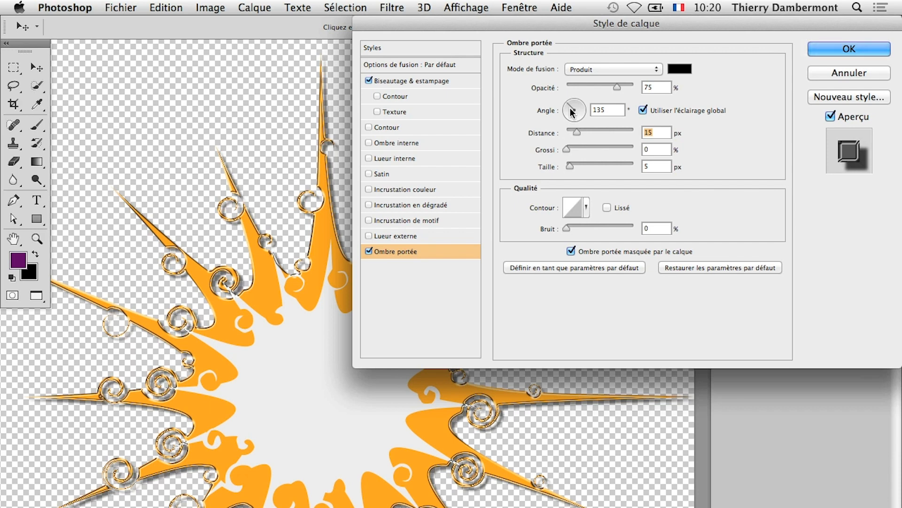
Set the drop shadow's angle to 80° and its opacity to 39 %, and apply the layer style
click(576, 106)
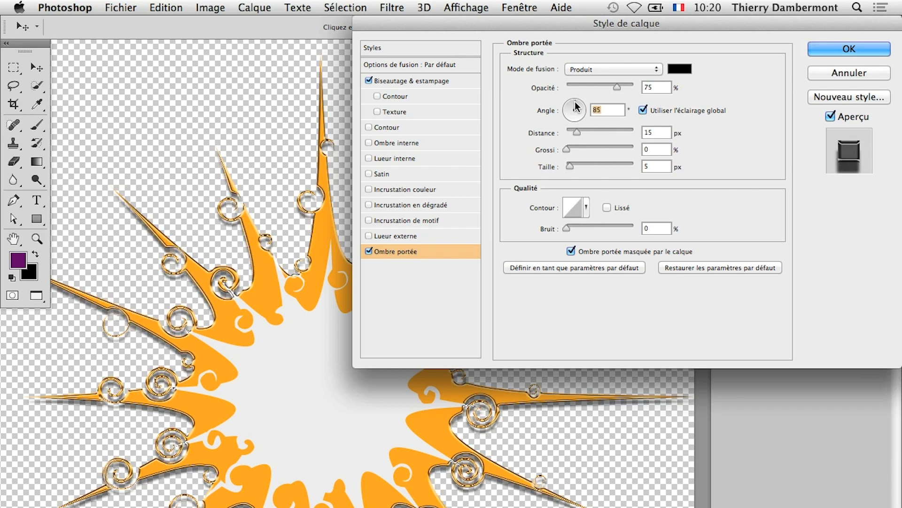
click(577, 108)
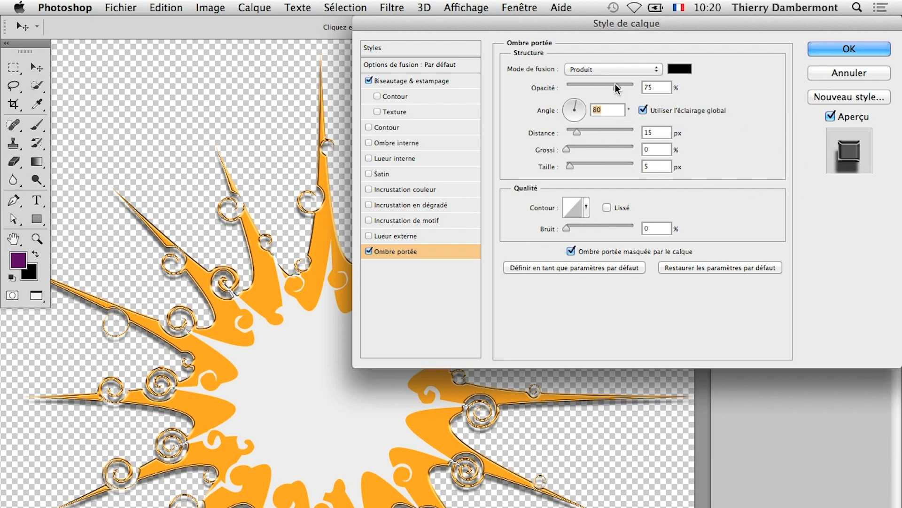
key(alt+super+equal)
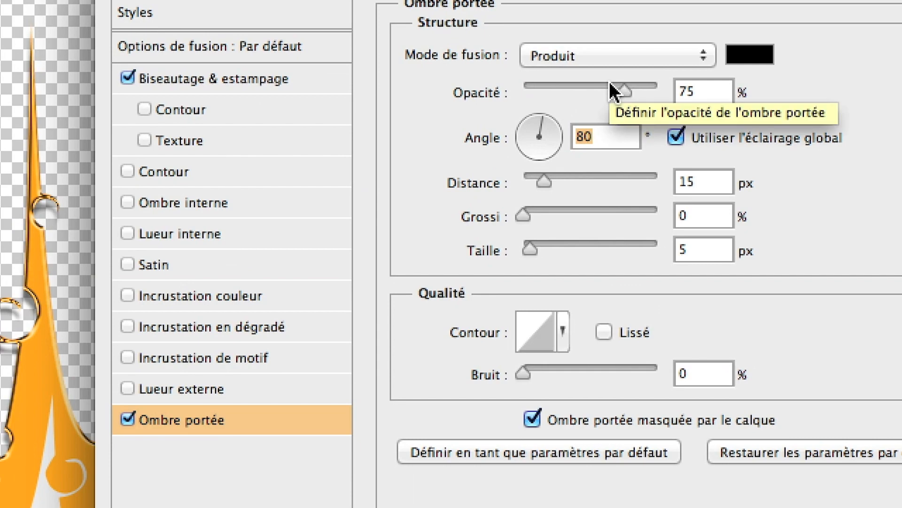
mouse_move(610, 83)
mouse_down()
mouse_move(573, 83)
mouse_move(597, 81)
mouse_up()
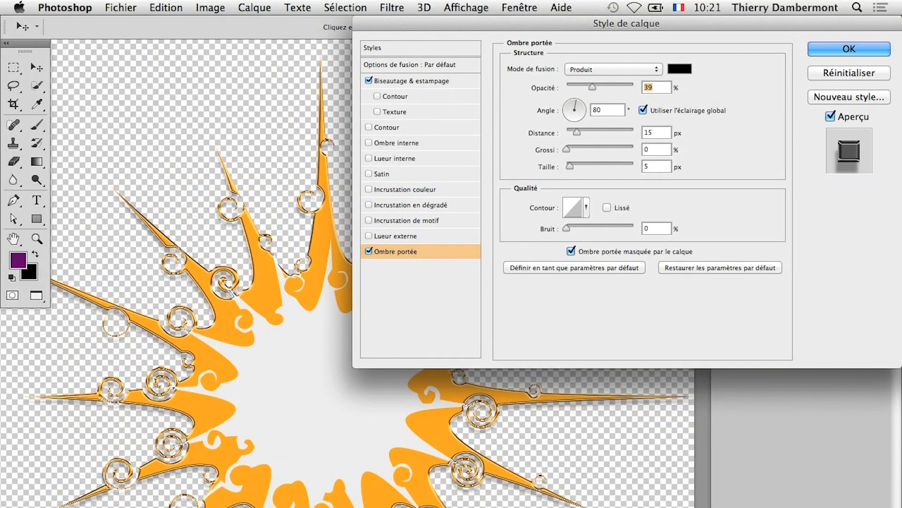
click(849, 49)
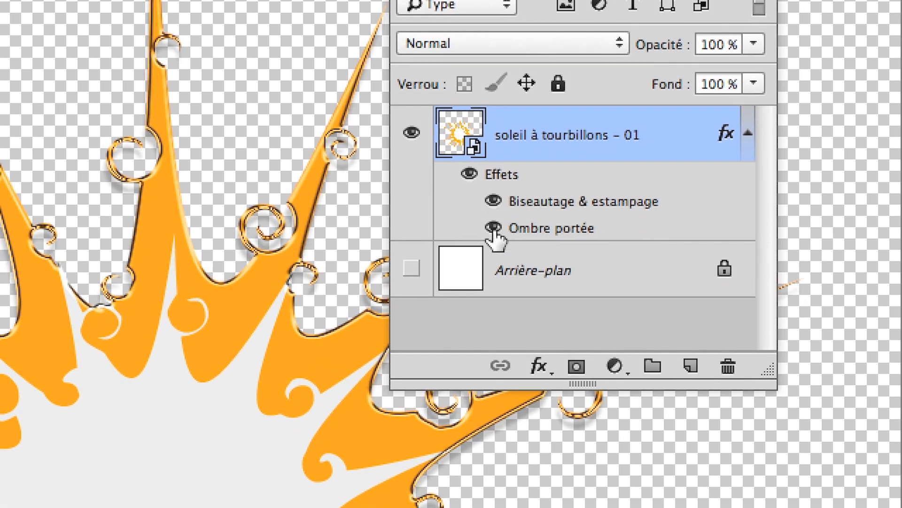
Compare the sun with and without its drop shadow, and review the bevel and shadow settings in the layer style
click(493, 227)
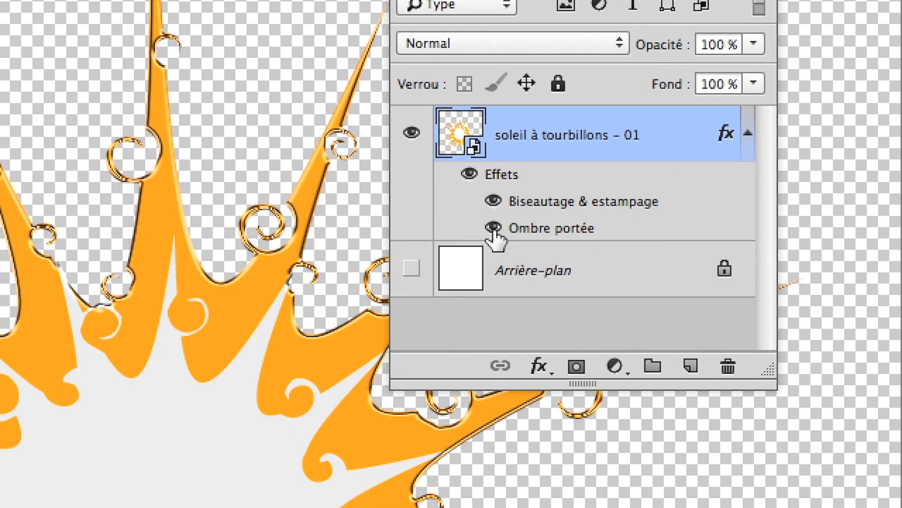
click(493, 228)
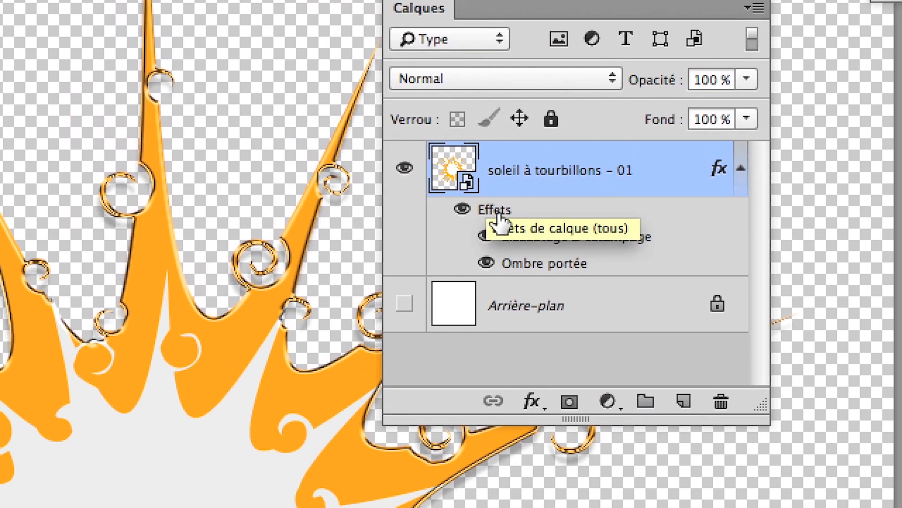
double_click(498, 216)
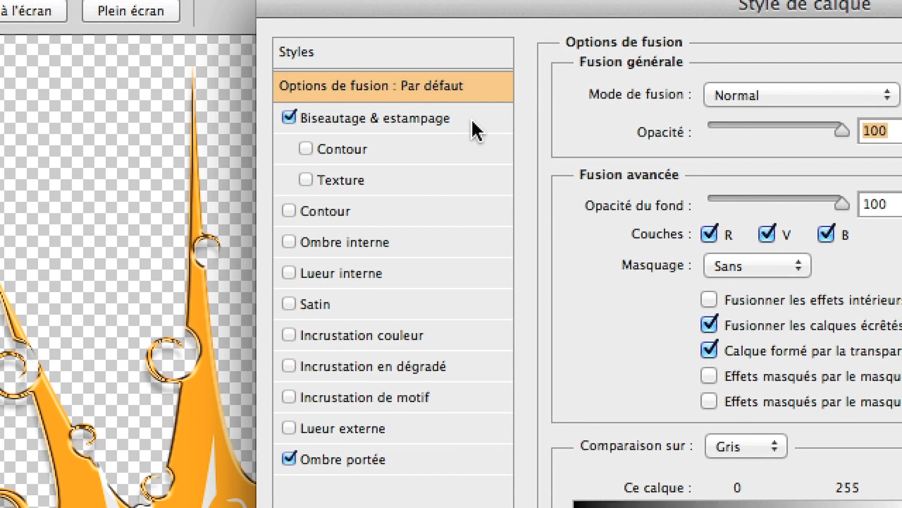
click(481, 104)
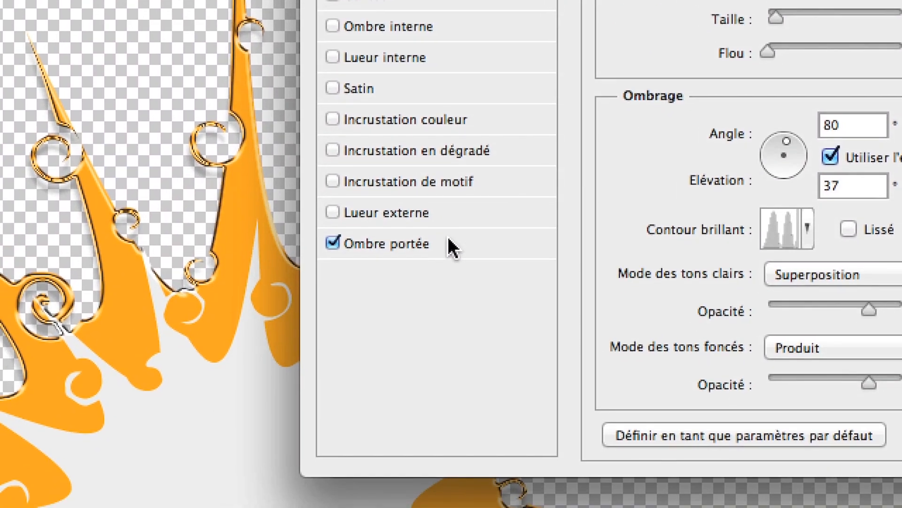
click(437, 262)
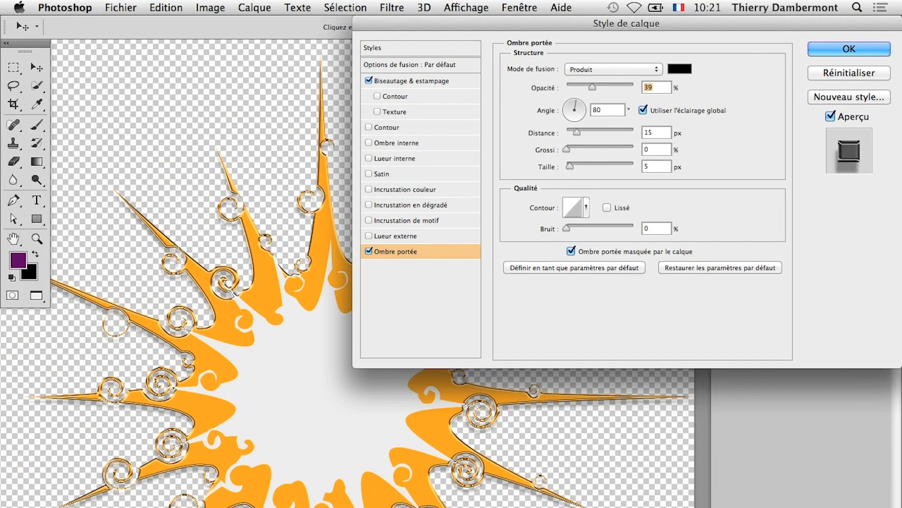
click(850, 49)
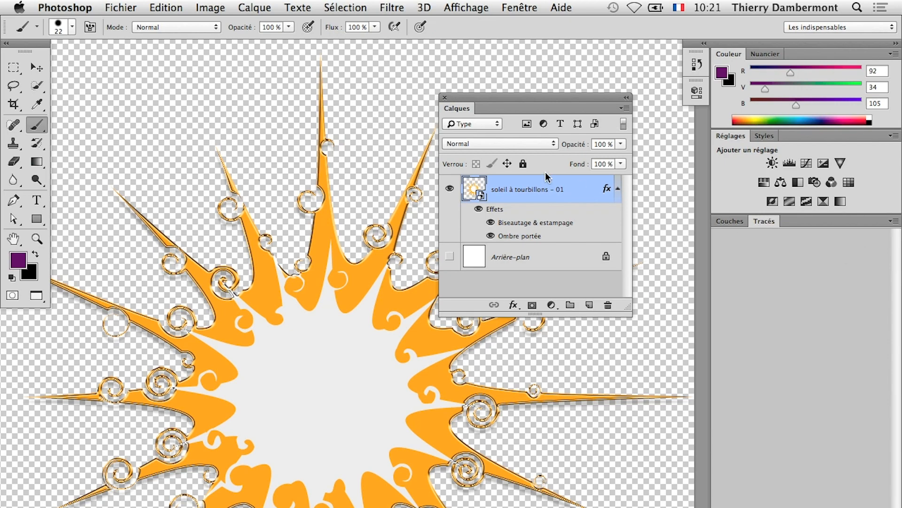
Save the document as a new Photoshop file named "soleil dans image 2000-2000px - 02.psd" with its layers
drag(487, 100, 611, 99)
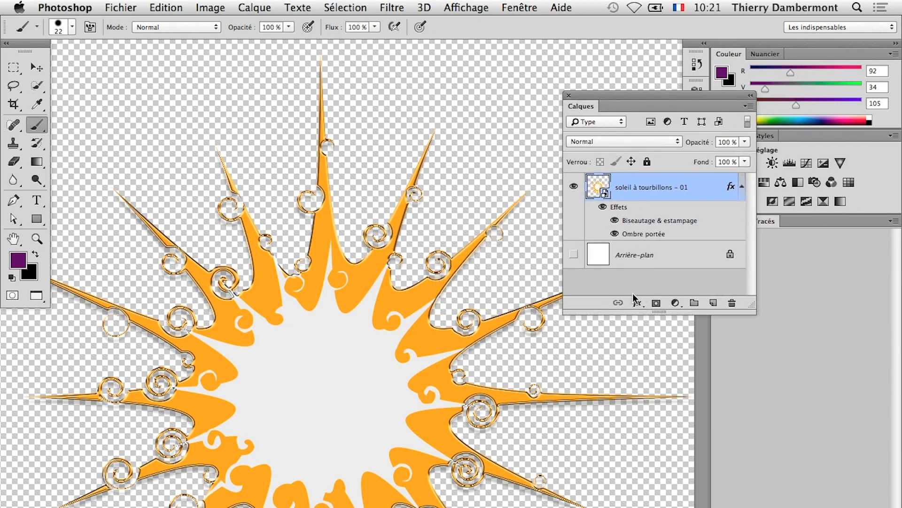
click(121, 8)
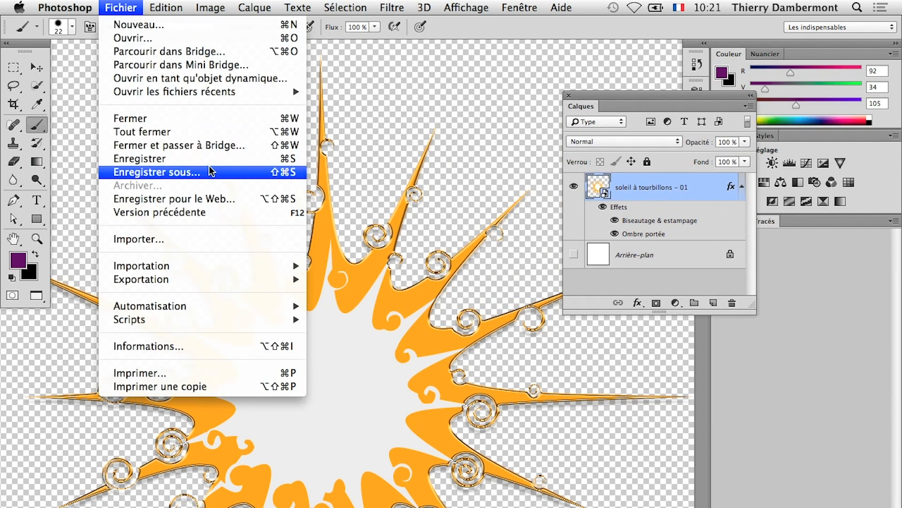
click(237, 171)
click(557, 131)
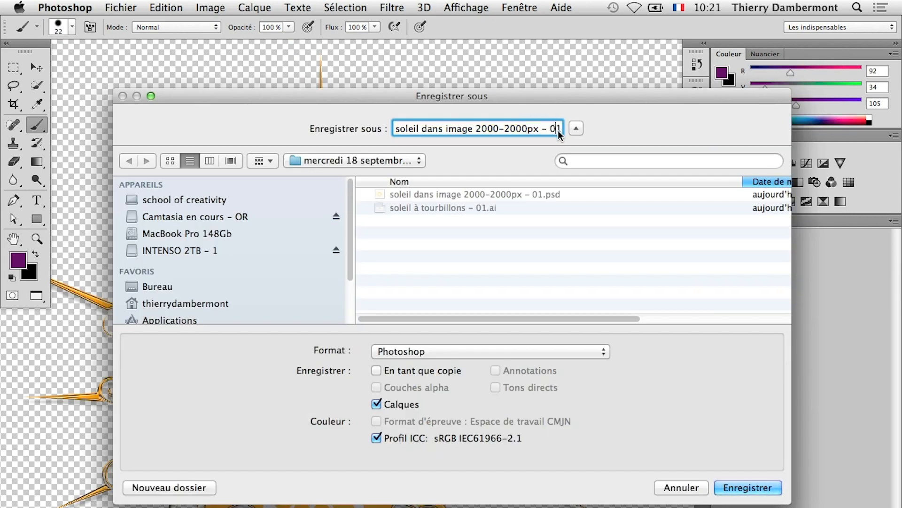
drag(556, 131, 559, 130)
text(2.psd)
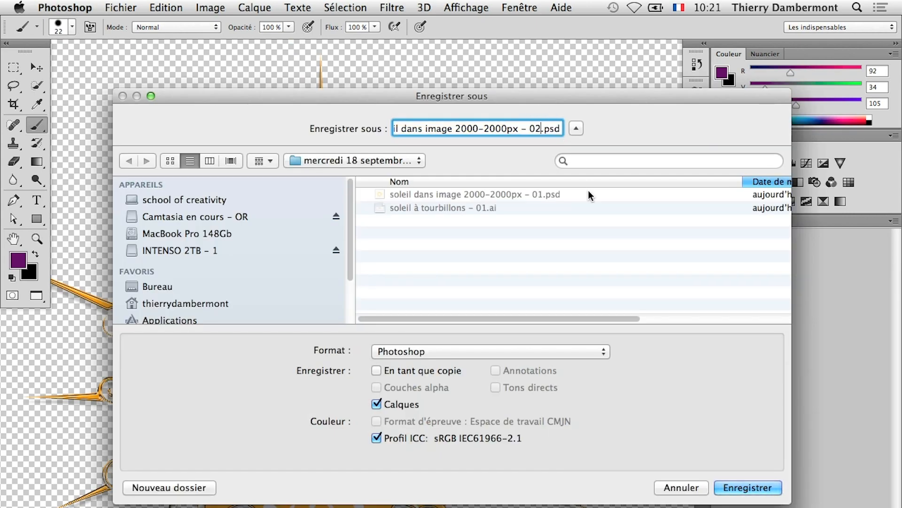
click(750, 488)
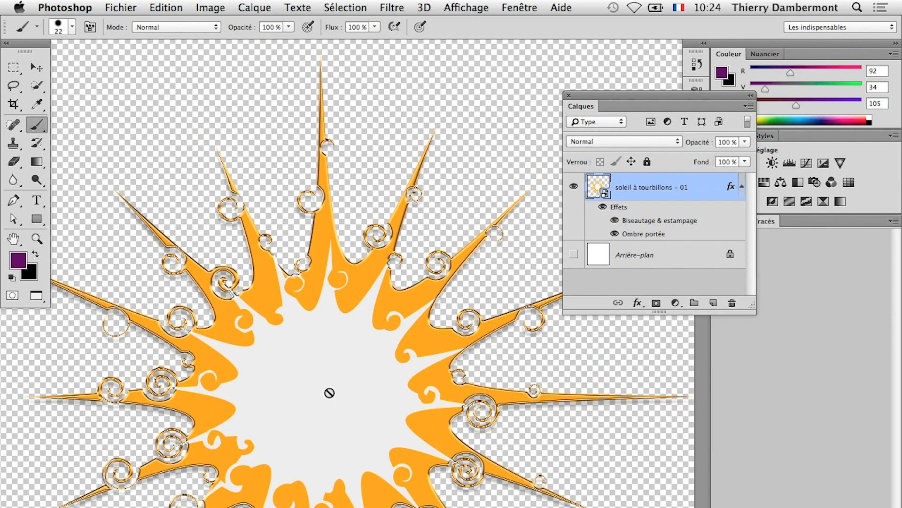
Switch to Illustrator, display the transparency grid behind the sun, move the Aspect panel off the artwork, and activate the Selection tool
key(super+Tab)
key(super+Tab)
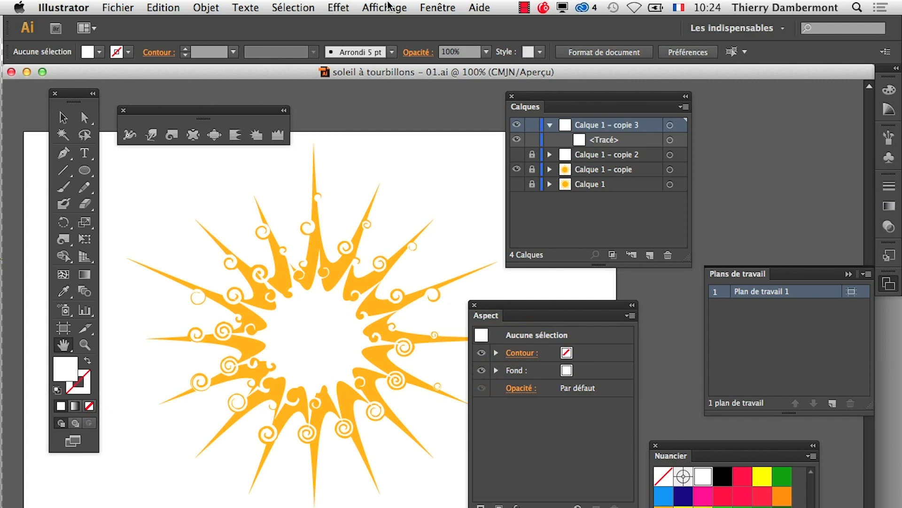
click(388, 7)
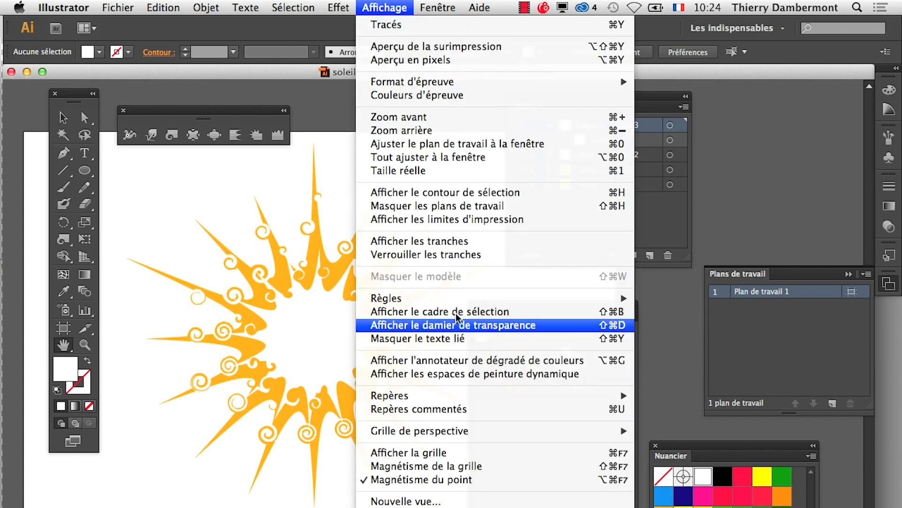
click(461, 329)
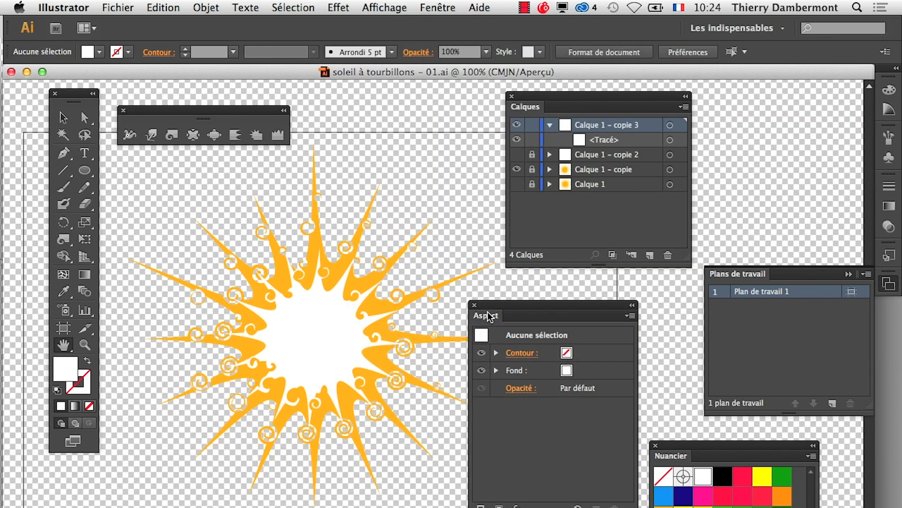
drag(492, 306, 561, 303)
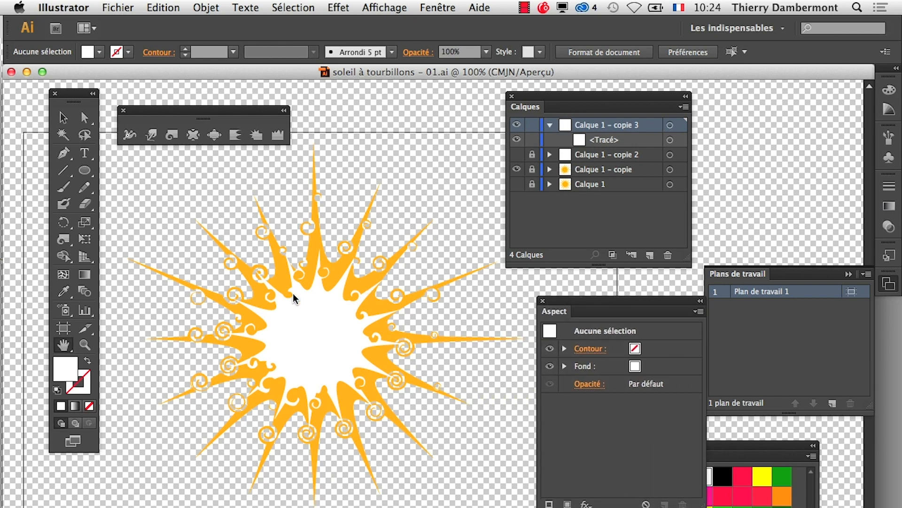
scroll(293, 293, up, 1)
scroll(293, 292, up, 1)
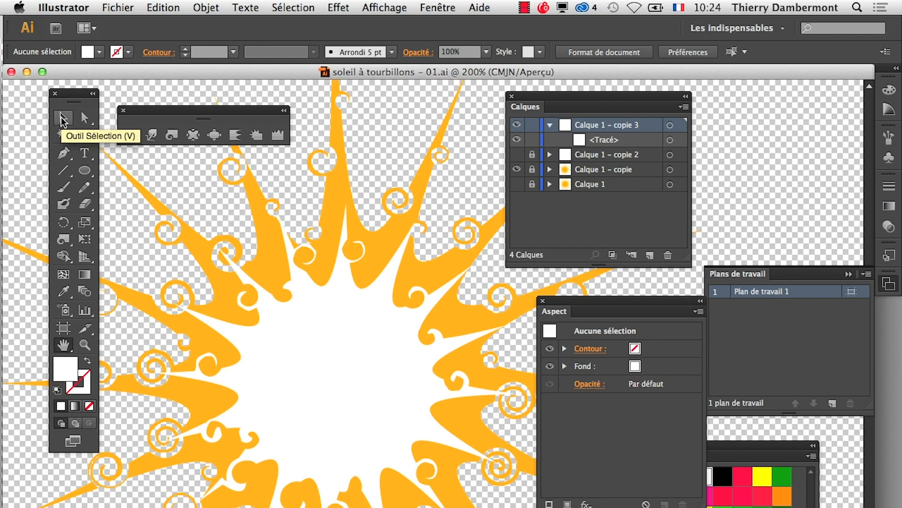
click(62, 118)
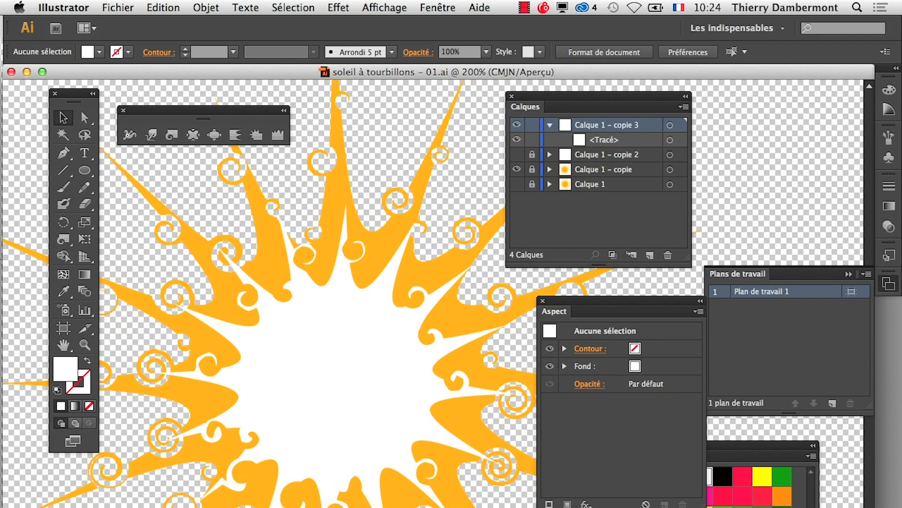
Save the Illustrator document under the new name "soleil à tourbillons - 02.ai" with the Illustrator CS6 options
click(116, 6)
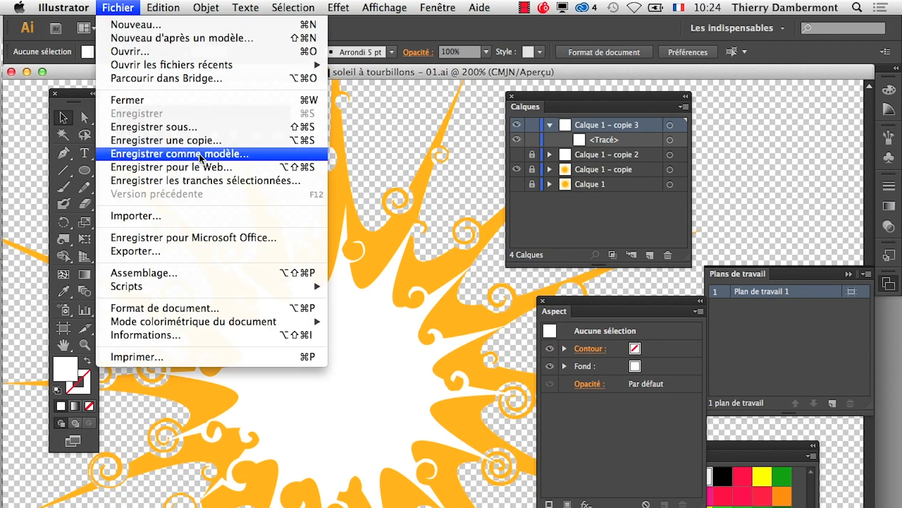
click(192, 128)
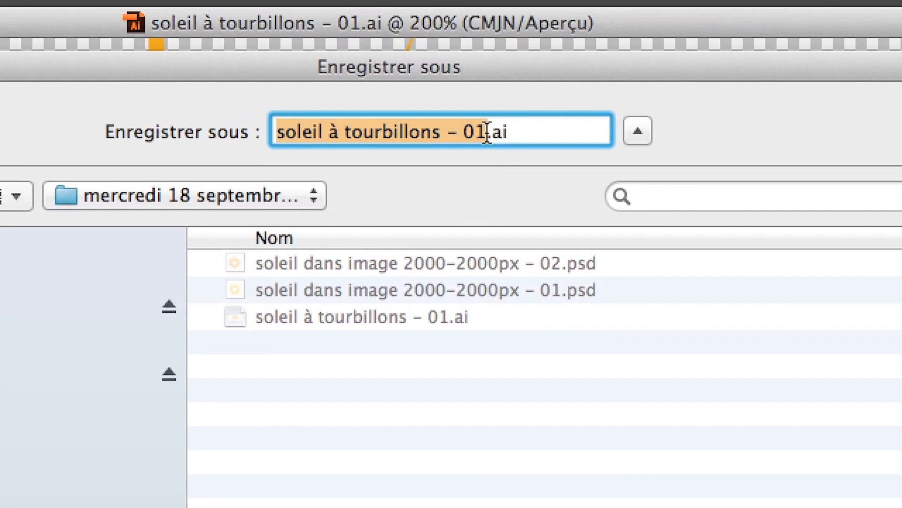
click(537, 104)
key(shift+Left)
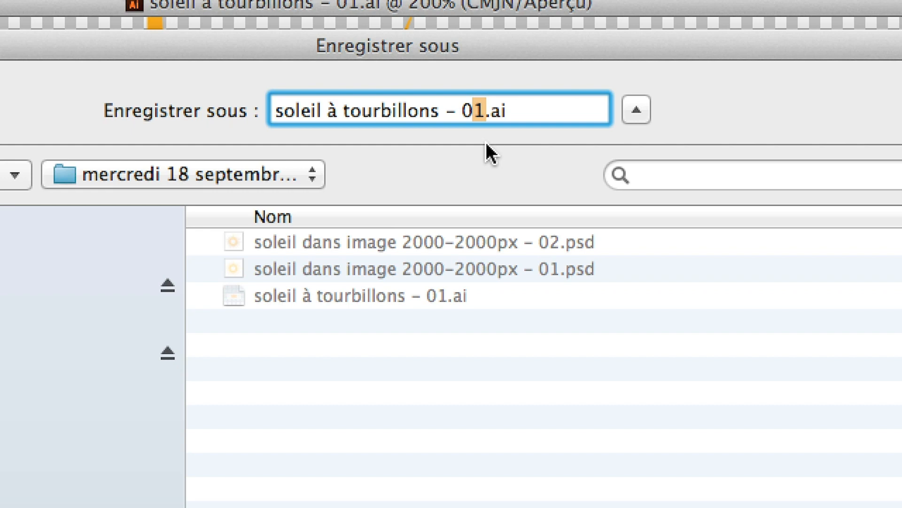
text(2)
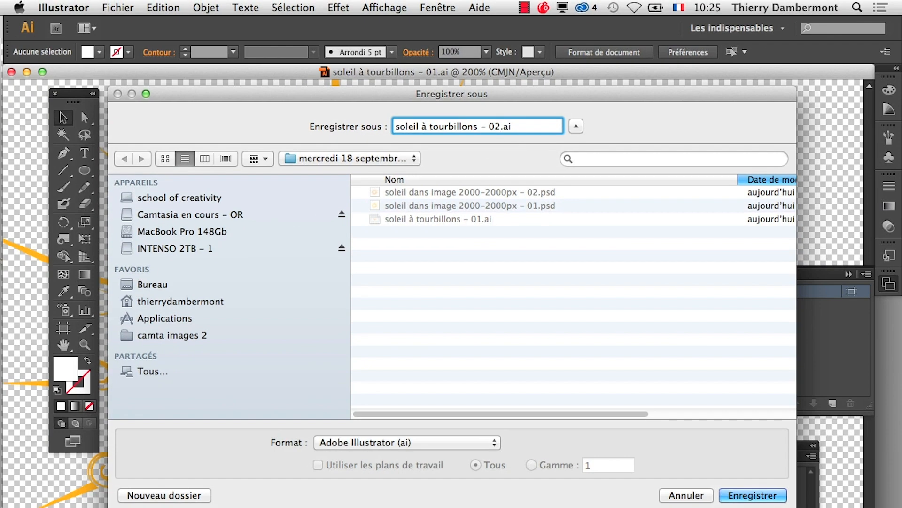
key(Return)
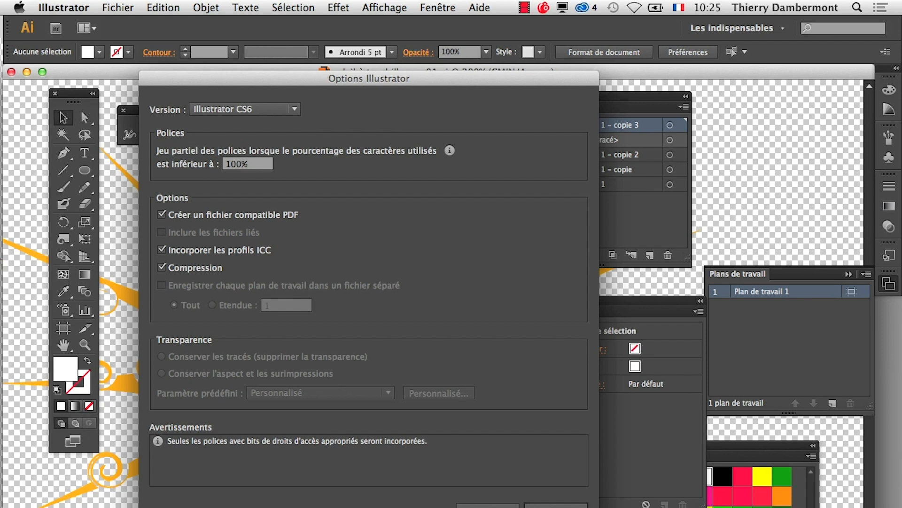
key(Return)
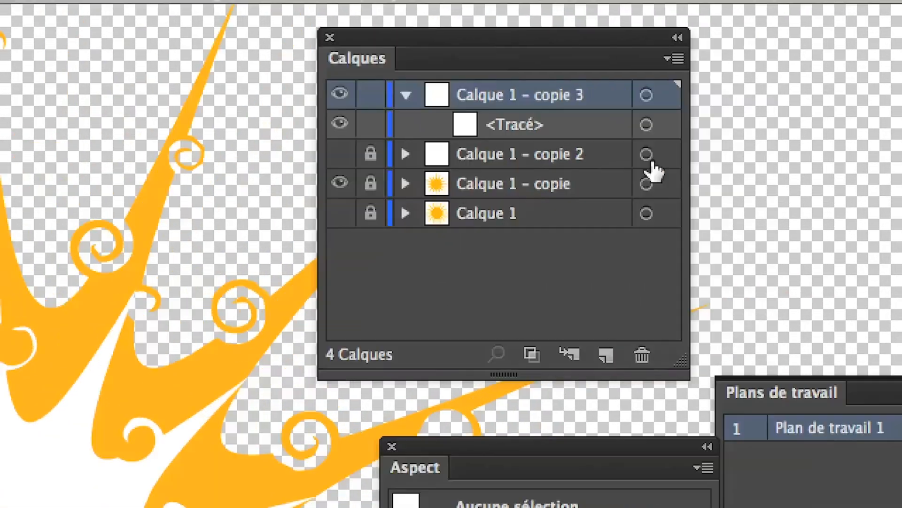
Select the white shape through the "Calque 1 - copie 3" layer and show its selection edges
click(405, 95)
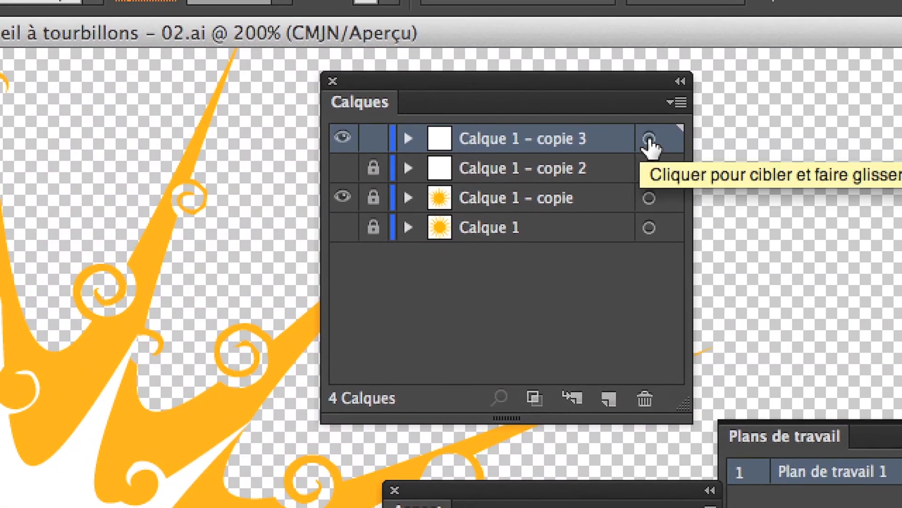
click(807, 138)
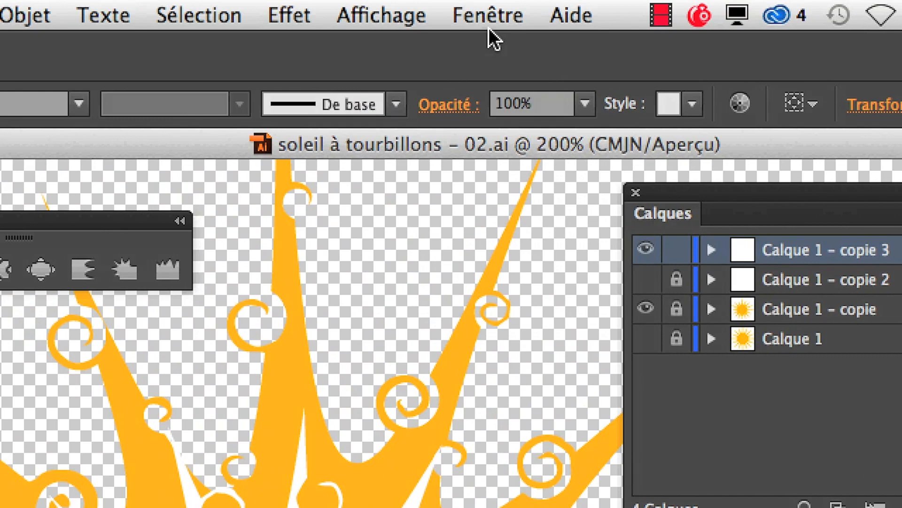
click(409, 11)
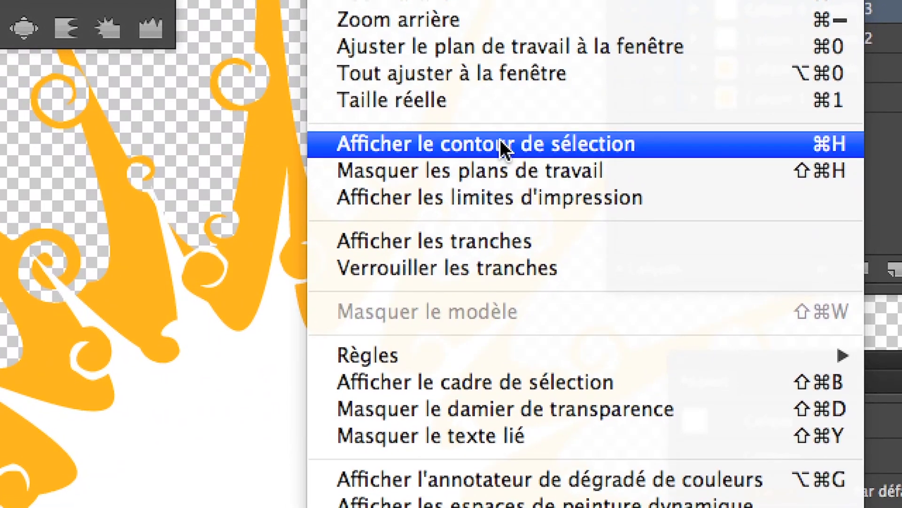
click(501, 140)
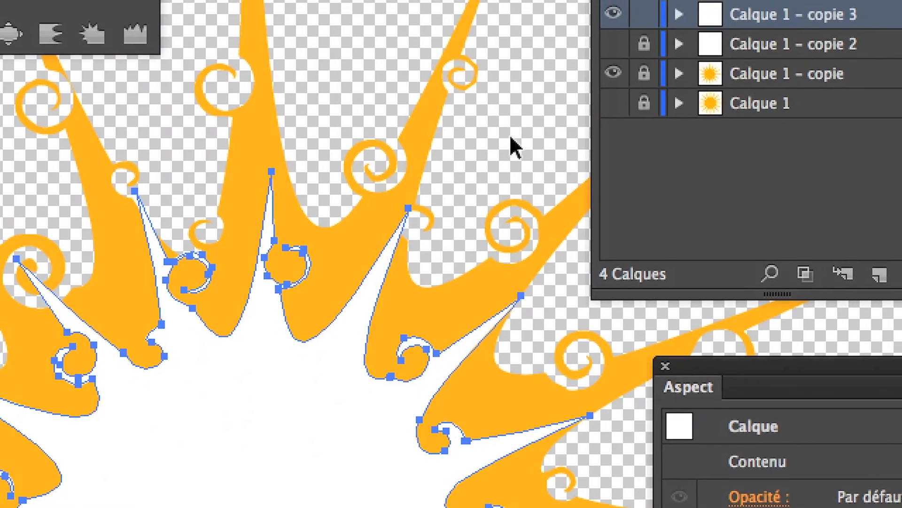
click(465, 11)
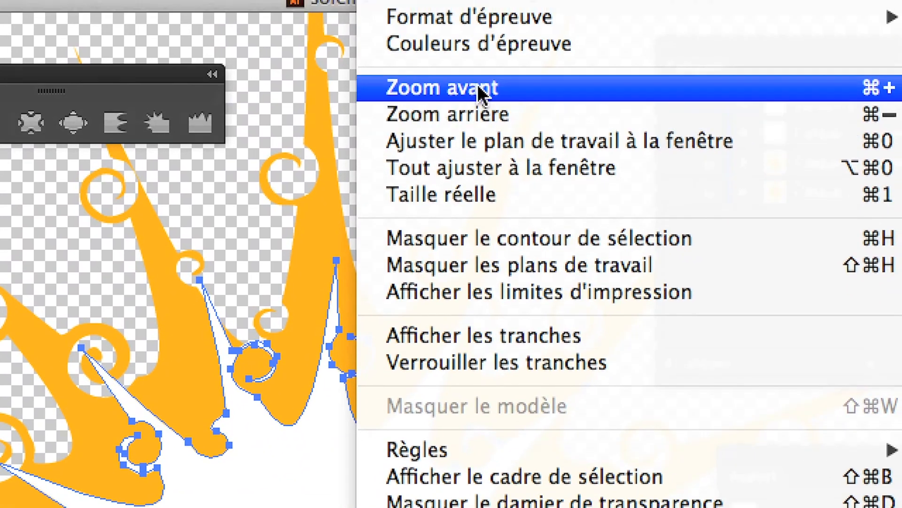
click(461, 7)
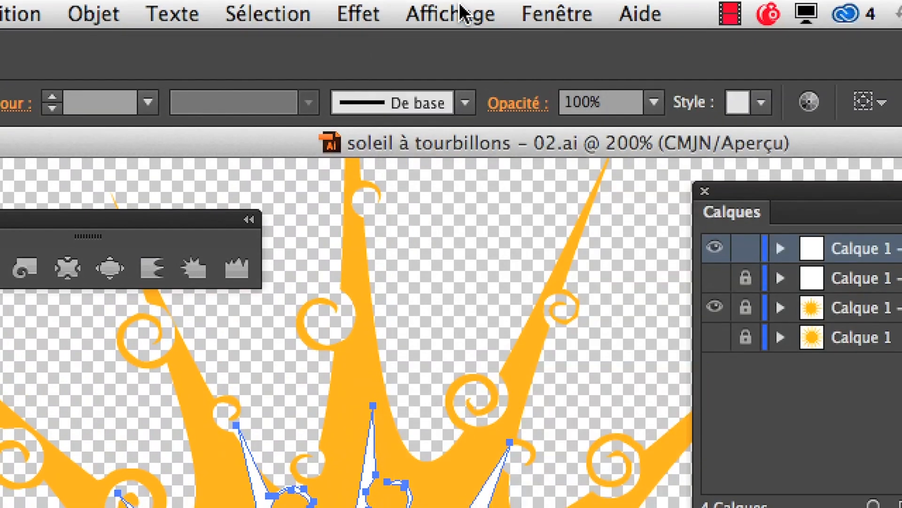
click(461, 7)
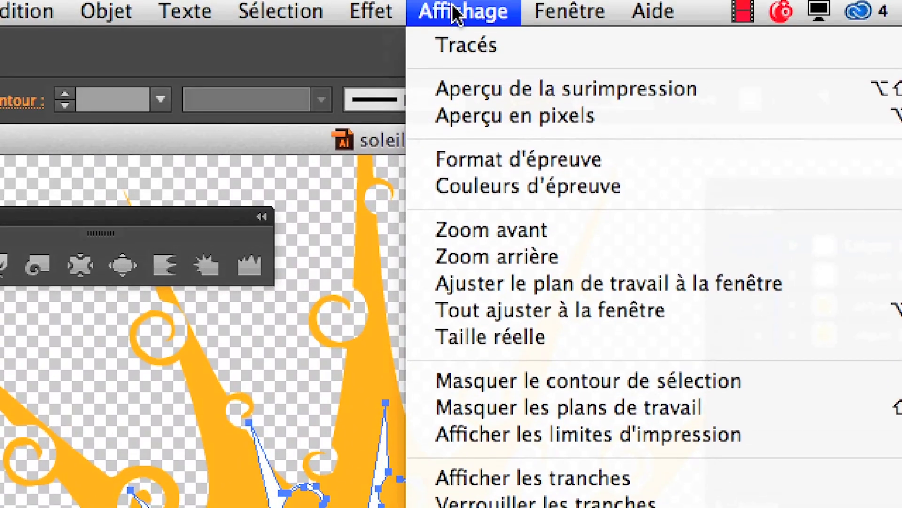
click(456, 12)
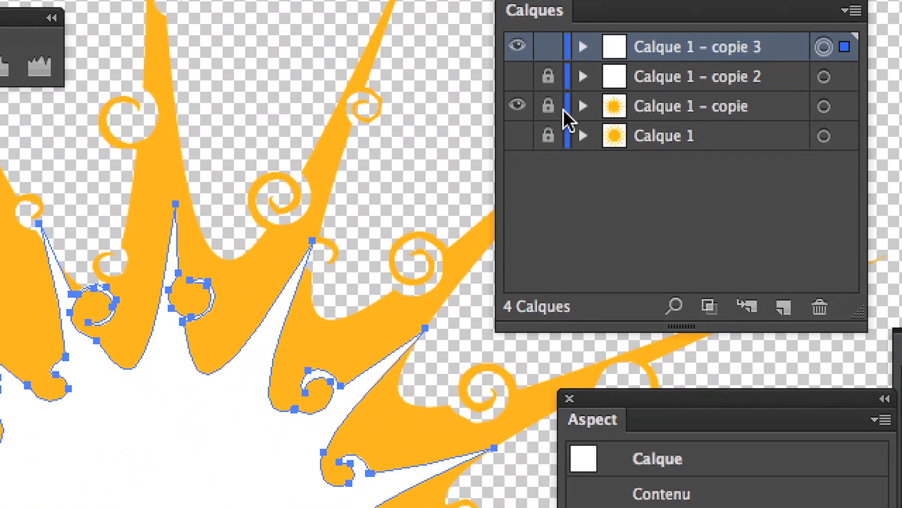
Unlock the "Calque 1 - copie" layer, add its orange sun to the selection, and check the path it contains
click(548, 107)
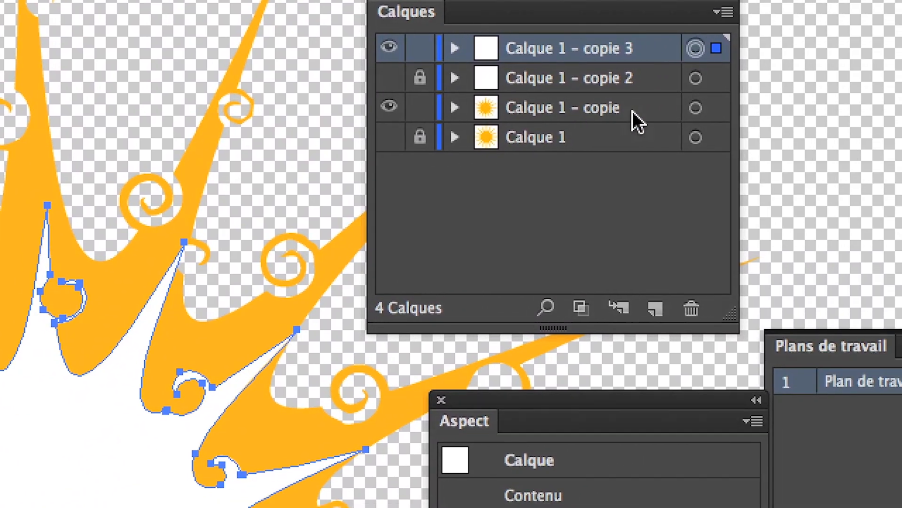
click(696, 107)
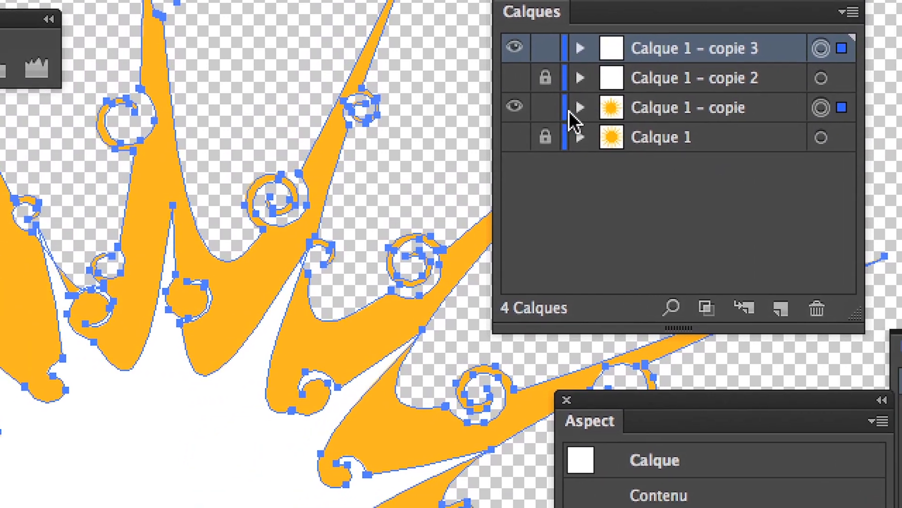
click(576, 109)
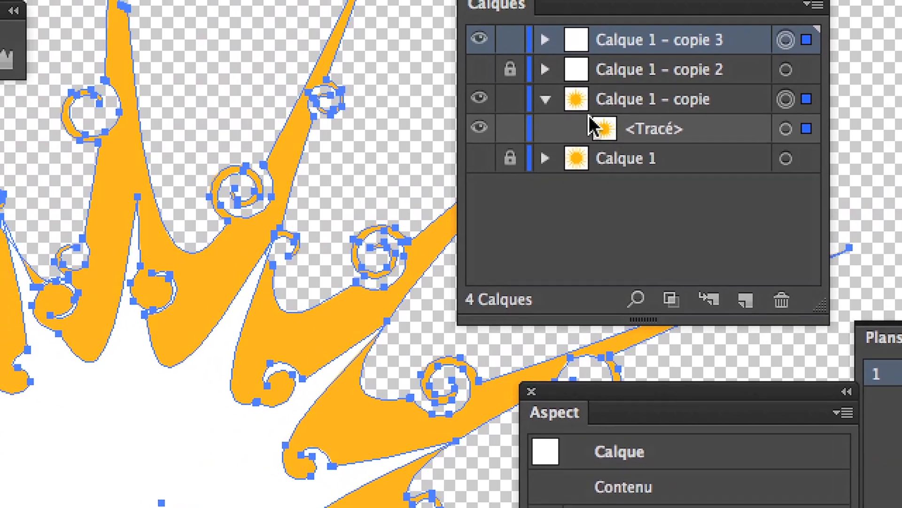
click(545, 99)
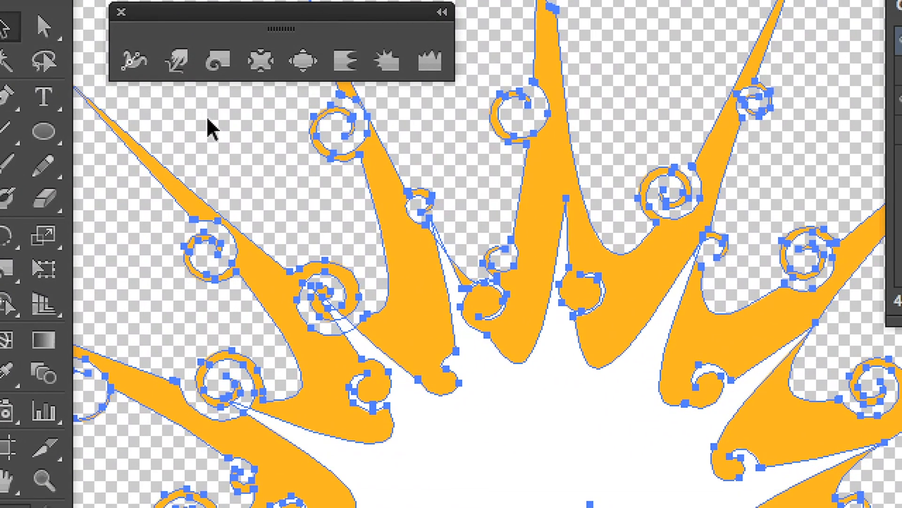
Deselect everything and reselect the orange sun and the white shape together with a selection marquee
click(274, 160)
drag(274, 170, 425, 358)
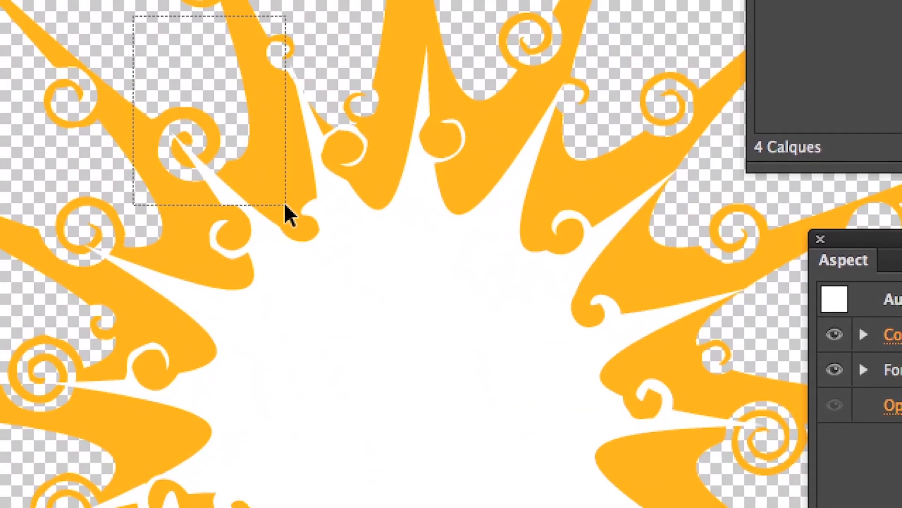
drag(285, 207, 285, 205)
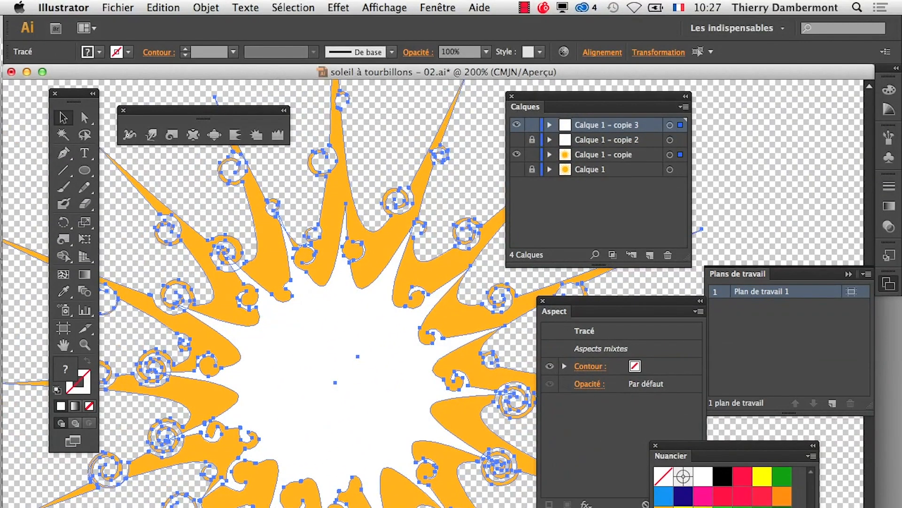
Display the Pathfinder panel and move it over the upper part of the sun
click(437, 8)
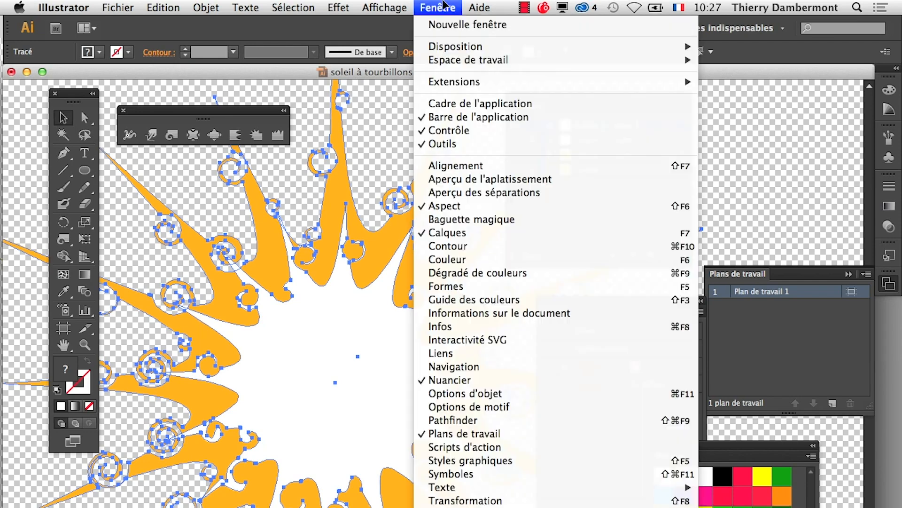
click(475, 420)
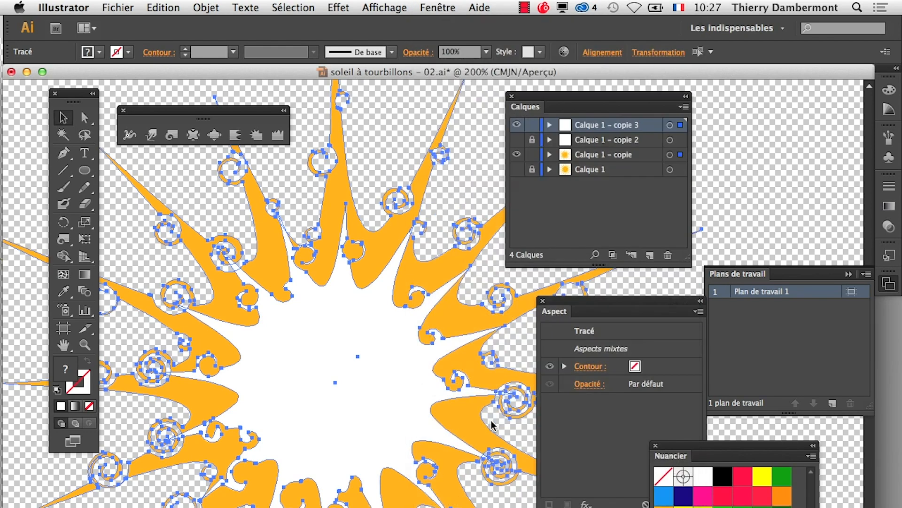
drag(163, 295, 367, 207)
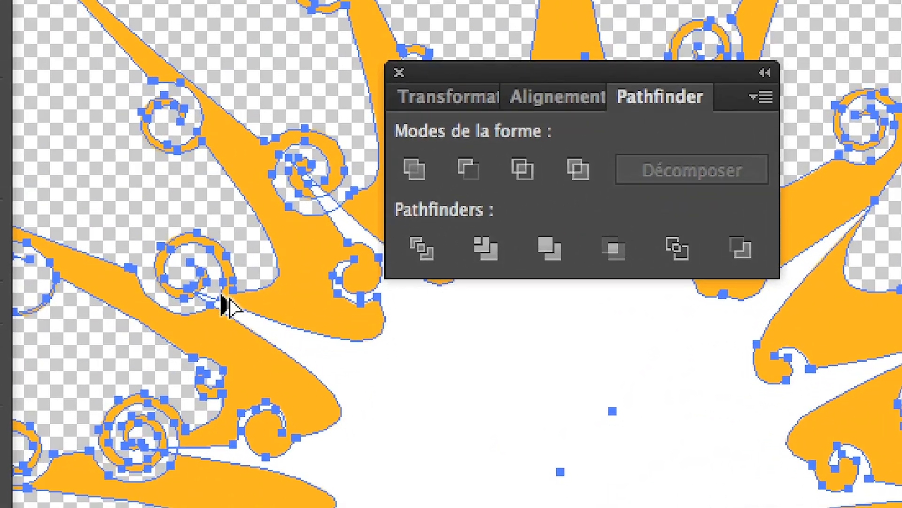
Try the Pathfinder Exclusion mode on the orange sun and the white shape, and undo it
scroll(263, 279, up, 1)
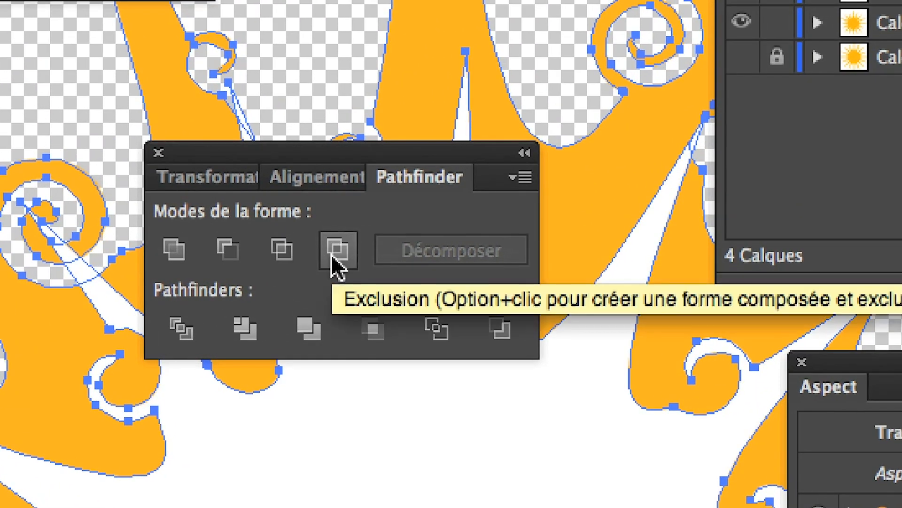
click(334, 253)
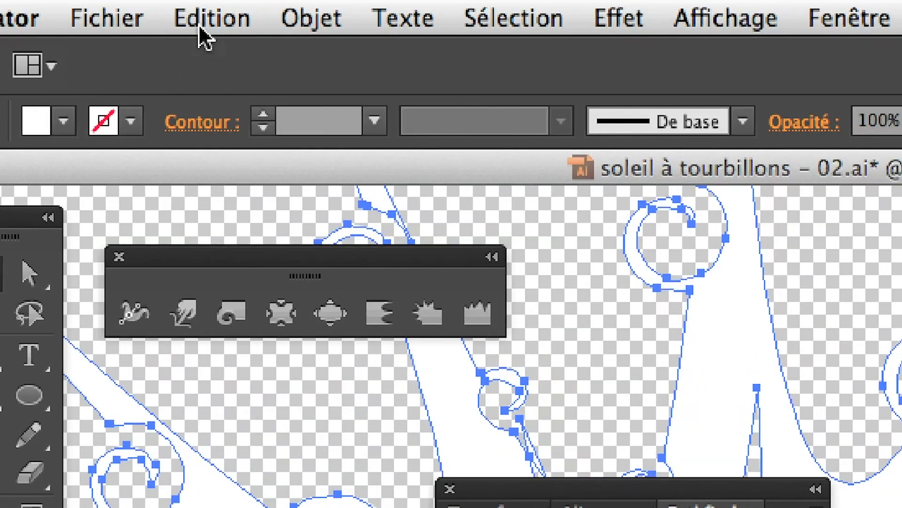
click(203, 19)
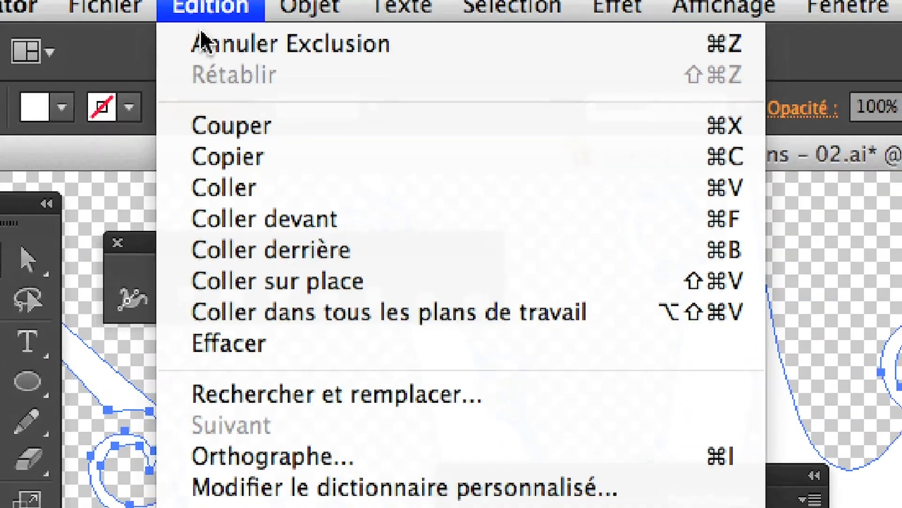
click(202, 43)
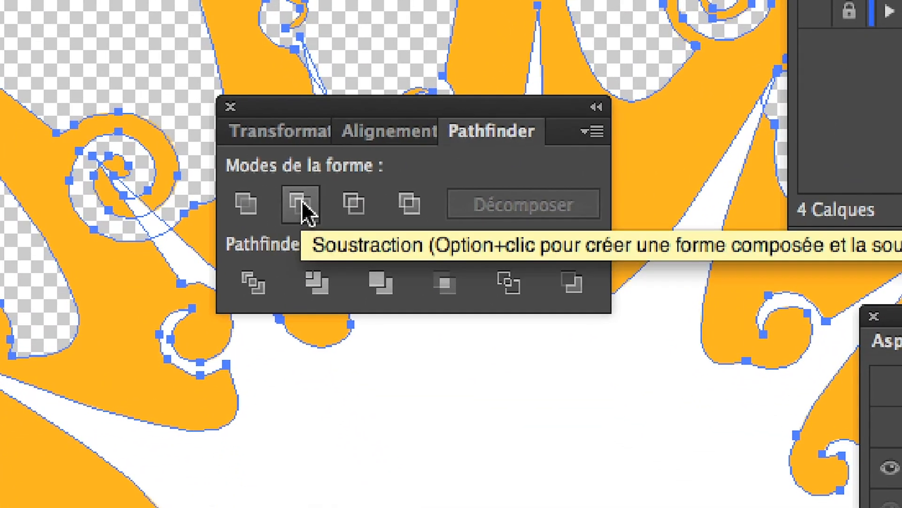
Cut the white shape out of the orange sun with the Pathfinder Soustraction mode
click(302, 203)
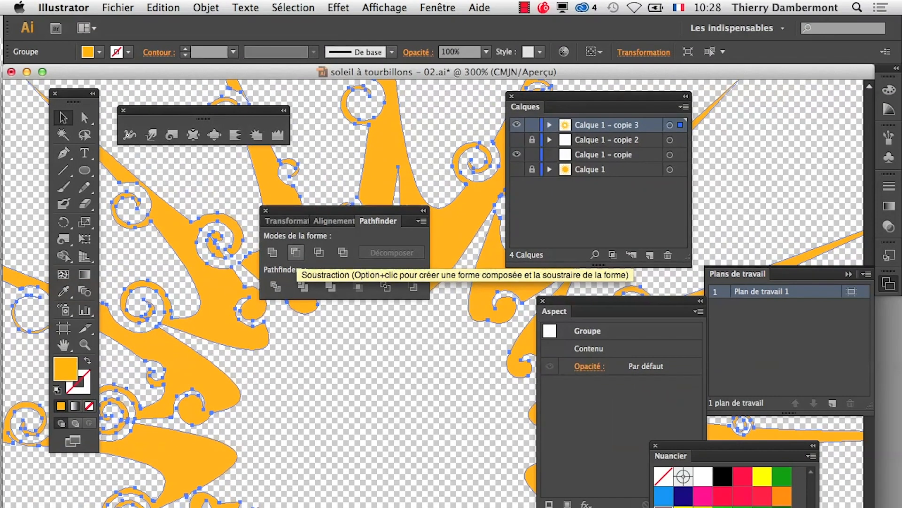
key(super+minus)
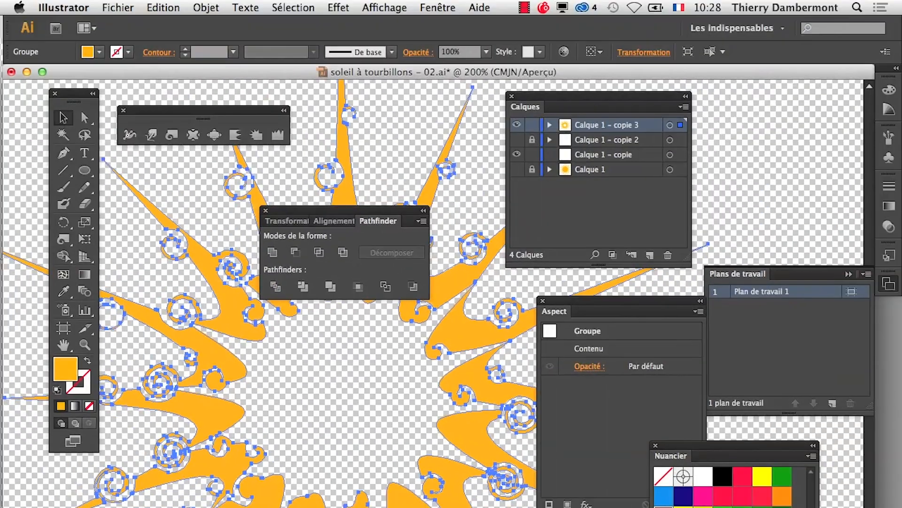
click(438, 6)
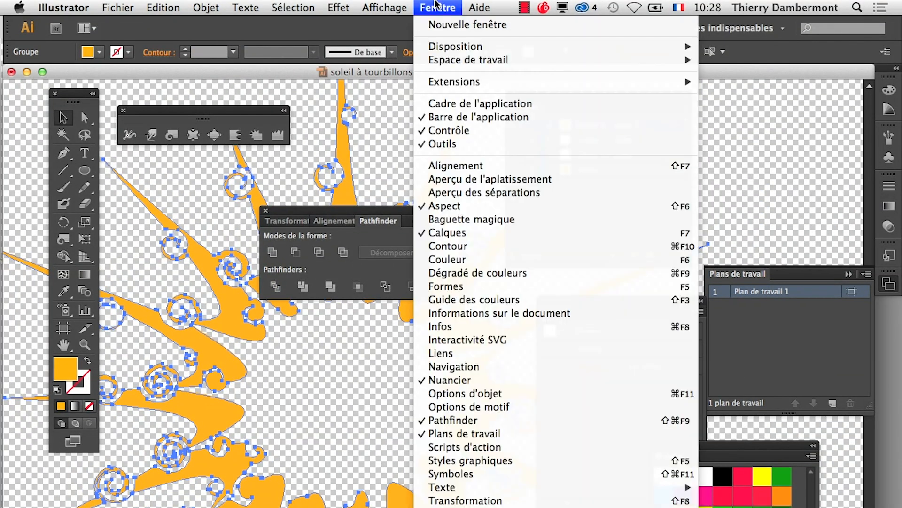
mouse_move(407, 6)
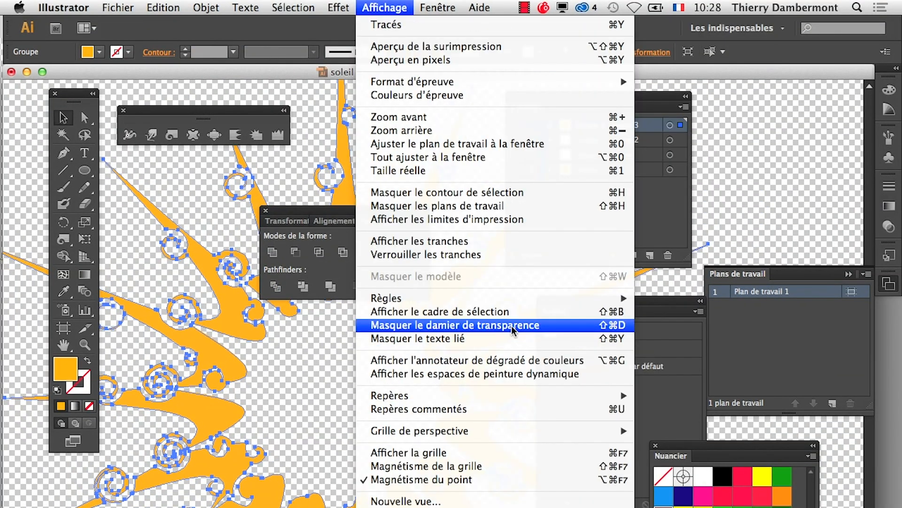
click(233, 70)
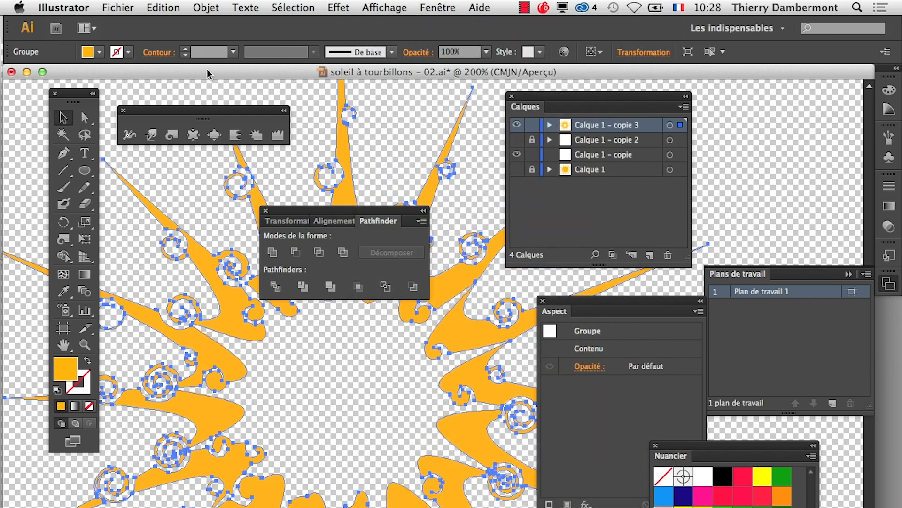
Save the Illustrator document and switch to Photoshop
click(123, 7)
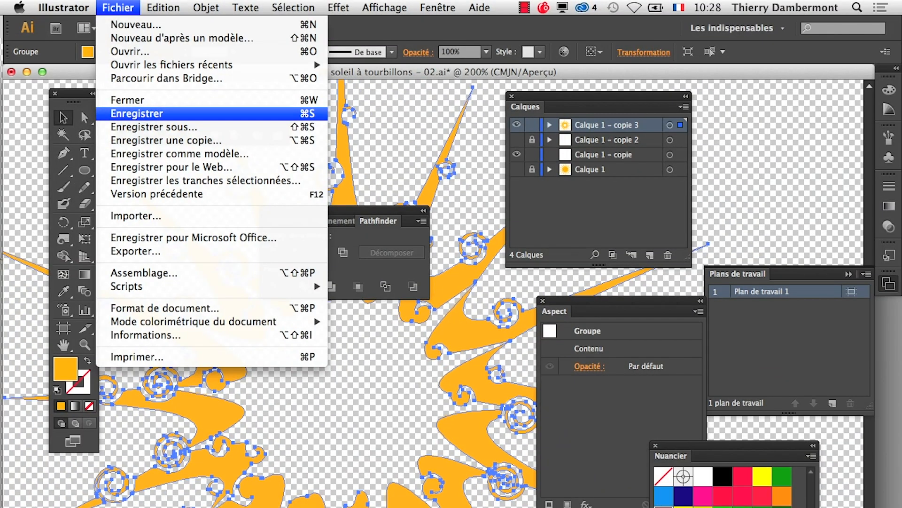
click(155, 117)
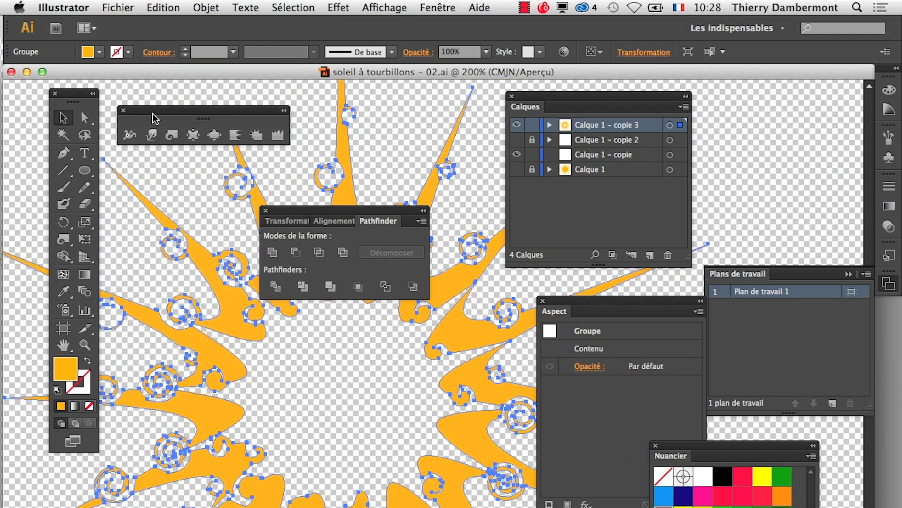
key(super+Tab)
key(super+Tab)
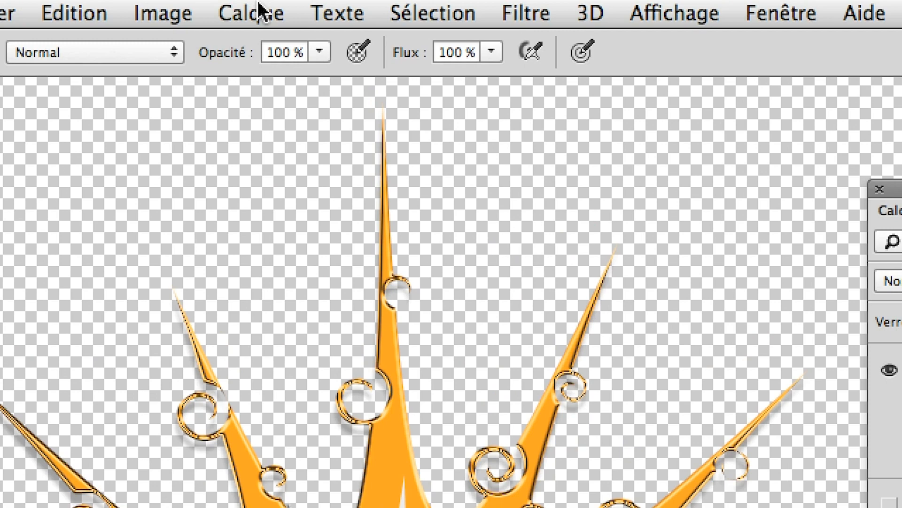
Replace the contents of the sun smart object with the file "soleil à tourbillons - 02.ai"
click(261, 7)
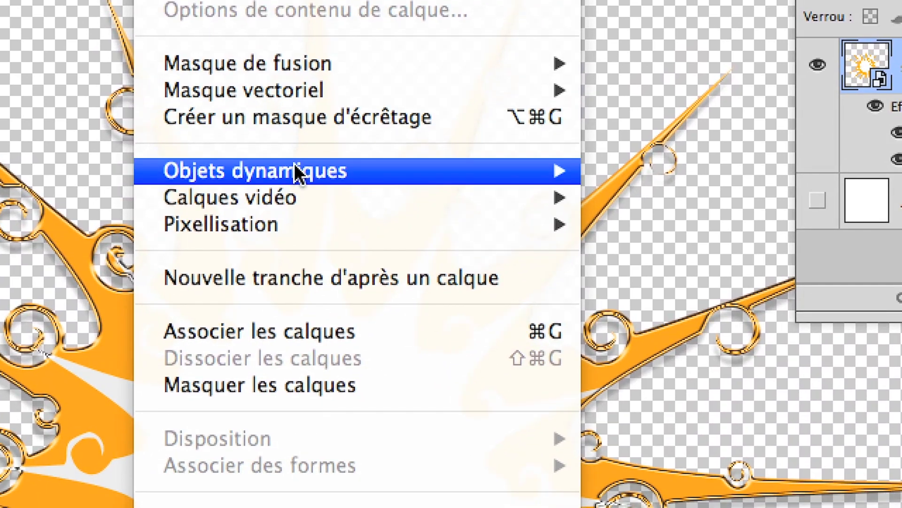
mouse_move(321, 217)
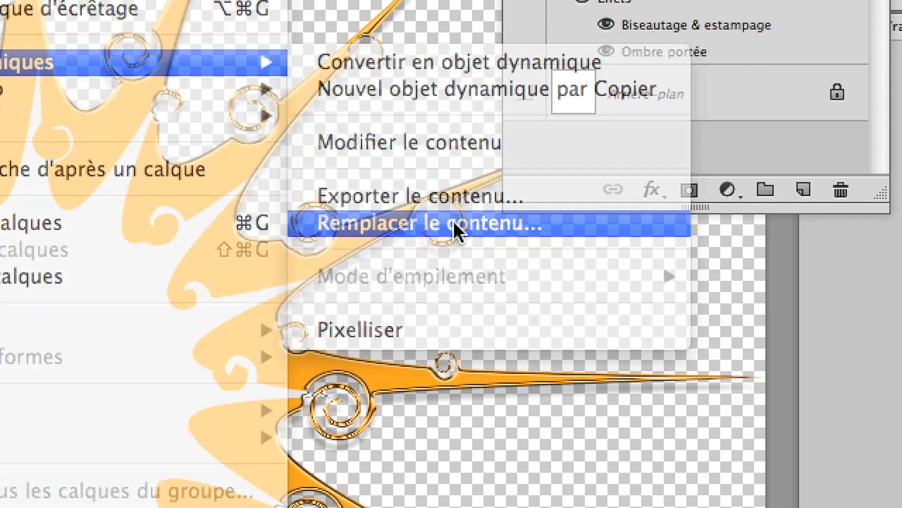
click(453, 221)
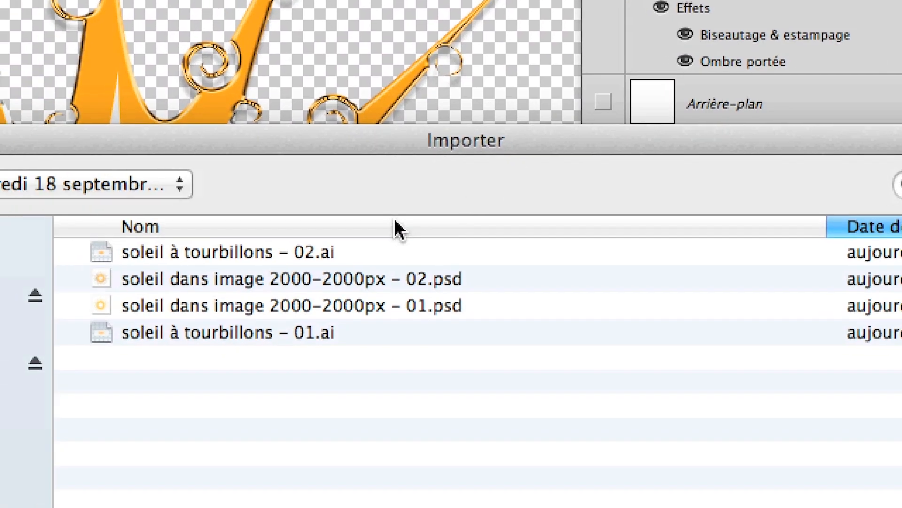
click(200, 254)
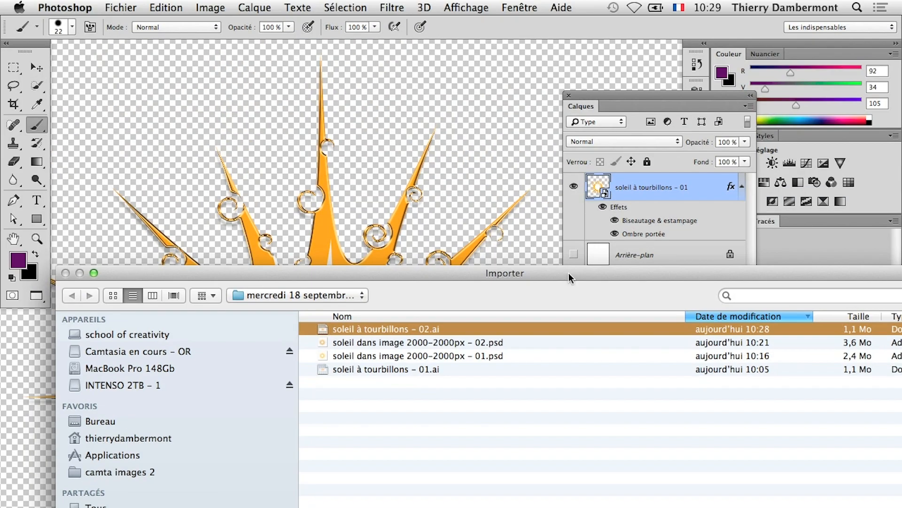
drag(570, 278, 380, 78)
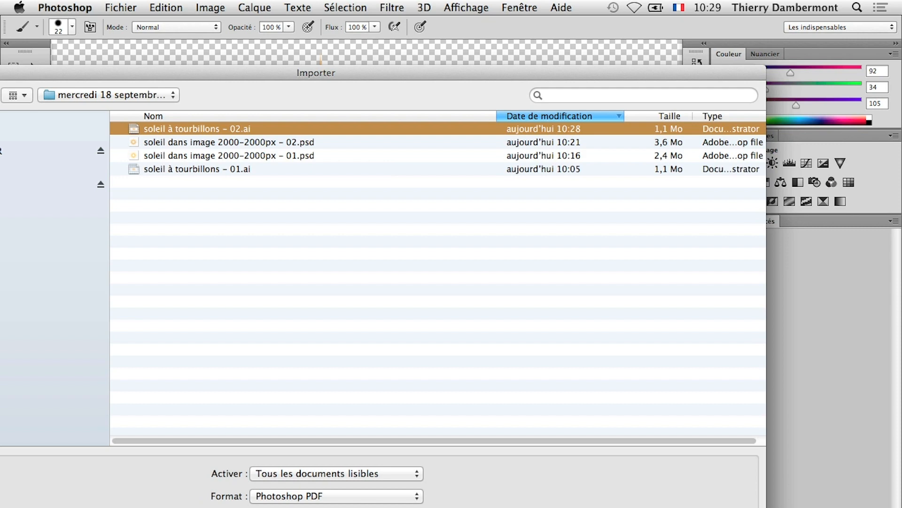
key(Return)
click(633, 483)
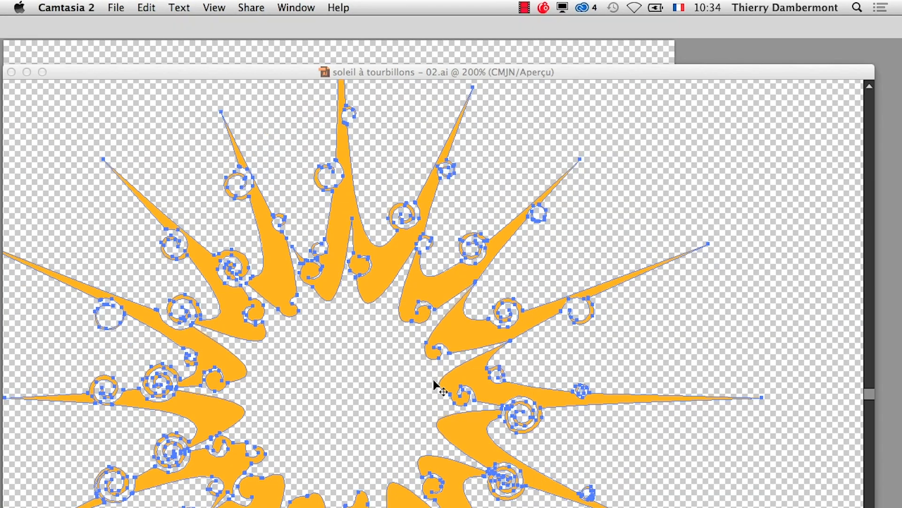
Switch to Photoshop and make the white Arrière-plan layer visible behind the sun
key(super+Tab)
key(super+Tab)
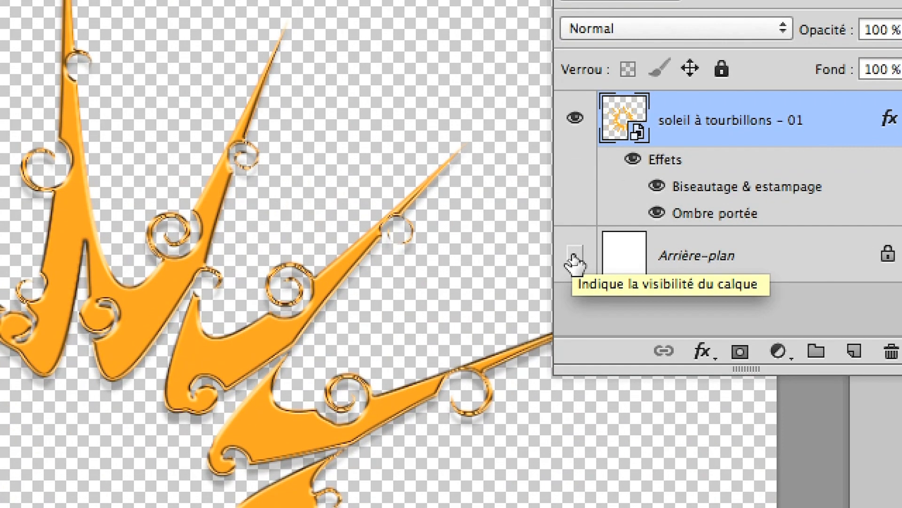
click(574, 256)
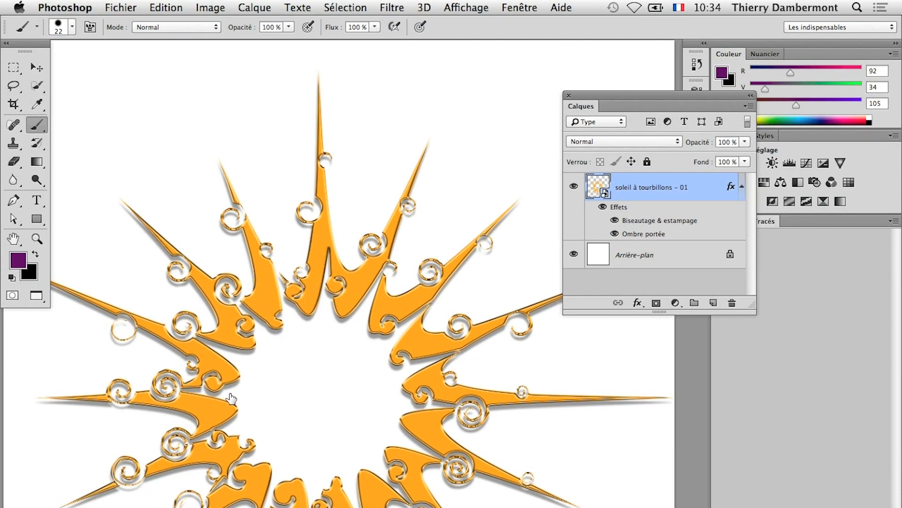
scroll(232, 398, up, 2)
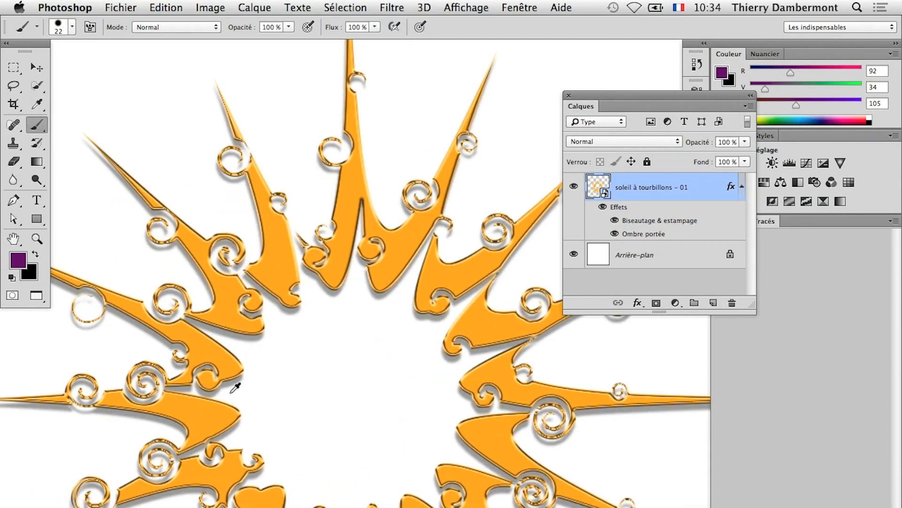
scroll(235, 388, up, 1)
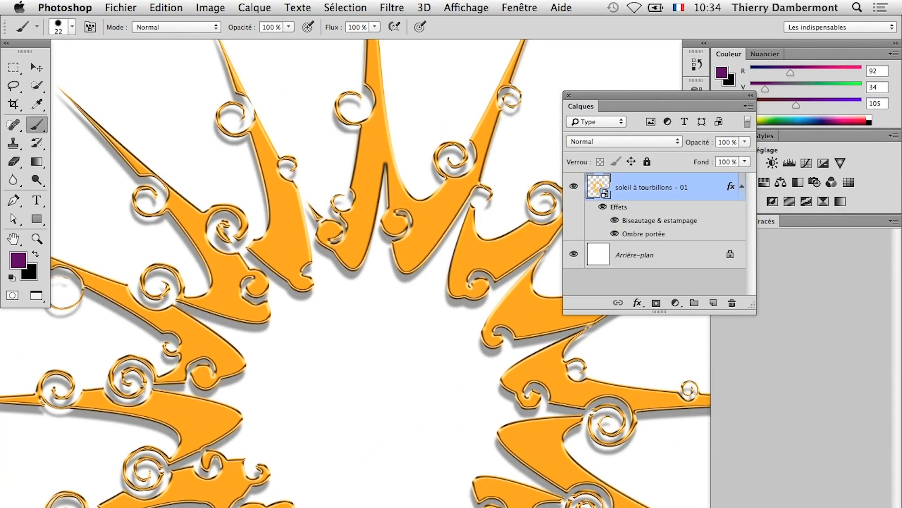
Set the sun's Biseautage & estampage effect to a size of 13 px, angle 77° and elevation 42°
double_click(643, 221)
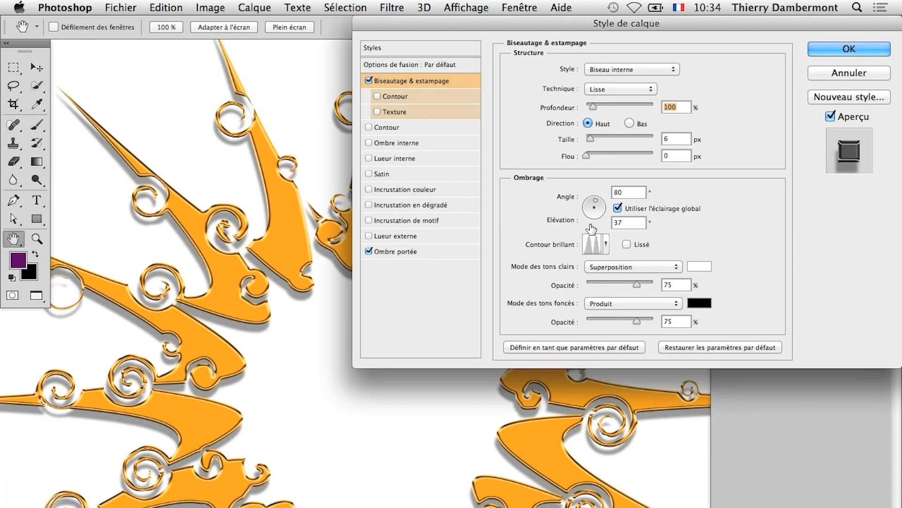
drag(602, 207, 596, 209)
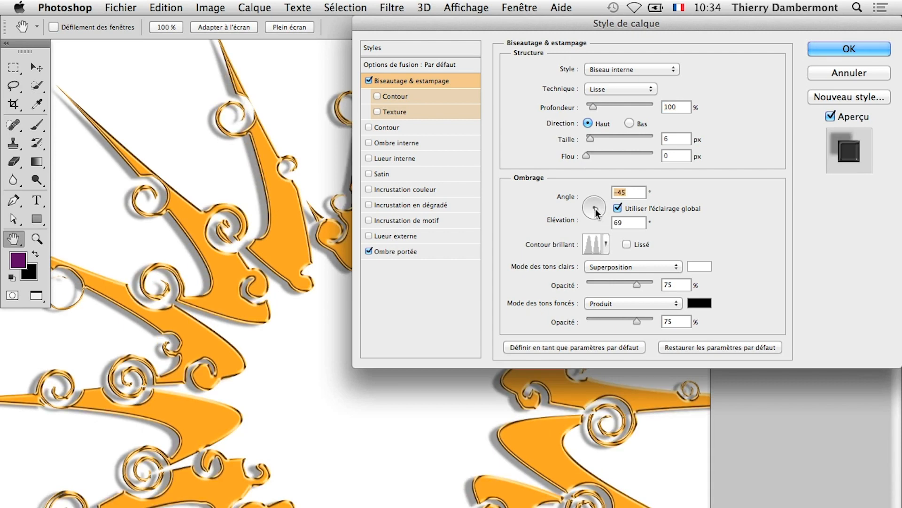
drag(591, 138, 593, 136)
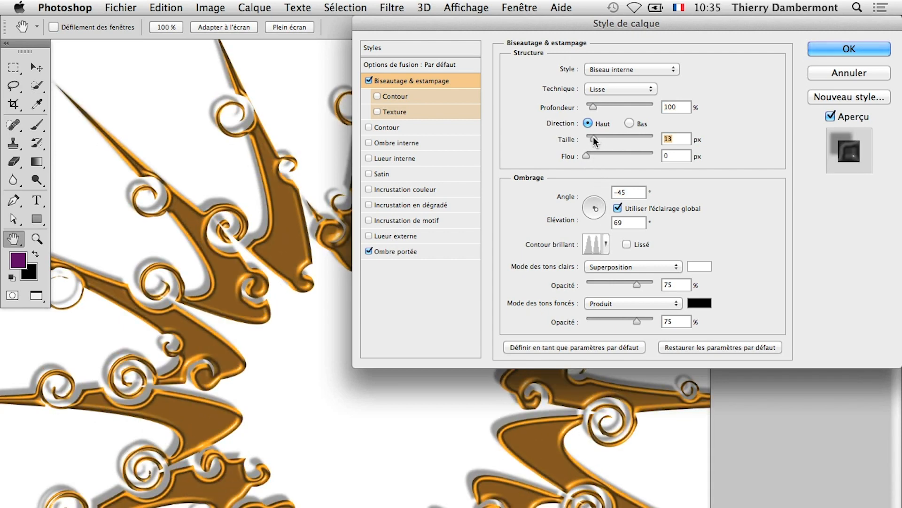
drag(598, 197, 595, 200)
Try several preset gloss contours on the sun's bevel effect
click(607, 244)
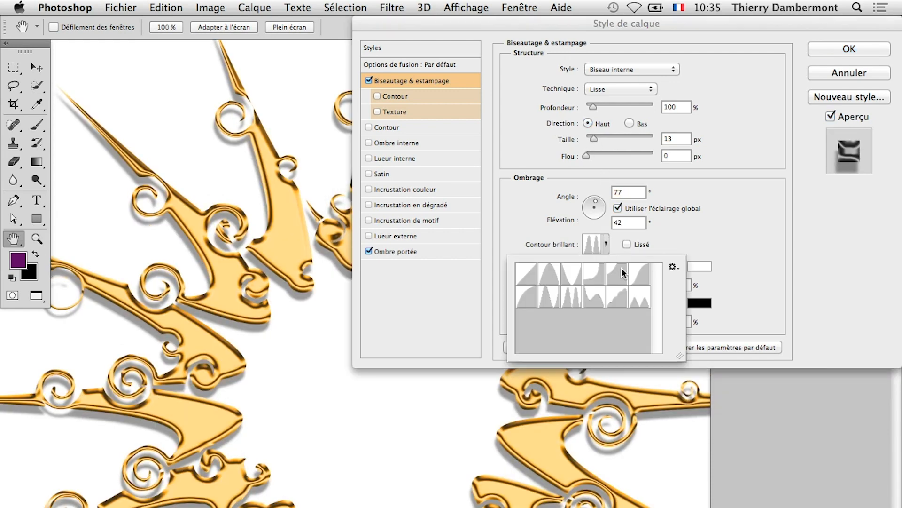
click(636, 279)
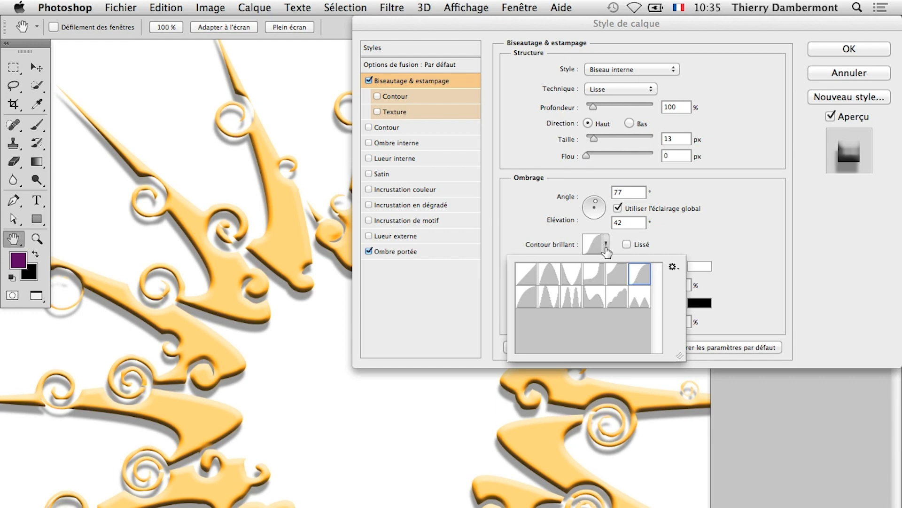
click(635, 304)
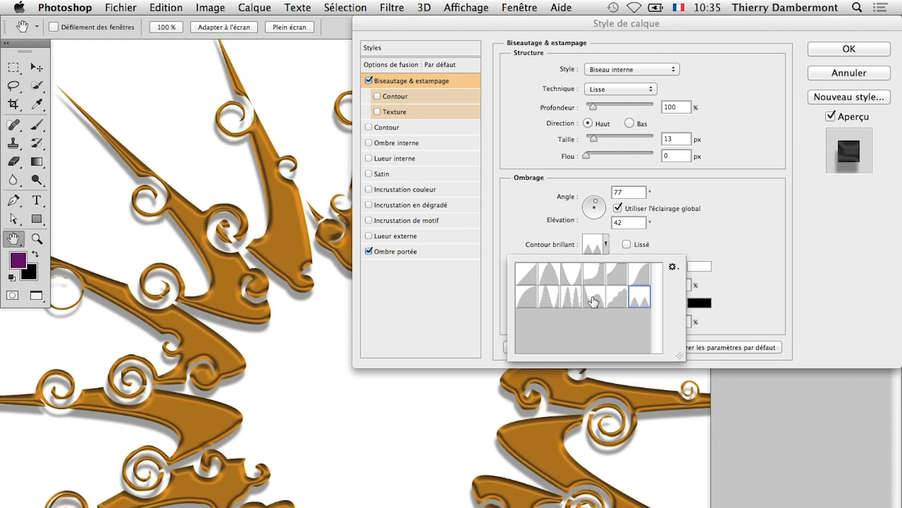
click(571, 297)
click(574, 278)
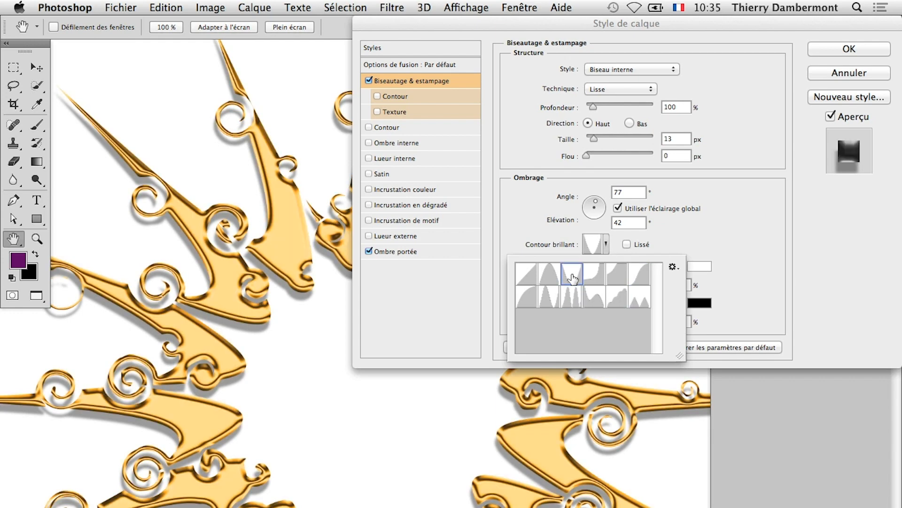
click(554, 283)
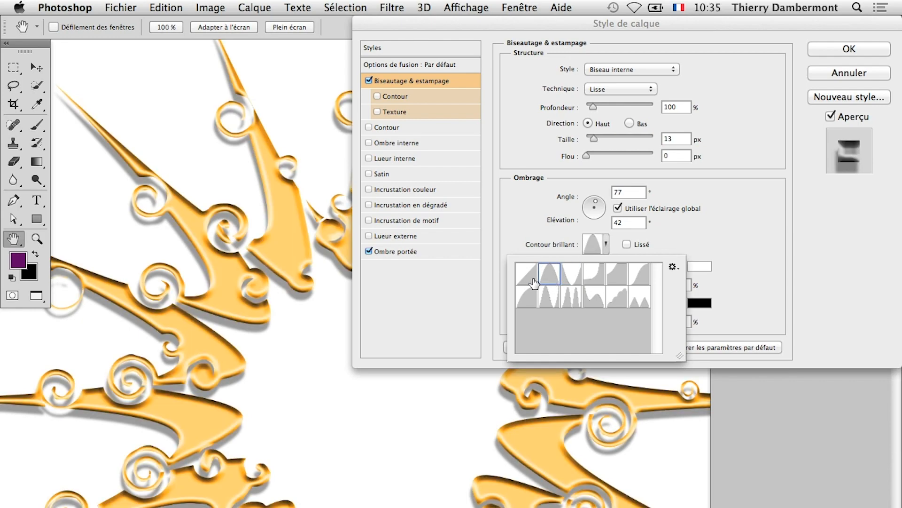
Apply the Linéaire gloss contour to the bevel and bend its curve with two points, one at 59 % input and 37 % output
click(527, 276)
click(590, 254)
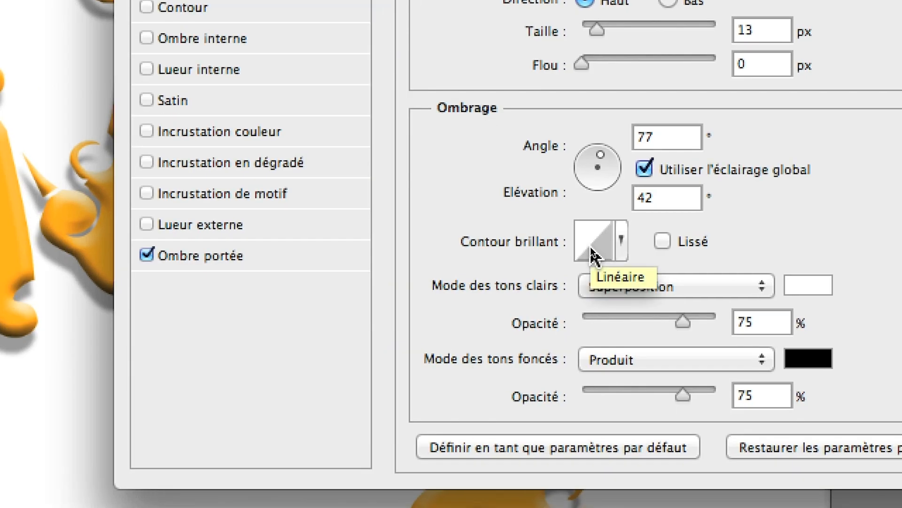
click(591, 249)
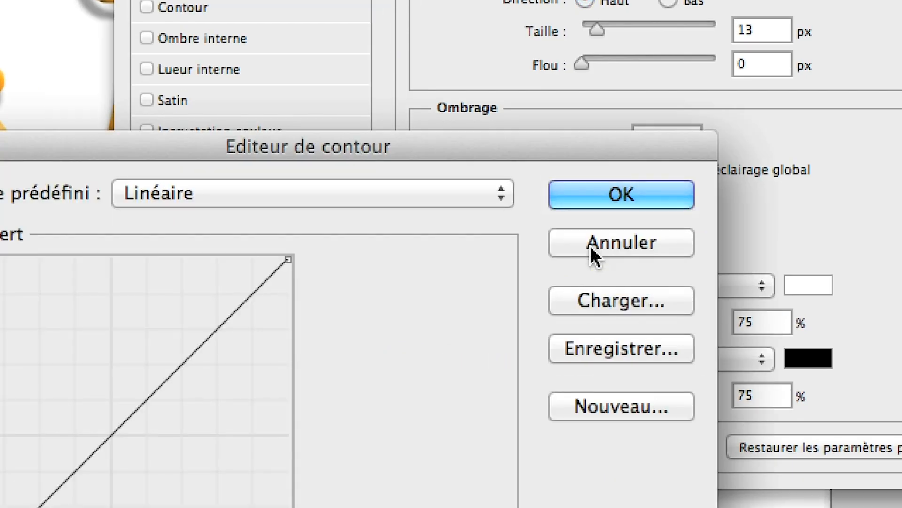
key(alt)
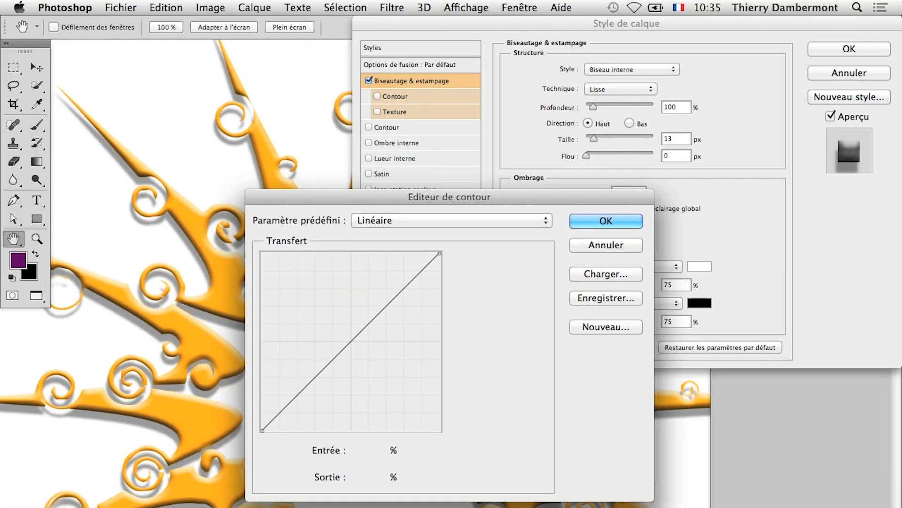
drag(333, 198, 606, 138)
click(596, 316)
mouse_move(639, 272)
mouse_down()
mouse_move(637, 226)
mouse_move(621, 251)
mouse_move(641, 305)
mouse_up()
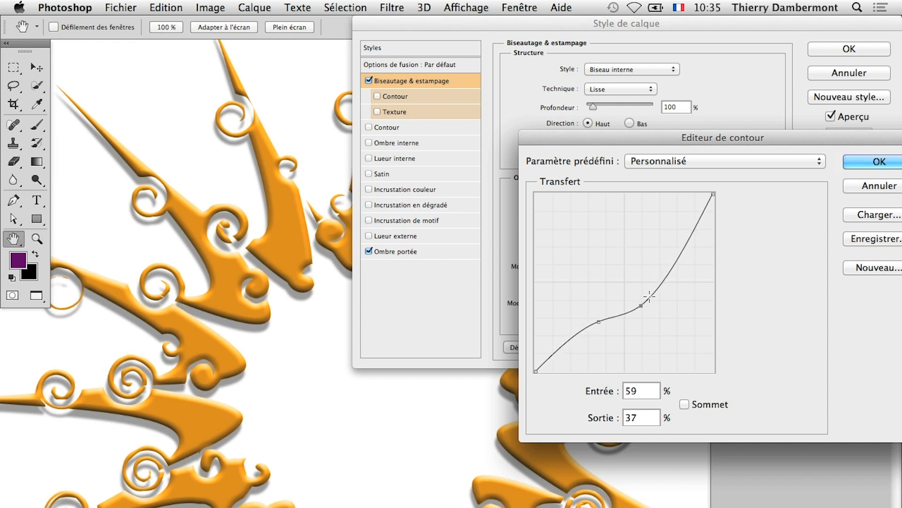
Make the gloss contour wavier with extra points, including 61 % input/62 % output and 49 %/16 %, and apply the layer style
click(646, 264)
drag(648, 238, 645, 260)
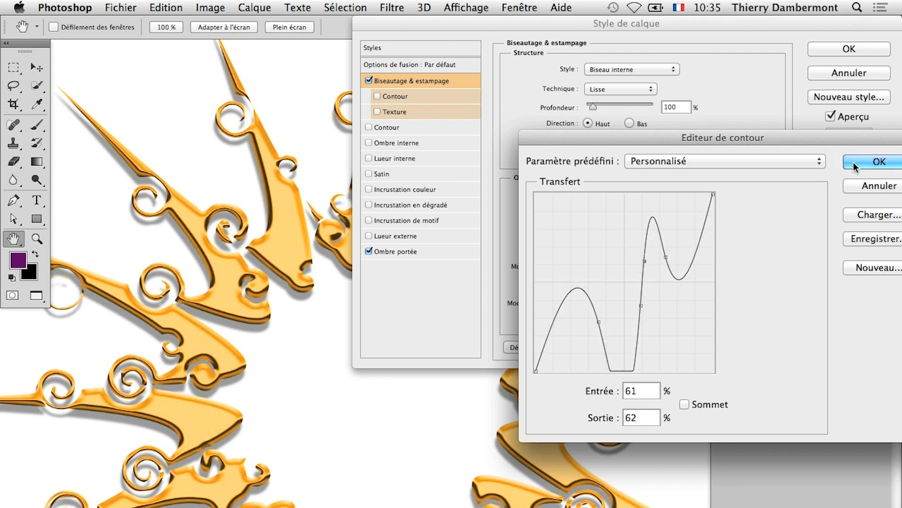
drag(628, 365, 623, 343)
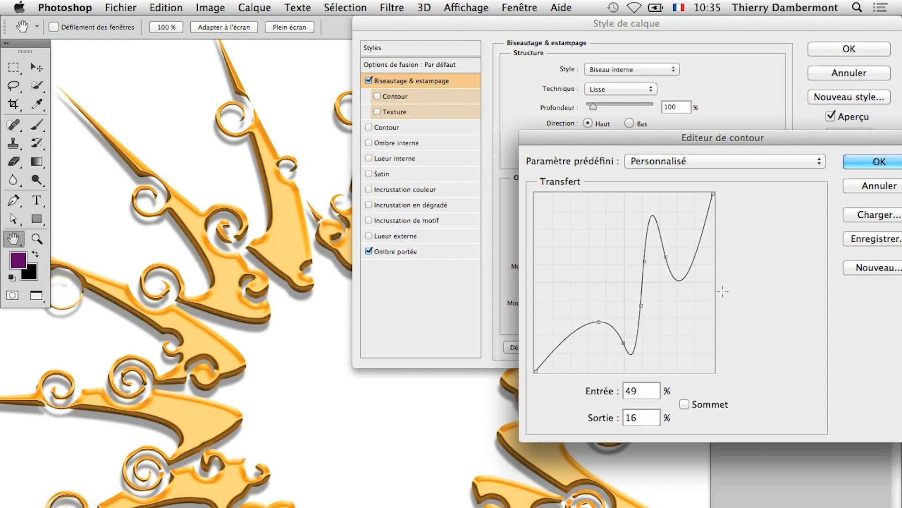
click(849, 157)
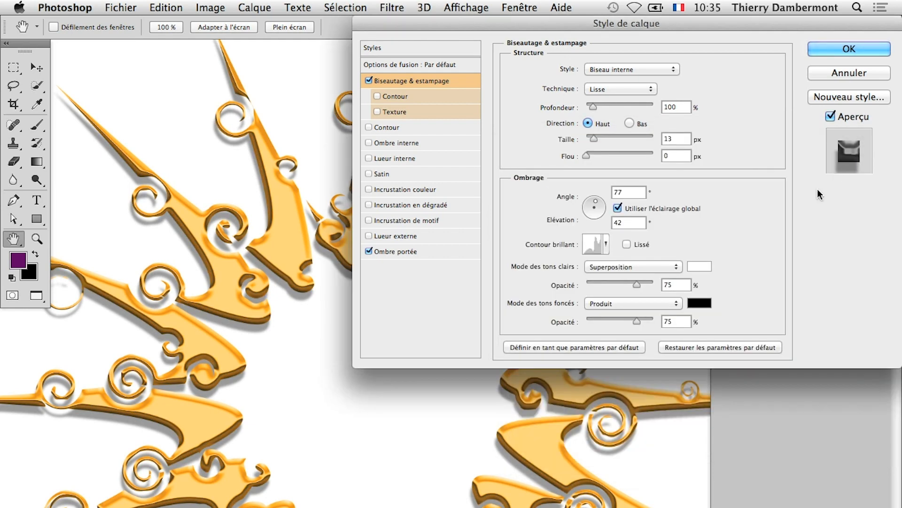
click(836, 49)
scroll(532, 383, down, 1)
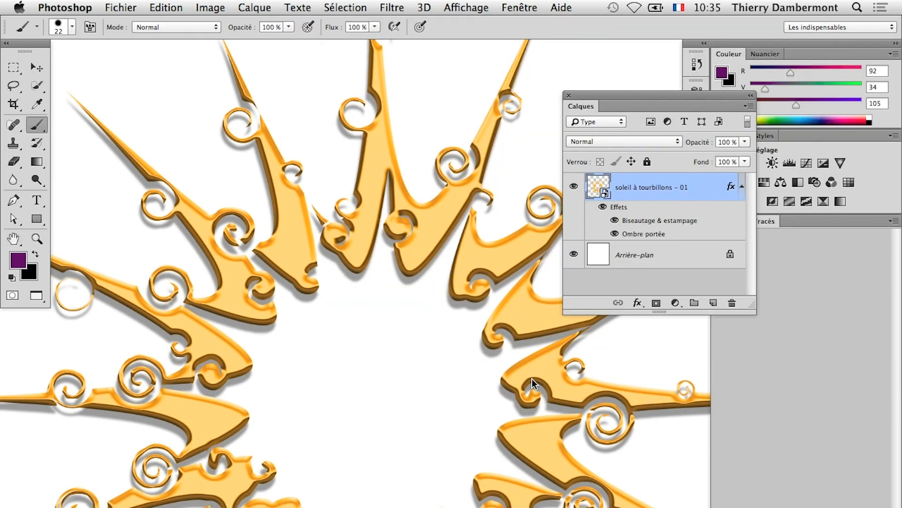
Save the document as a new Photoshop file named "soleil dans image 2000-2000px - 03.psd"
click(117, 6)
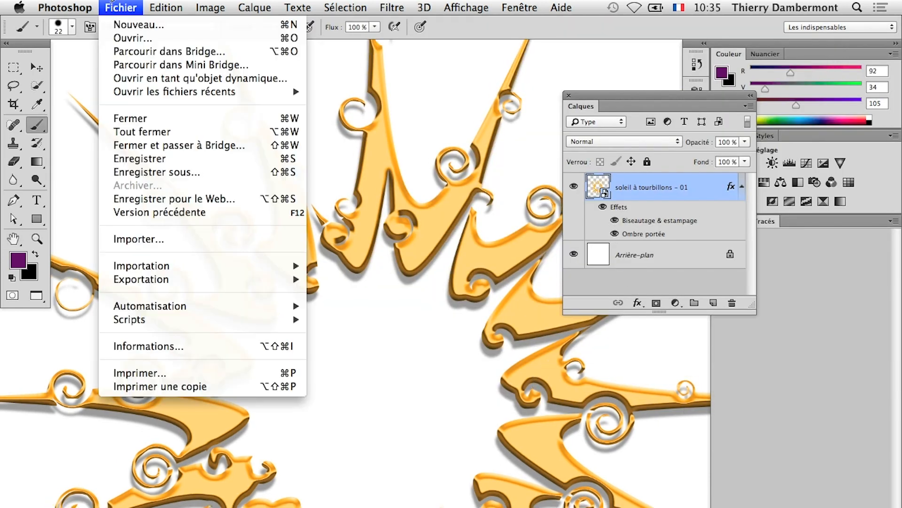
click(162, 173)
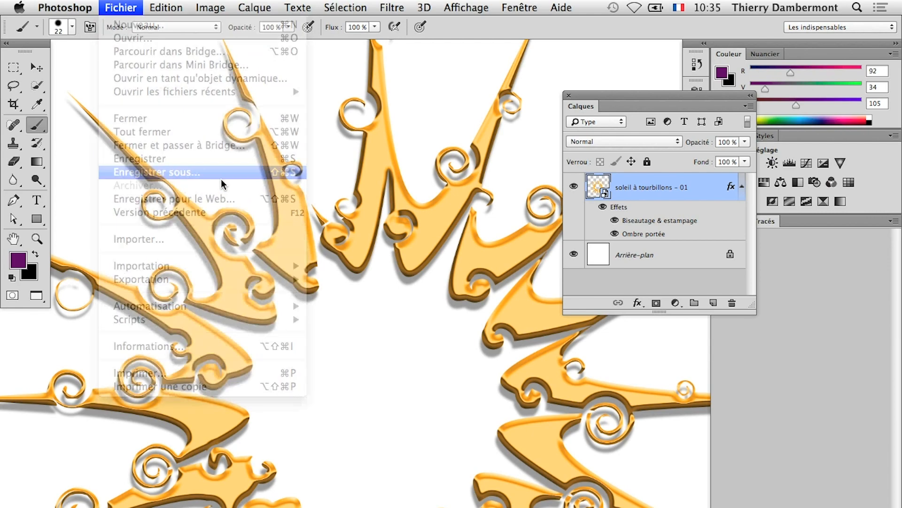
click(523, 133)
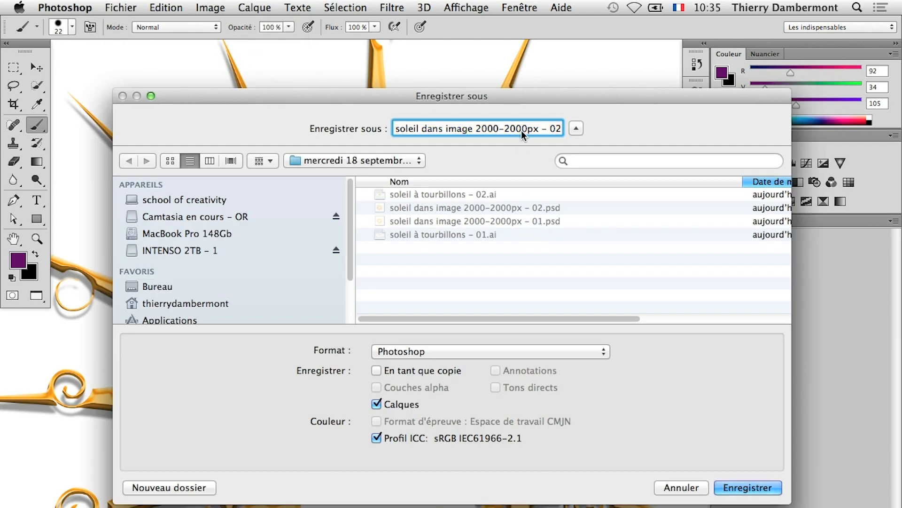
key(Down)
drag(535, 129, 541, 130)
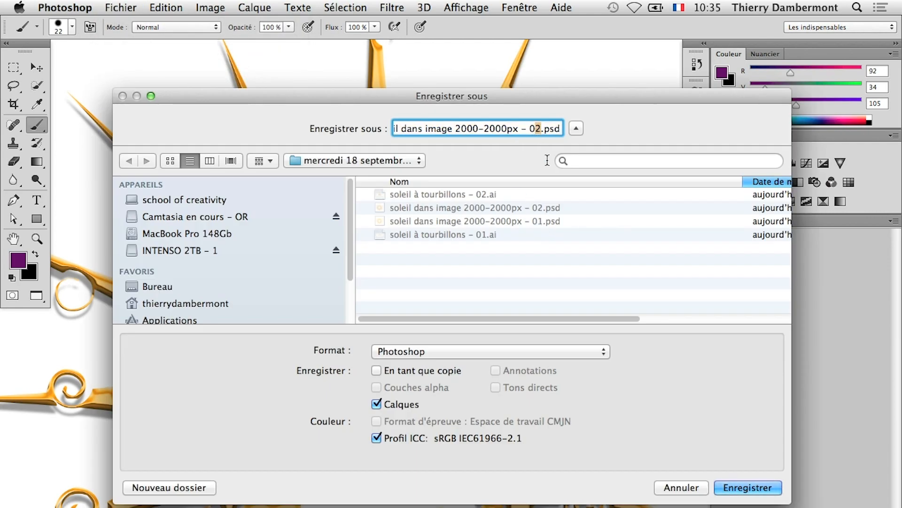
text(3)
click(743, 488)
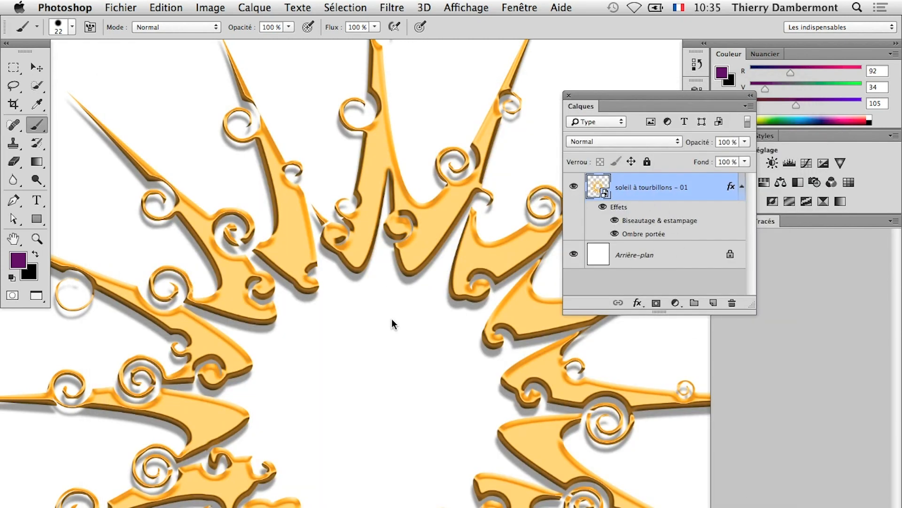
Return to Photoshop and enable the Incrustation couleur effect in the sun layer's style settings
scroll(406, 364, down, 4)
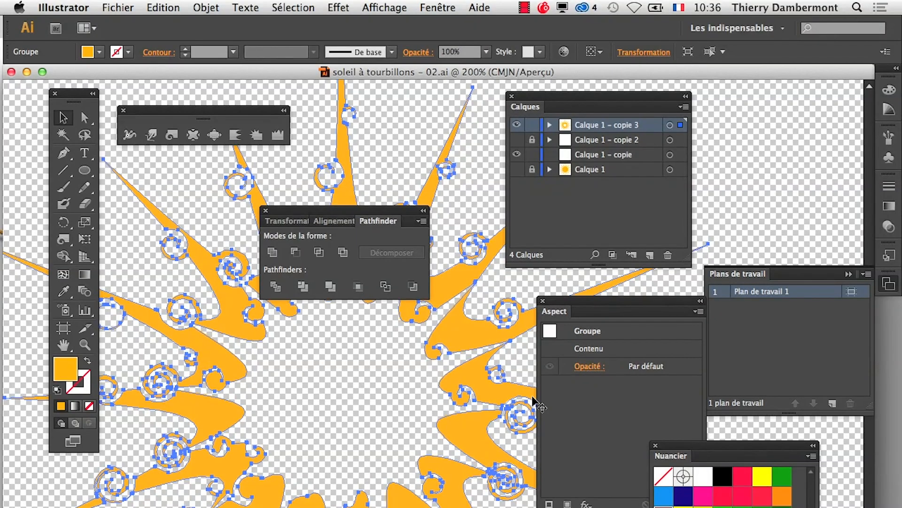
key(super+Tab)
key(super+Tab)
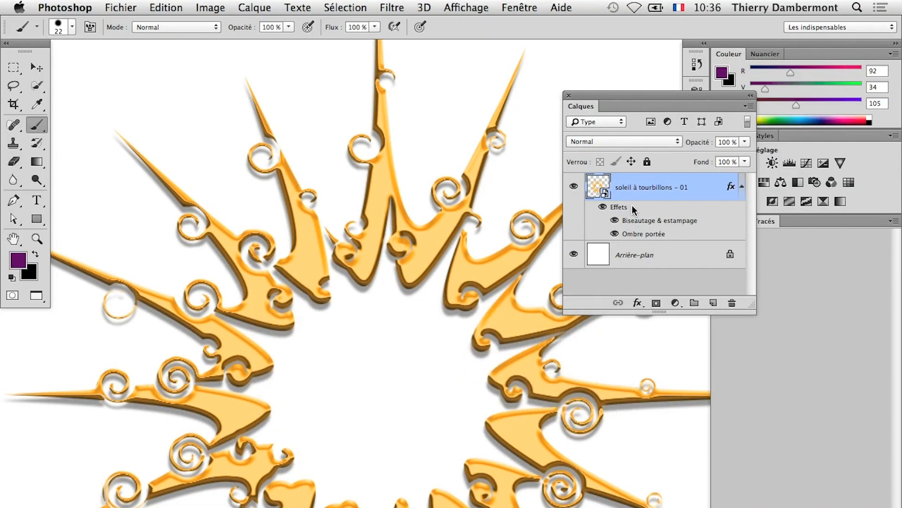
double_click(628, 208)
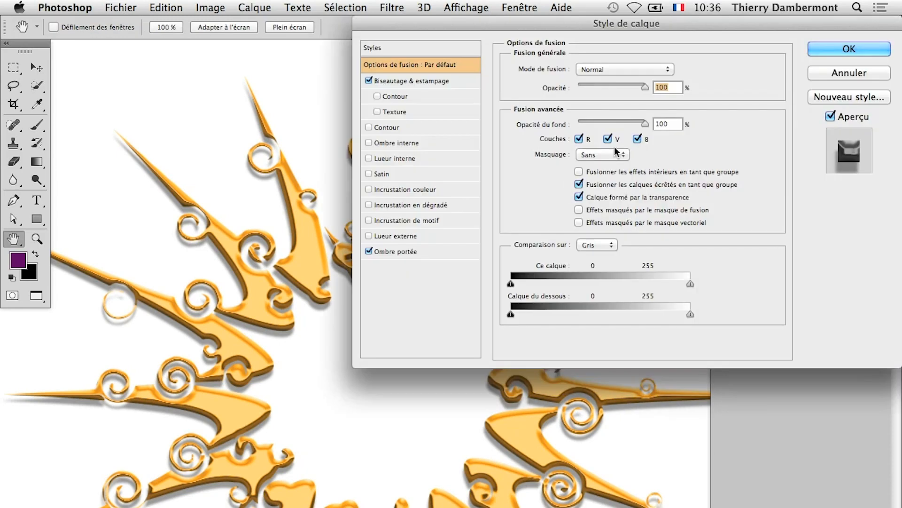
drag(436, 23, 550, 54)
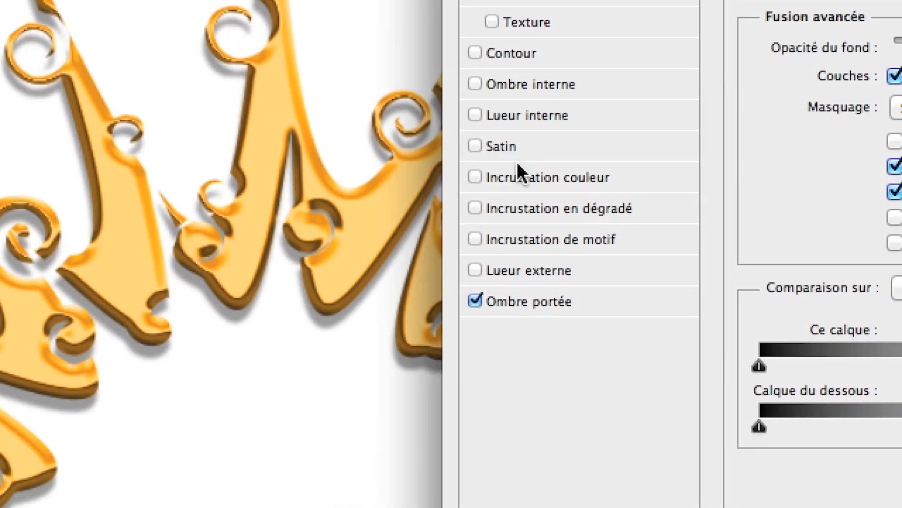
click(517, 178)
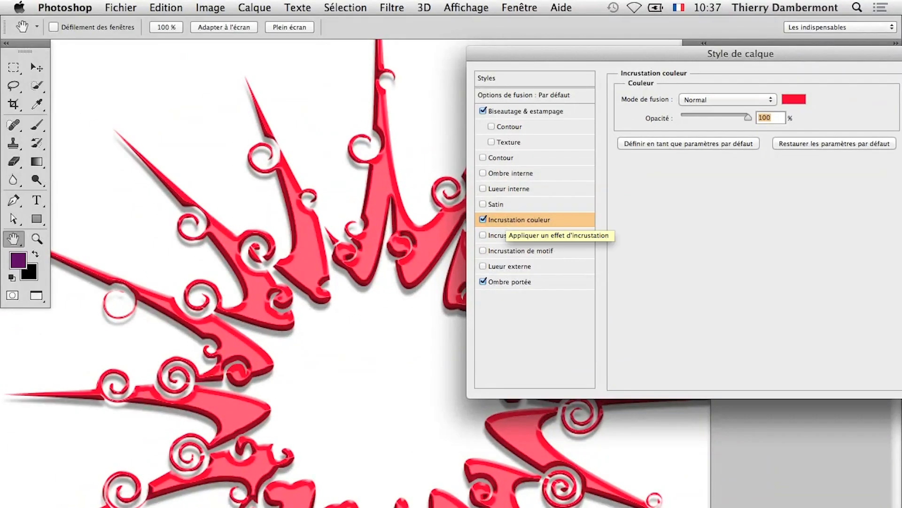
Open the colour selector of the sun's colour overlay and try blue 003cff and violet ae00ff
click(802, 101)
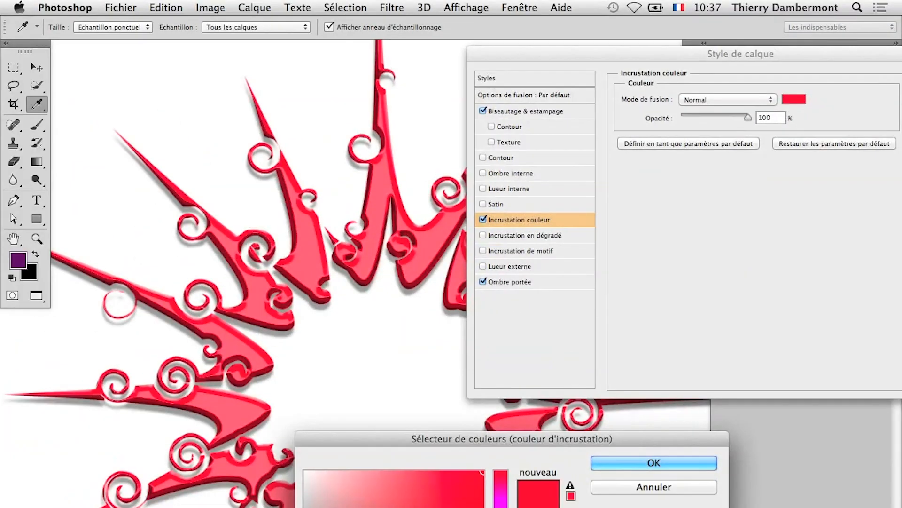
drag(377, 443, 497, 190)
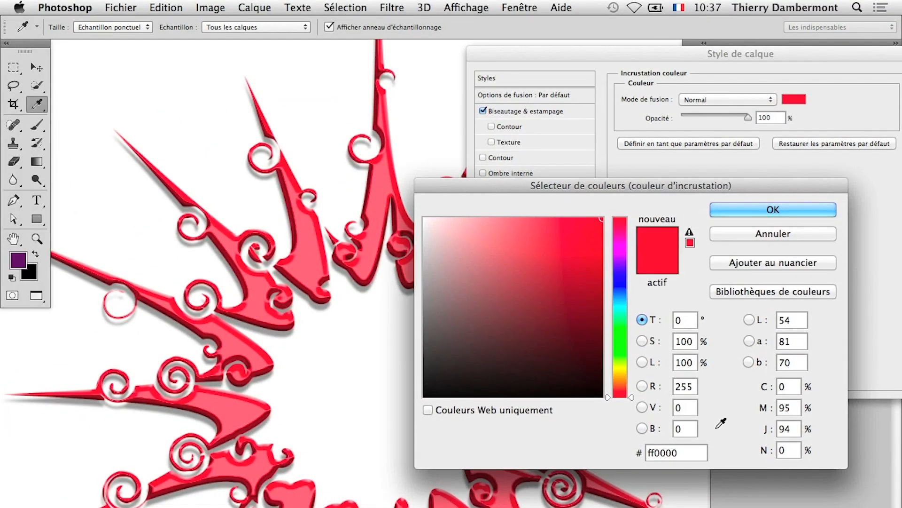
key(alt)
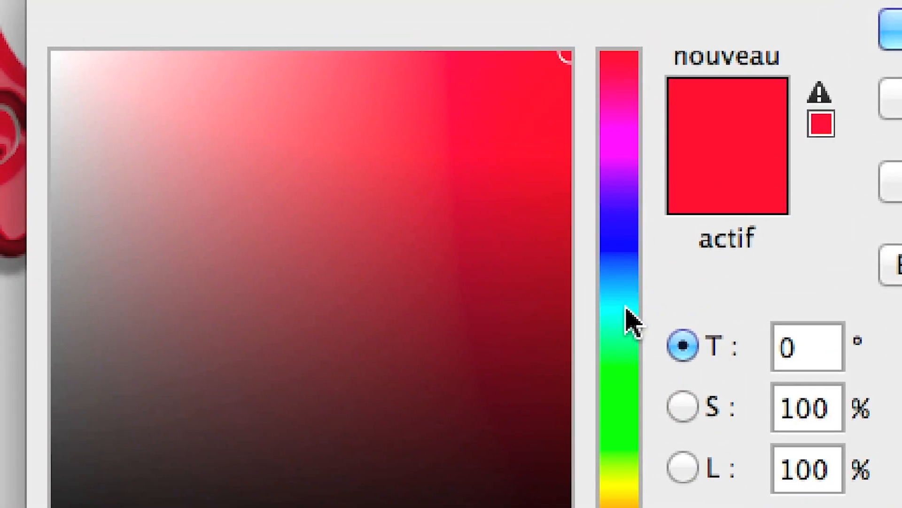
drag(574, 274, 563, 209)
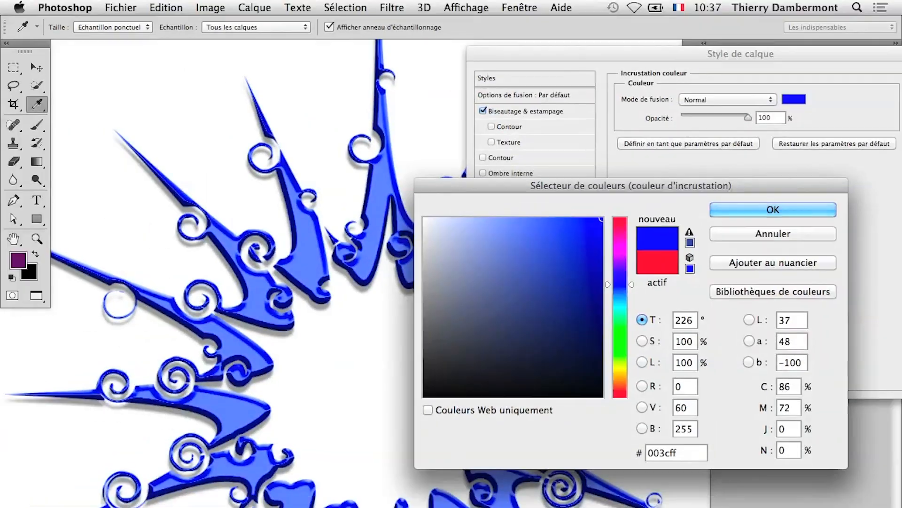
drag(620, 284, 623, 255)
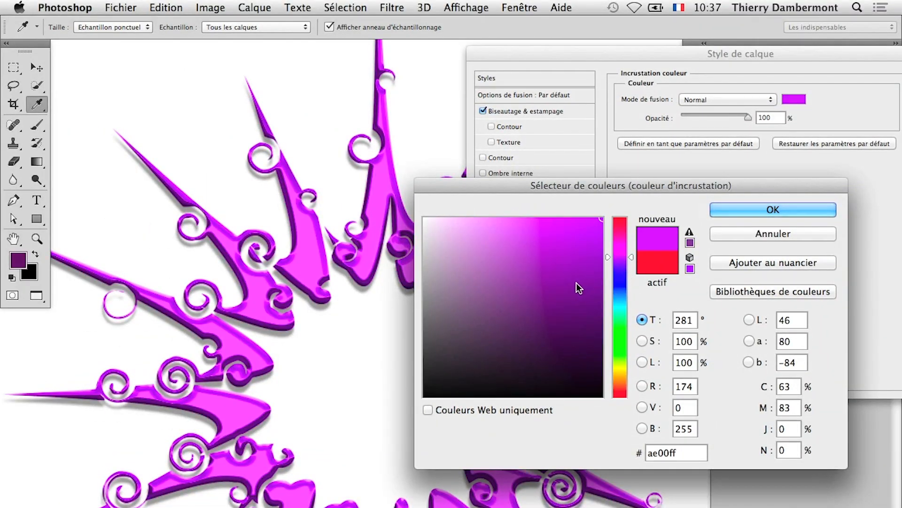
Try muted green overlay colours such as 8ab567 and 378346 on the sun, followed by the olive tone 73692f
click(500, 269)
click(621, 350)
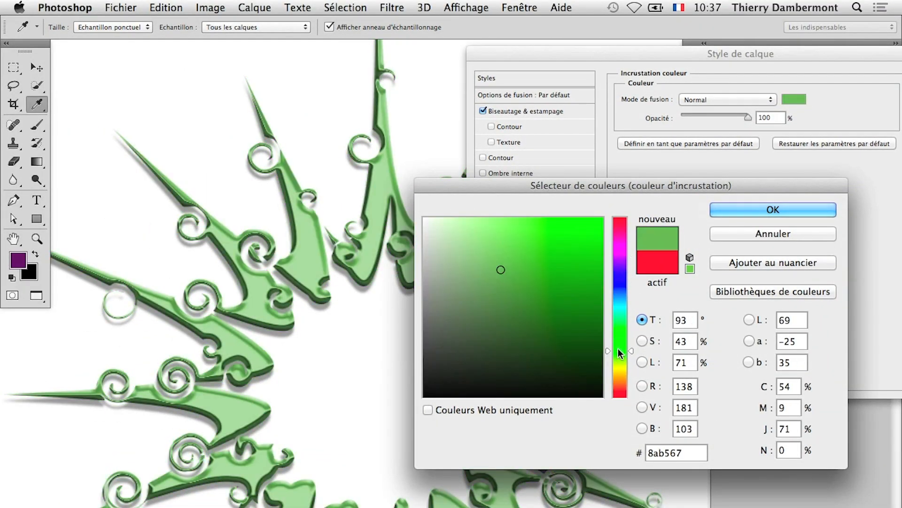
drag(618, 348, 619, 332)
click(489, 296)
click(451, 233)
click(528, 313)
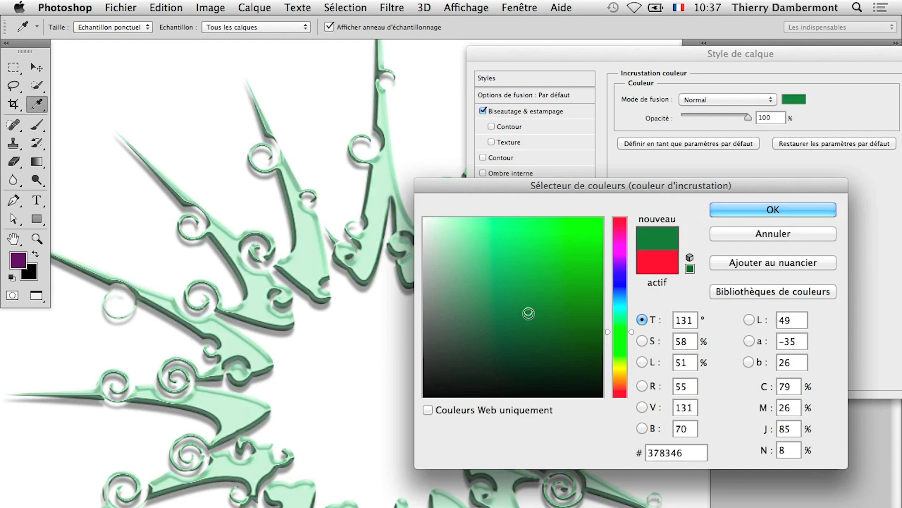
click(529, 316)
click(621, 371)
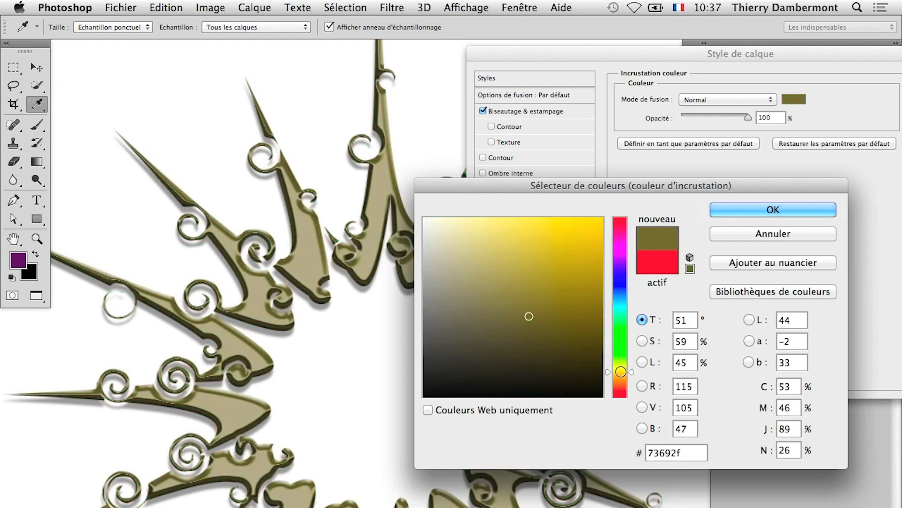
Brighten the overlay colour, shift its hue to a medium blue and confirm it for the sun
drag(580, 191, 426, 407)
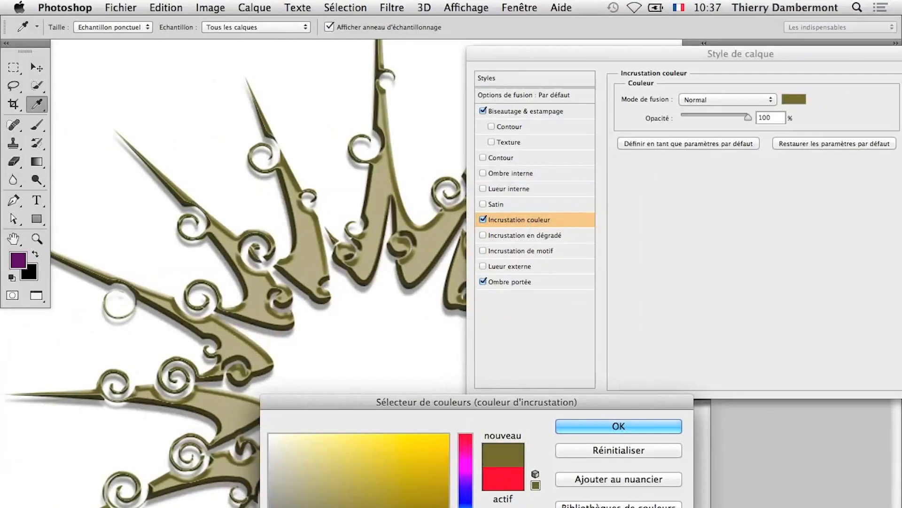
drag(396, 503, 403, 488)
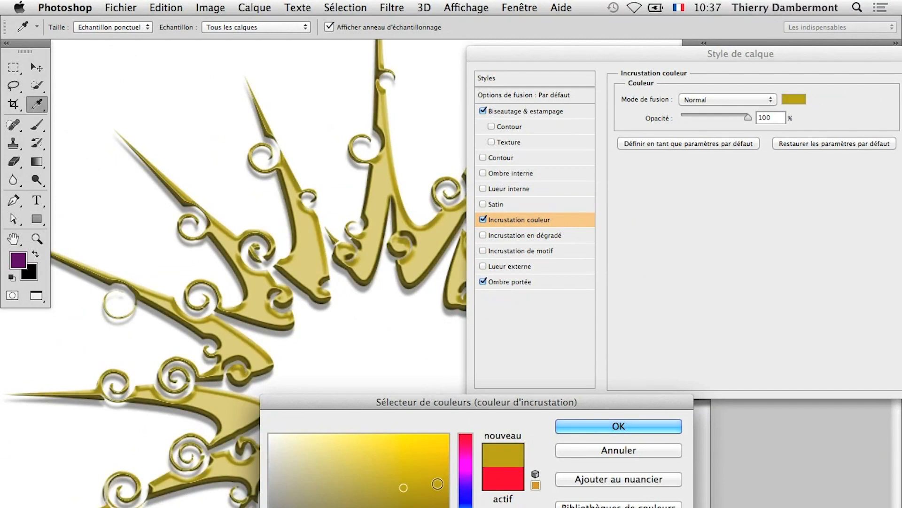
click(466, 503)
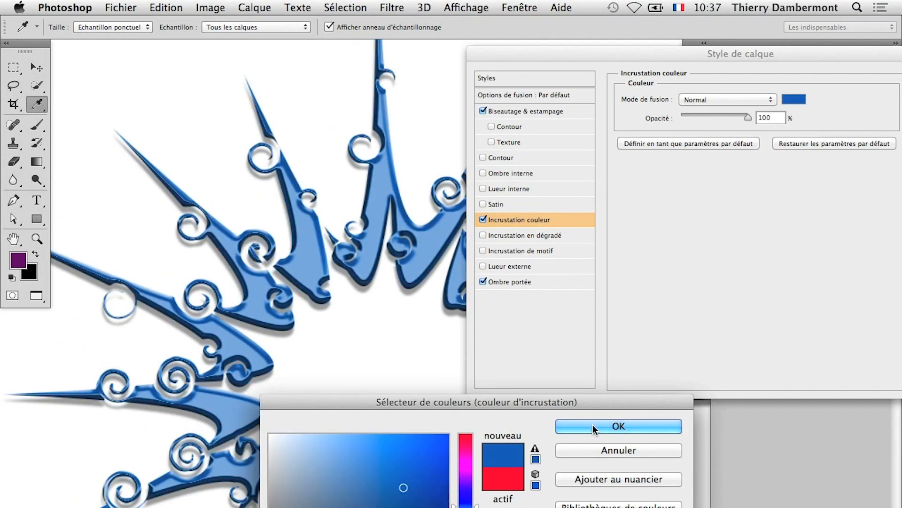
click(593, 426)
drag(478, 459, 407, 408)
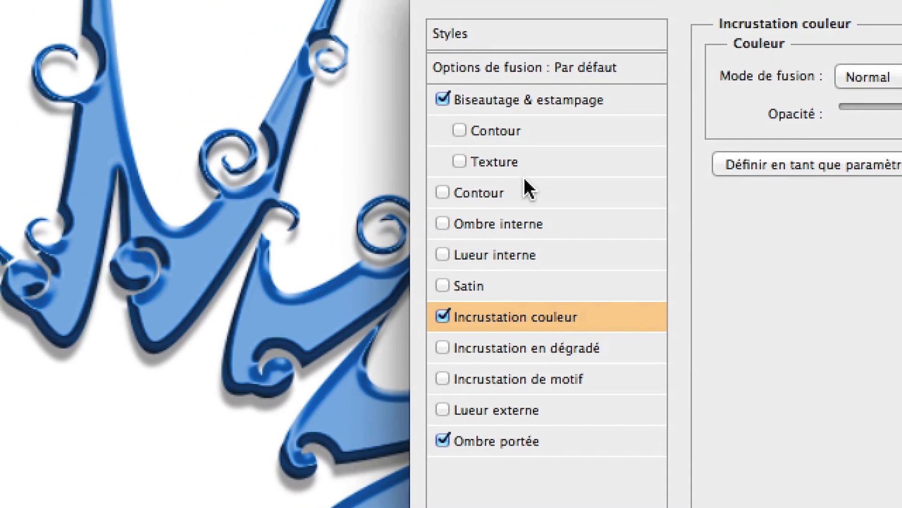
Enable the bevel's Texture option and, after trying other patterns, choose the Bulles pattern
click(513, 37)
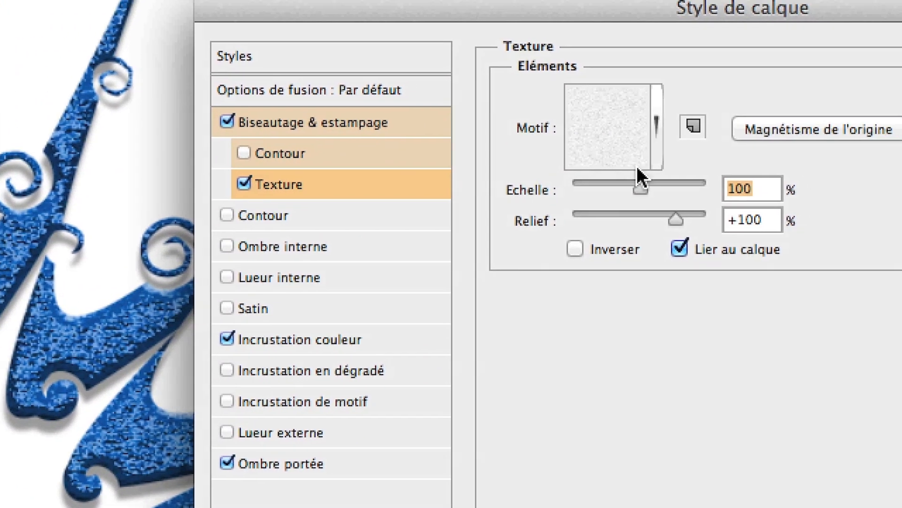
click(640, 164)
click(577, 211)
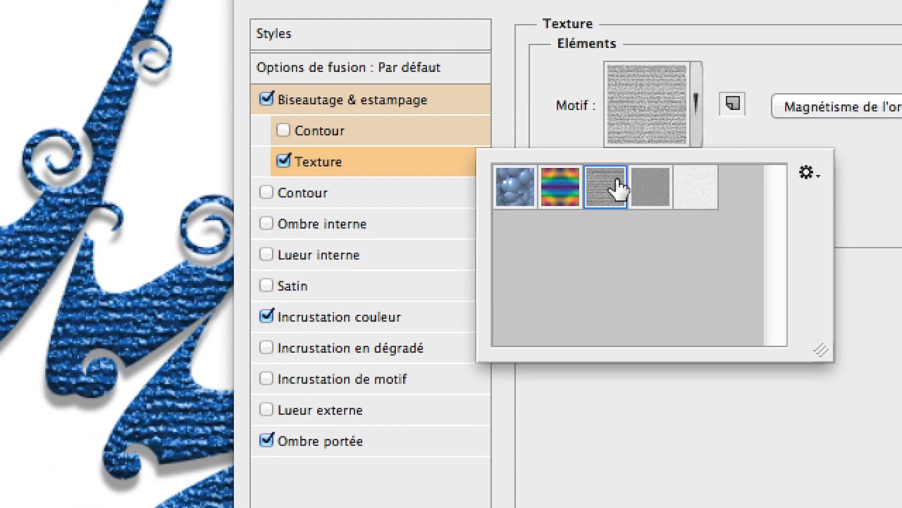
click(564, 186)
click(519, 193)
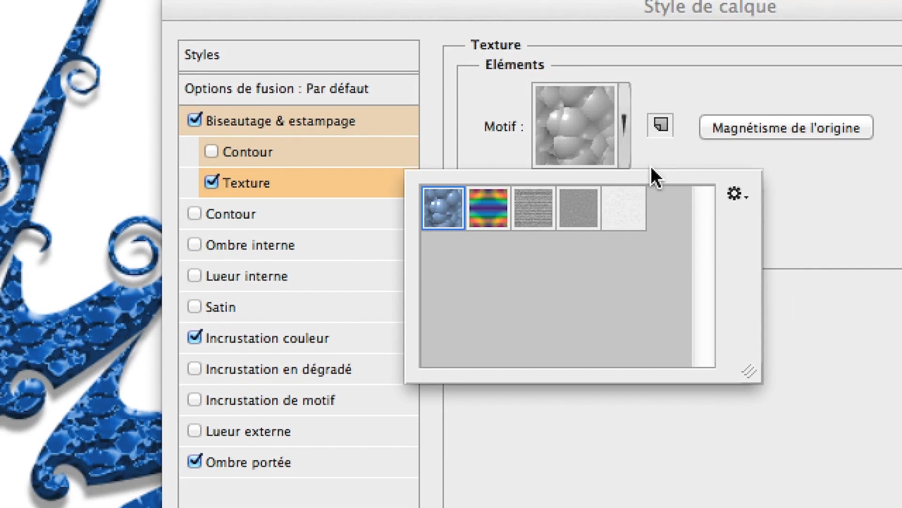
click(735, 135)
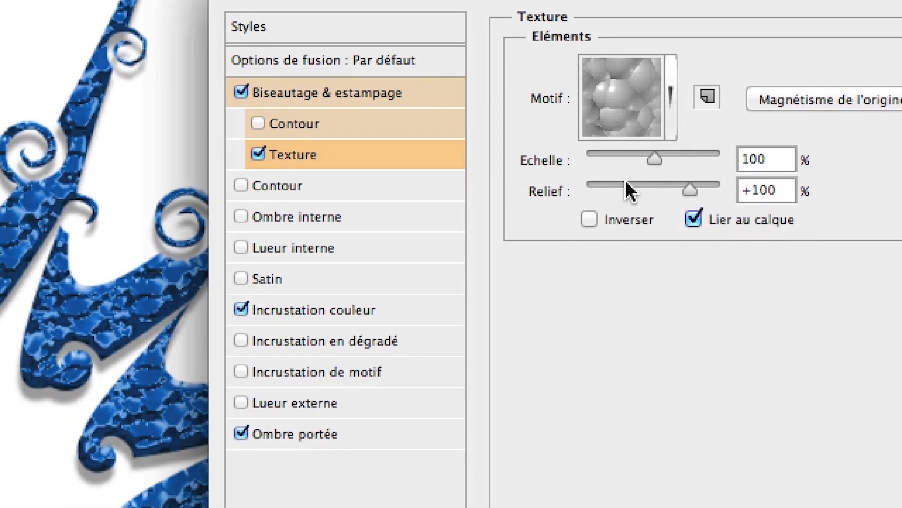
Set the bevel texture's relief to +14 % and its scale to 149 %, and compare the sun with and without it
drag(626, 183, 676, 183)
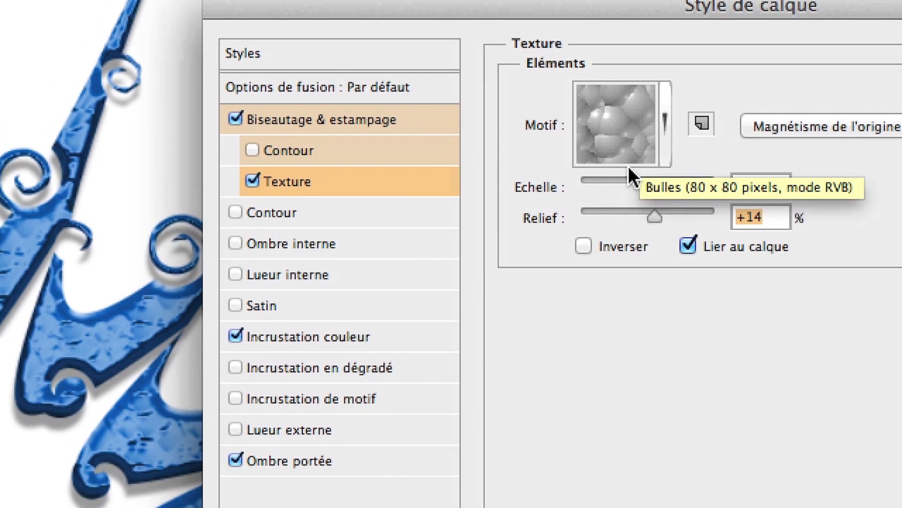
drag(637, 189, 637, 170)
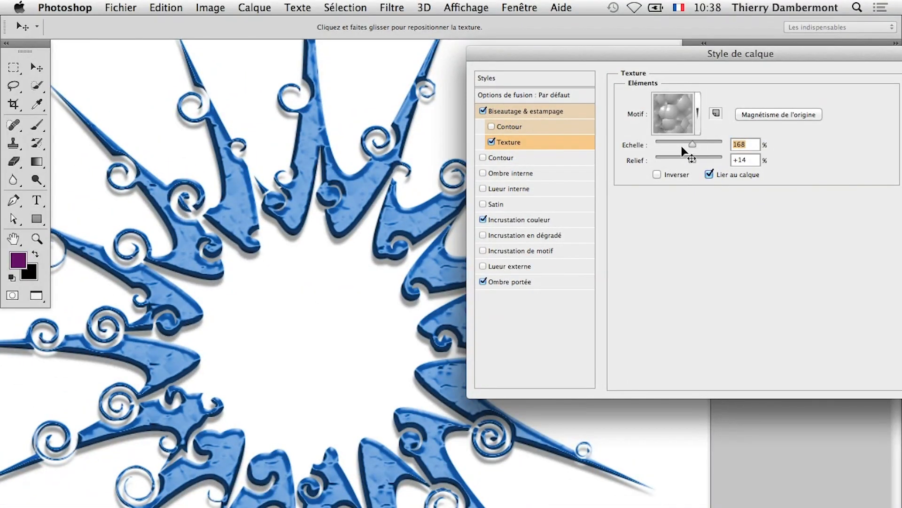
drag(694, 144, 692, 144)
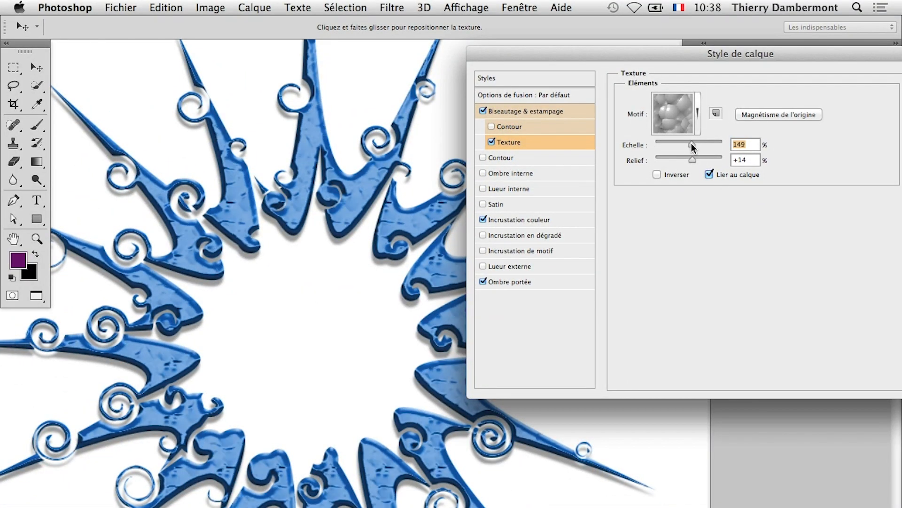
click(491, 142)
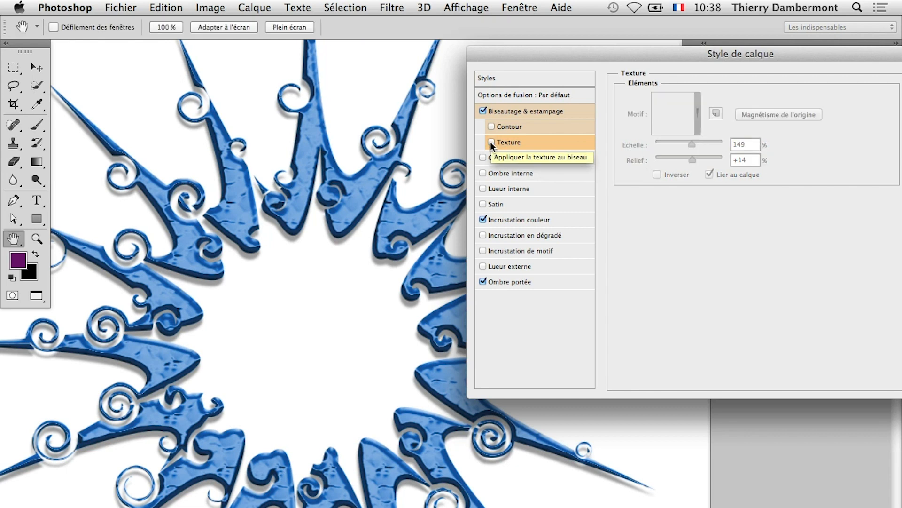
click(491, 141)
Look through the available pattern libraries for the texture without changing the pattern, and apply the layer style
click(697, 112)
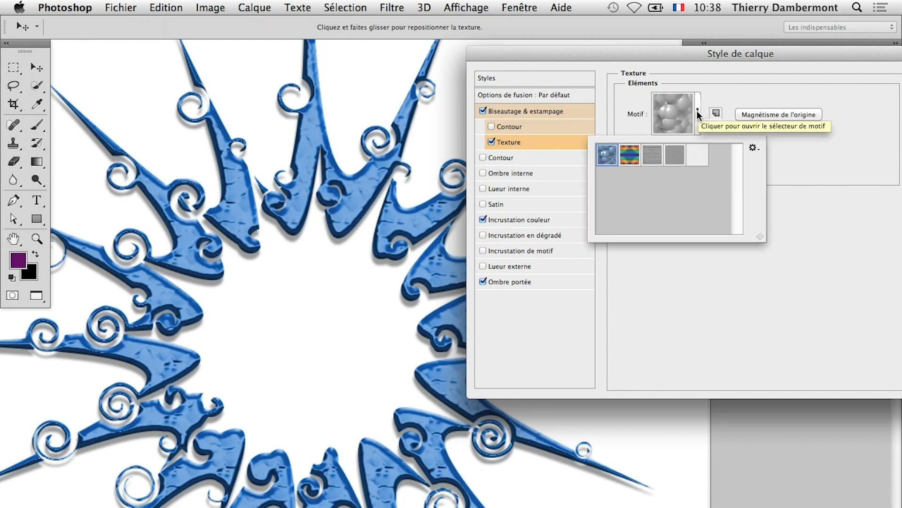
click(755, 148)
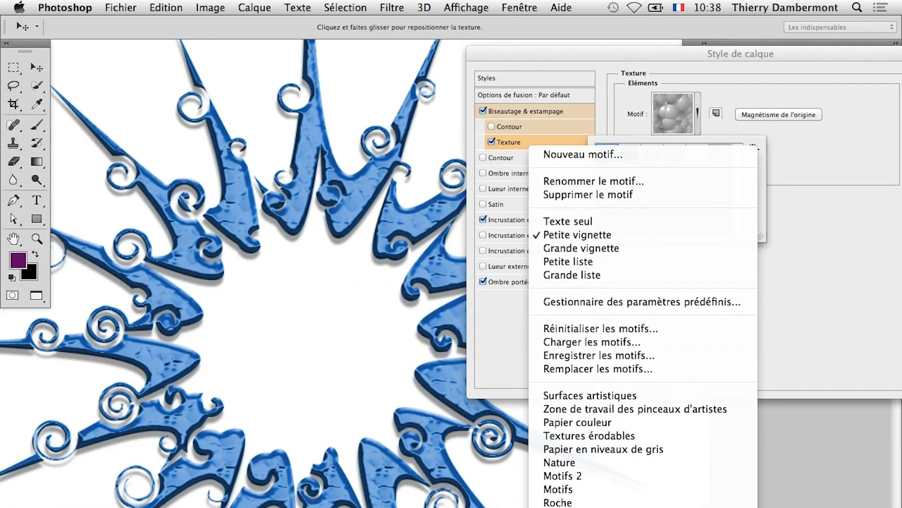
click(729, 95)
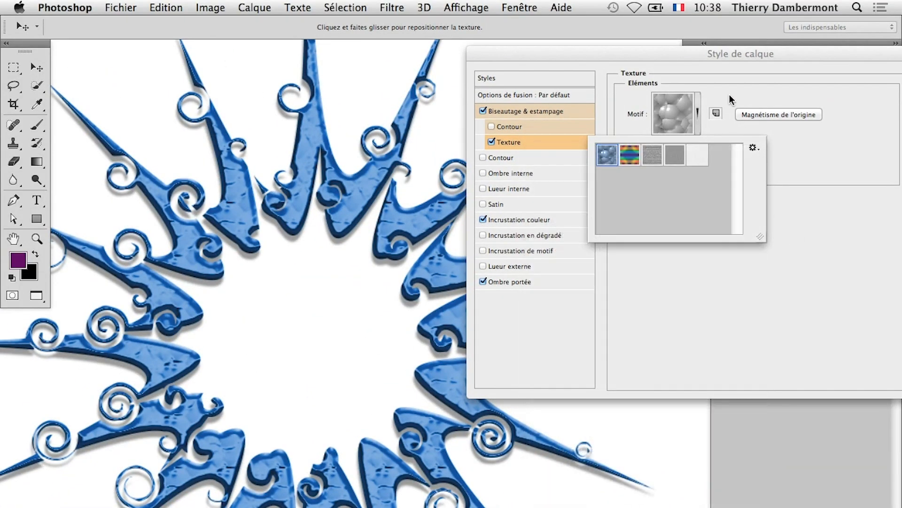
click(785, 149)
drag(717, 54, 523, 60)
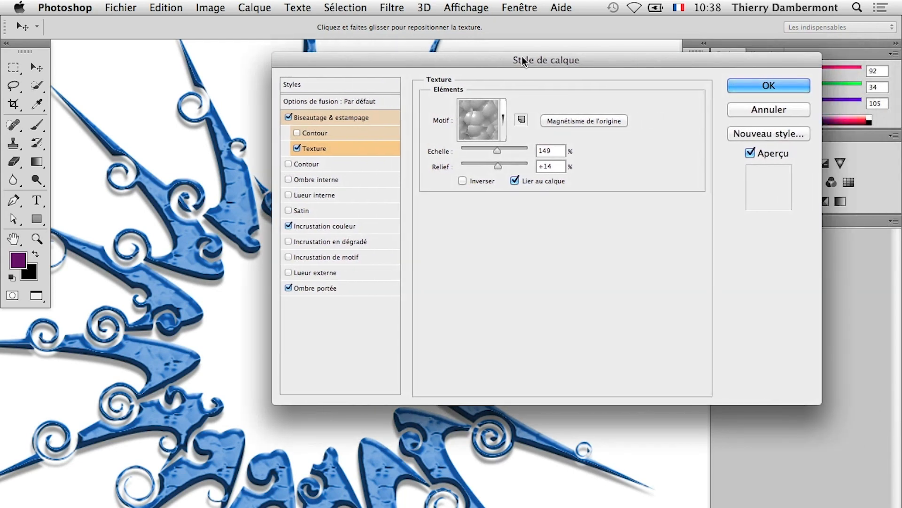
click(770, 88)
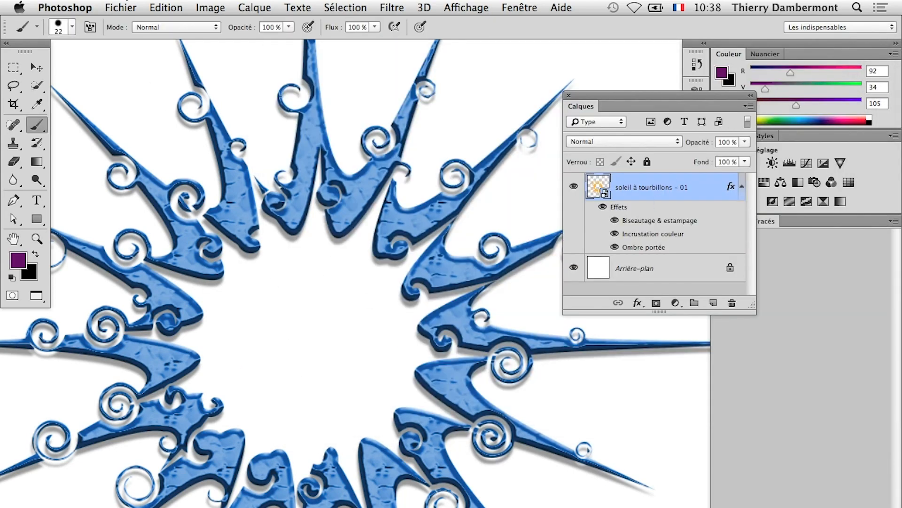
Save the document as a new Photoshop file named "soleil dans image 2000-2000px - 04.psd"
click(122, 3)
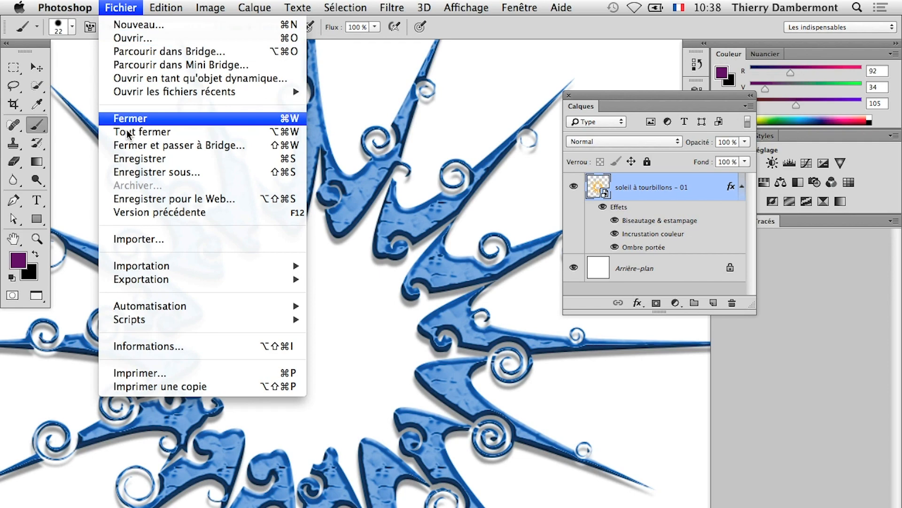
click(172, 177)
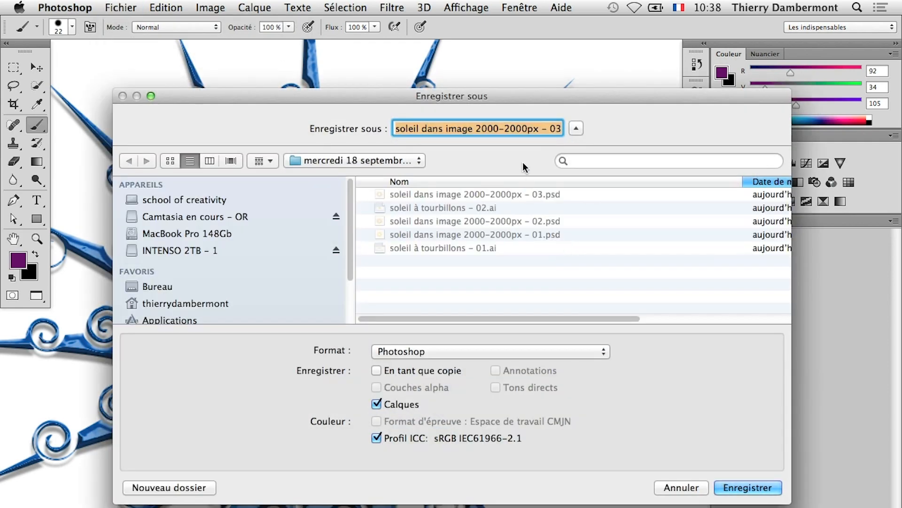
click(539, 129)
double_click(555, 128)
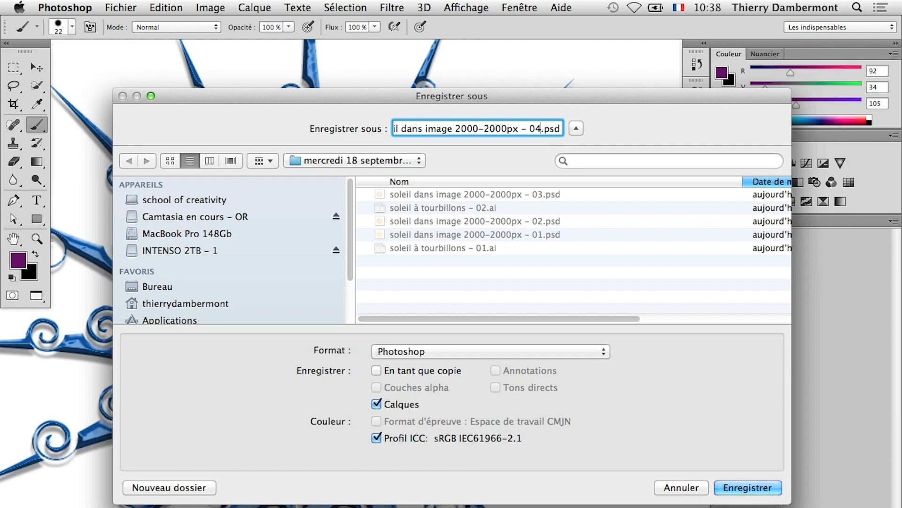
text(04)
key(Return)
Switch to Illustrator and create a new blank document
key(super+Tab)
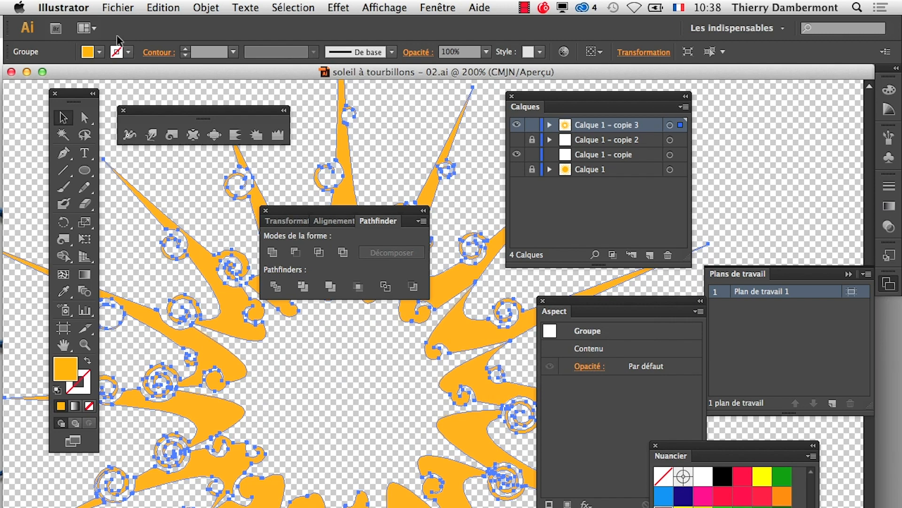
click(118, 8)
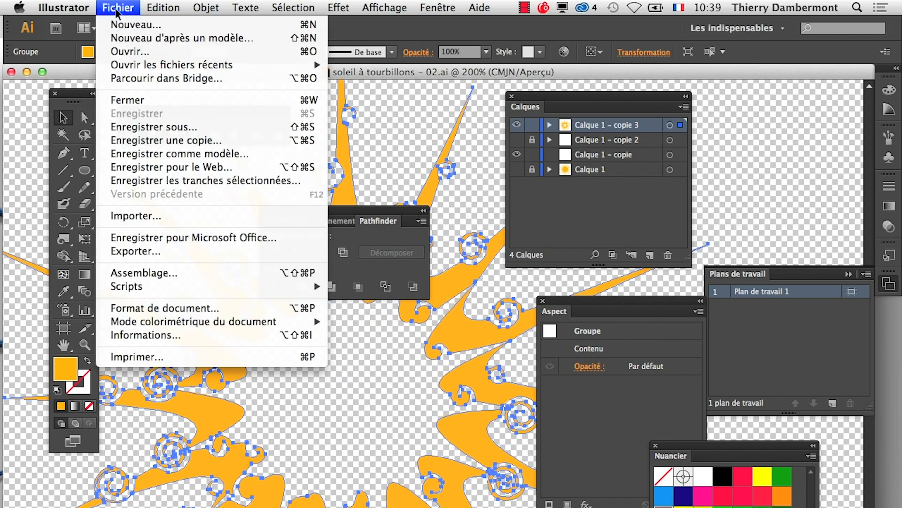
click(138, 23)
click(627, 493)
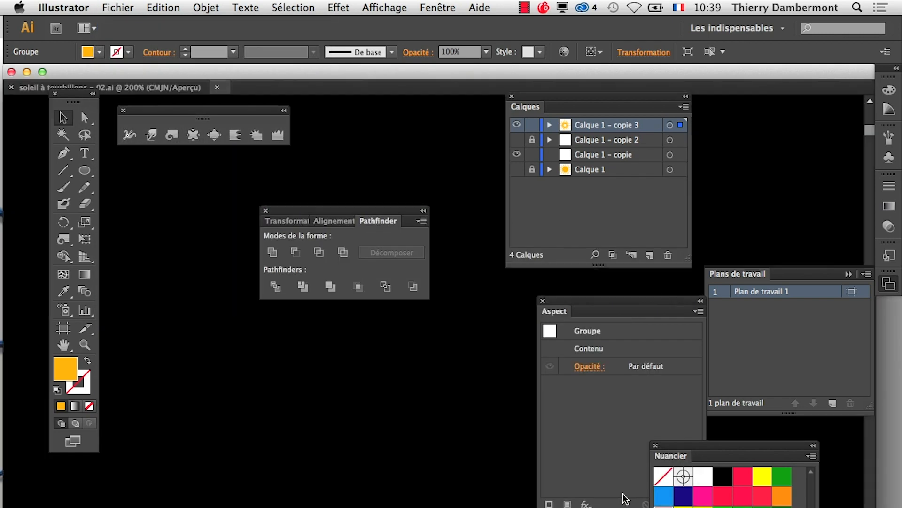
Import "soleil dans image 2000-2000px - 04.psd" into the new document without linking the file
click(118, 8)
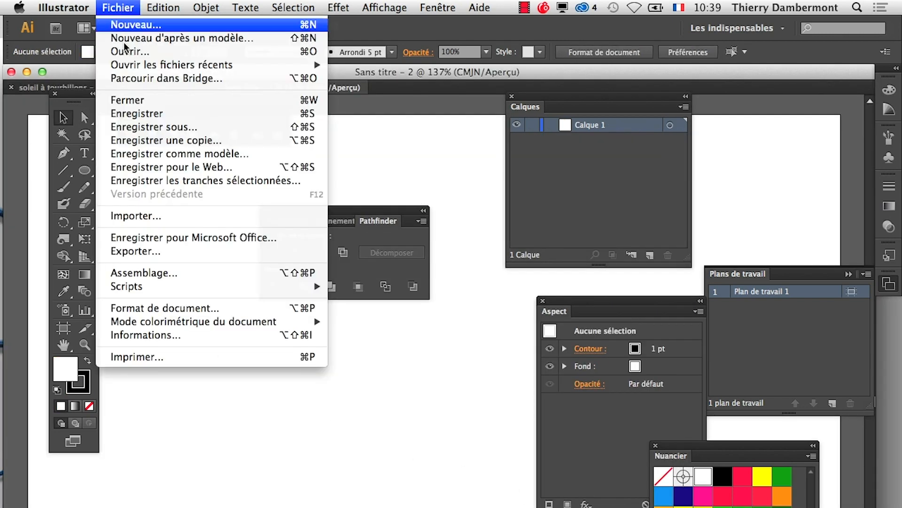
click(159, 218)
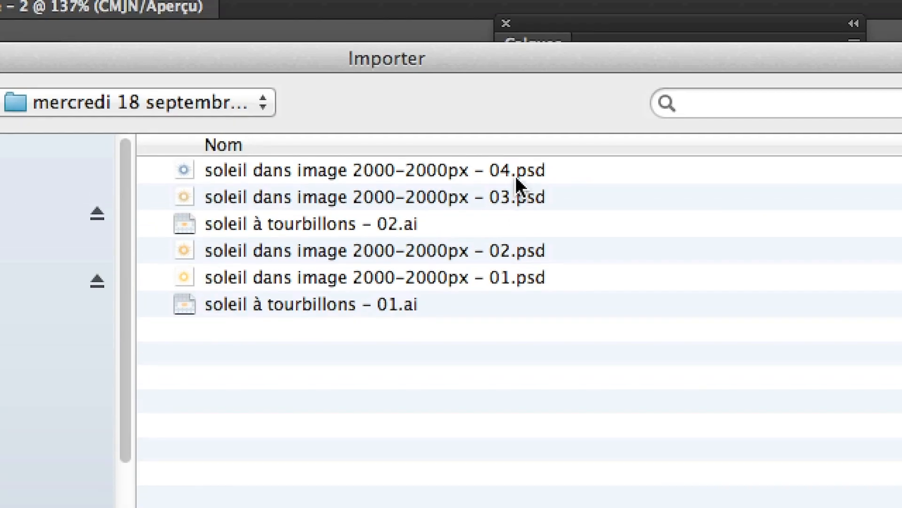
click(516, 178)
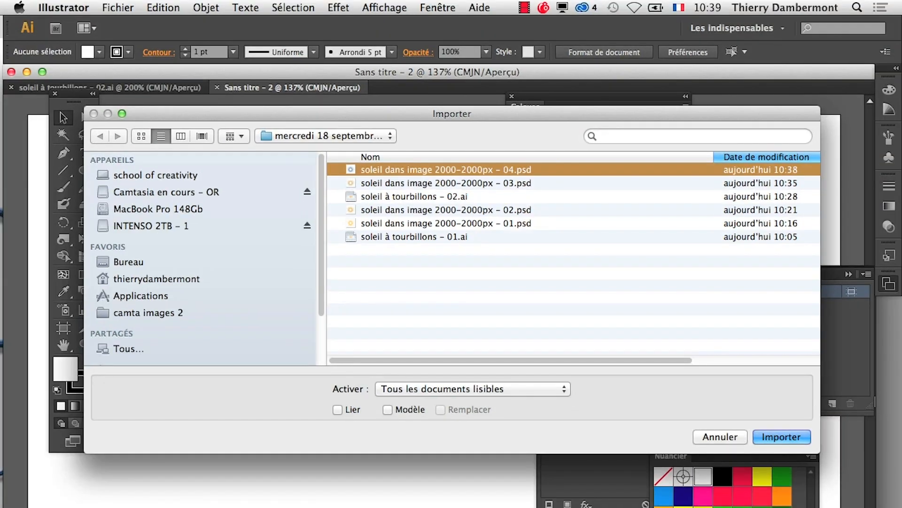
key(Return)
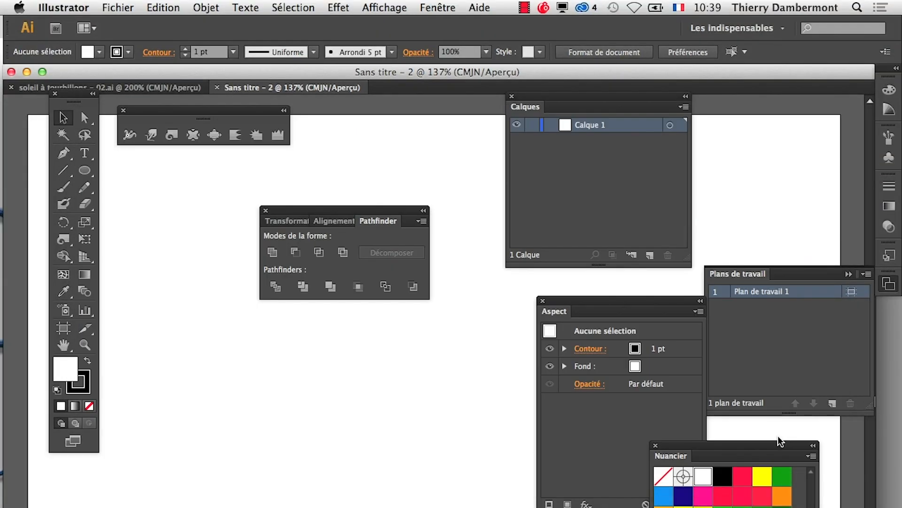
key(Return)
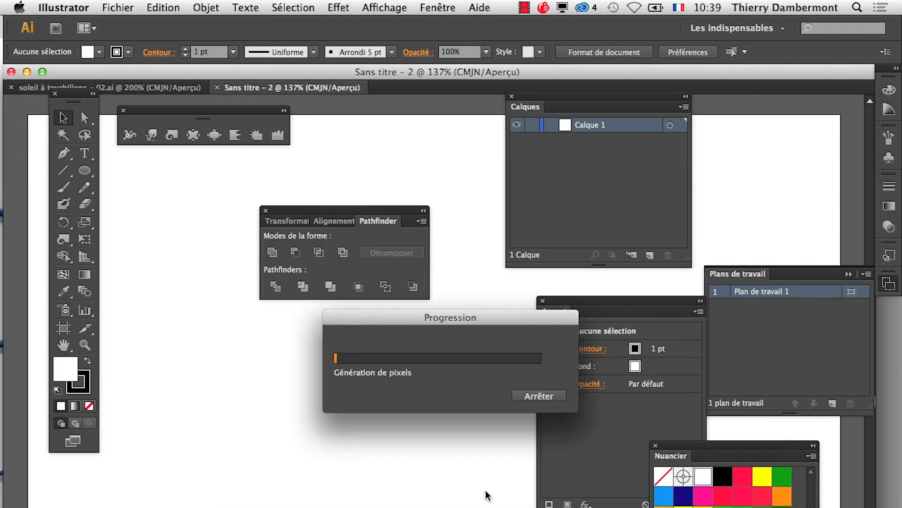
Scale the embedded sun image down proportionally and position it inside the artboard, clear of the Pathfinder panel
key(super+minus)
key(super+minus)
key(super+minus)
key(super+minus)
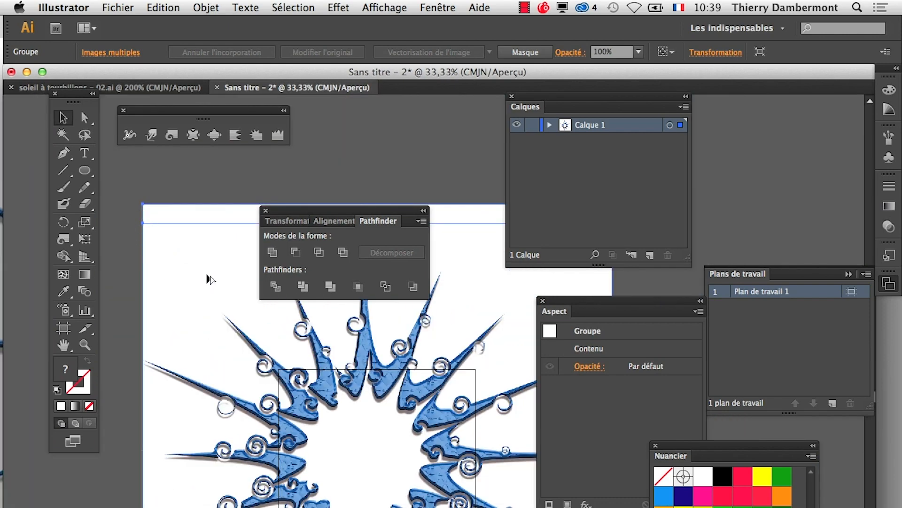
drag(351, 228, 406, 113)
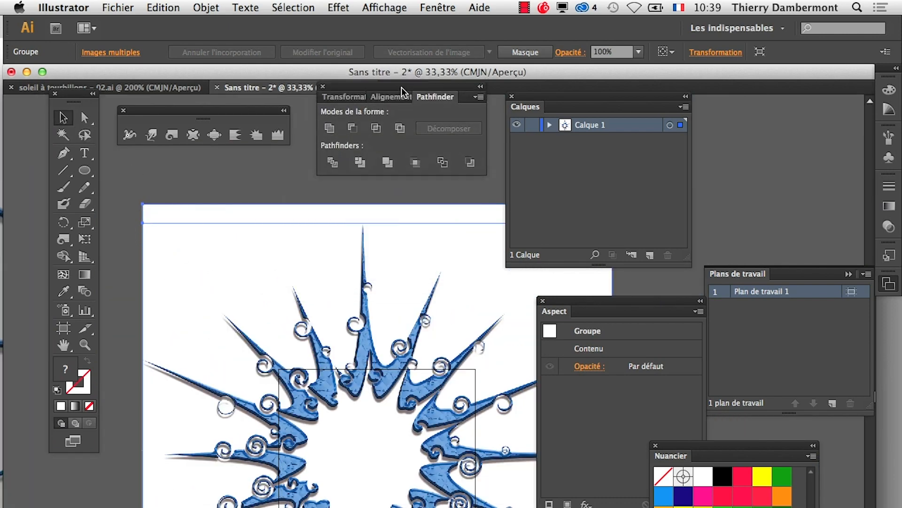
click(85, 240)
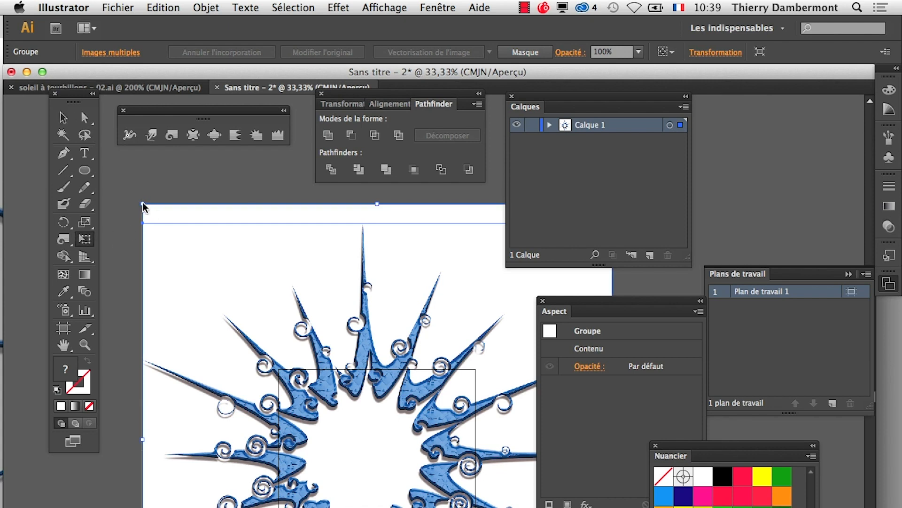
drag(143, 204, 327, 399)
drag(415, 481, 417, 479)
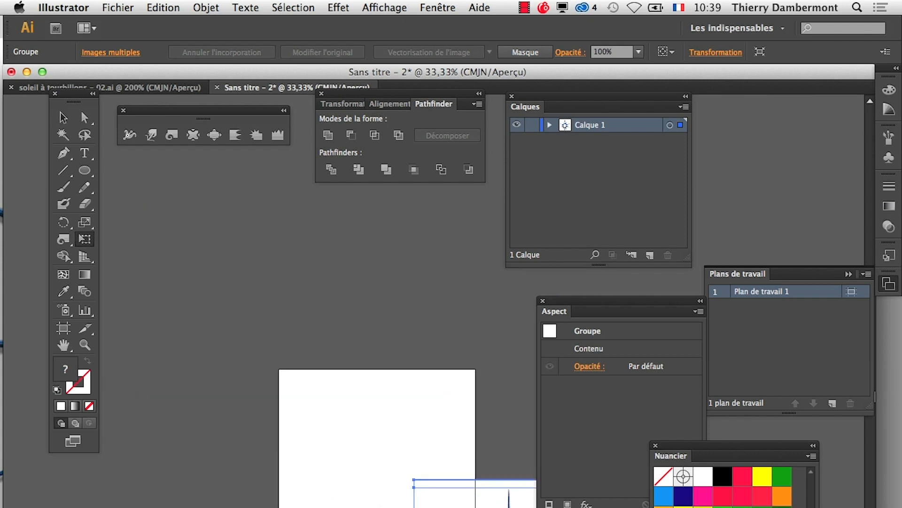
drag(485, 507, 357, 430)
drag(285, 366, 346, 412)
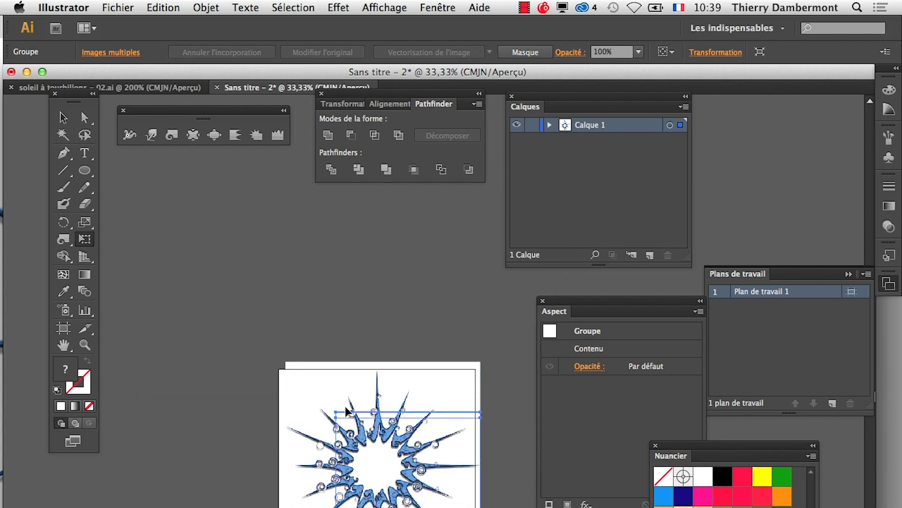
drag(366, 442, 371, 446)
drag(458, 505, 391, 444)
Show the Links panel above the artboard to check the imported sun's link status
click(438, 7)
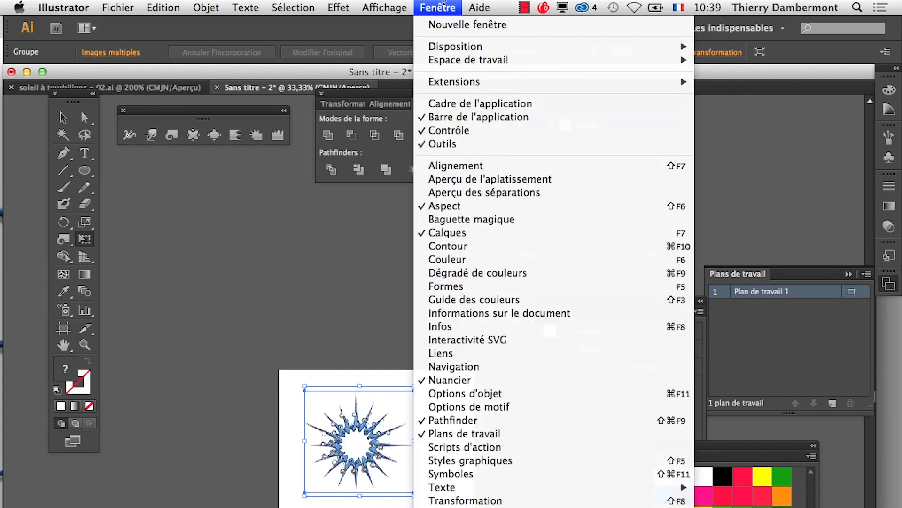
click(511, 352)
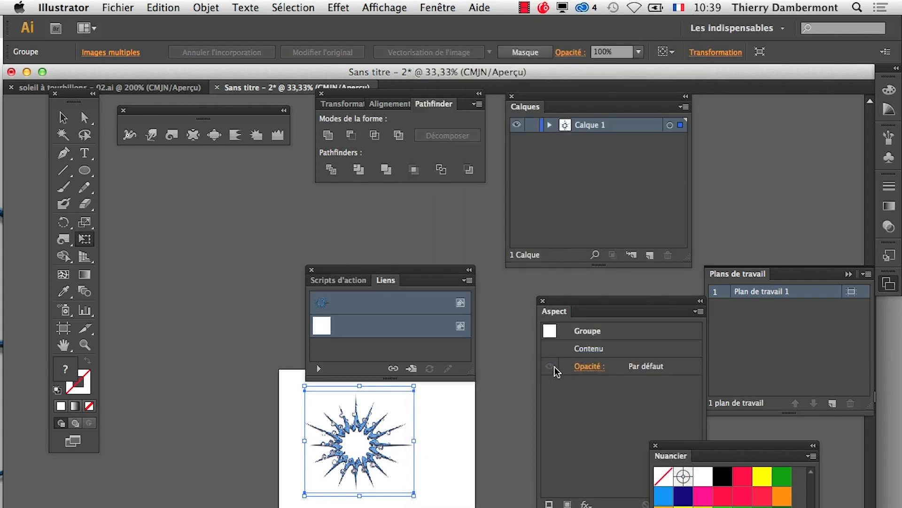
drag(396, 277, 384, 258)
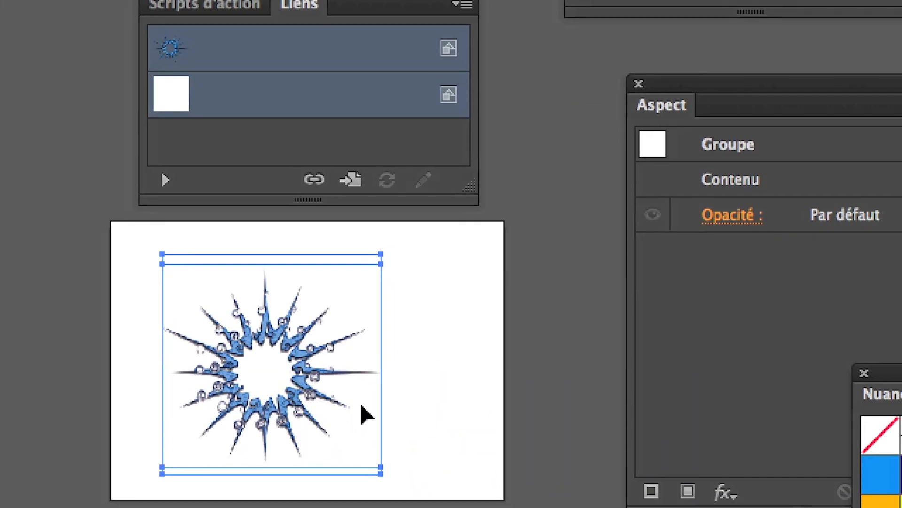
Delete the embedded sun image from the artboard
click(378, 403)
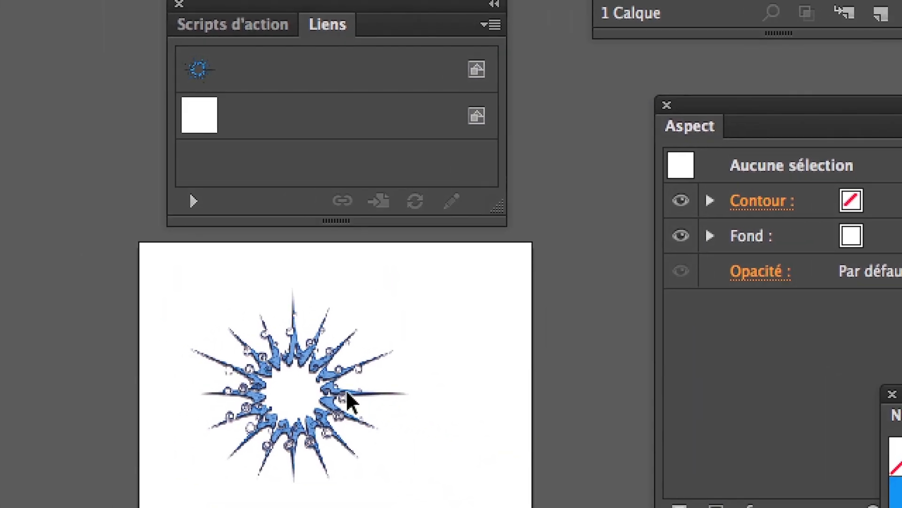
click(347, 392)
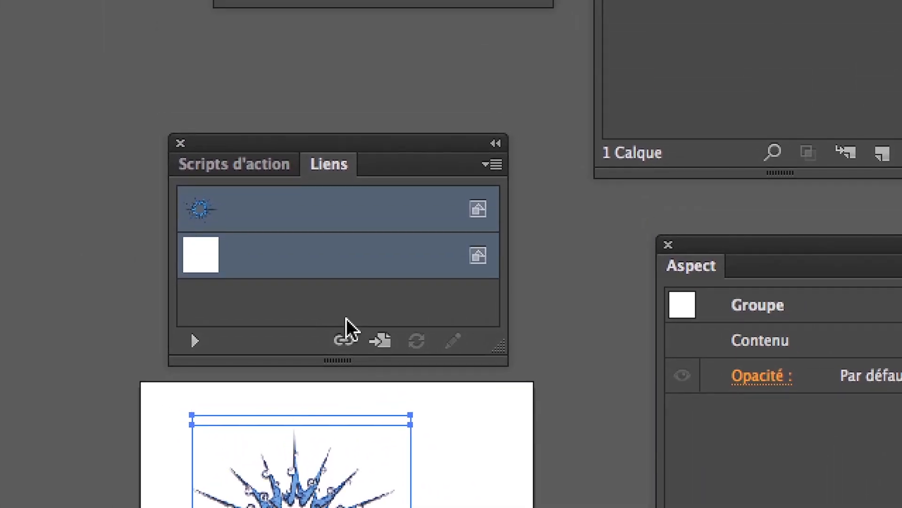
key(Delete)
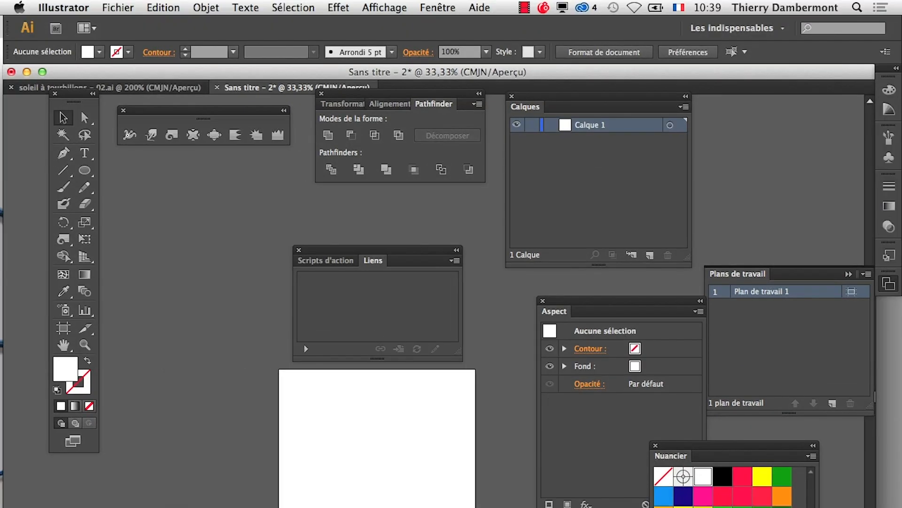
Import "soleil dans image 2000-2000px - 04.psd" again as a linked file
click(118, 7)
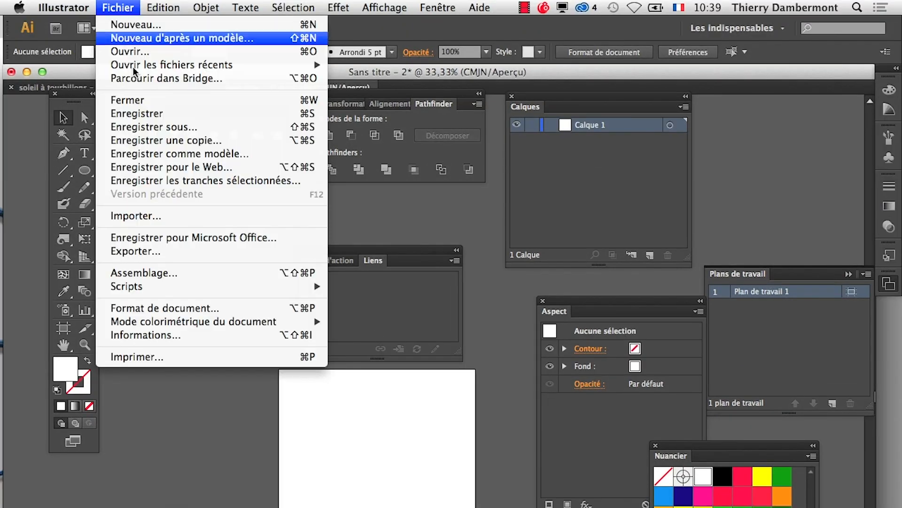
click(182, 219)
click(396, 172)
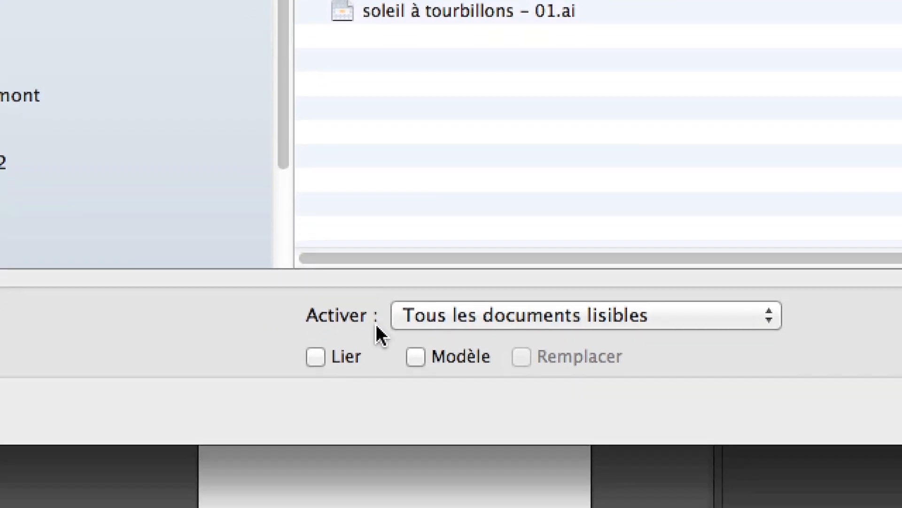
click(351, 356)
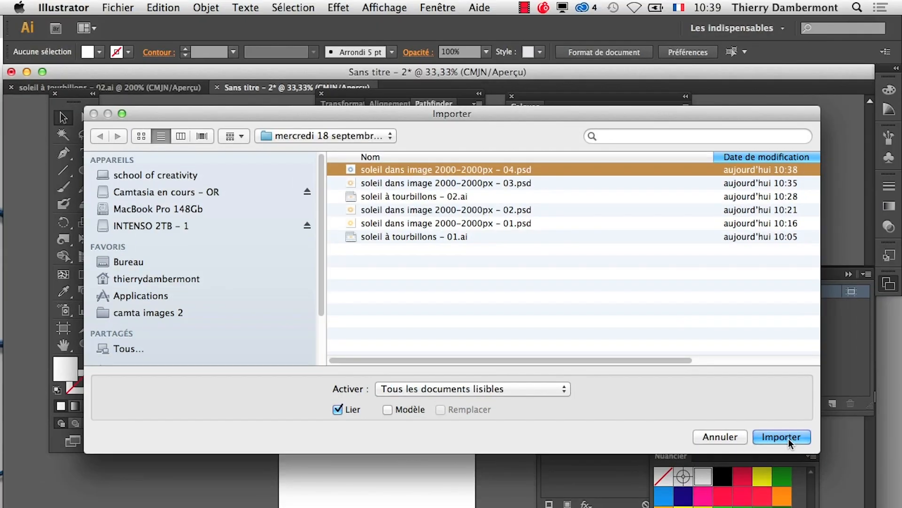
click(781, 436)
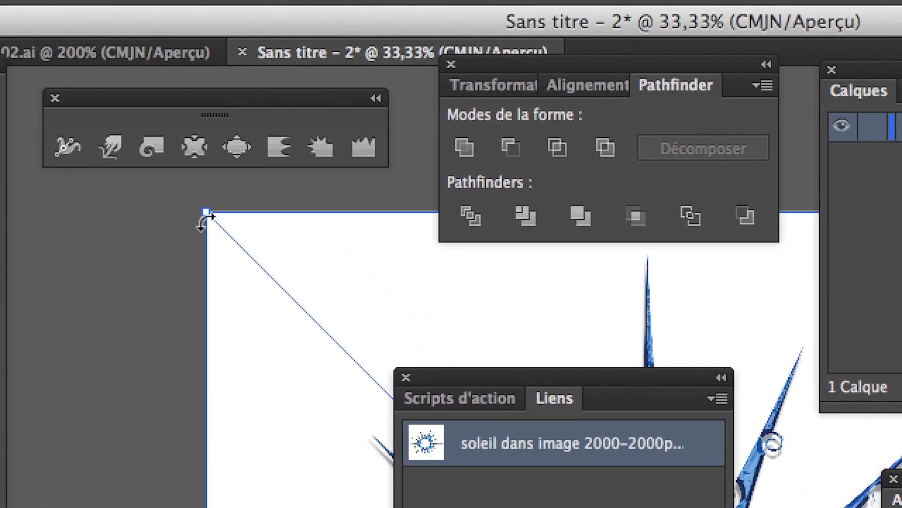
Scale the linked sun down to fit on the artboard and widen the Links panel to show the full file name
drag(208, 216, 422, 460)
drag(474, 482, 348, 404)
drag(510, 291, 425, 365)
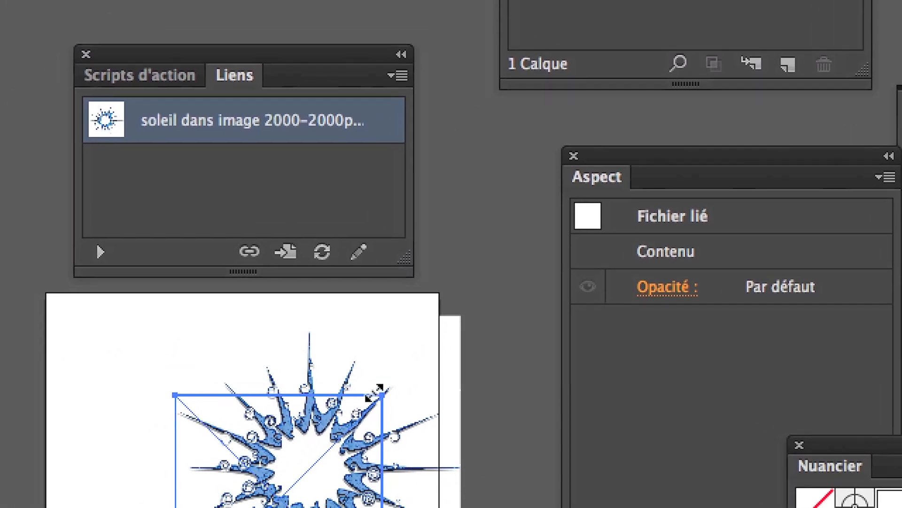
drag(374, 392, 375, 402)
drag(275, 480, 232, 404)
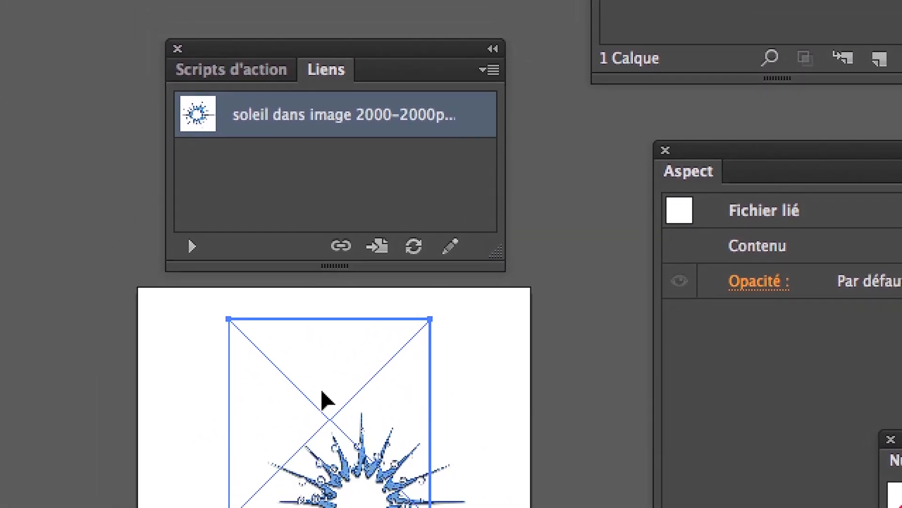
drag(322, 391, 324, 395)
scroll(325, 396, up, 1)
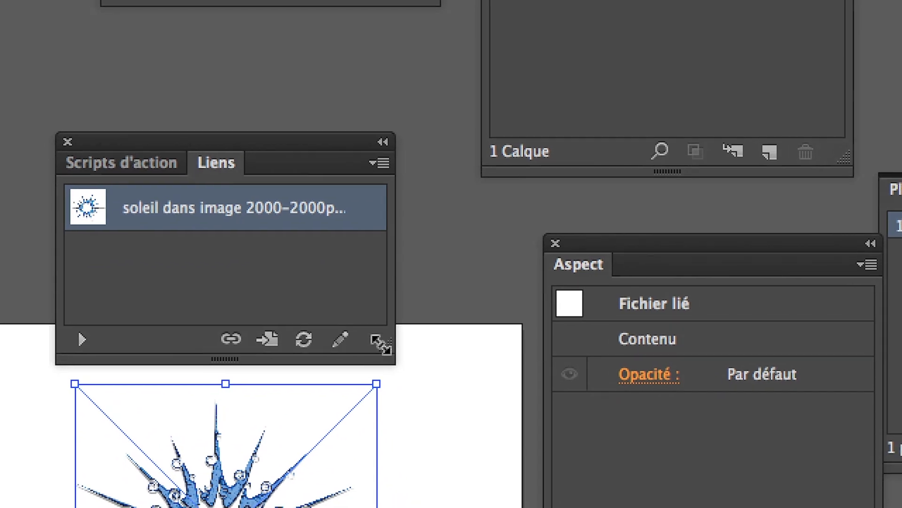
drag(372, 336, 569, 332)
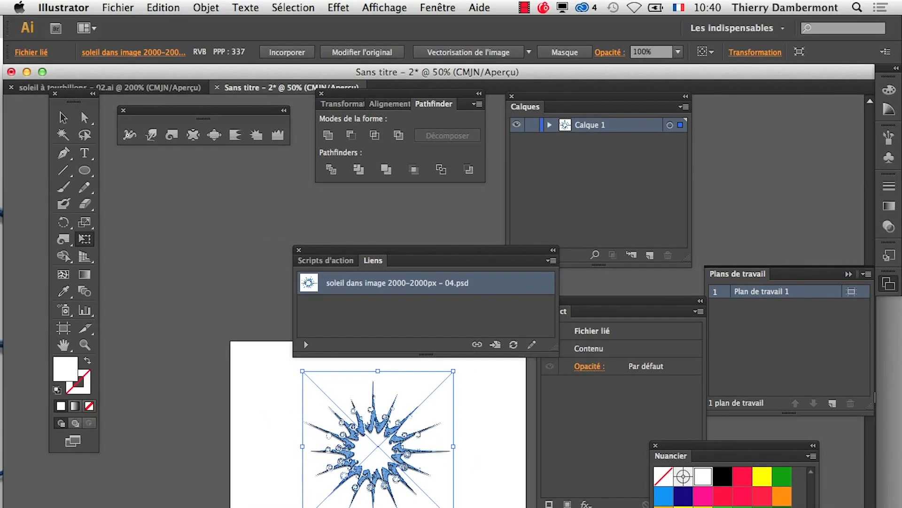
Switch to Photoshop, change the sun layer's color overlay to bright green, and save the document
key(super+Tab)
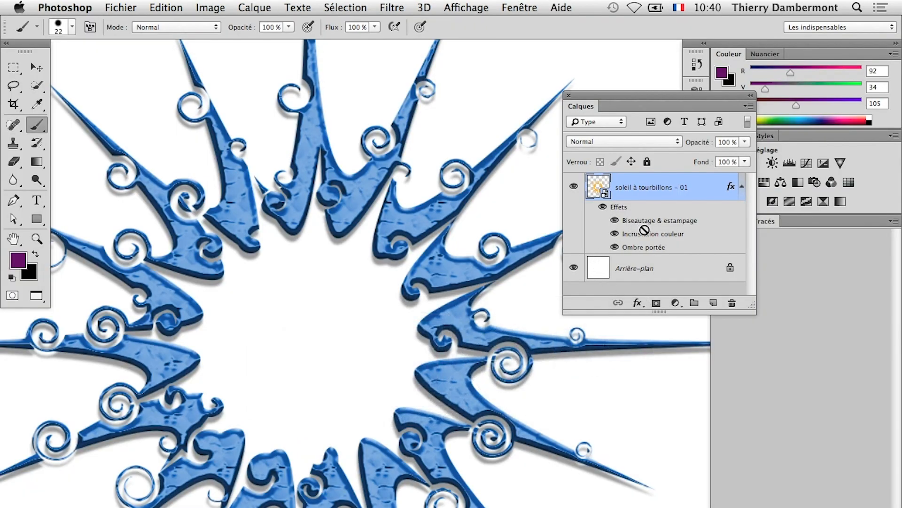
double_click(647, 234)
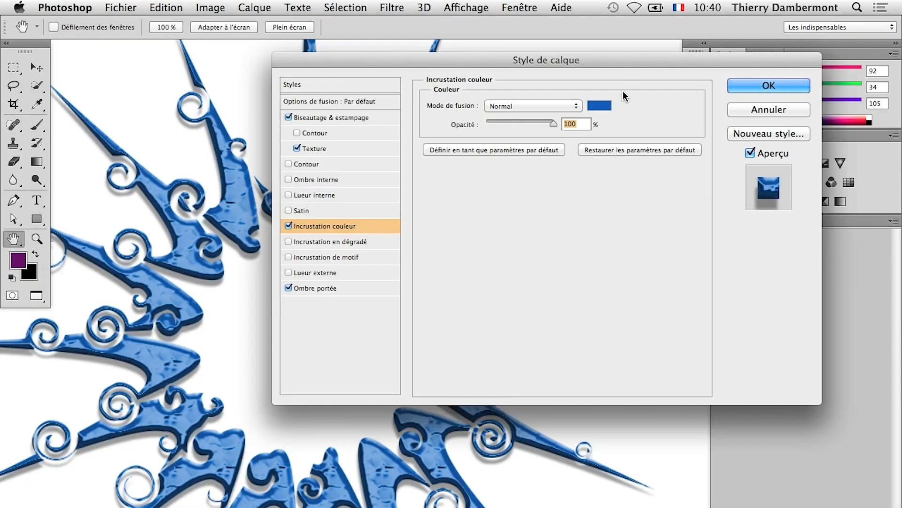
click(609, 108)
click(466, 507)
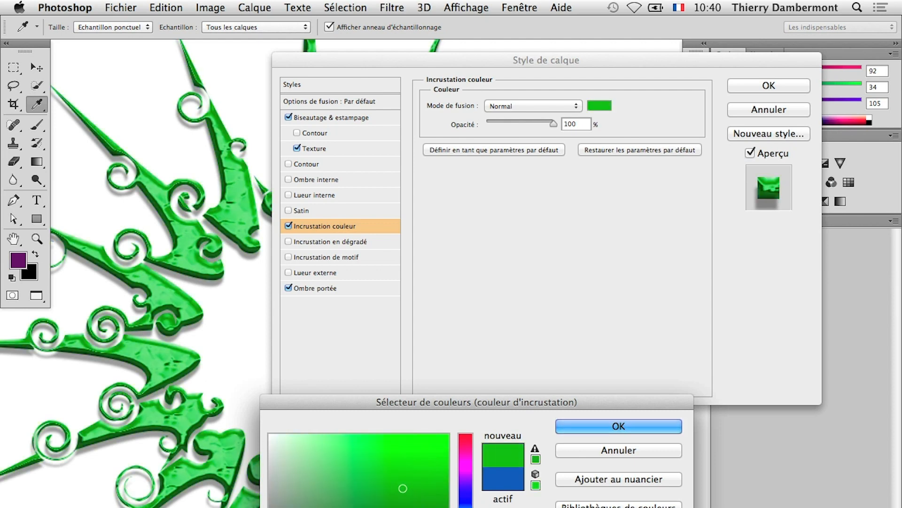
click(577, 424)
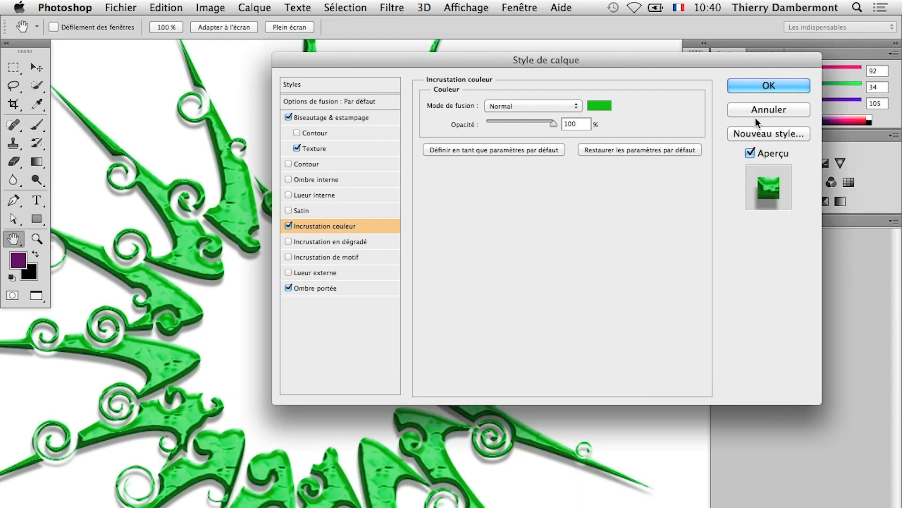
click(757, 89)
click(121, 7)
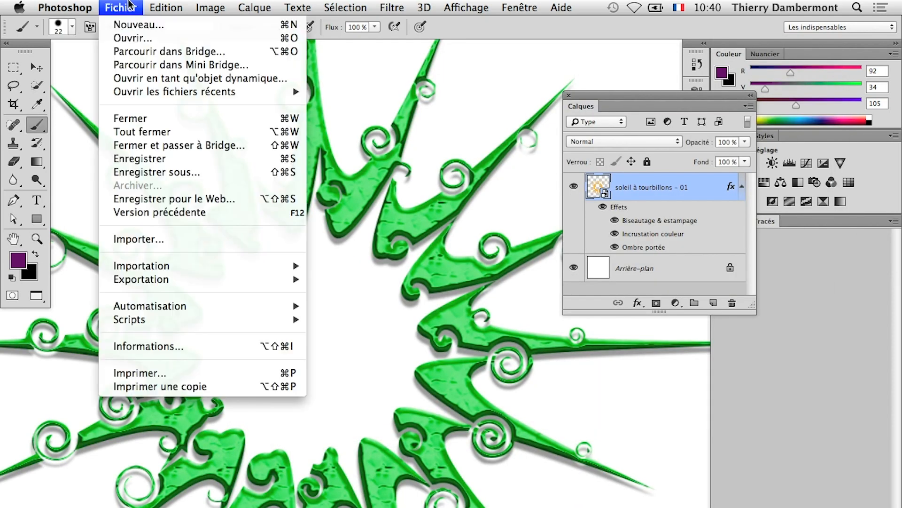
click(160, 160)
Switch back to Illustrator and update the modified linked sun image
key(super+Tab)
click(404, 388)
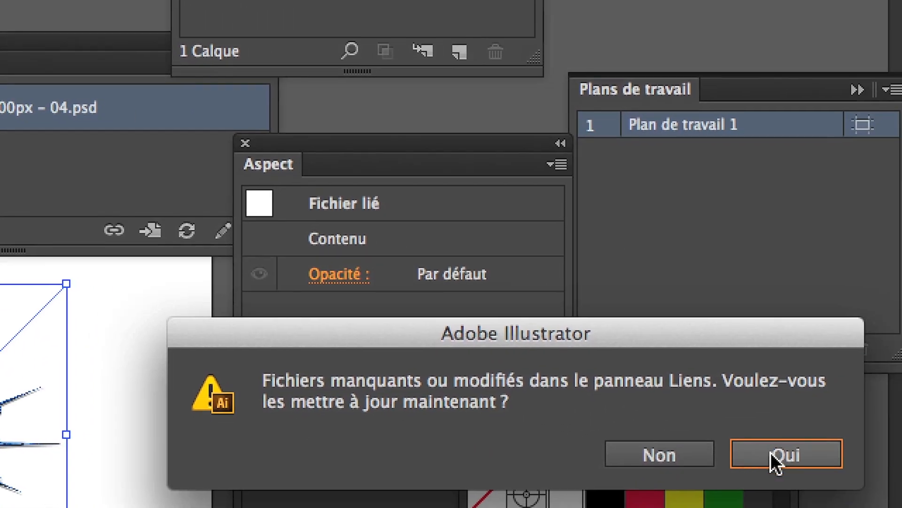
click(771, 452)
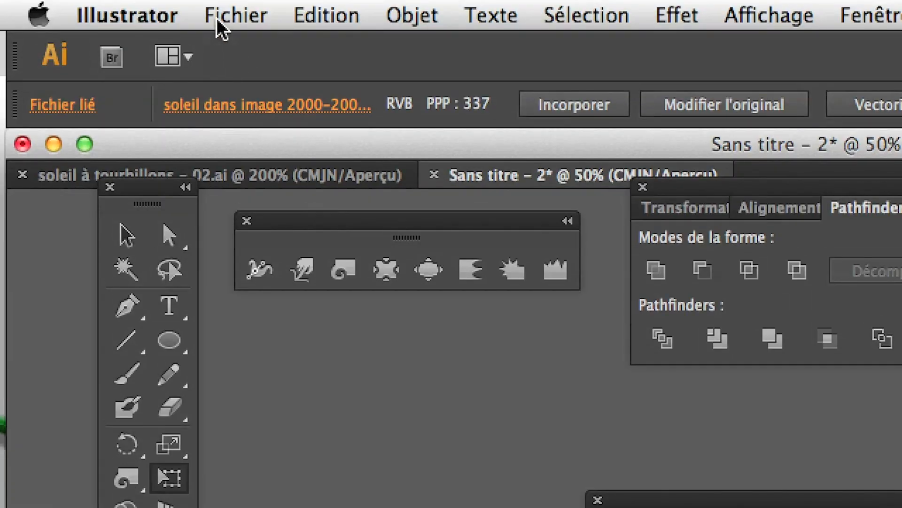
Review the linking option for "soleil dans image 2000-2000px - 04.psd" in the import dialog and close it without importing
click(217, 18)
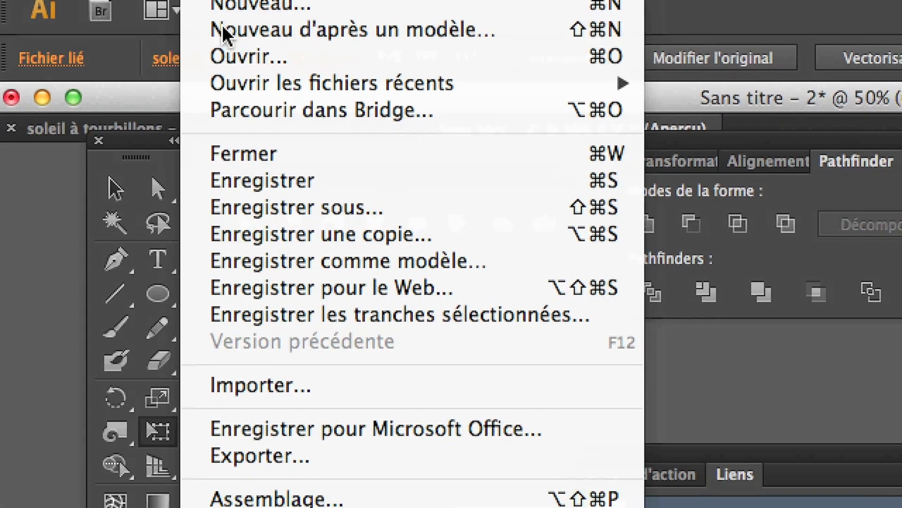
click(289, 434)
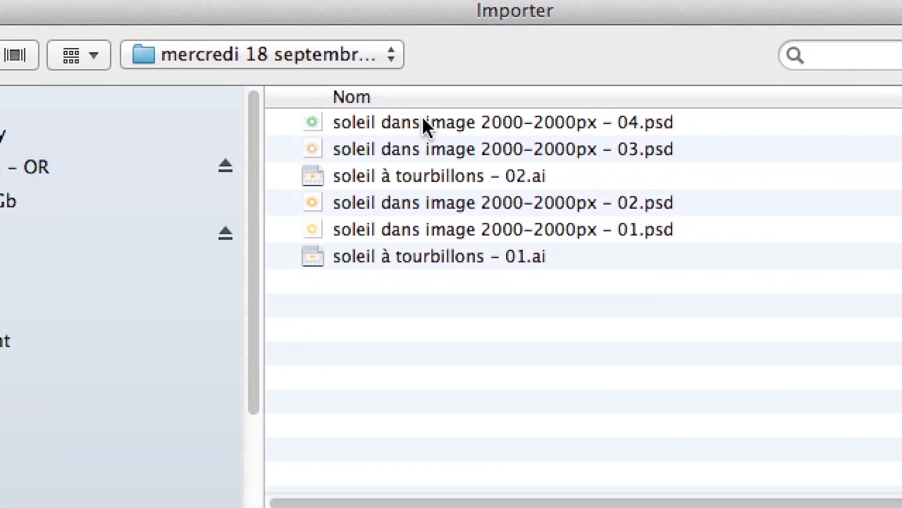
click(423, 122)
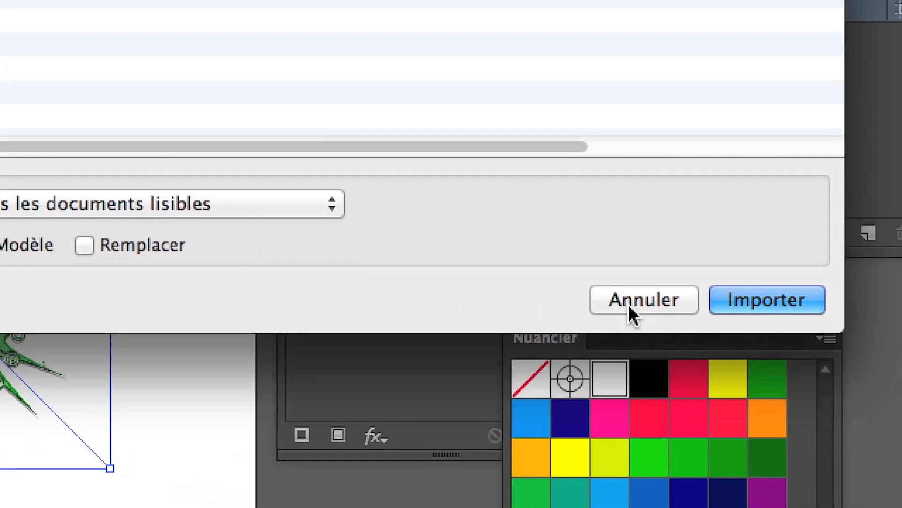
click(630, 301)
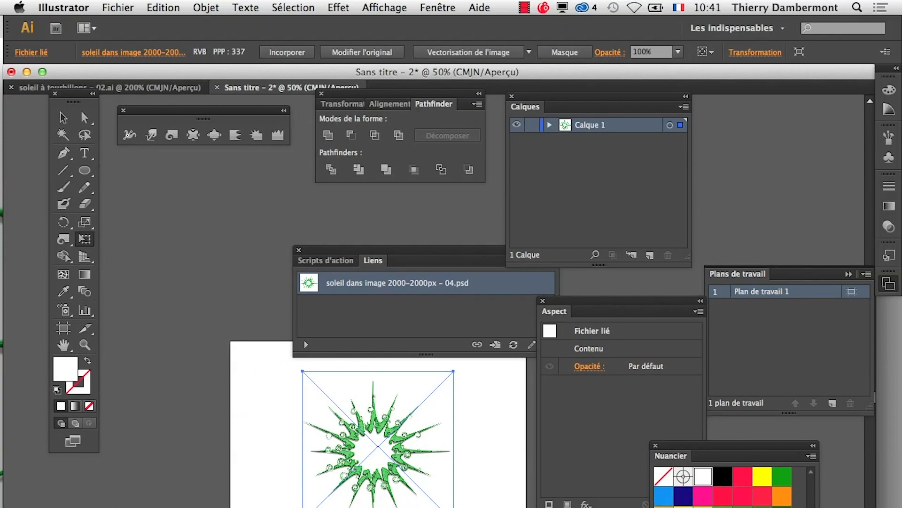
Switch to Photoshop and change the color overlay of the "soleil à tourbillons - 01" layer to golden yellow
key(super+Tab)
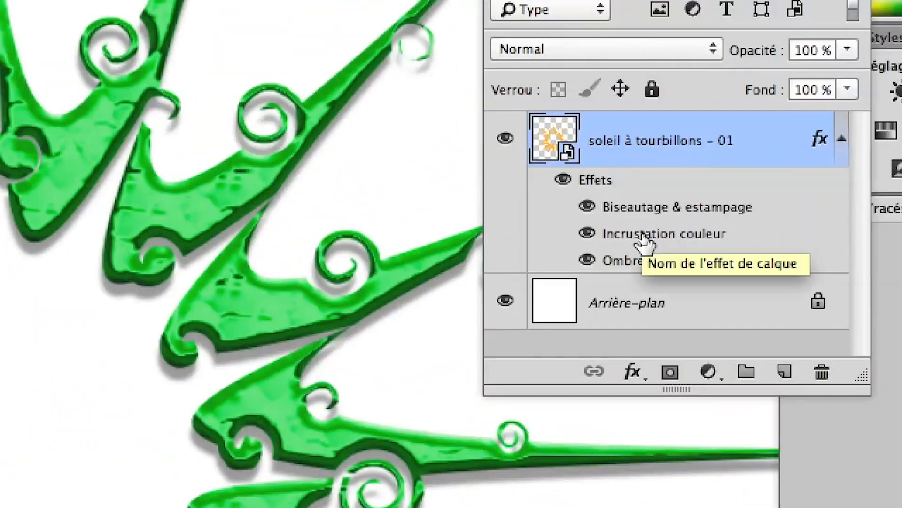
double_click(644, 235)
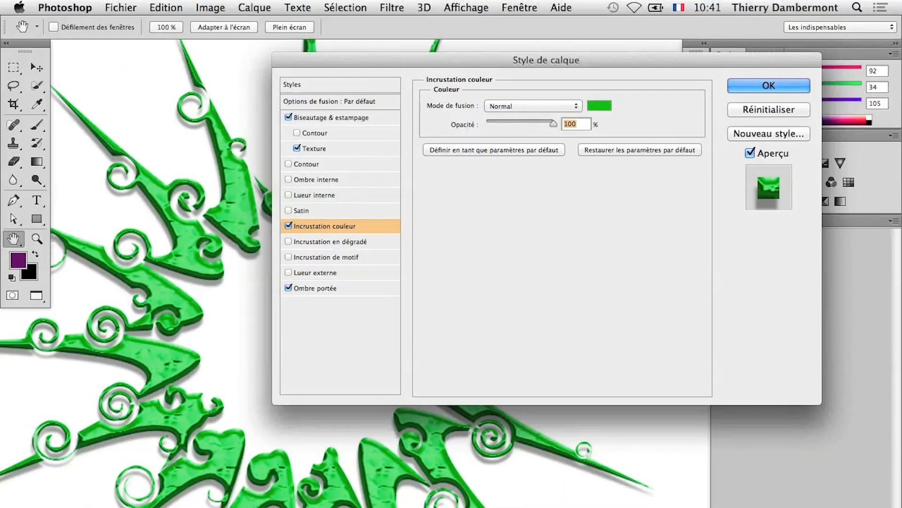
click(599, 105)
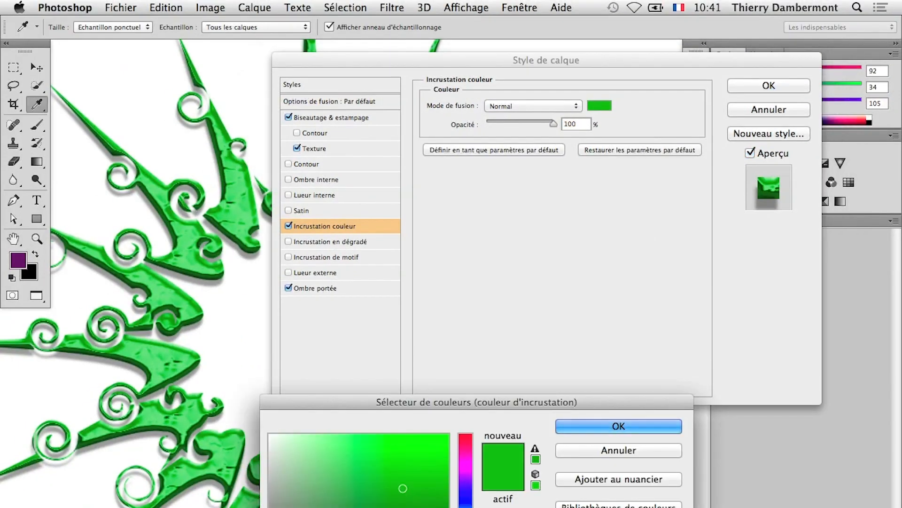
click(466, 507)
drag(413, 506, 412, 483)
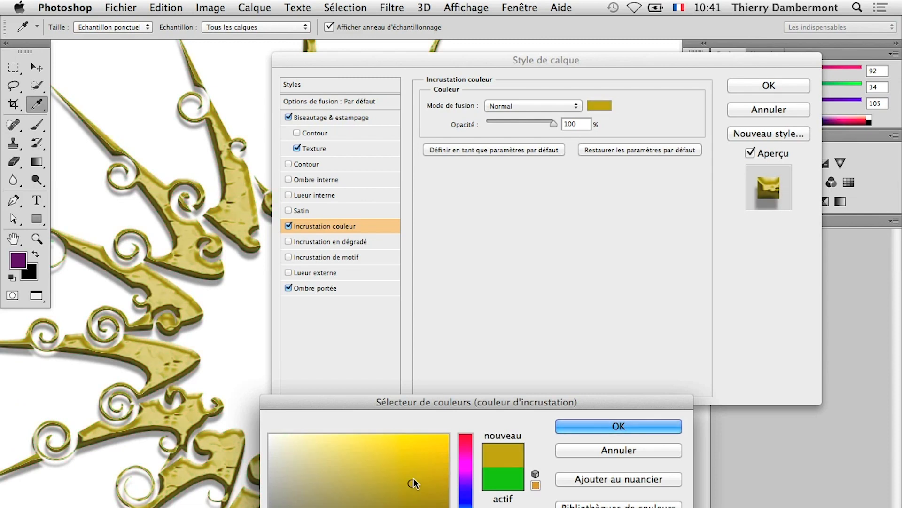
click(394, 507)
click(411, 507)
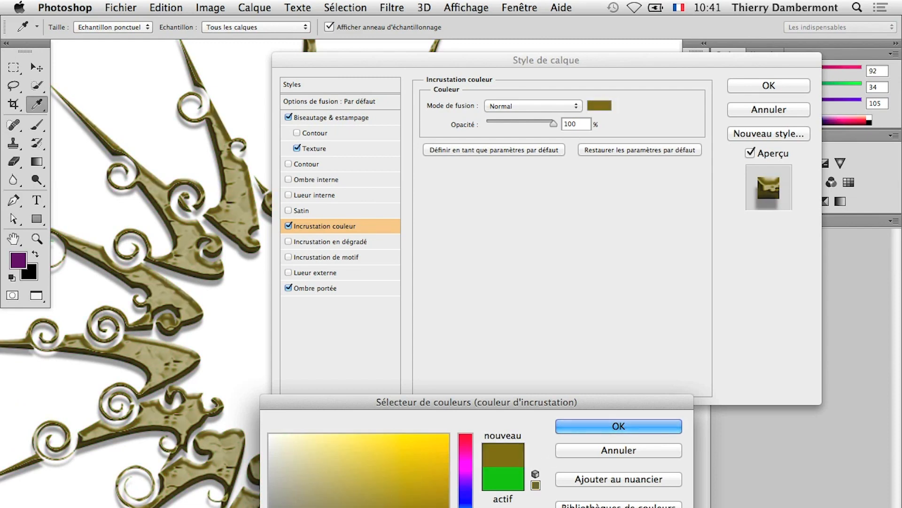
drag(397, 507, 413, 456)
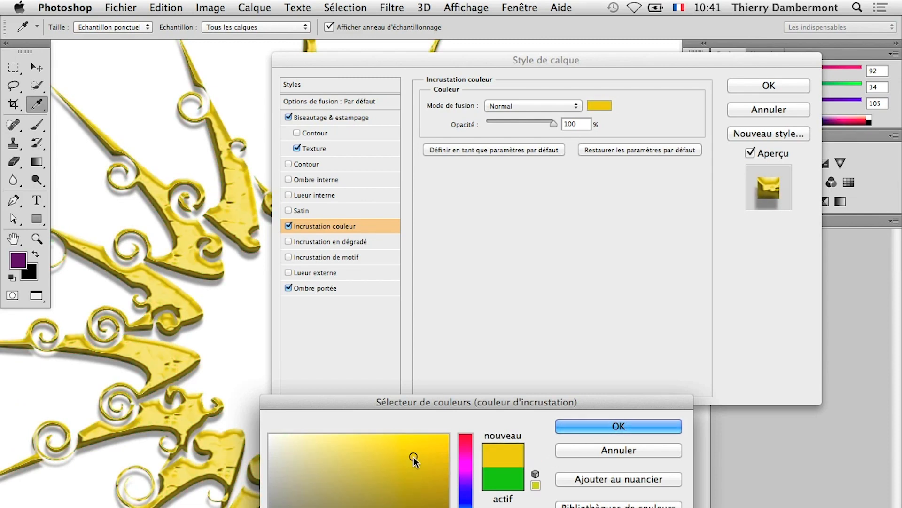
click(587, 426)
click(769, 86)
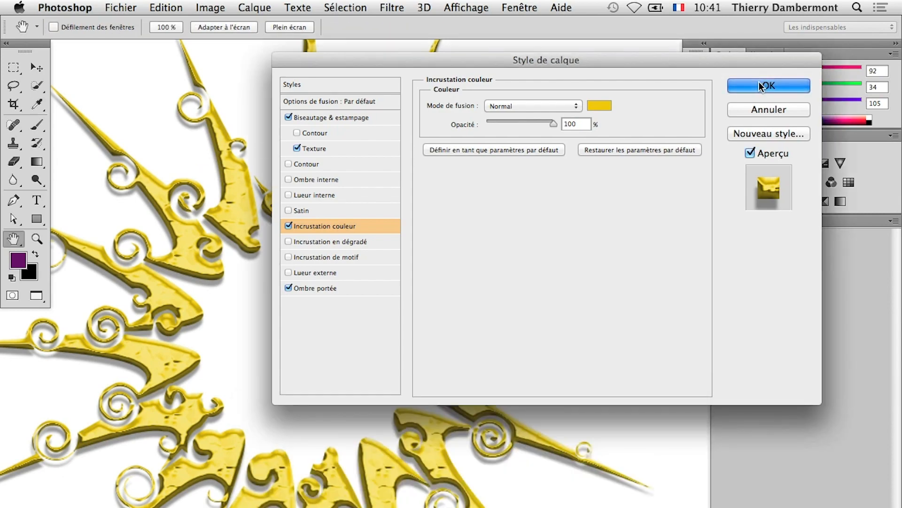
Save the Photoshop document, switch back to Illustrator and update the modified linked sun image
click(120, 7)
click(179, 160)
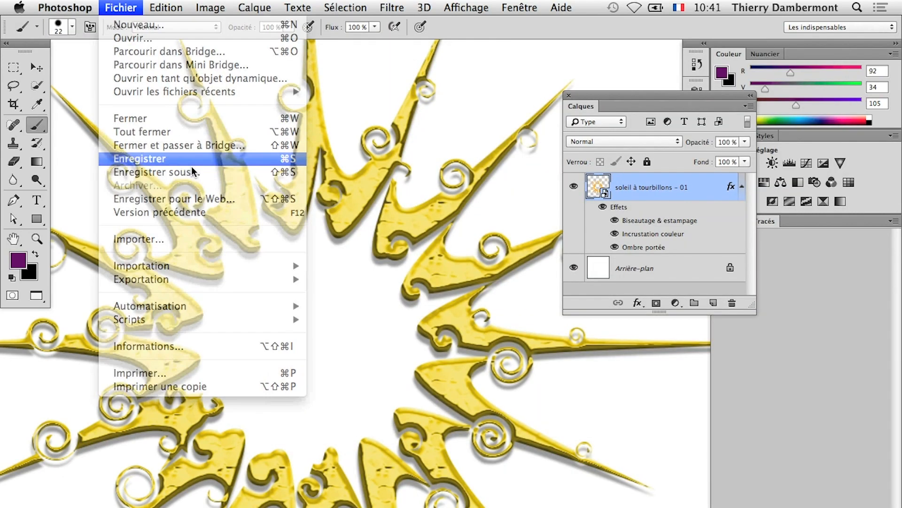
key(super+Tab)
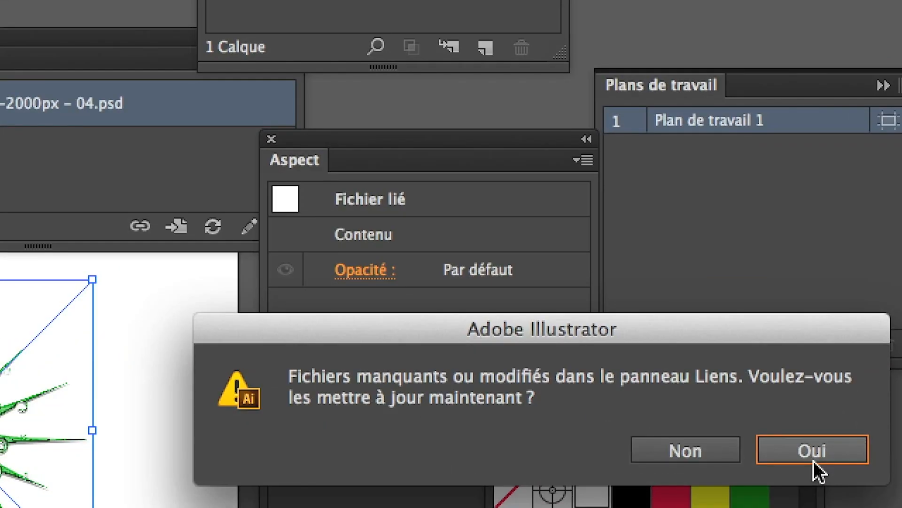
click(812, 455)
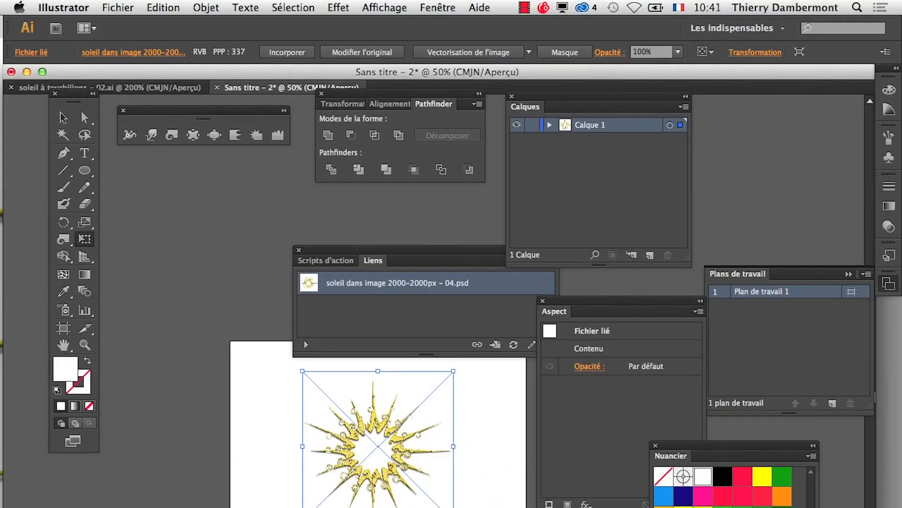
Move the Links panel off the sun image and show the transparency grid in the Illustrator document
scroll(415, 487, up, 2)
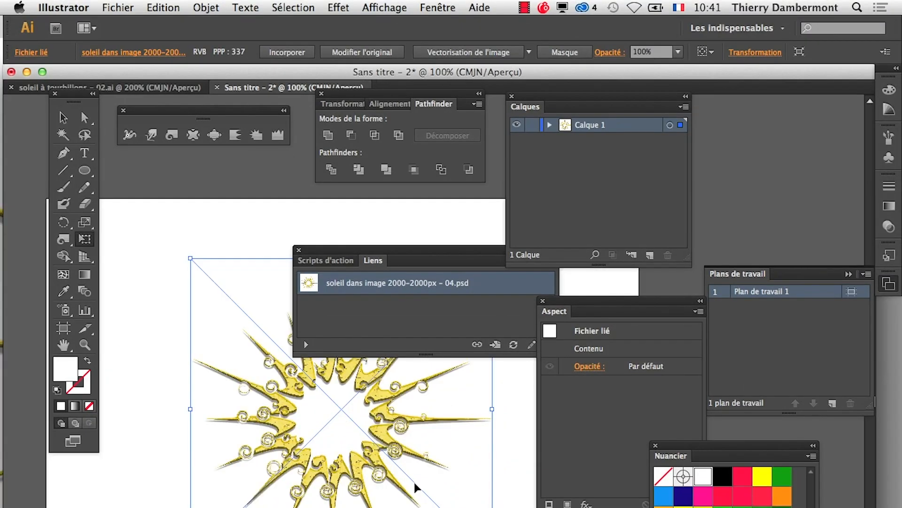
click(418, 259)
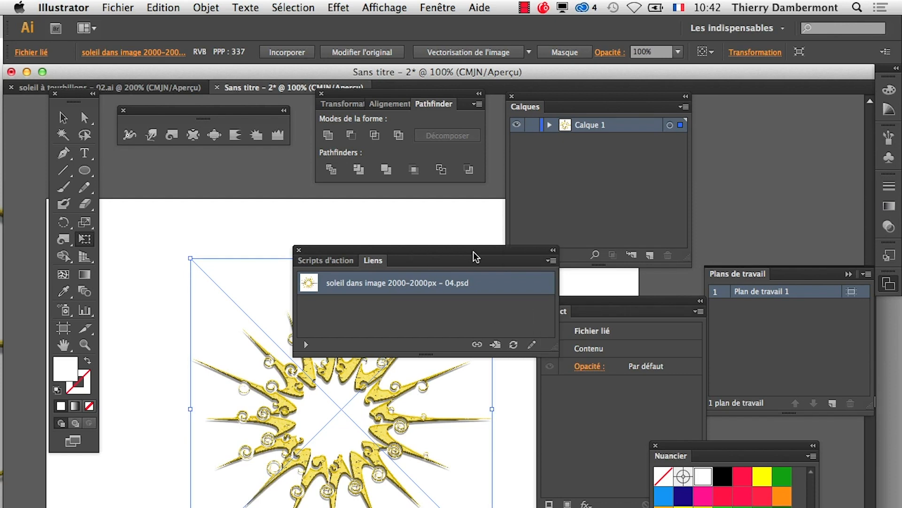
drag(475, 255, 778, 151)
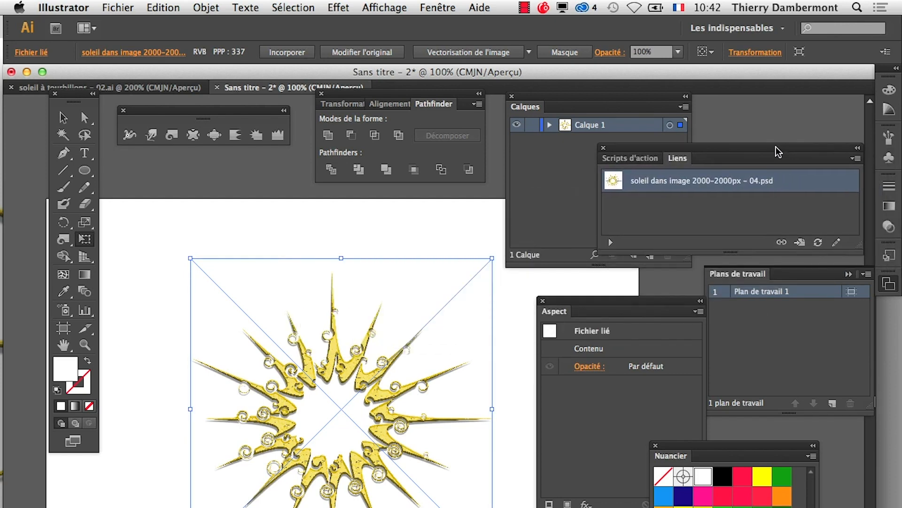
click(384, 8)
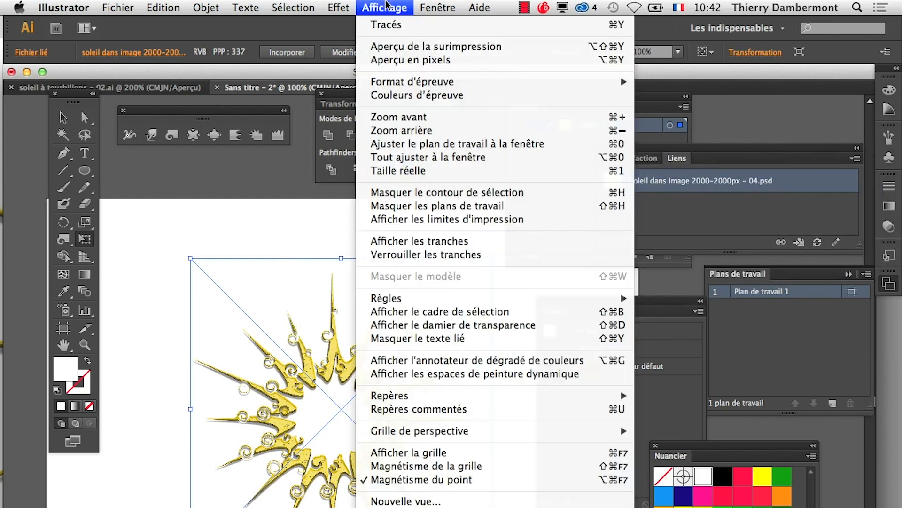
click(482, 333)
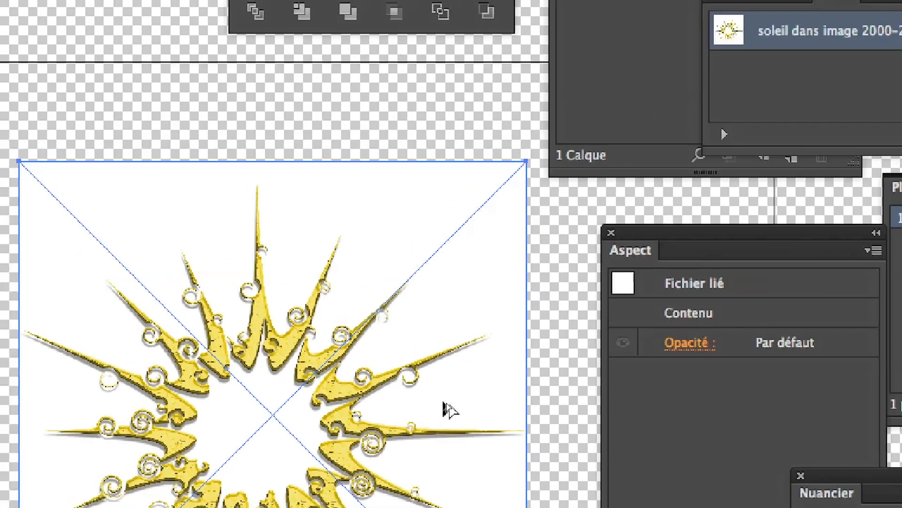
Switch to Photoshop, hide the white background layer "Arrière-plan" and save the document
key(super+Tab)
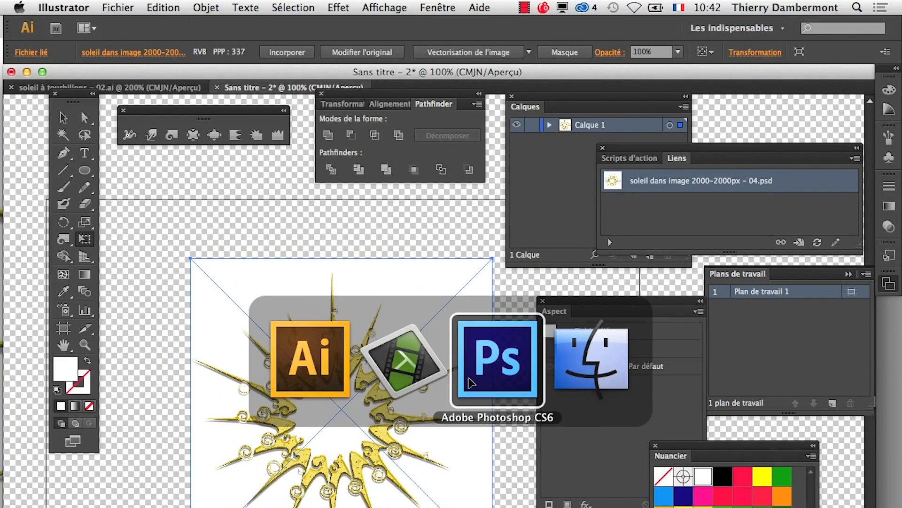
click(472, 382)
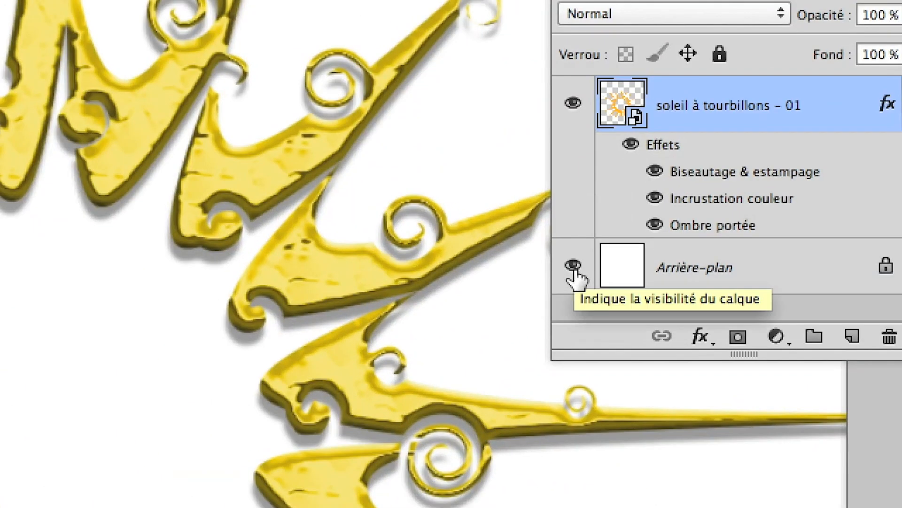
click(574, 266)
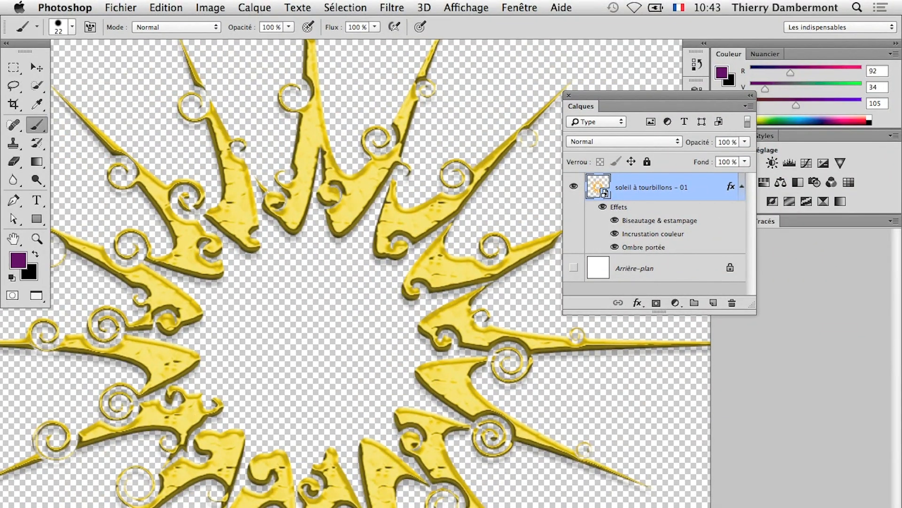
click(121, 8)
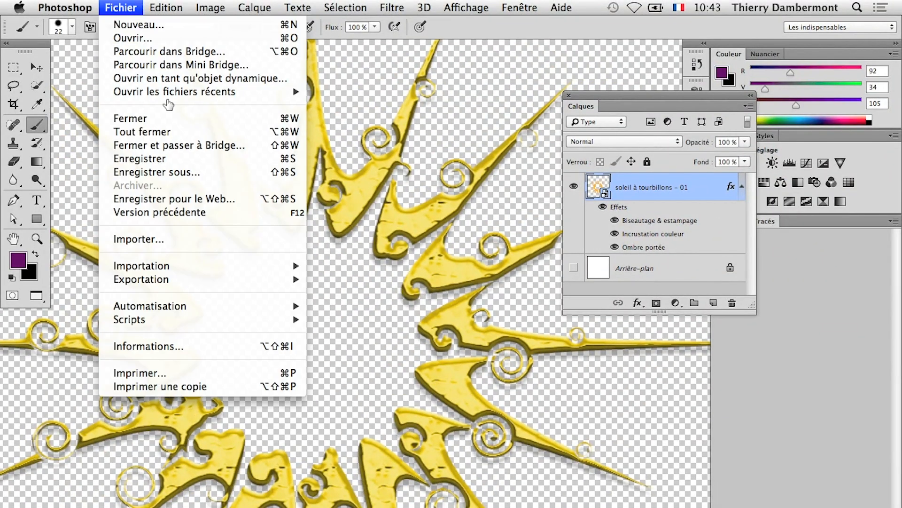
click(171, 162)
Return to Illustrator, update the linked sun image and inspect its transparent background up close
key(super+Tab)
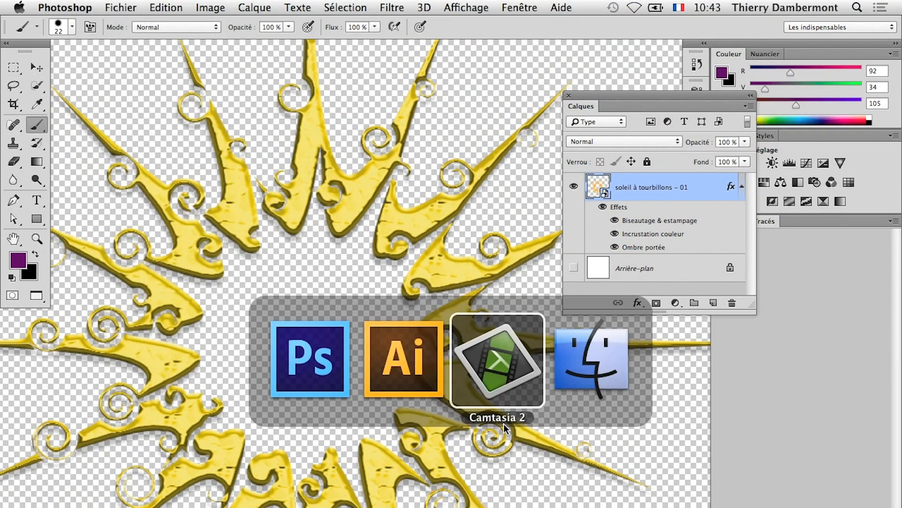
click(425, 388)
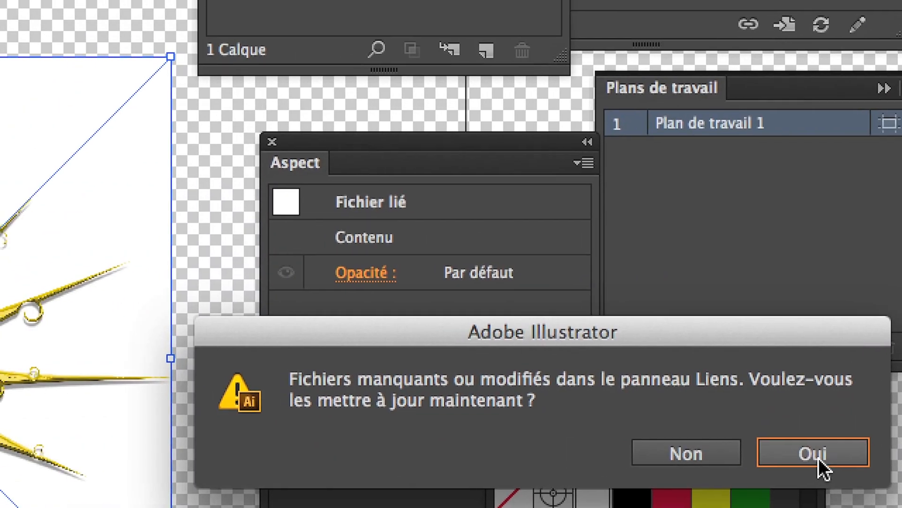
click(816, 459)
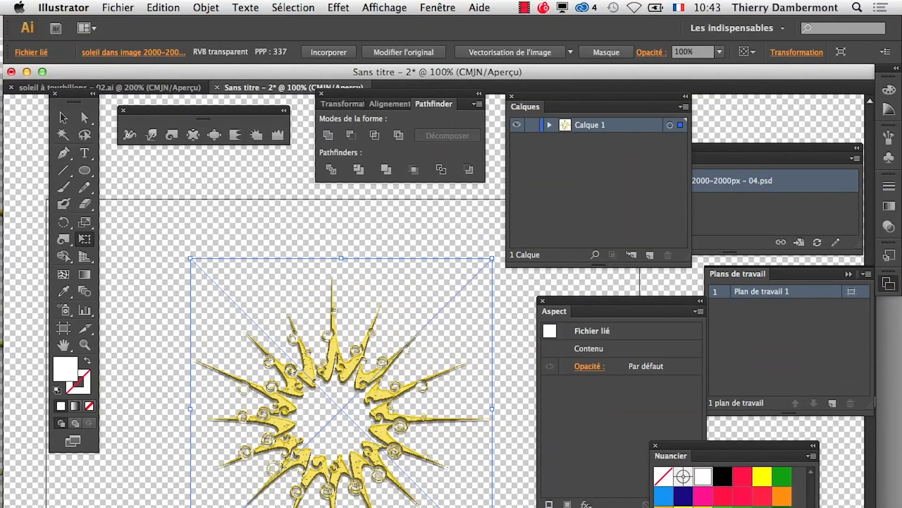
scroll(480, 457, up, 2)
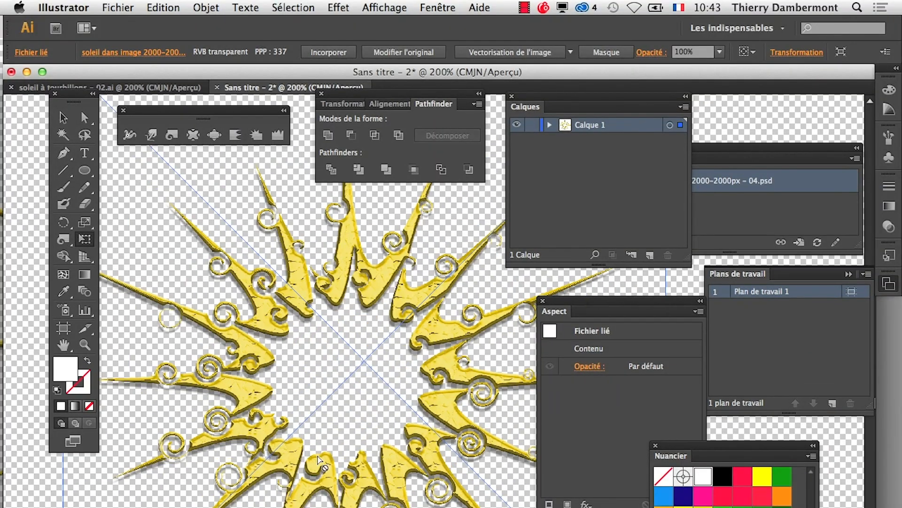
scroll(318, 457, up, 2)
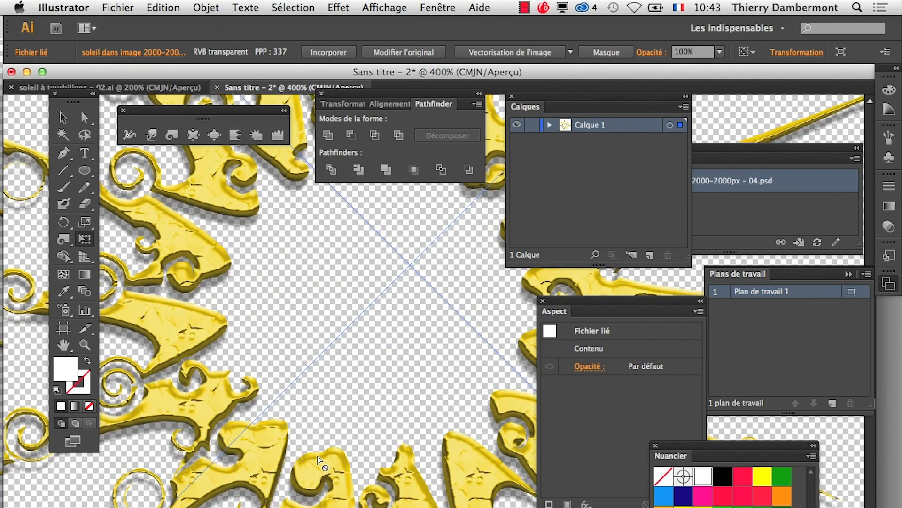
scroll(318, 457, down, 3)
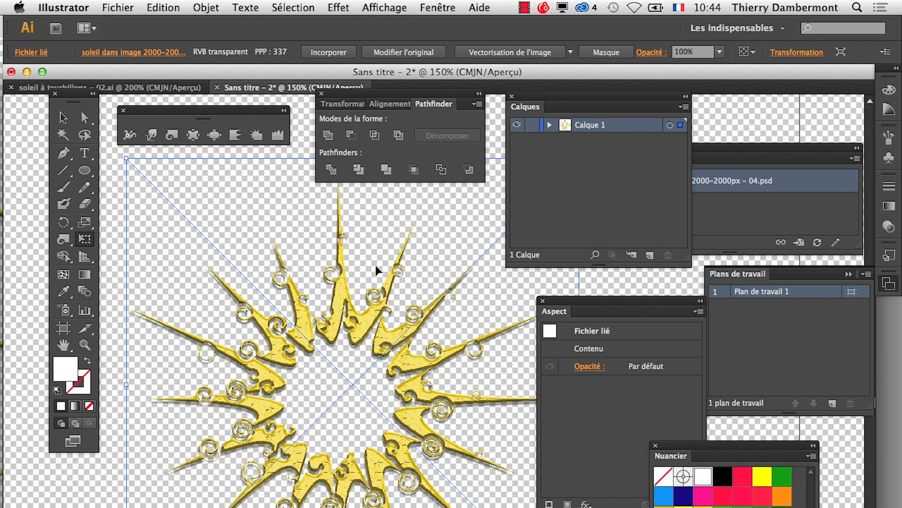
key(super+Tab)
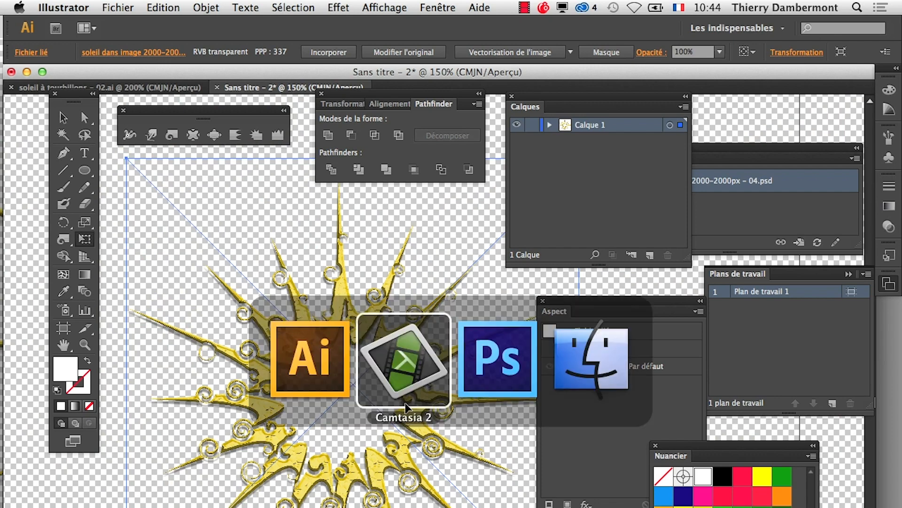
key(super+Tab)
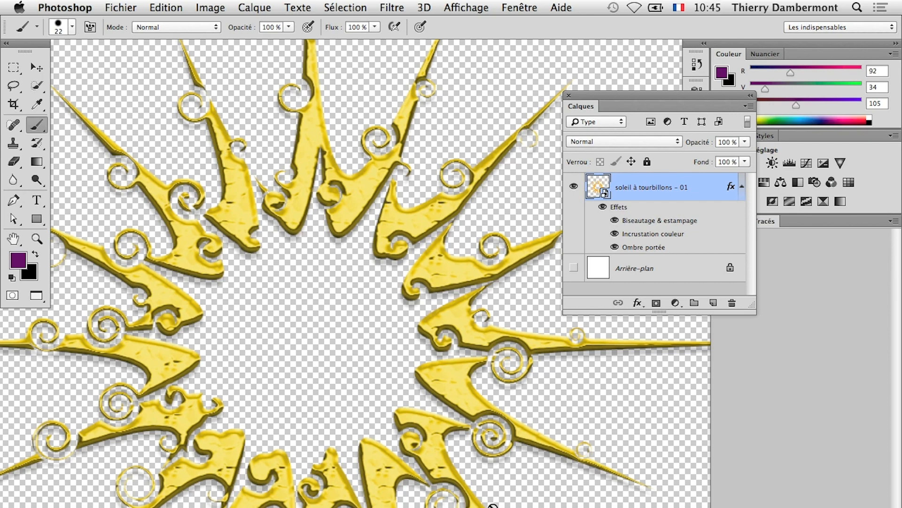
key(super+Tab)
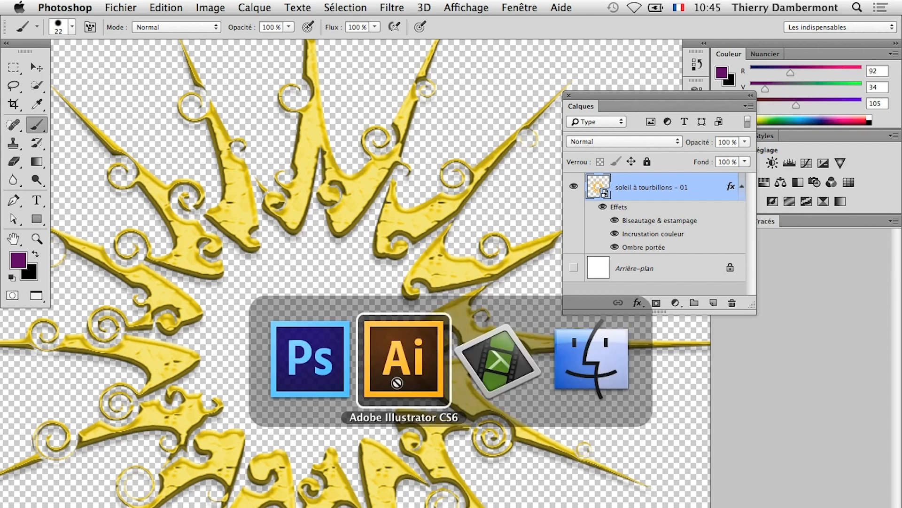
key(super+Tab)
key(super+Tab)
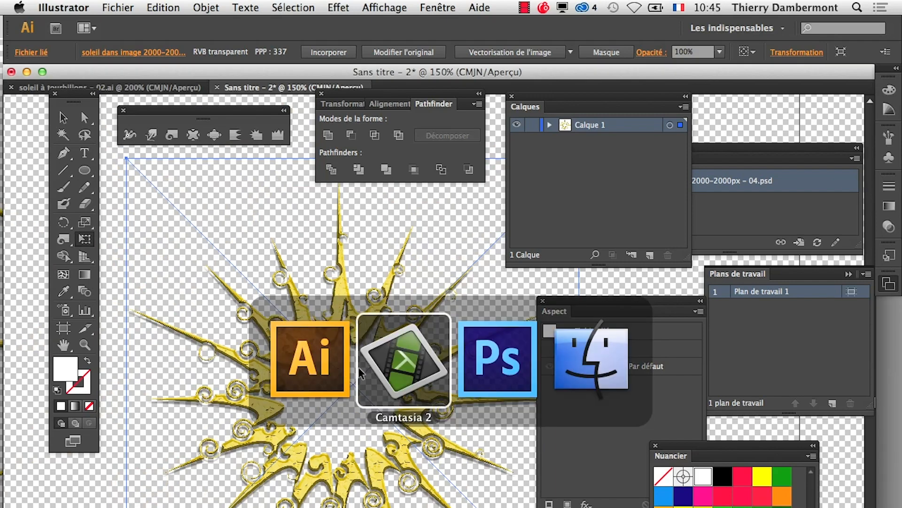
key(super+Tab)
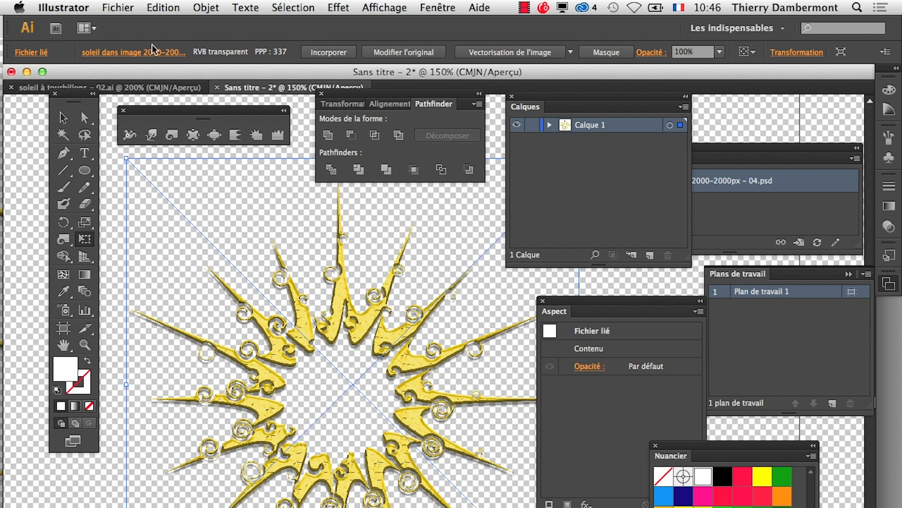
click(119, 8)
click(119, 8)
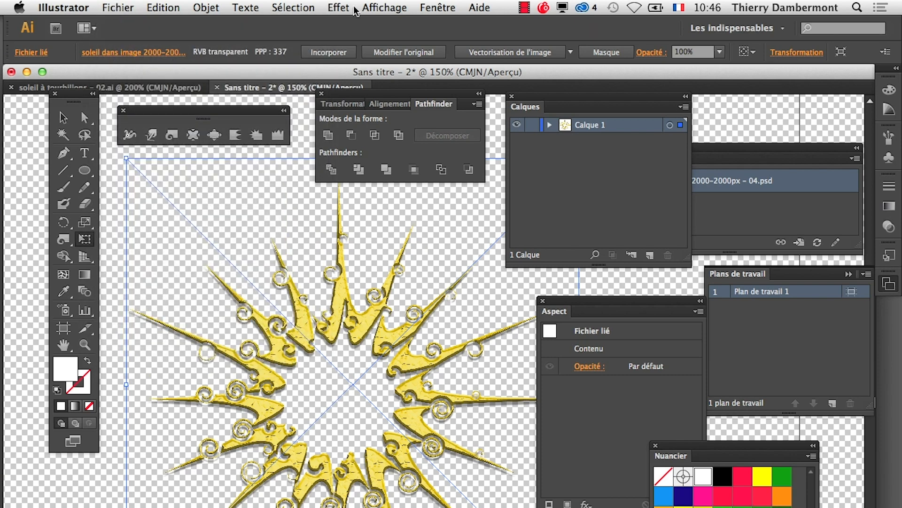
In the source document "soleil à tourbillons – 02.ai", bend the sun's top ray into a wavy curve using an enlarged Warp tool brush
click(430, 6)
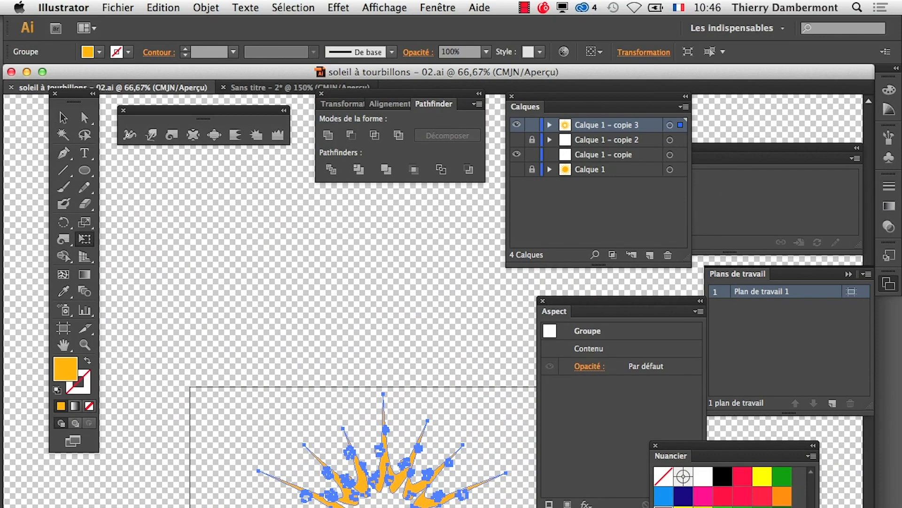
drag(395, 505, 292, 404)
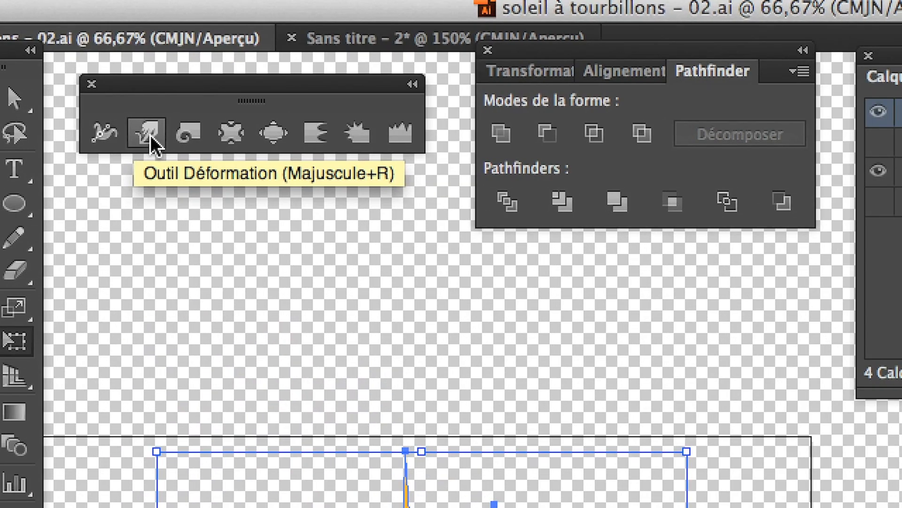
click(146, 137)
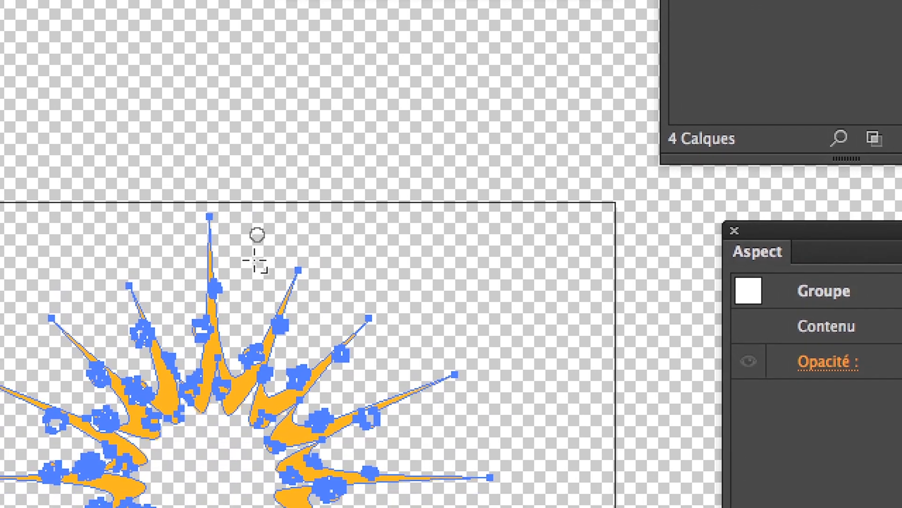
scroll(255, 260, up, 2)
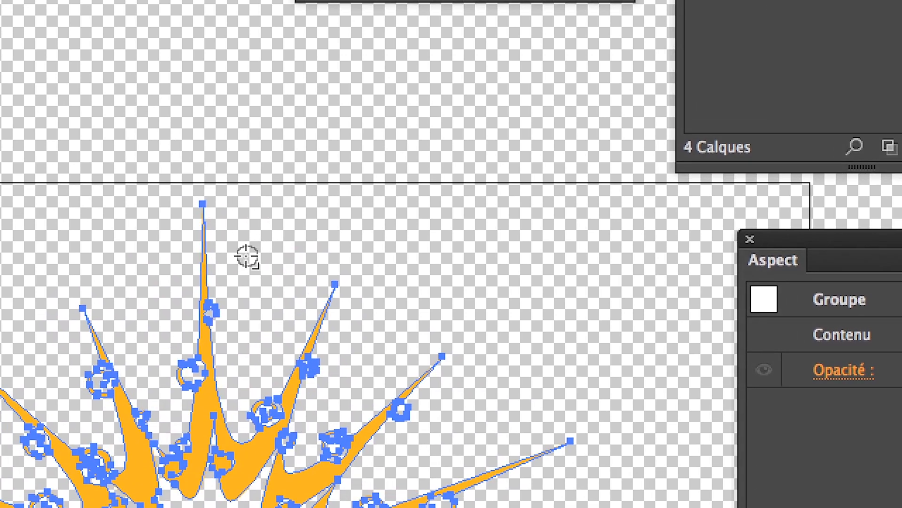
mouse_move(246, 257)
mouse_down()
mouse_move(294, 233)
mouse_move(274, 243)
mouse_move(273, 264)
mouse_up()
mouse_move(213, 263)
mouse_down()
mouse_move(169, 182)
mouse_move(147, 175)
mouse_up()
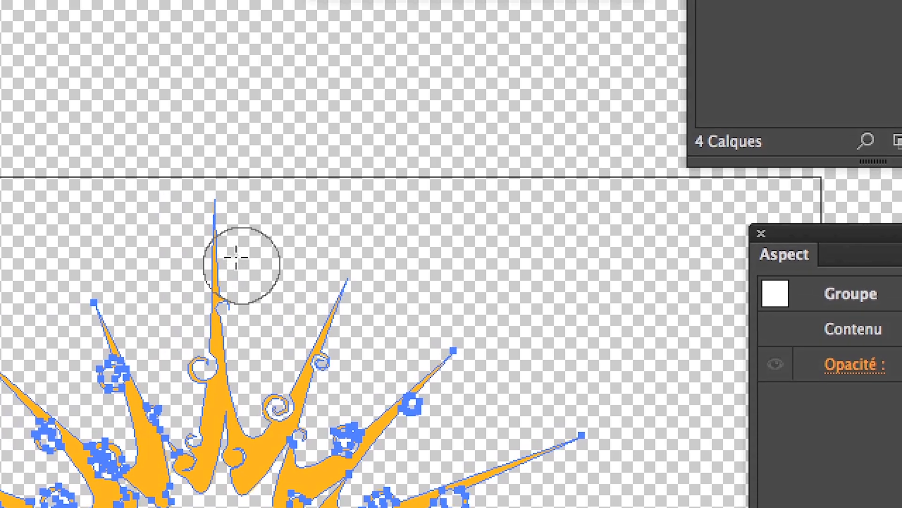
drag(215, 227, 214, 231)
drag(229, 334, 260, 315)
drag(226, 214, 244, 179)
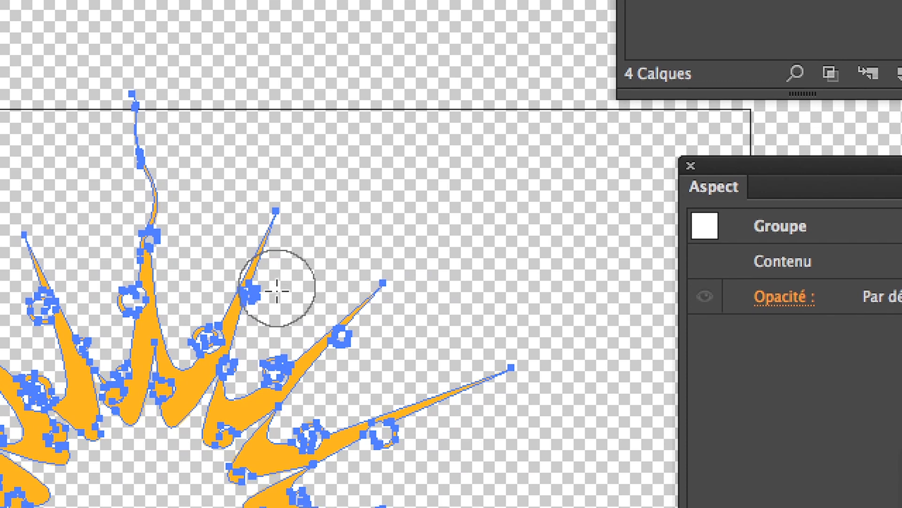
Warp the two rays on either side of the sun's top ray into wavy curves
mouse_move(278, 289)
mouse_down()
mouse_move(262, 254)
mouse_move(213, 233)
mouse_up()
key(super+z)
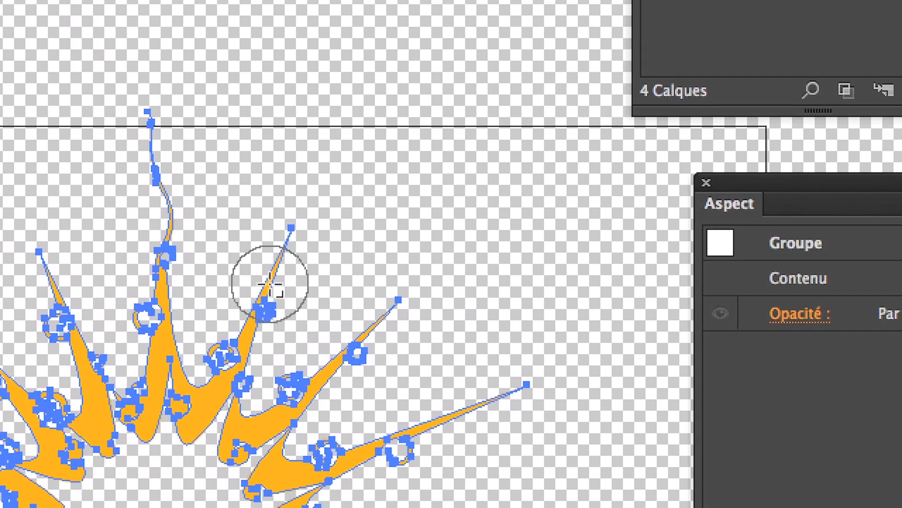
scroll(295, 302, up, 2)
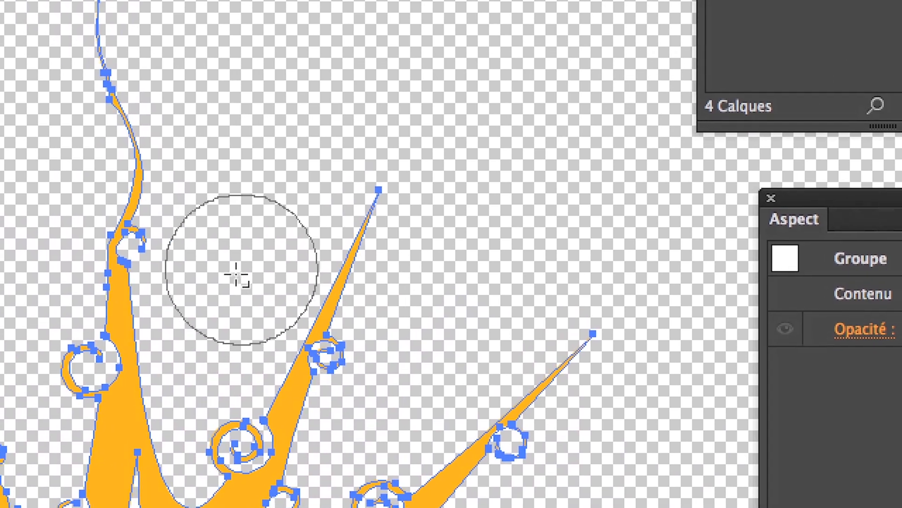
mouse_move(236, 274)
mouse_down()
mouse_move(215, 291)
mouse_move(279, 270)
mouse_up()
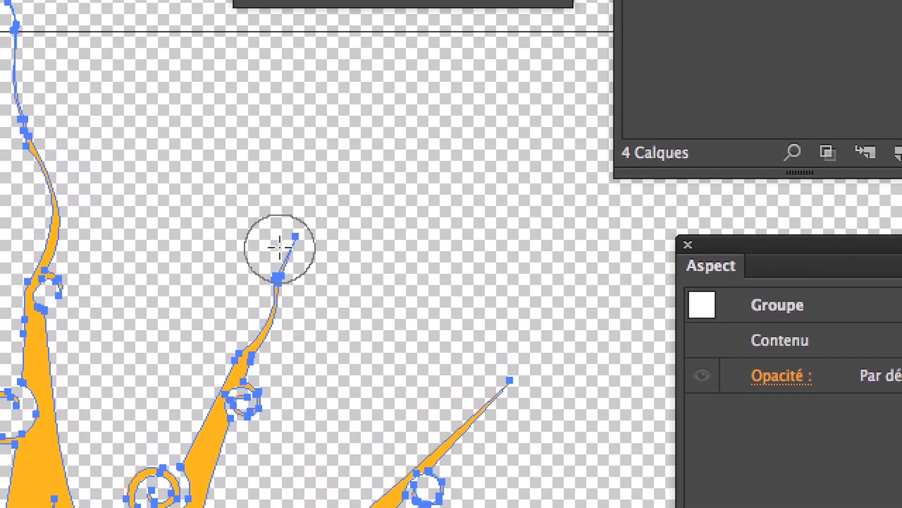
mouse_move(292, 203)
mouse_down()
mouse_move(303, 200)
mouse_move(304, 181)
mouse_up()
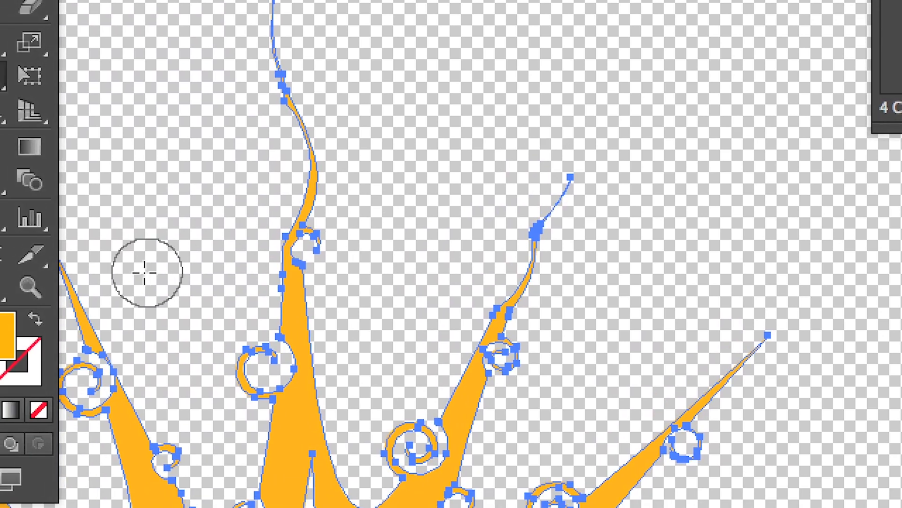
key(space)
drag(138, 266, 299, 242)
mouse_move(202, 298)
mouse_down()
mouse_move(158, 277)
mouse_move(171, 258)
mouse_move(173, 270)
mouse_up()
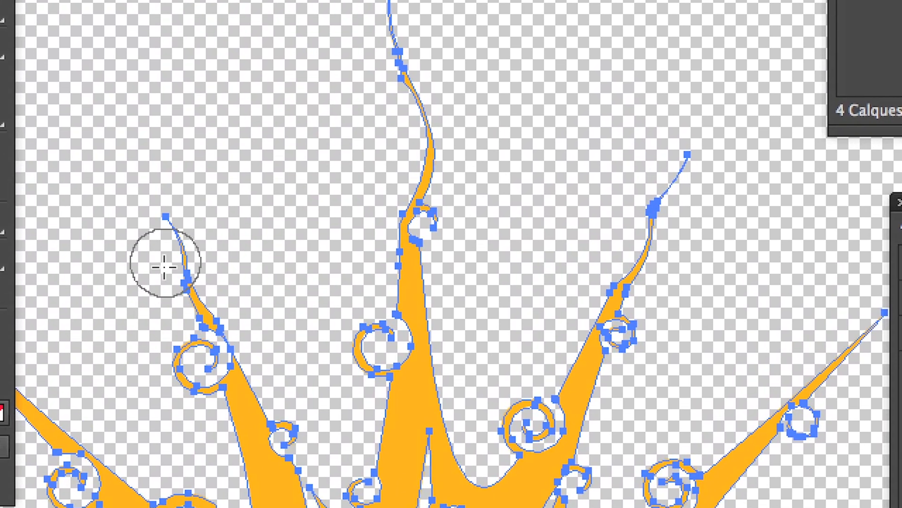
Warp the second and third rays clockwise from the sun's top ray into irregular wavy shapes
key(space)
drag(240, 306, 65, 274)
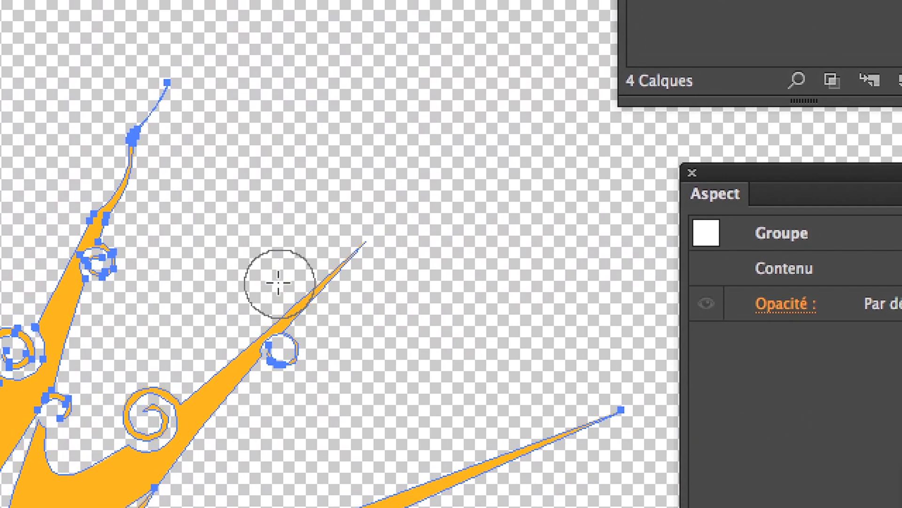
mouse_move(279, 282)
mouse_down()
mouse_move(313, 284)
mouse_move(338, 269)
mouse_up()
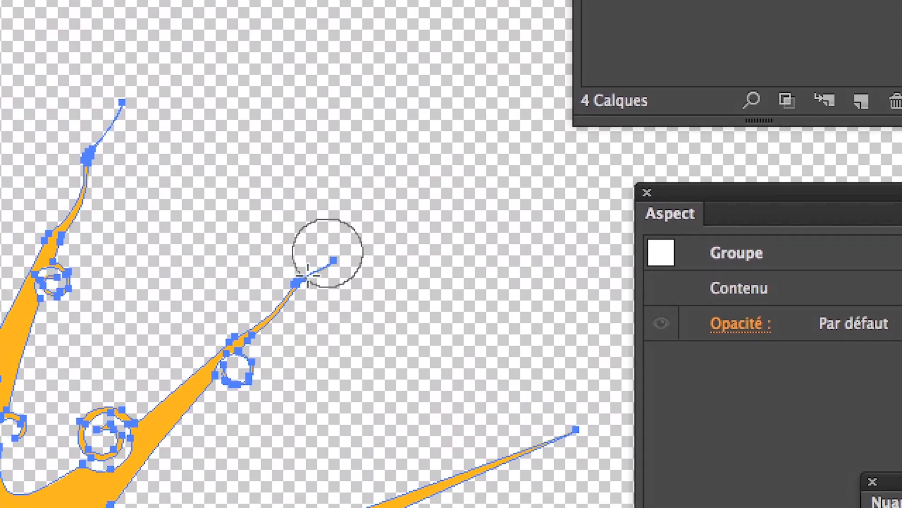
drag(200, 370, 180, 415)
drag(262, 317, 218, 336)
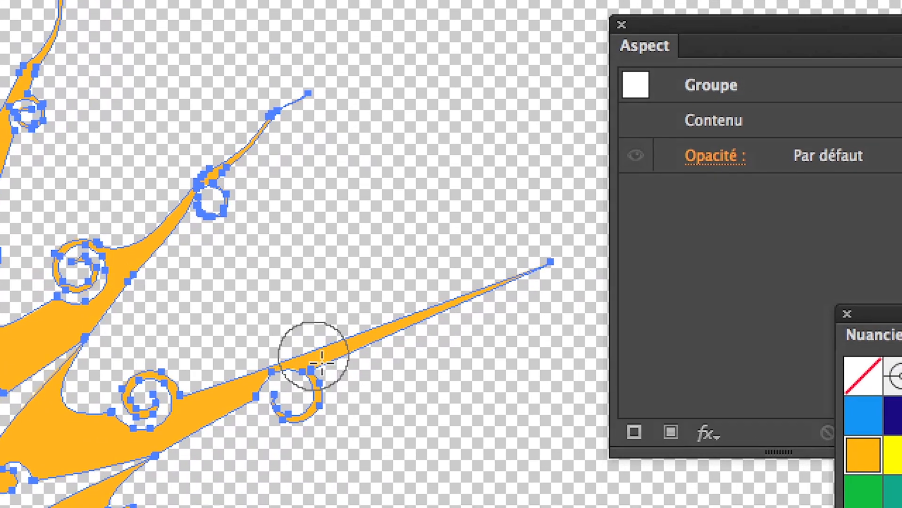
drag(432, 443, 481, 431)
mouse_move(339, 356)
mouse_down()
mouse_move(406, 299)
mouse_move(416, 311)
mouse_move(486, 280)
mouse_move(499, 262)
mouse_up()
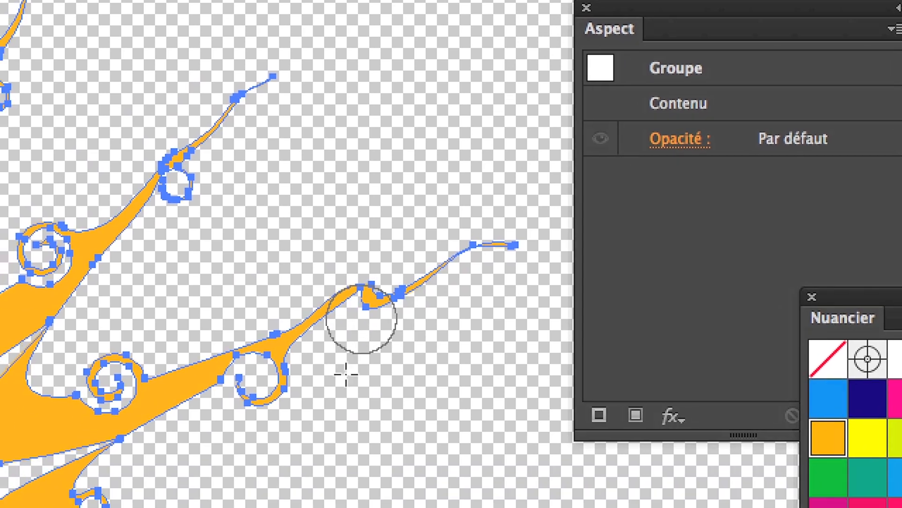
scroll(209, 492, down, 1)
scroll(333, 379, down, 3)
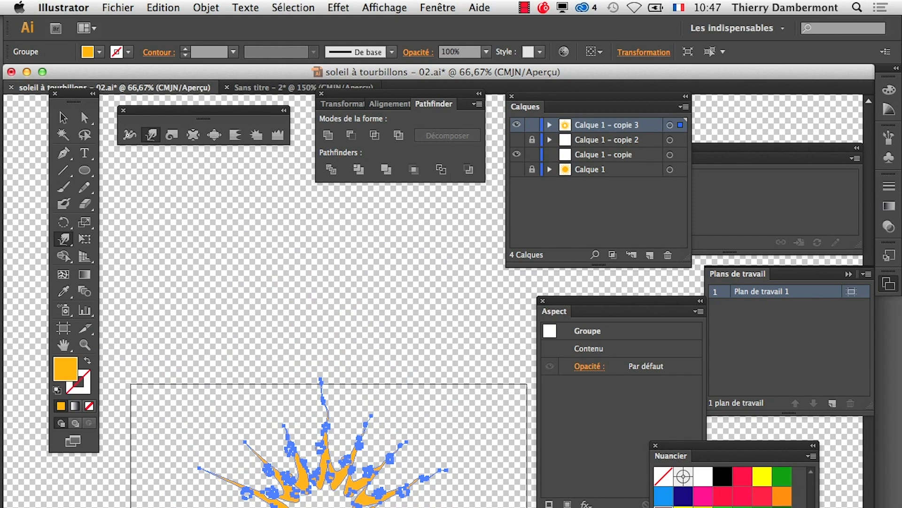
Save the warped sun as a new Illustrator CS6 file named "soleil à tourbillons – 03.ai"
click(118, 8)
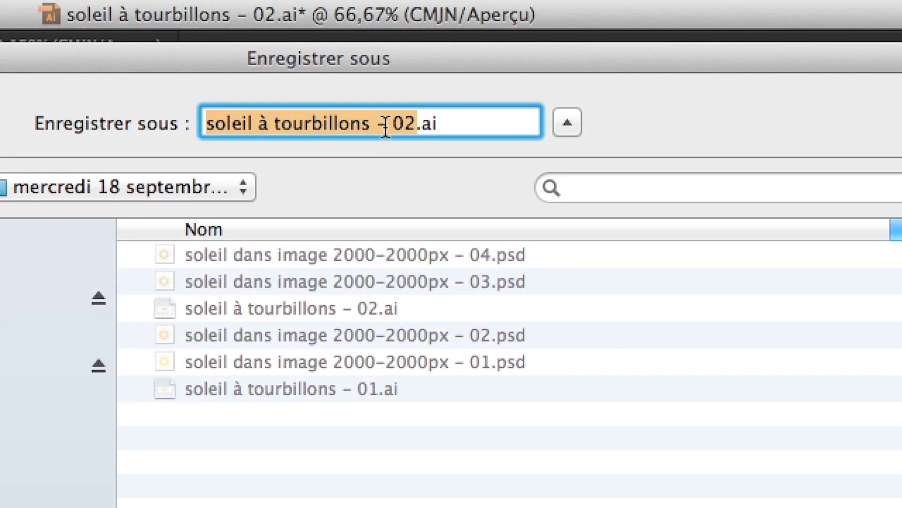
click(820, 125)
drag(393, 126, 404, 126)
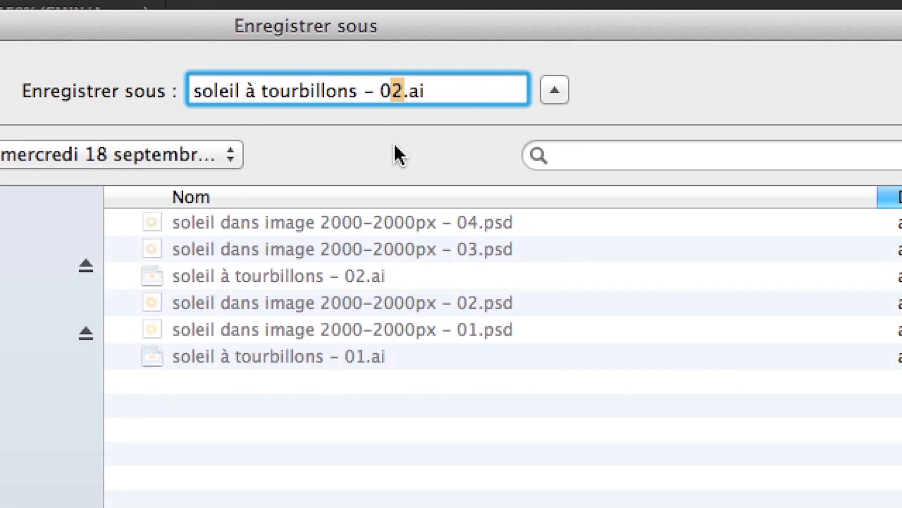
text(3)
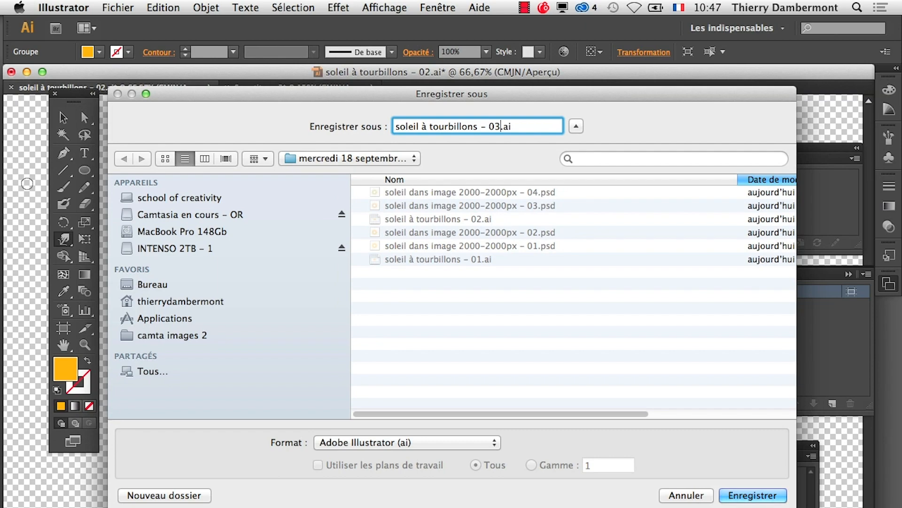
key(Return)
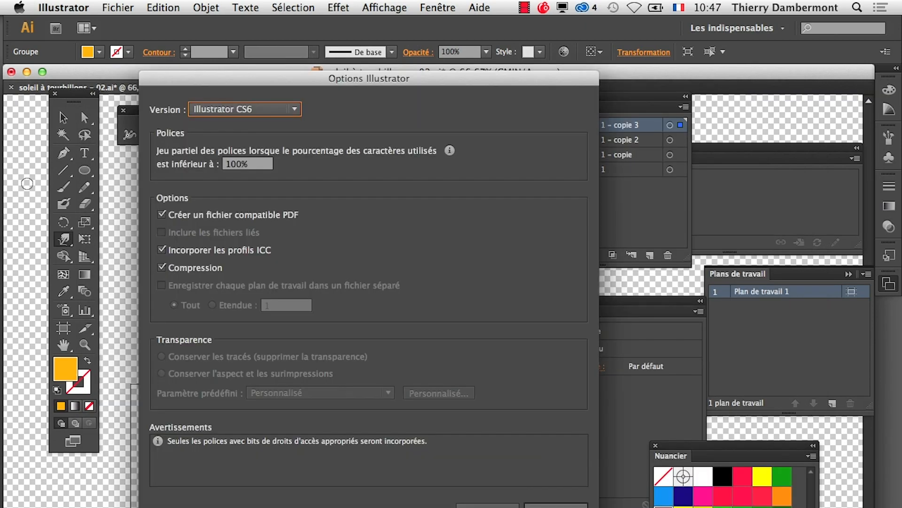
key(Return)
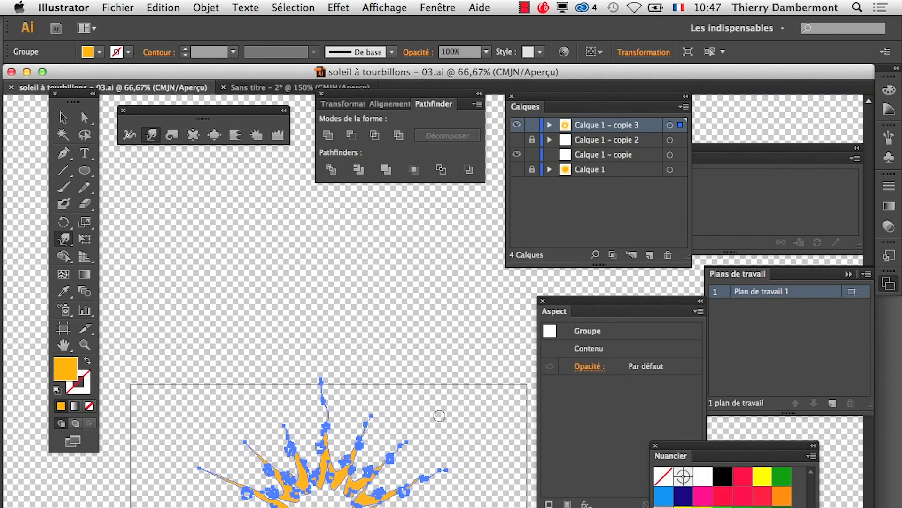
Switch to Photoshop and replace the contents of the smart object "soleil à tourbillons – 01" with "soleil à tourbillons – 03.ai"
key(super+Tab)
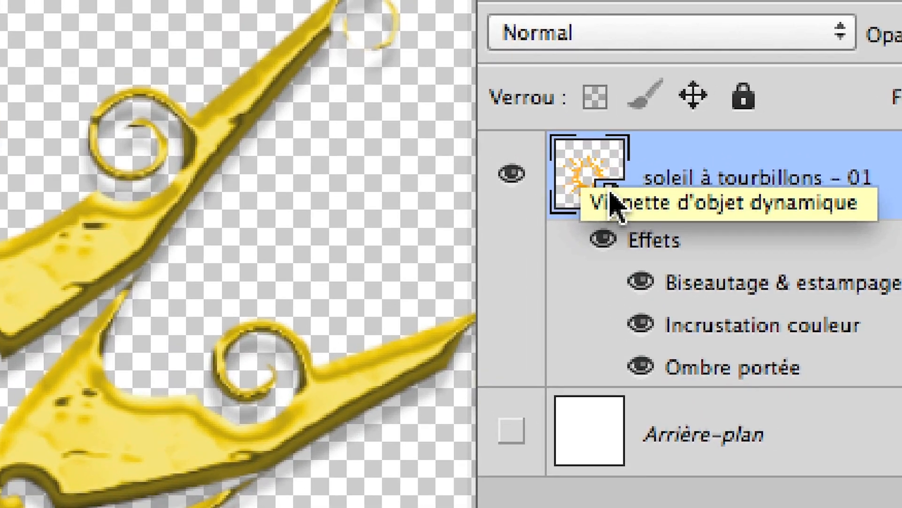
drag(613, 202, 611, 193)
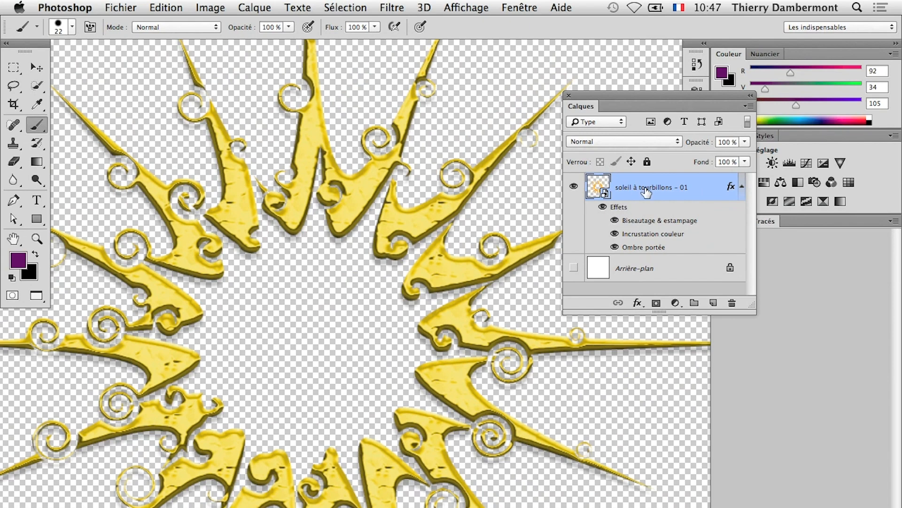
click(256, 5)
mouse_move(359, 237)
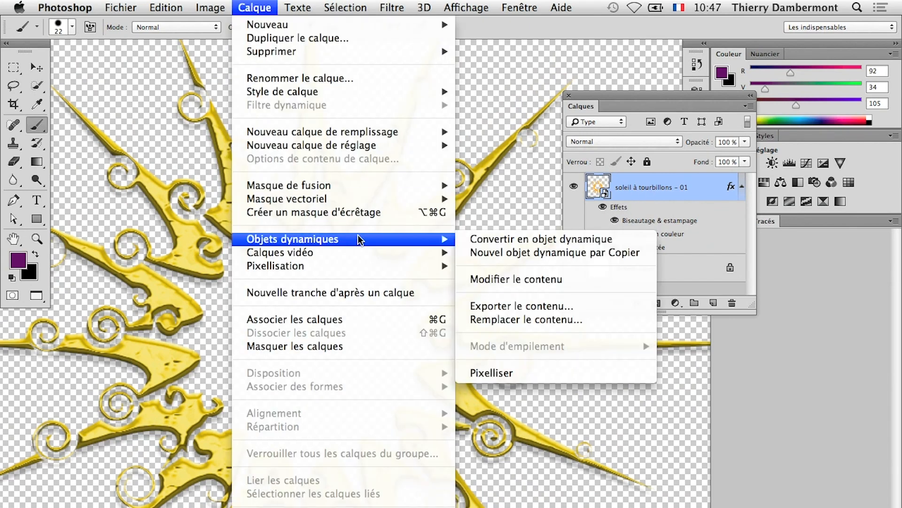
click(574, 320)
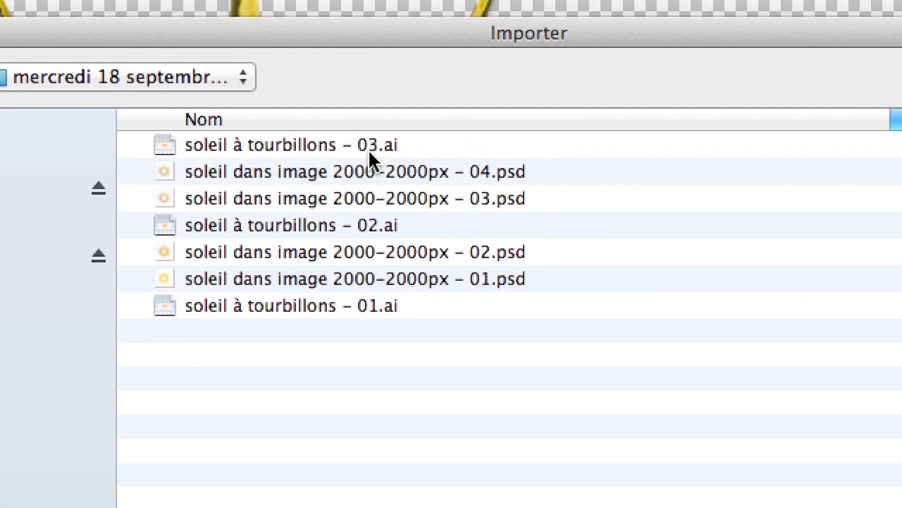
click(408, 60)
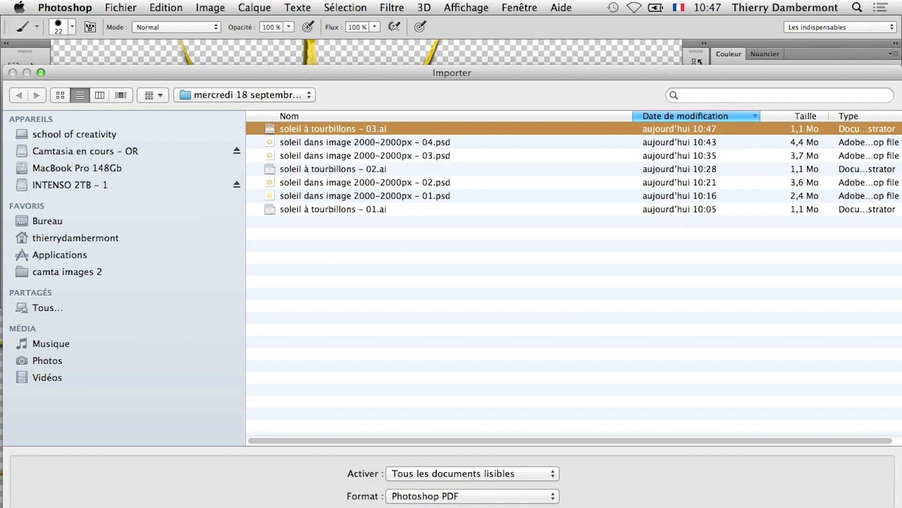
key(Return)
click(639, 483)
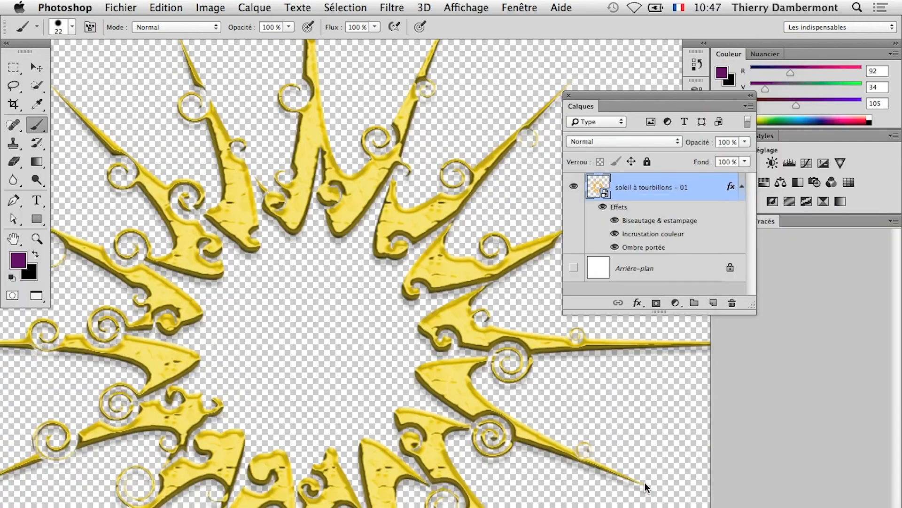
Save the Photoshop document with the updated gold sun under its existing file name
drag(411, 332, 413, 428)
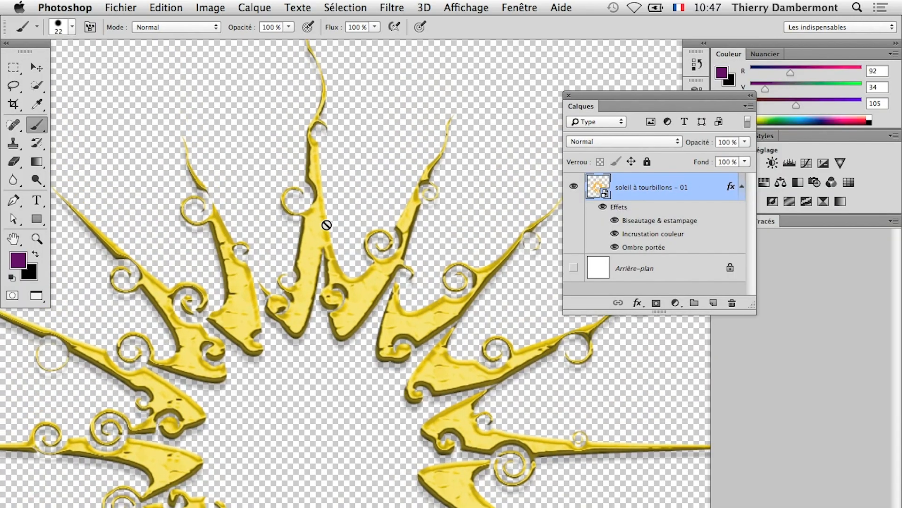
drag(328, 221, 315, 347)
scroll(308, 300, up, 4)
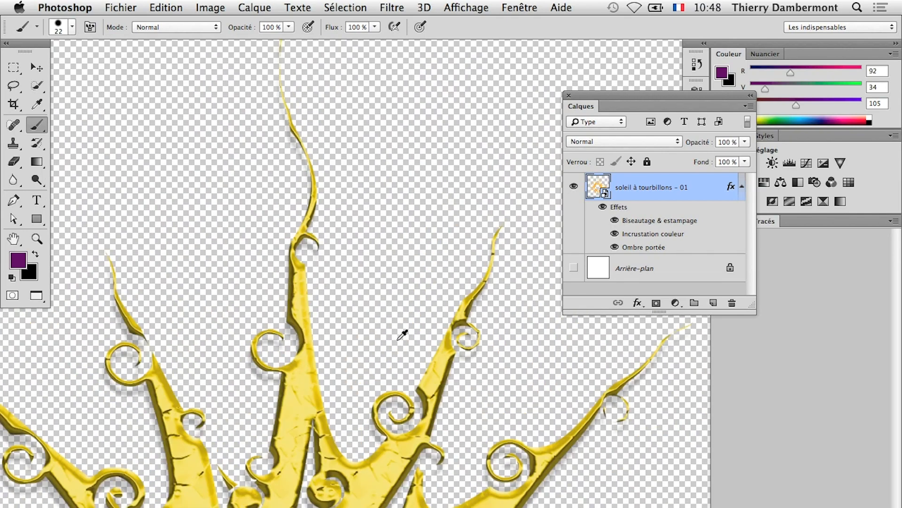
scroll(485, 444, up, 2)
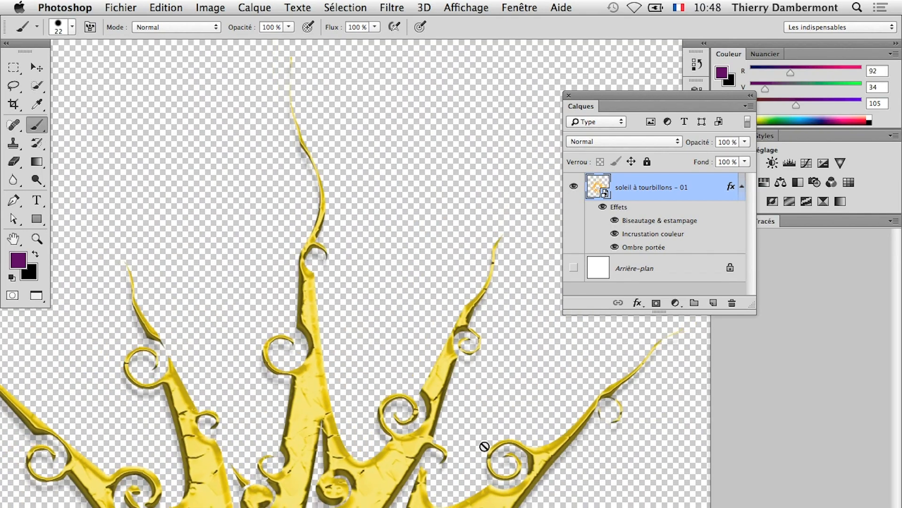
scroll(484, 446, down, 1)
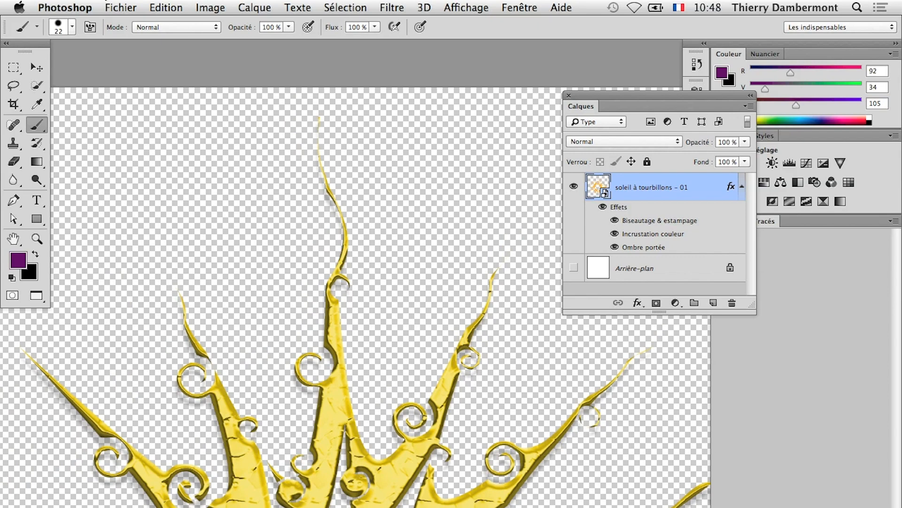
click(121, 7)
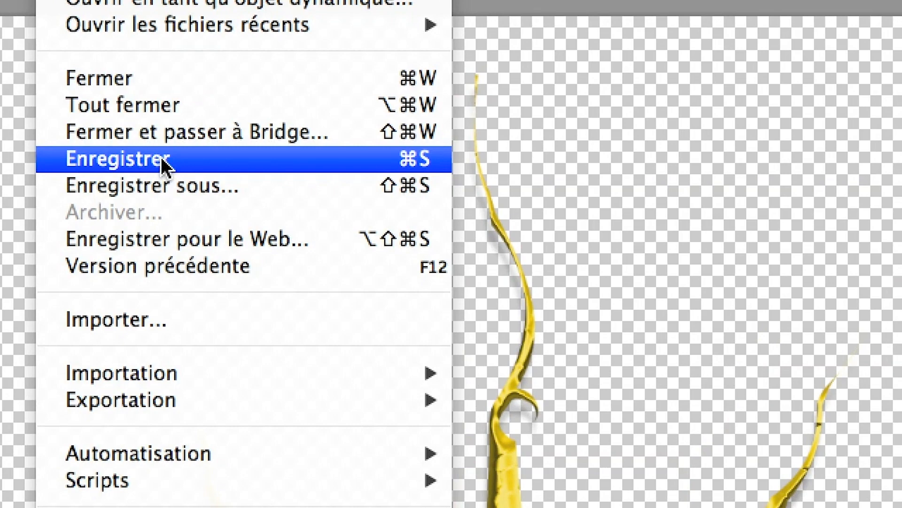
click(161, 157)
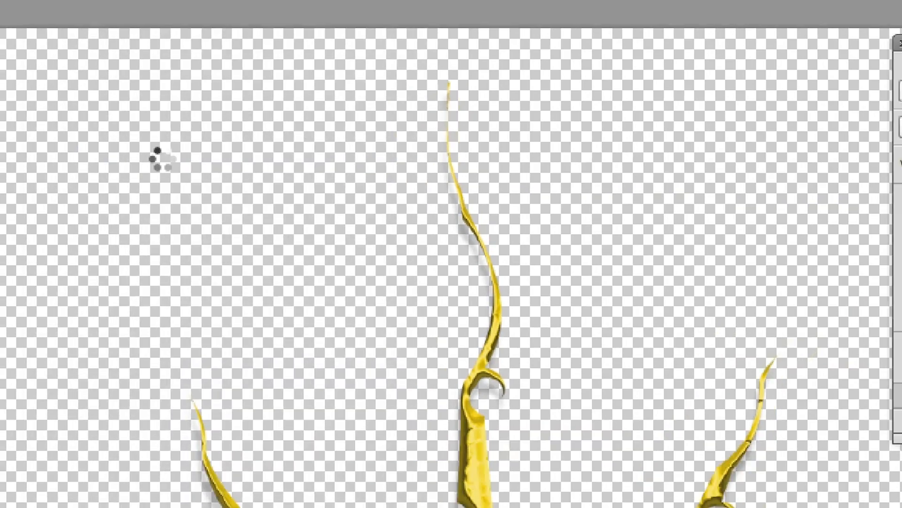
Switch to Illustrator, update the modified linked files, and bring the "Sans titre – 2" document to the front at 100%
key(super+Tab)
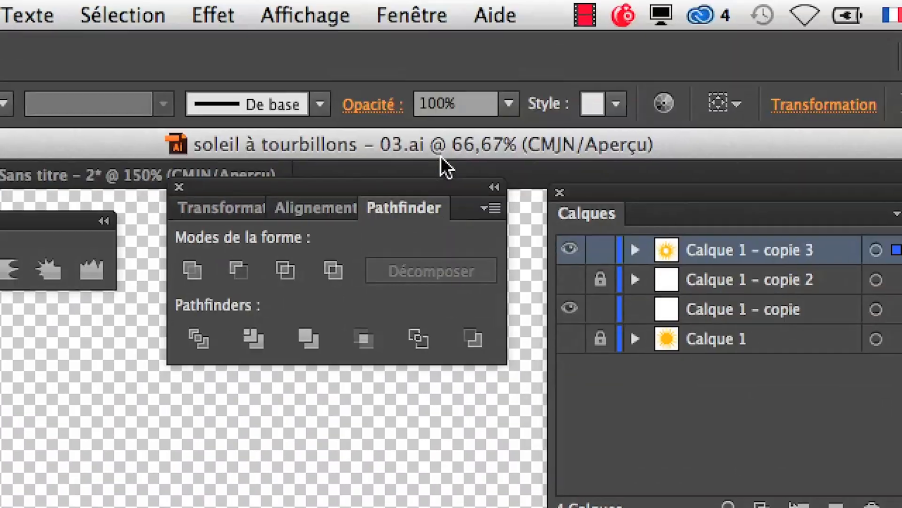
click(411, 15)
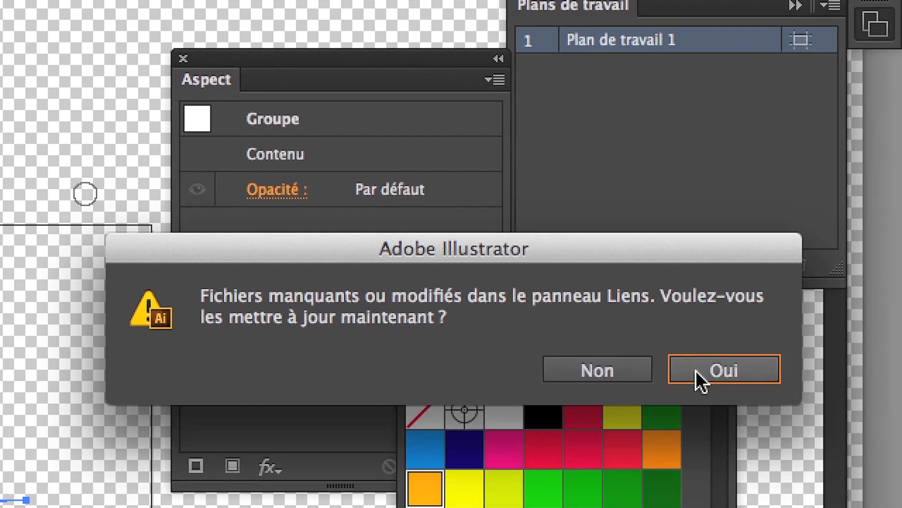
click(696, 371)
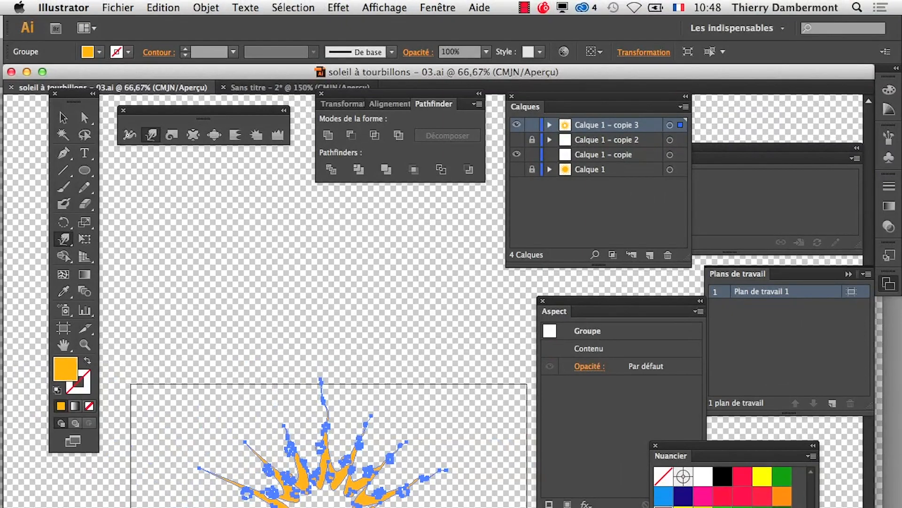
click(437, 8)
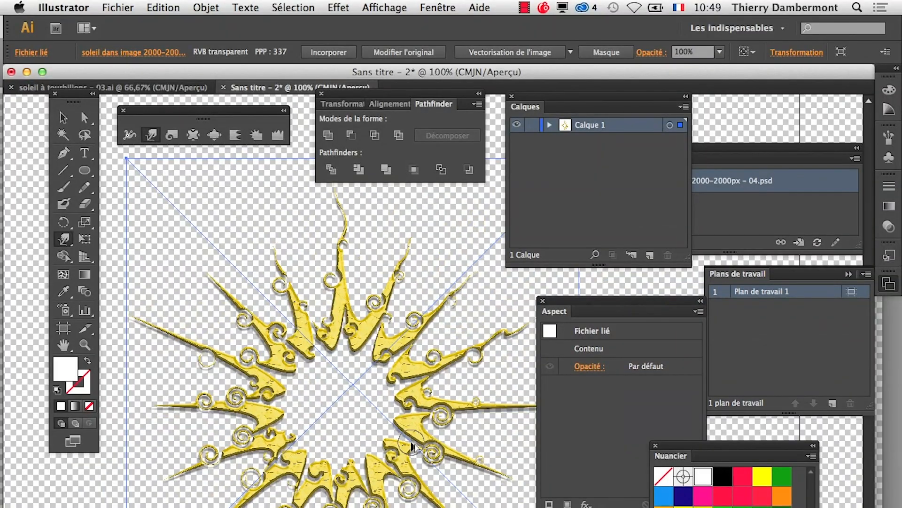
key(super+1)
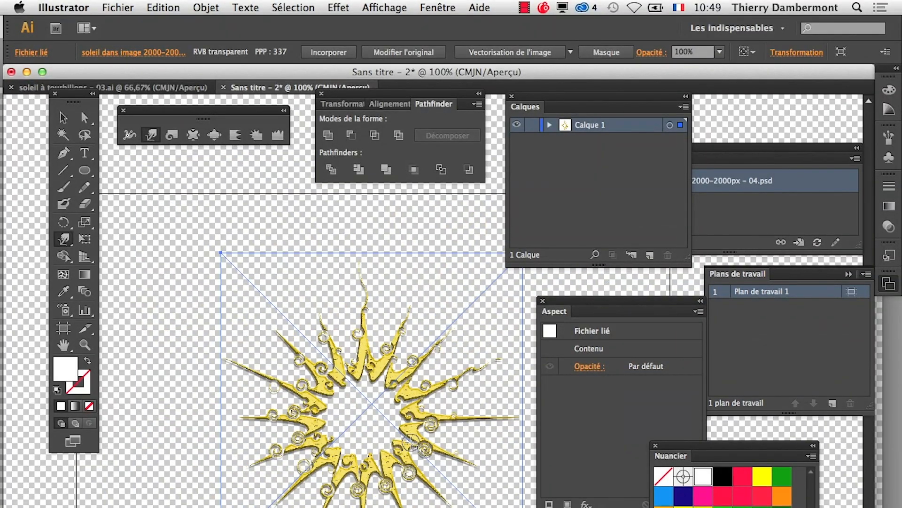
Hide the transparency grid and deselect the linked gold sun
click(397, 7)
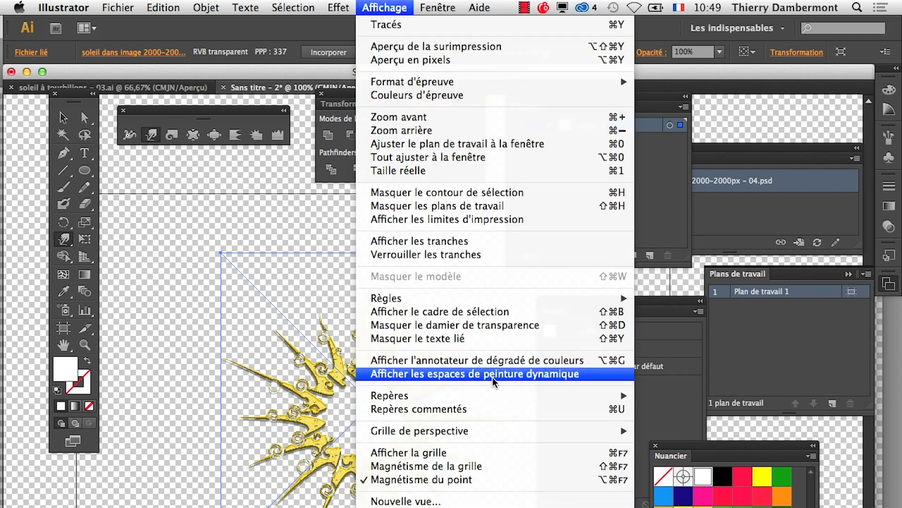
click(492, 327)
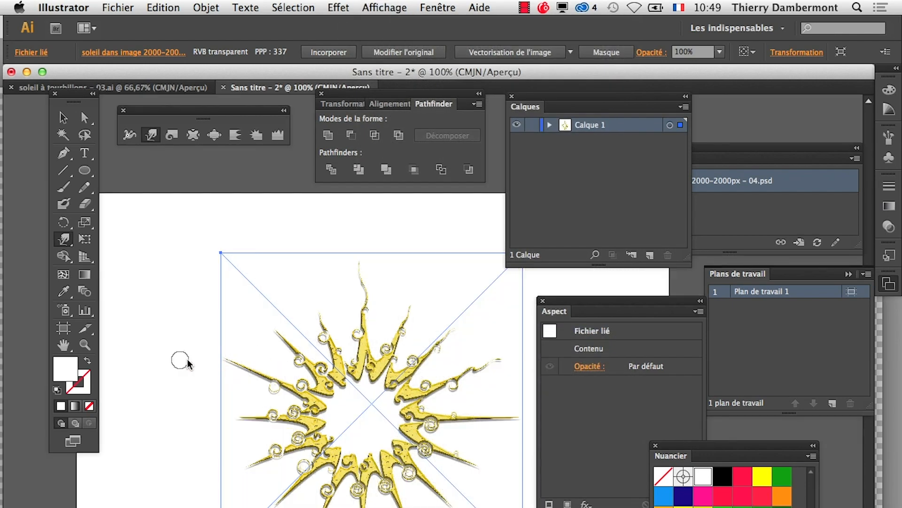
key(v)
click(113, 237)
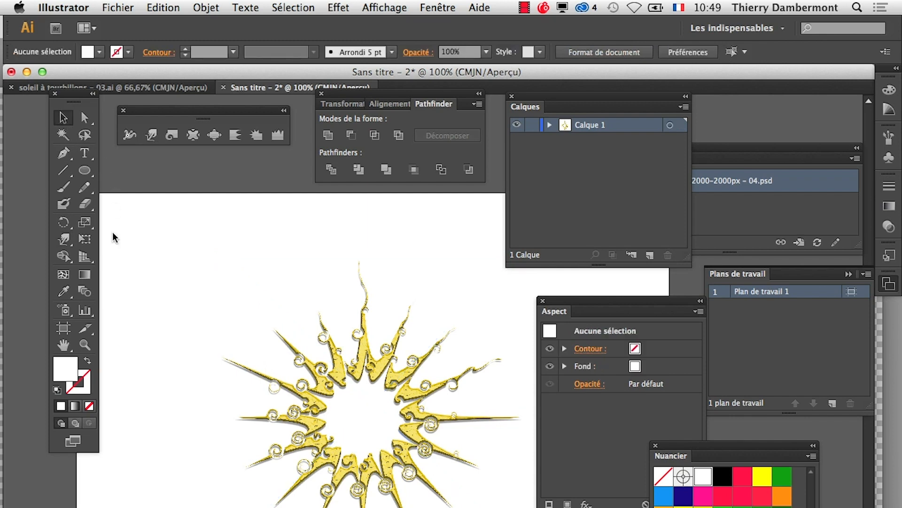
key(super+plus)
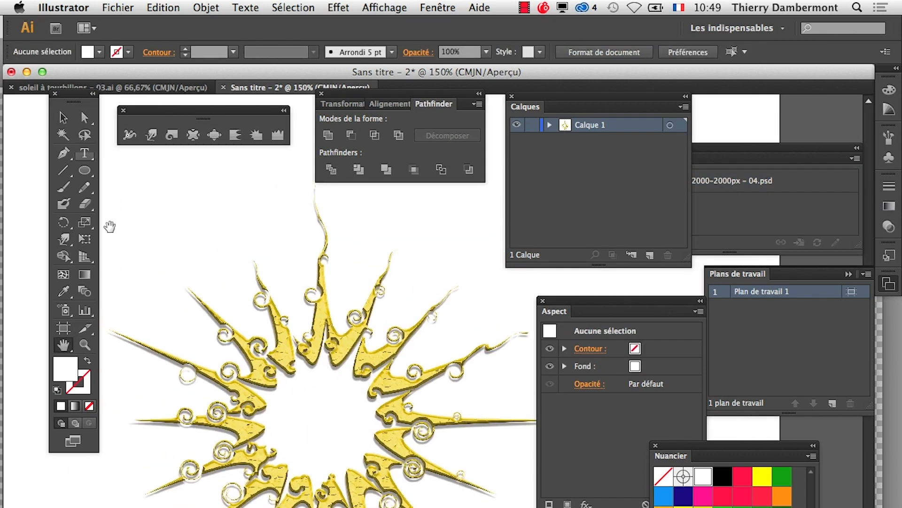
Move the floating tool palette farther away from the gold sun artwork
drag(72, 100, 45, 101)
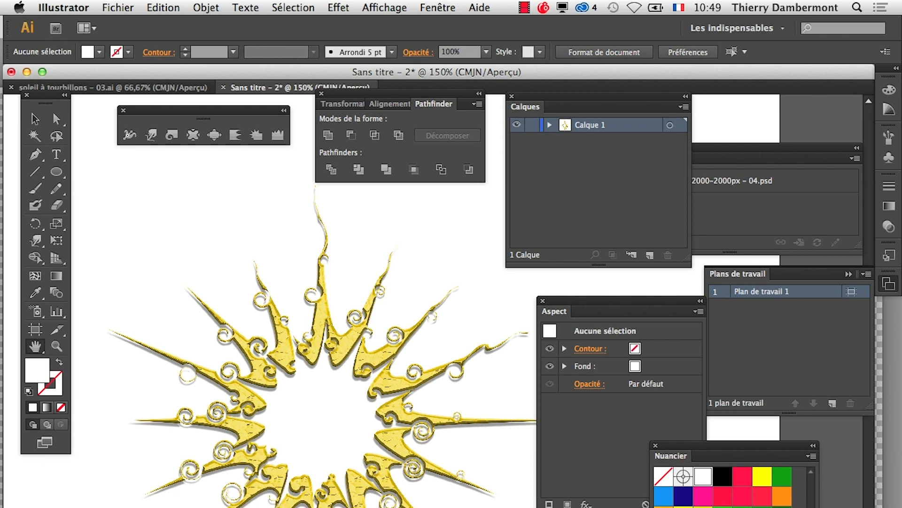
key(super+1)
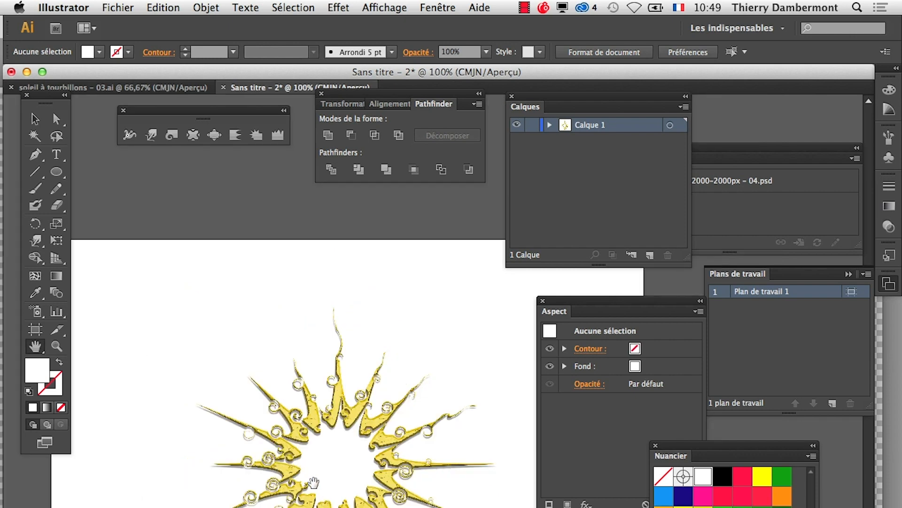
drag(315, 487, 277, 434)
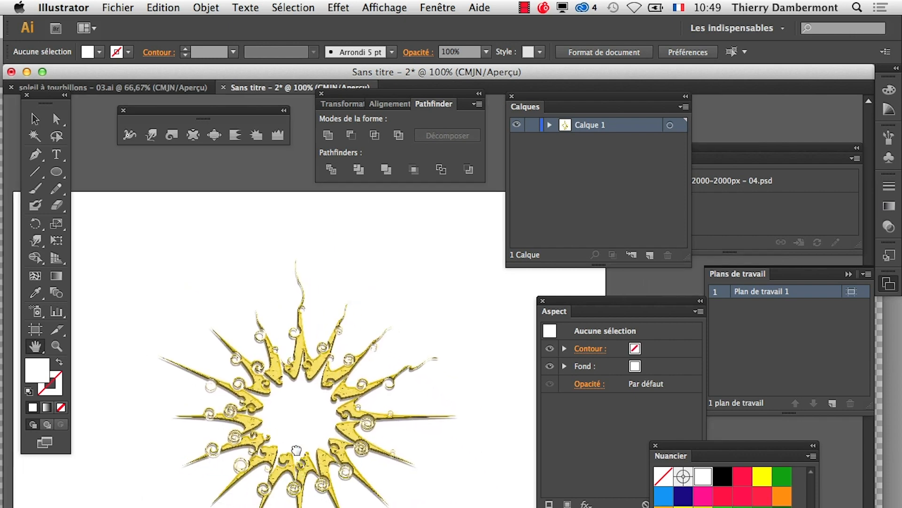
scroll(296, 449, up, 1)
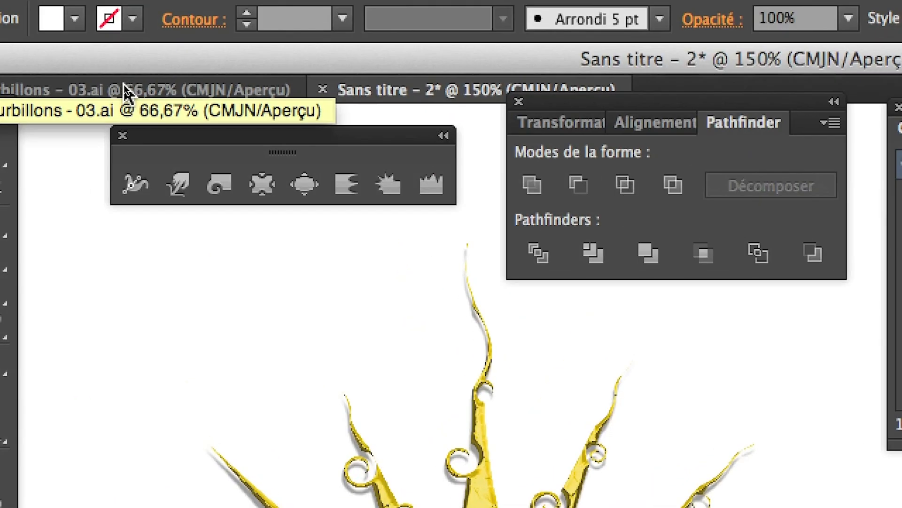
Compare the vector sun in "soleil à tourbillons – 03.ai" with the linked gold sun in "Sans titre – 2"
click(123, 83)
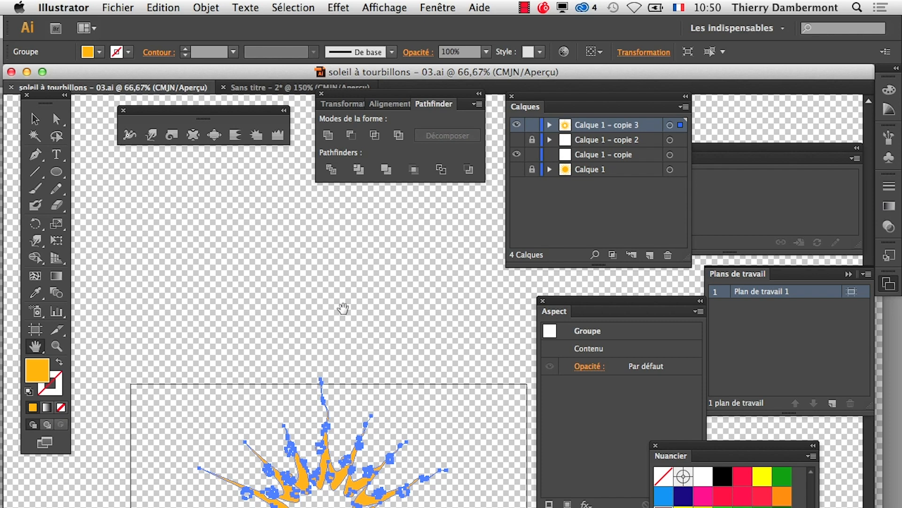
scroll(292, 371, up, 1)
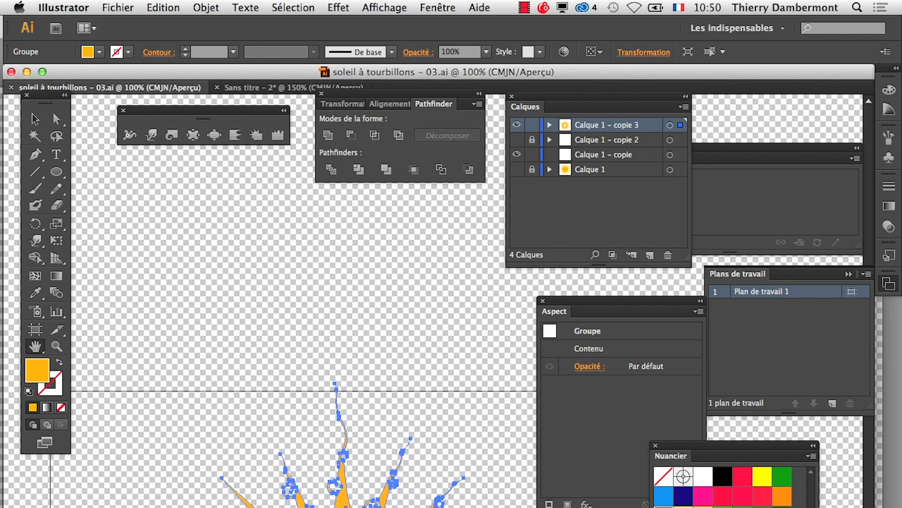
drag(344, 507, 322, 432)
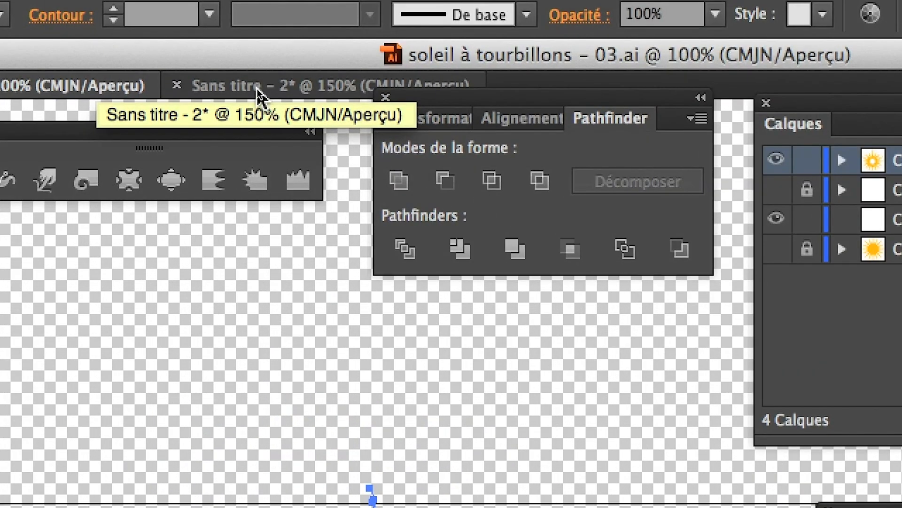
click(258, 90)
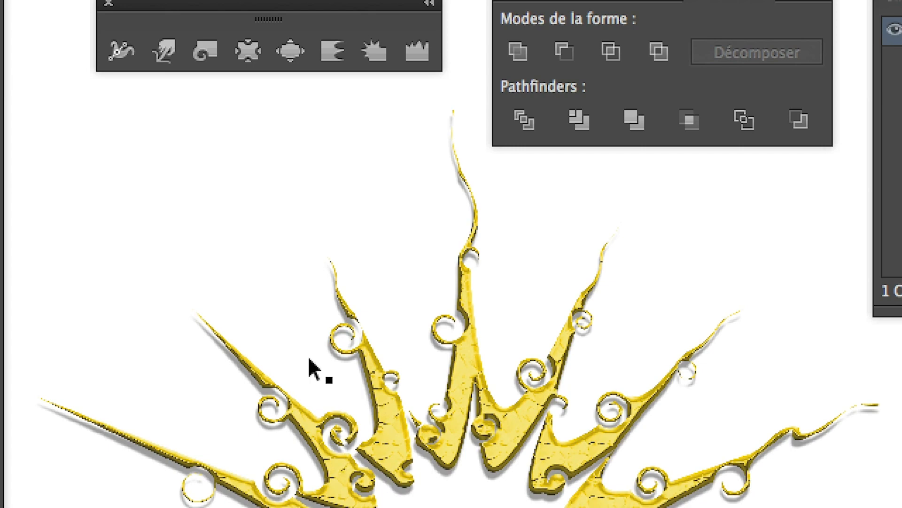
scroll(299, 392, down, 1)
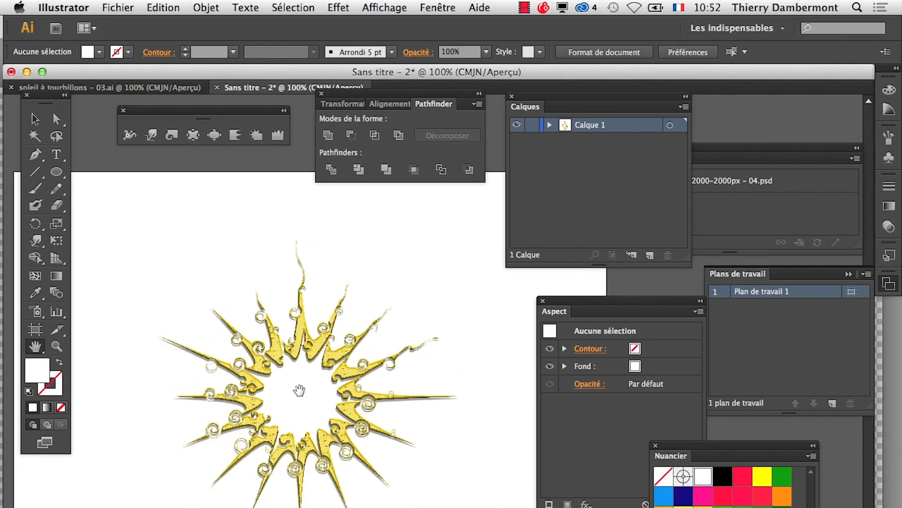